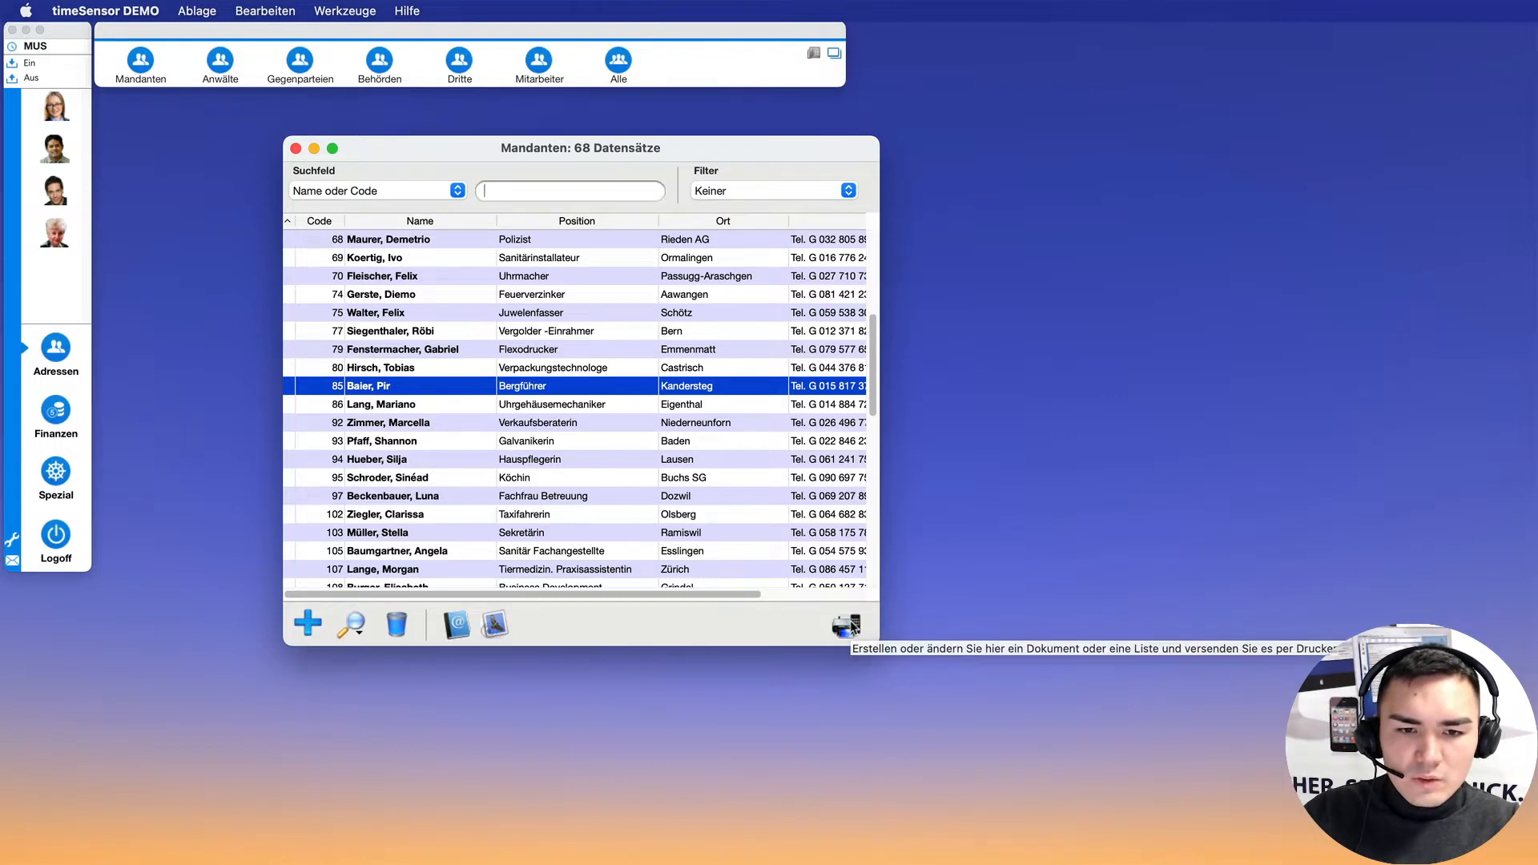
- Create a new list from the print dialog of the Mandanten addresses and name it "Adressliste 2.0"
click(852, 627)
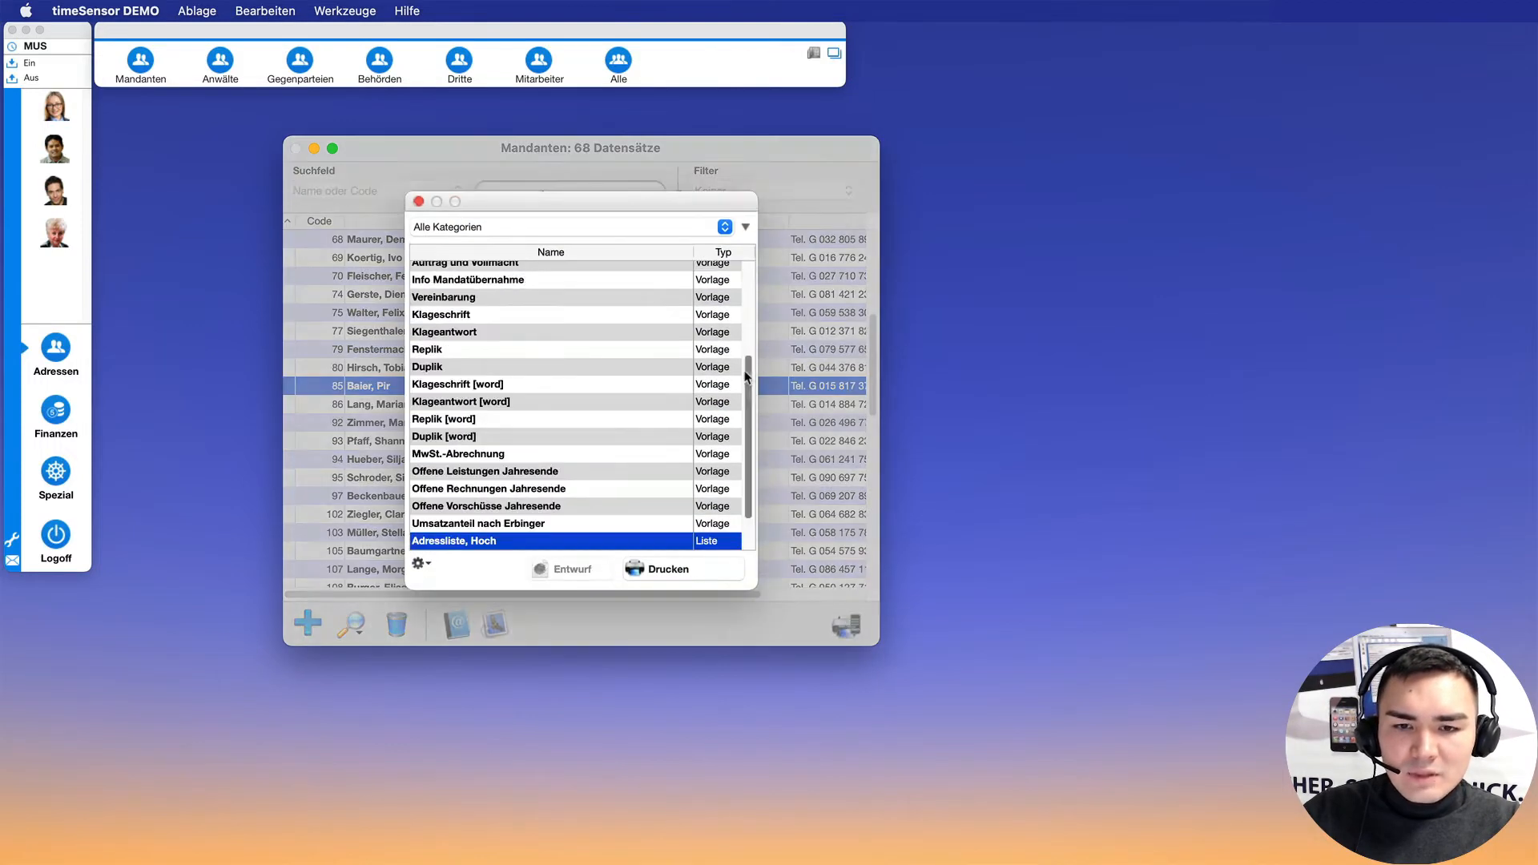
drag(747, 376, 747, 429)
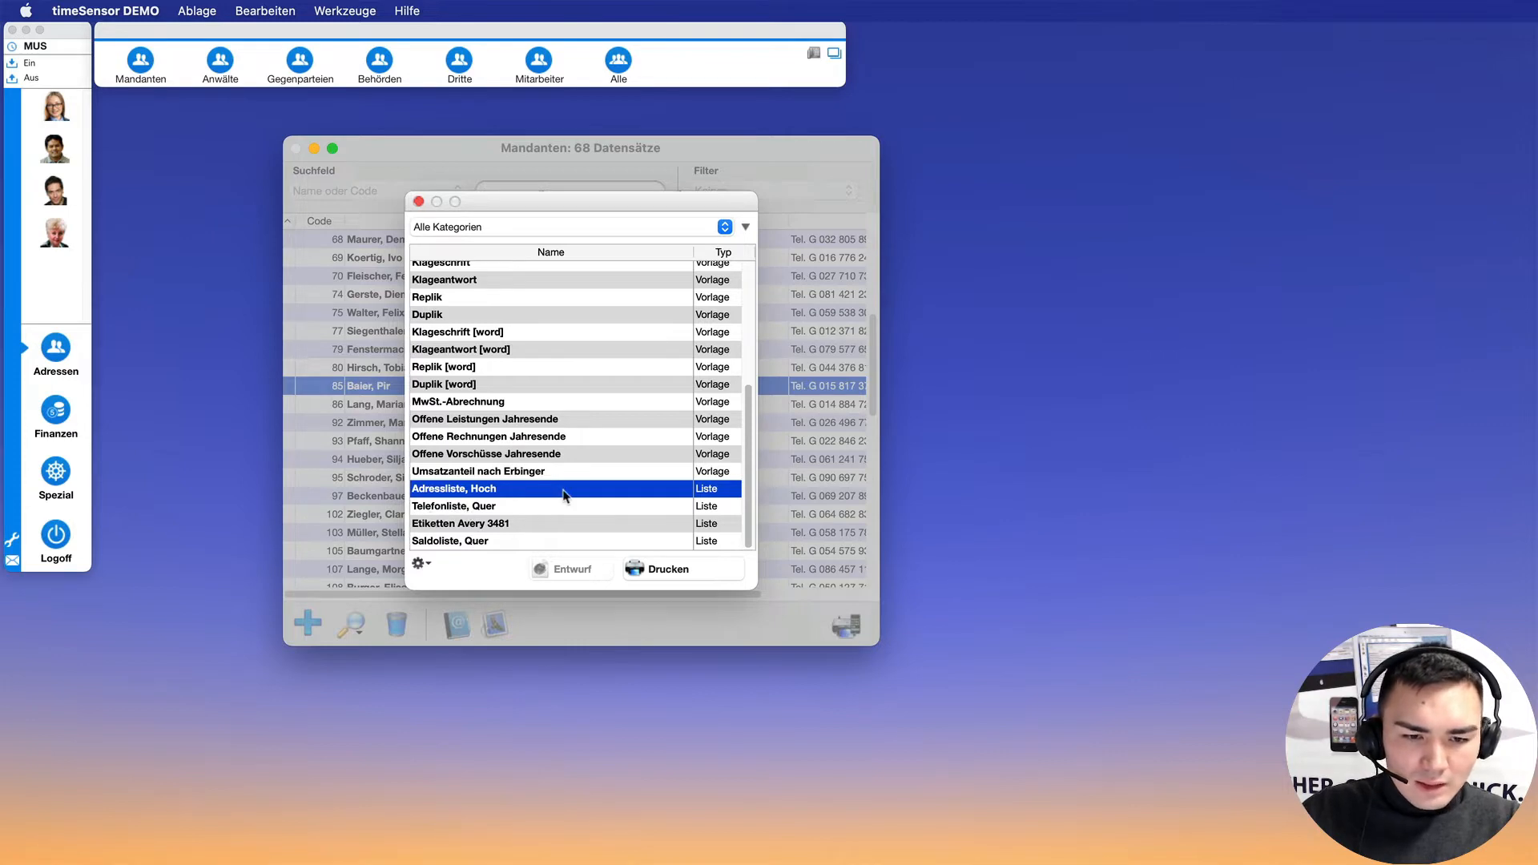
click(420, 566)
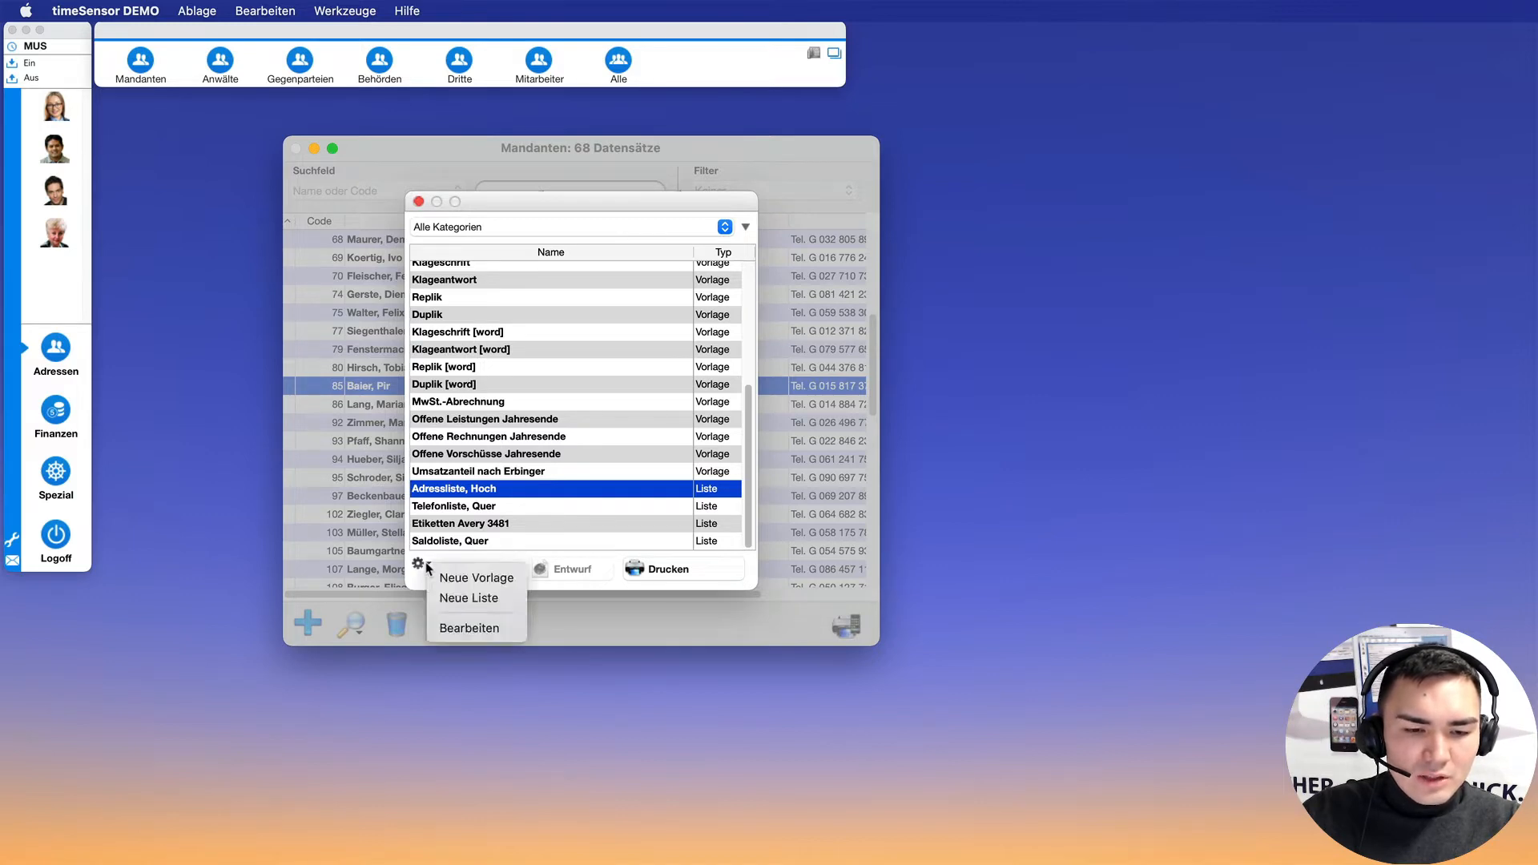
click(470, 597)
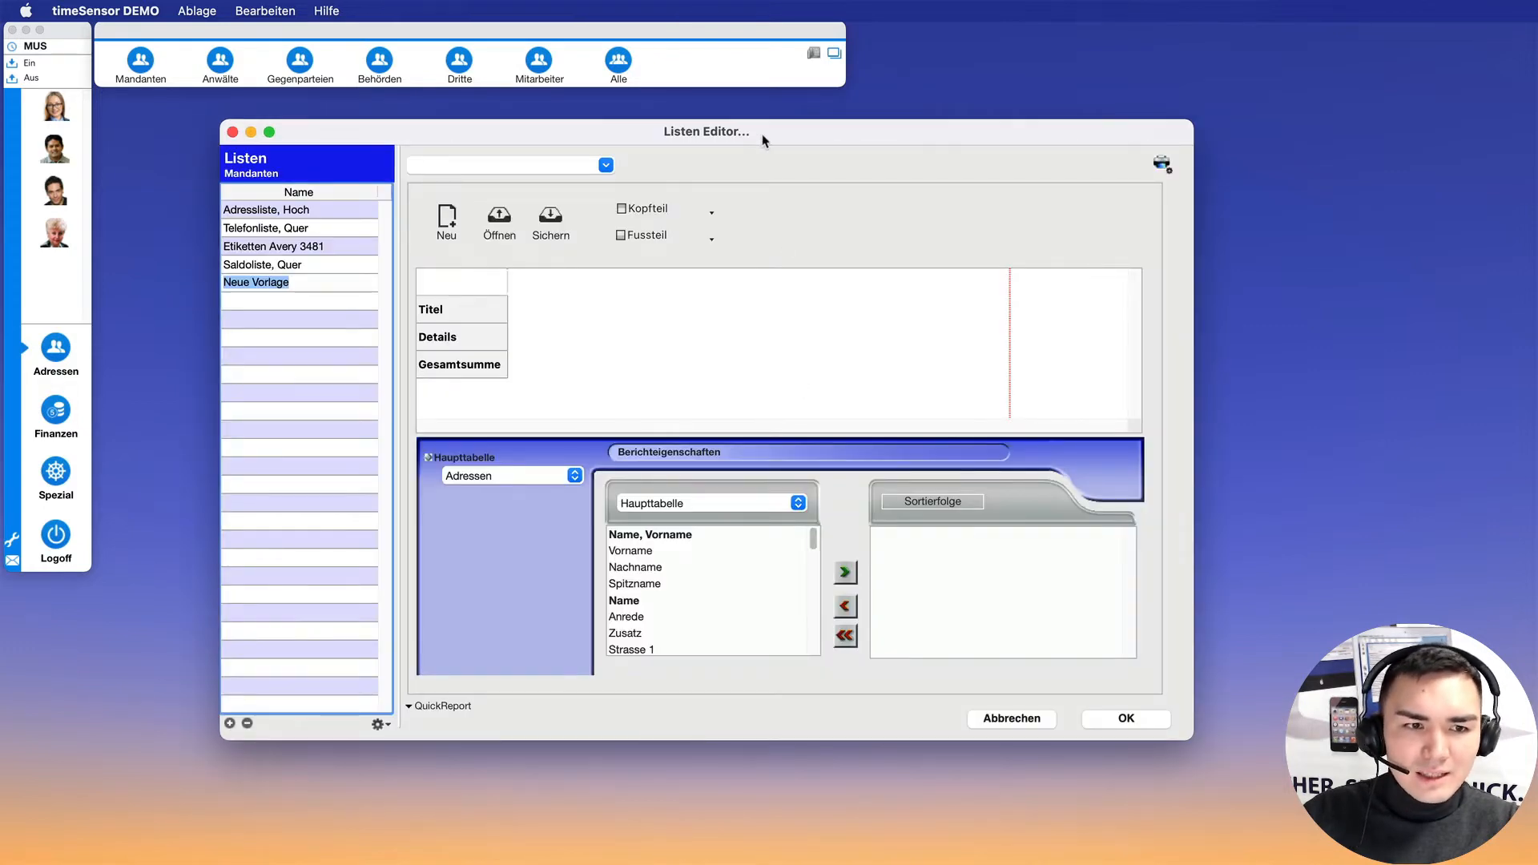
drag(774, 140, 772, 134)
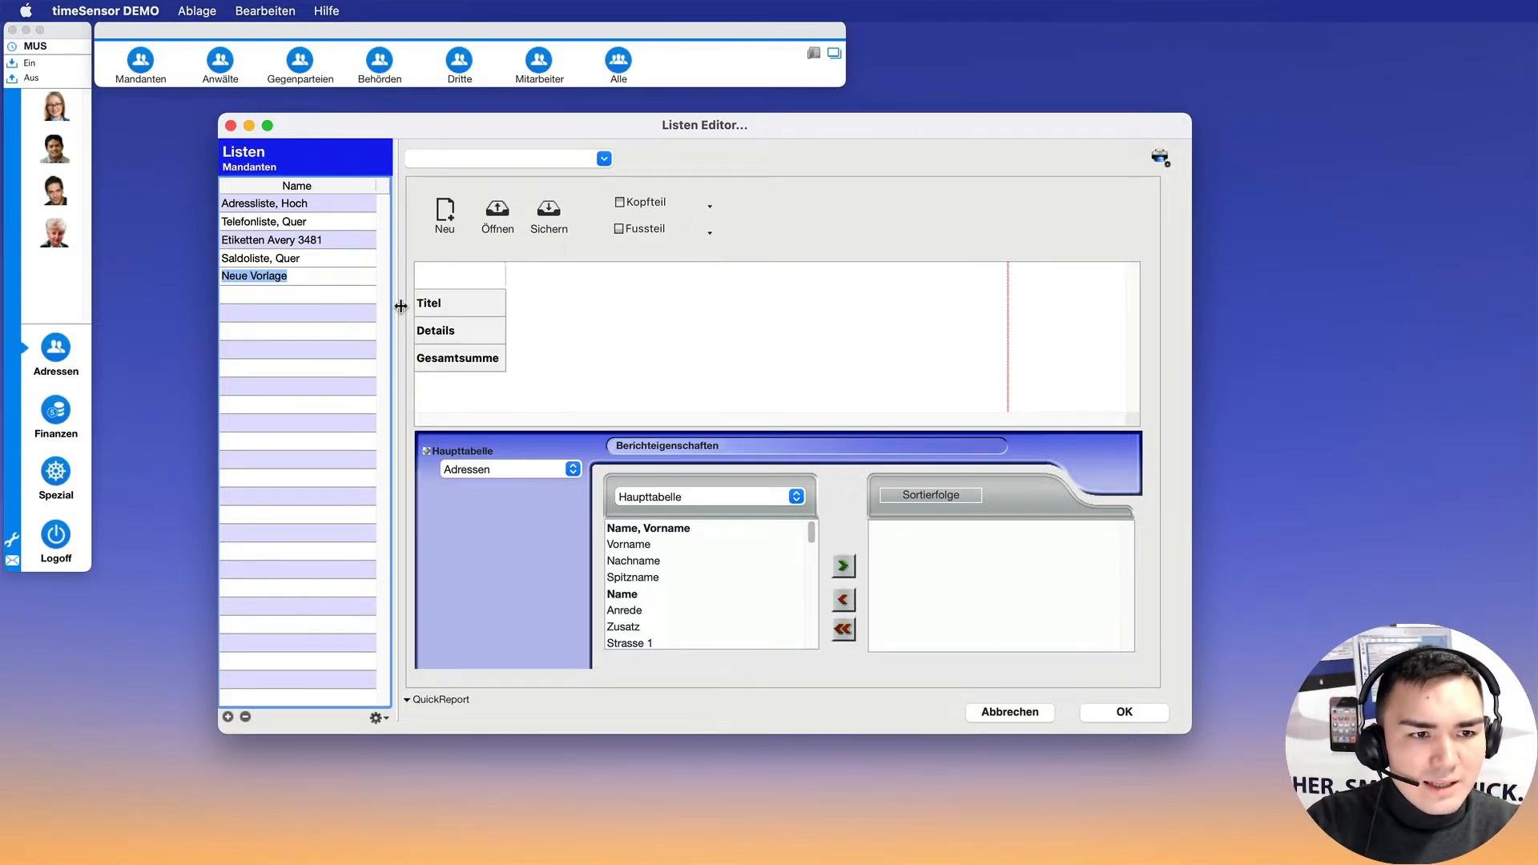
text(Adre)
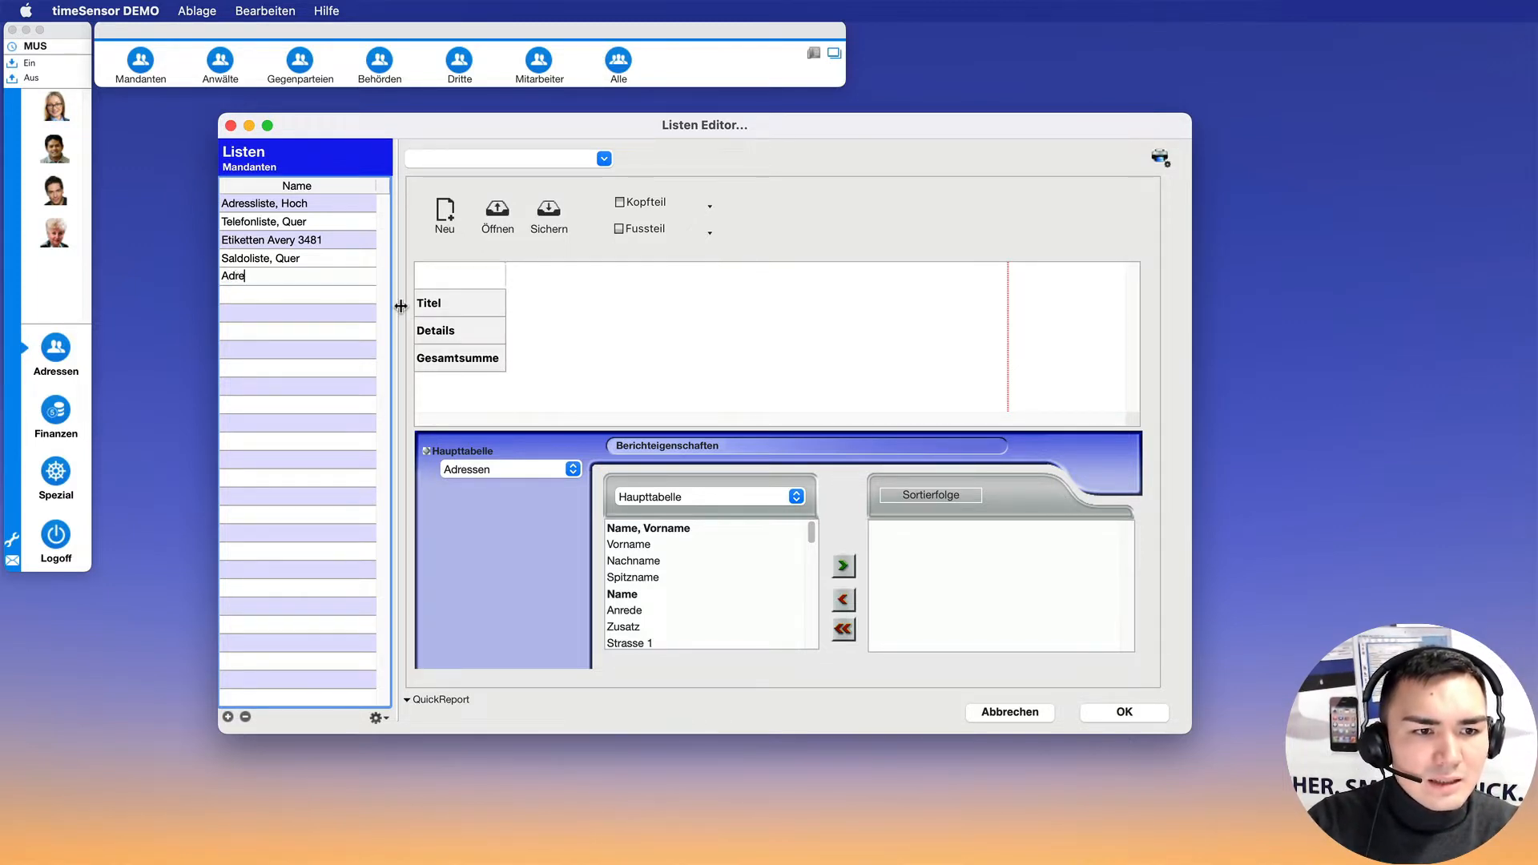
text(ssliste 2.0)
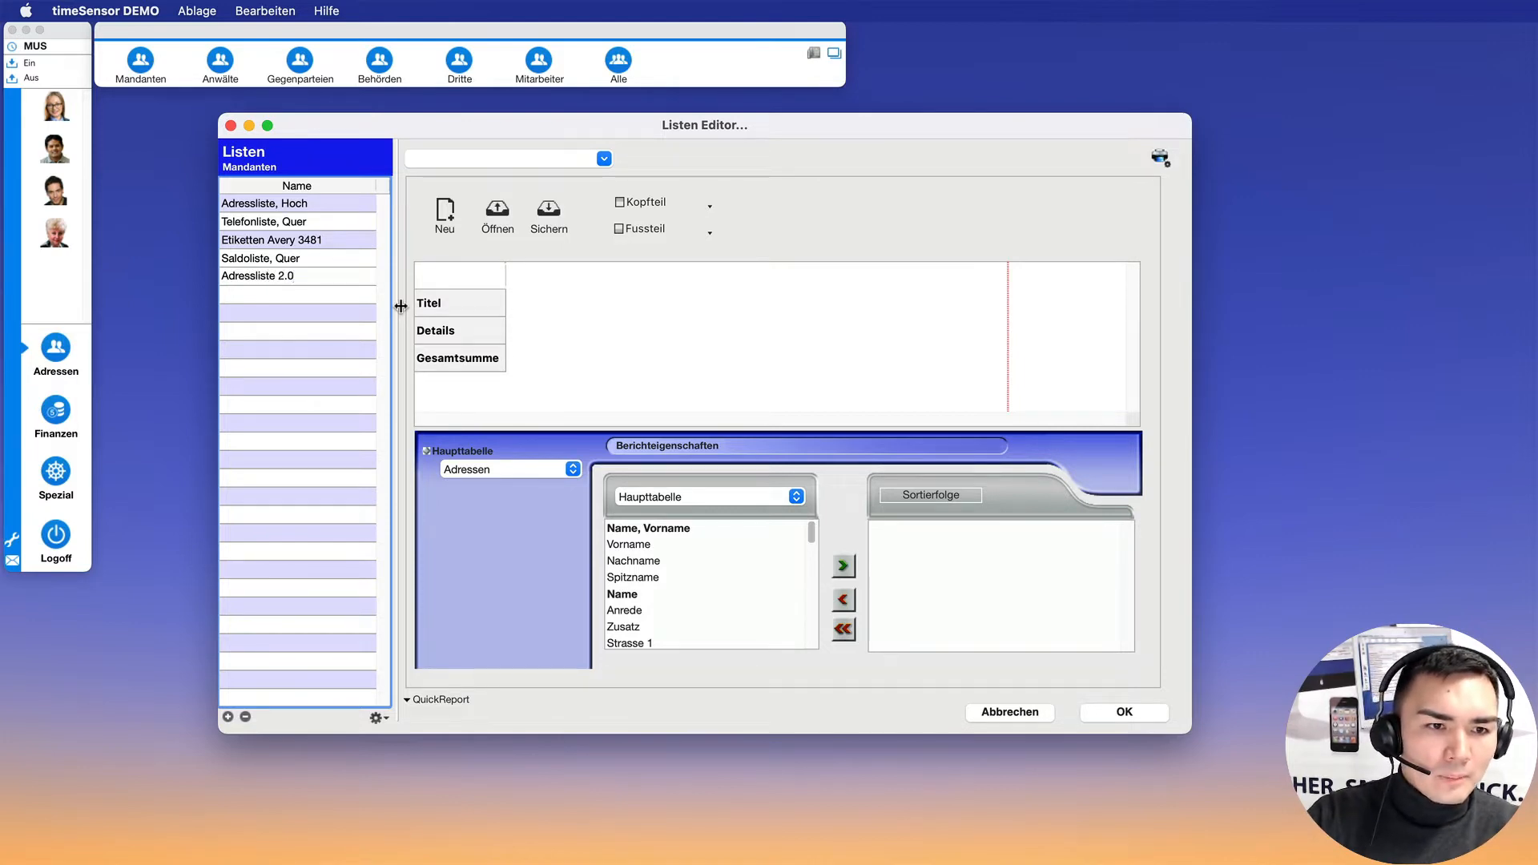
key(Return)
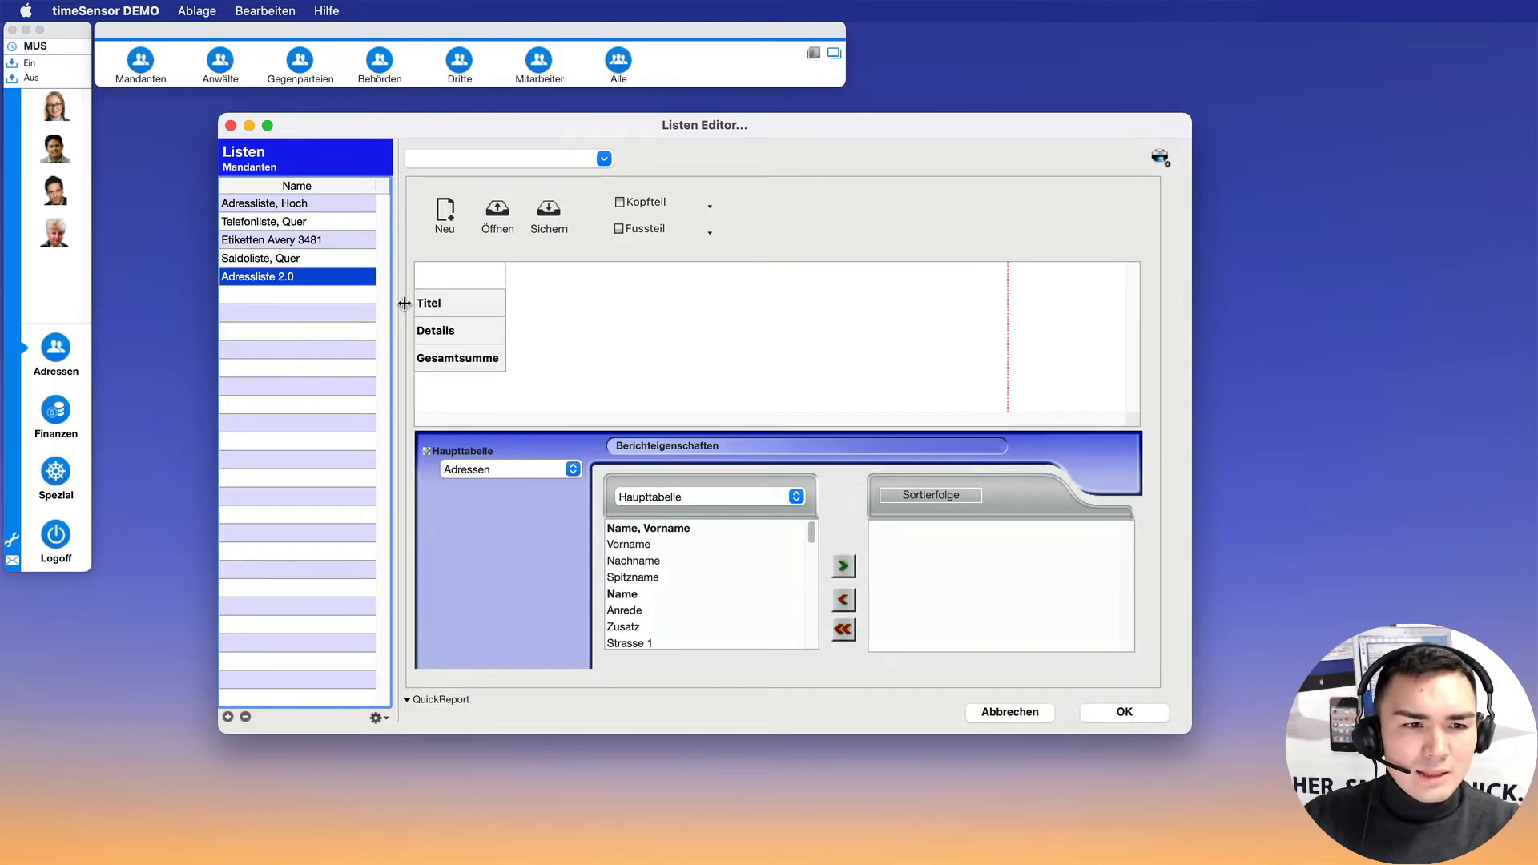
- Examine which columns the existing list "Adressliste, Hoch" is built from
click(309, 203)
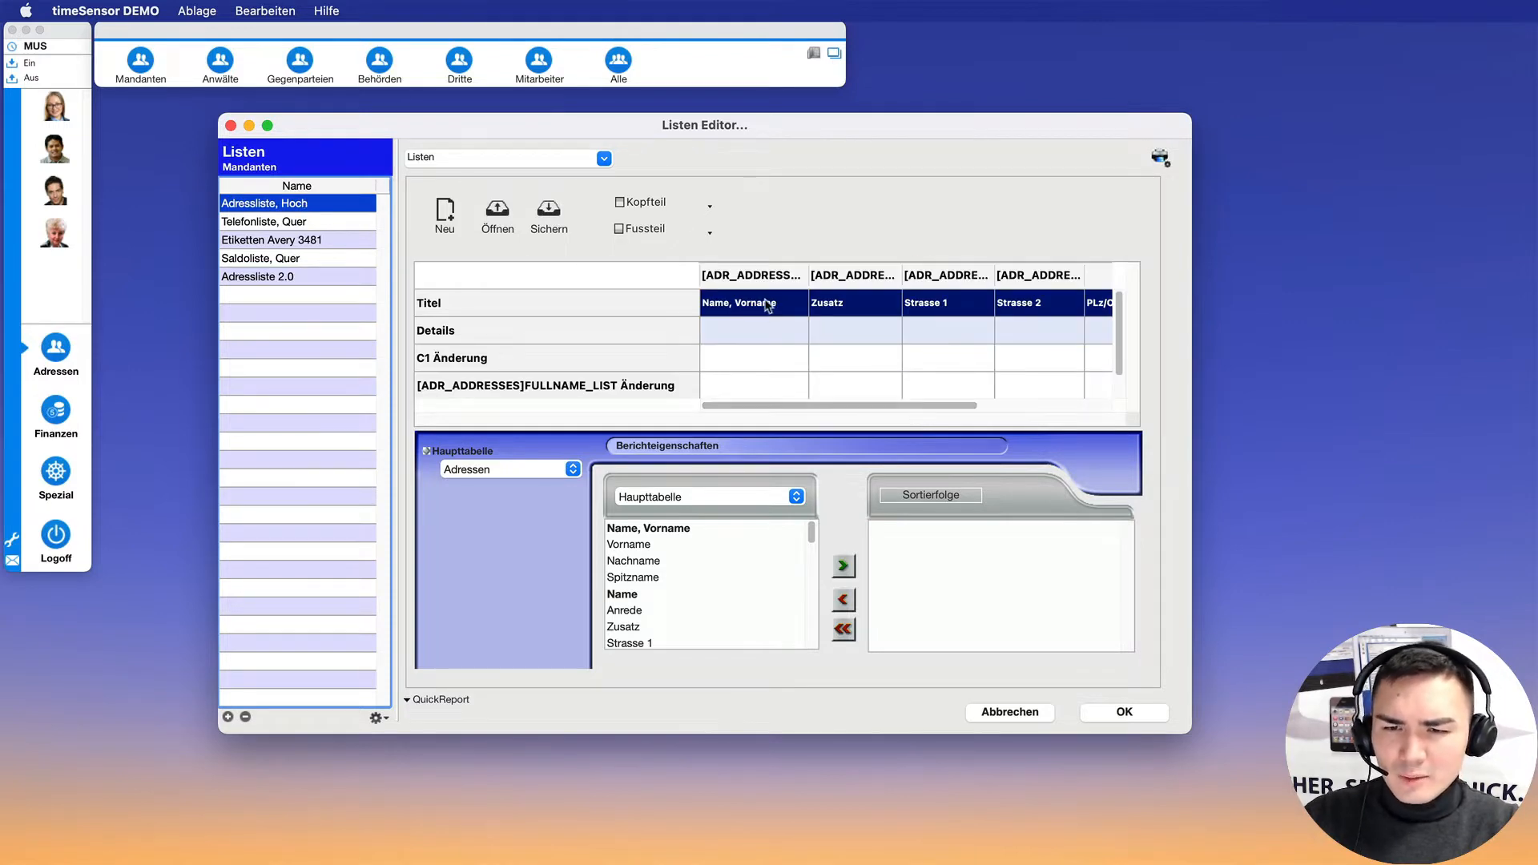
mouse_move(945, 406)
mouse_down()
mouse_move(1019, 406)
mouse_move(916, 409)
mouse_up()
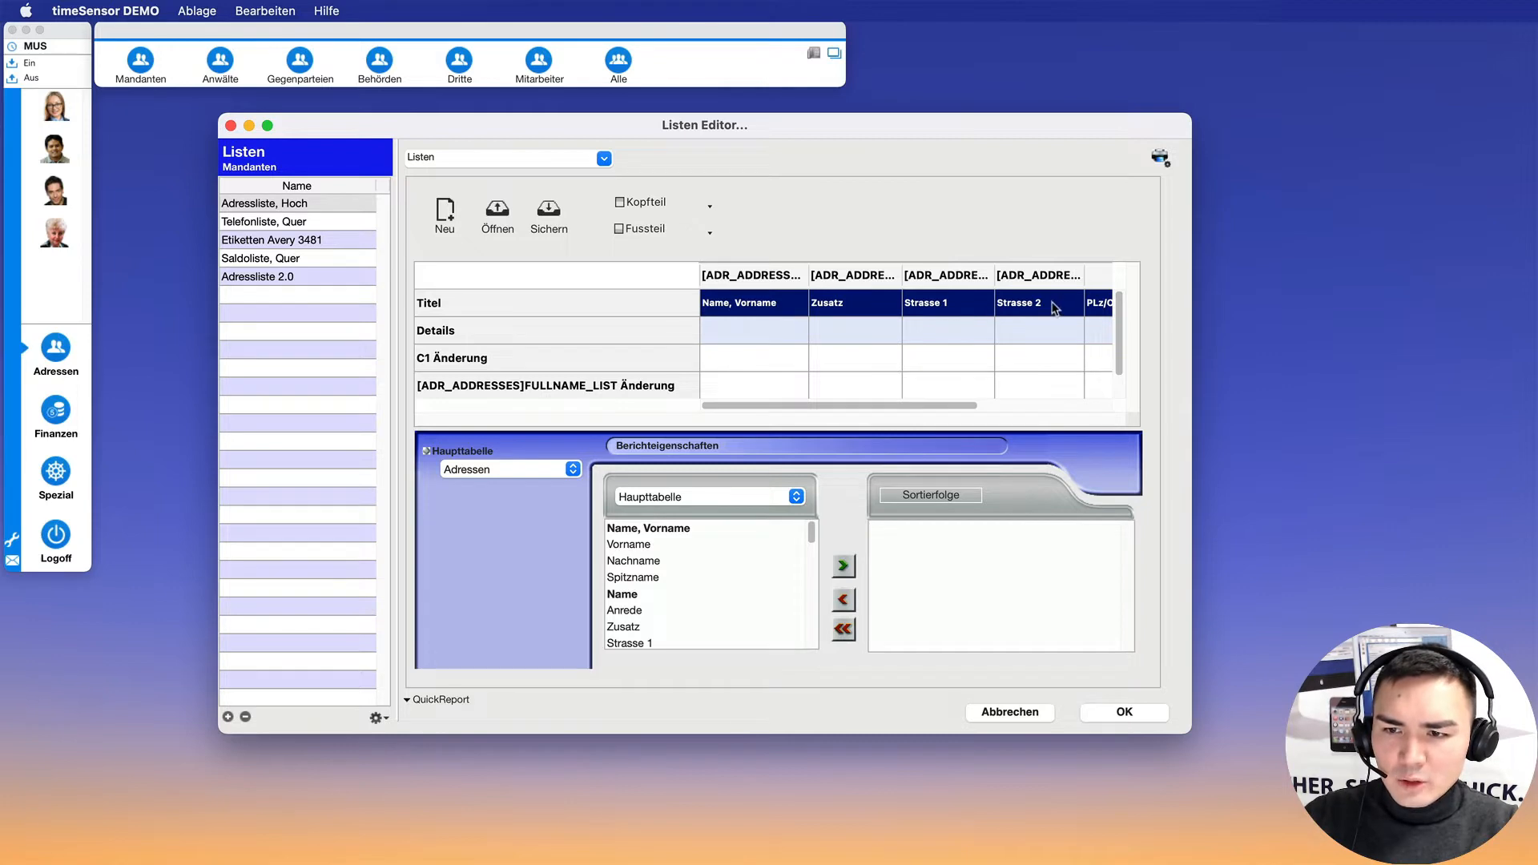
mouse_move(951, 406)
mouse_down()
mouse_move(996, 407)
mouse_move(940, 406)
mouse_up()
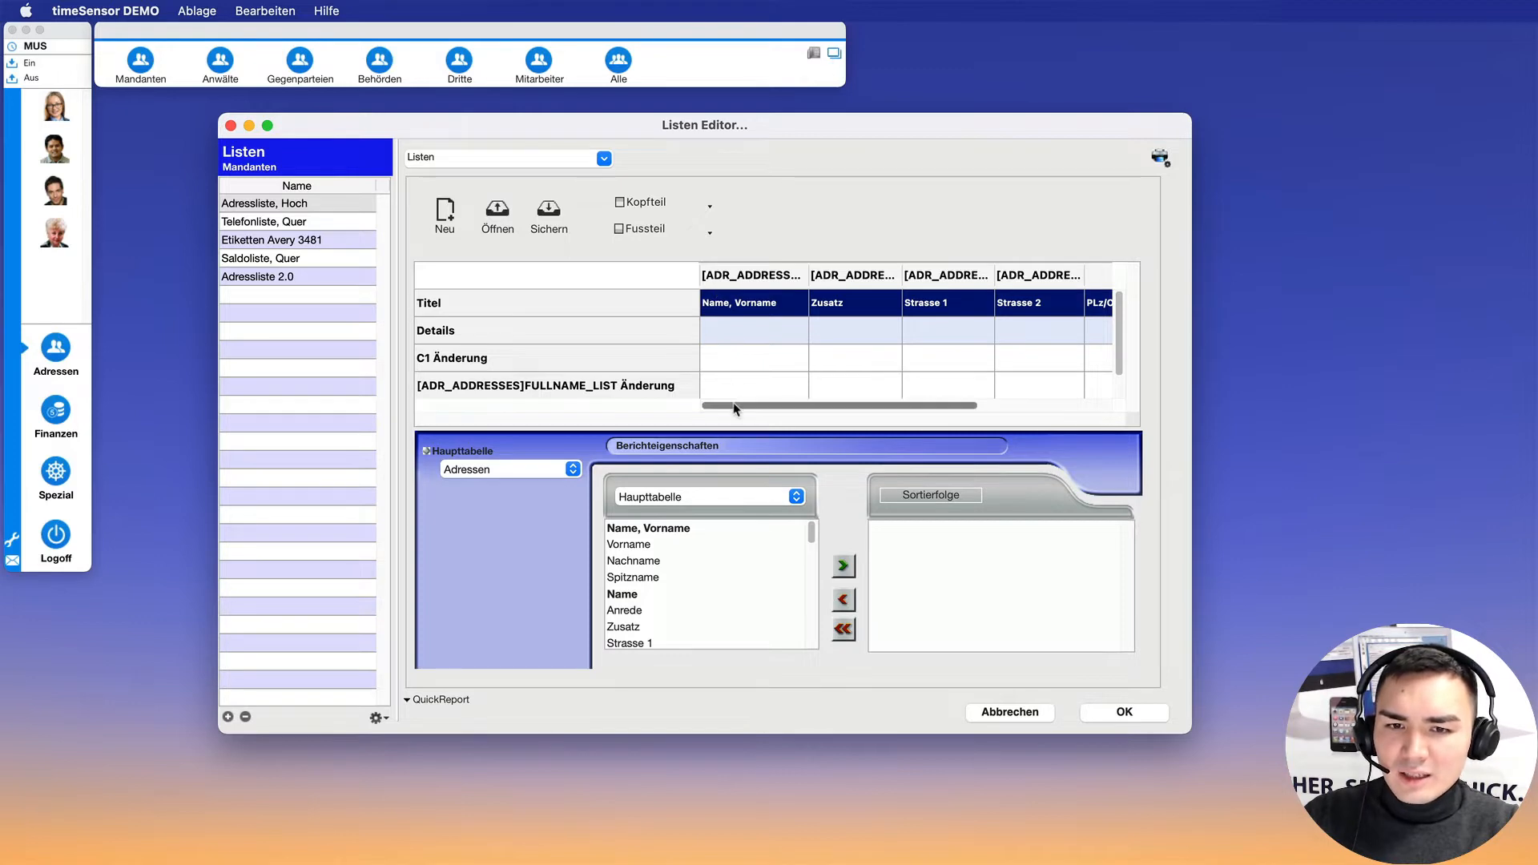
drag(733, 402, 869, 408)
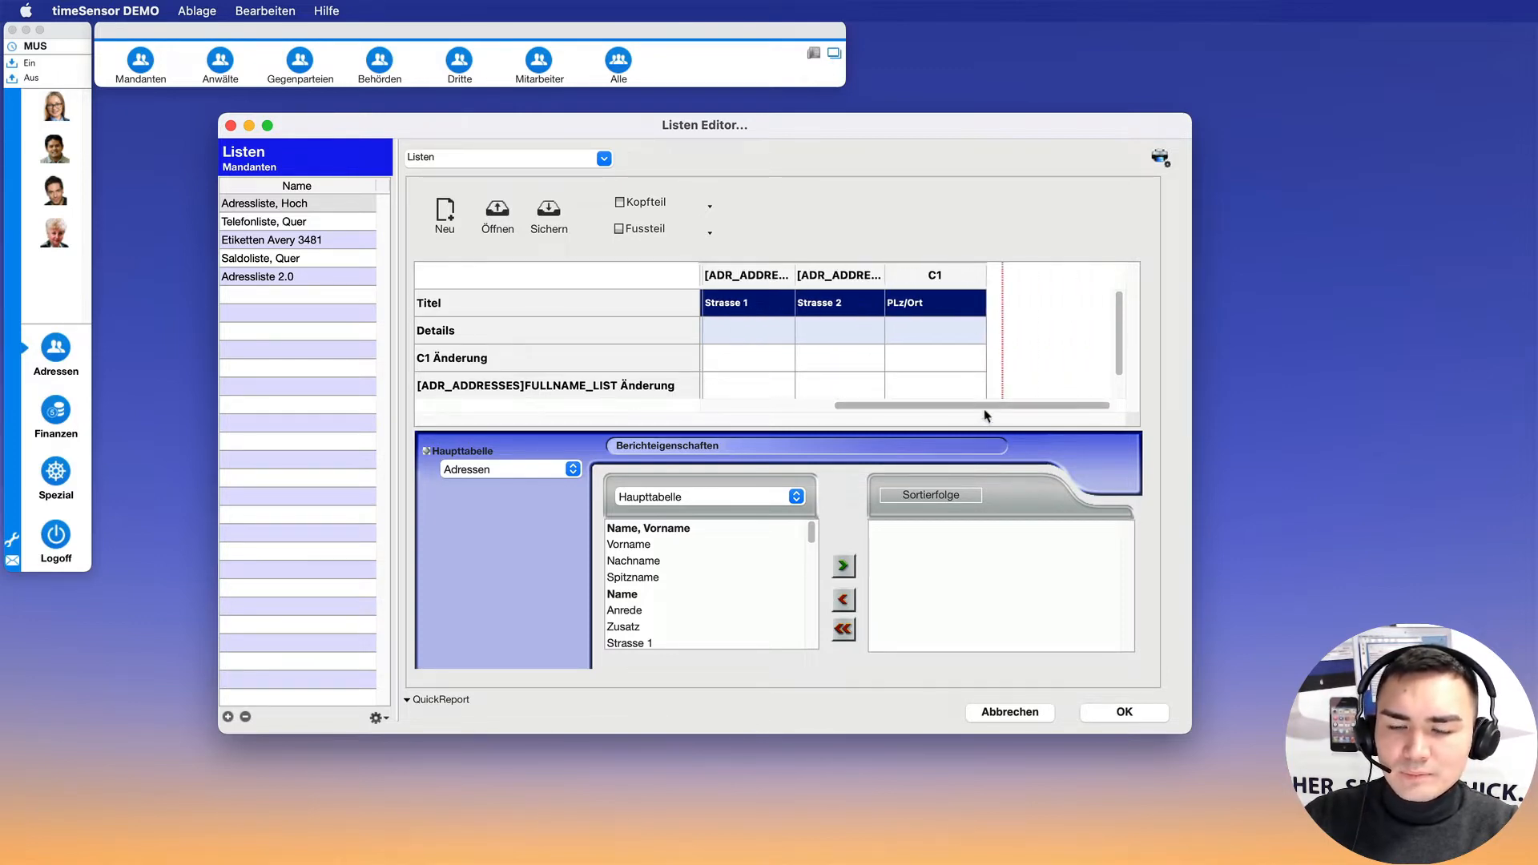
drag(988, 410, 855, 409)
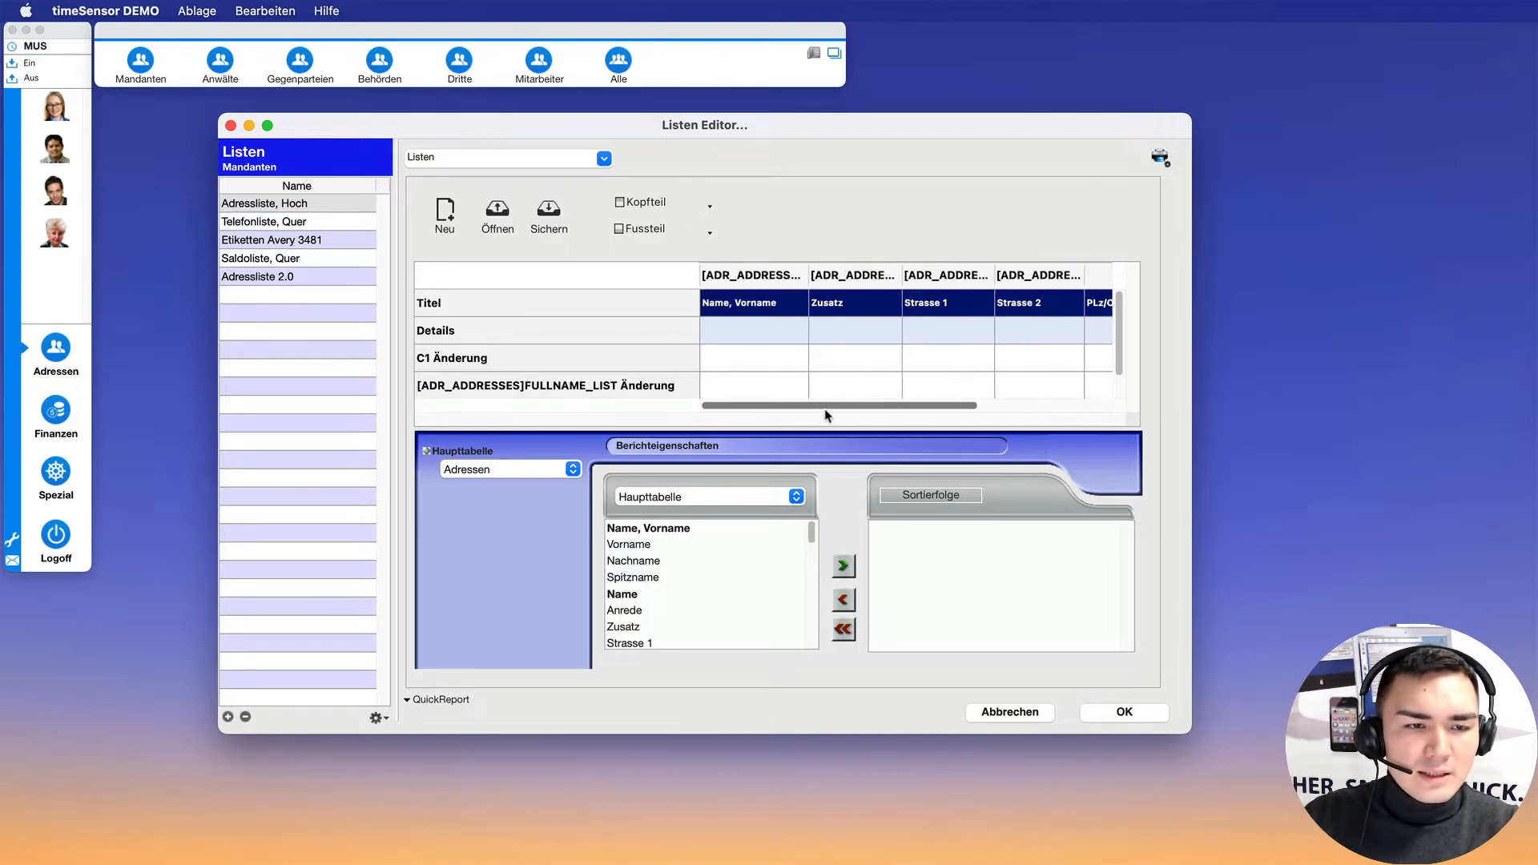
- Add the fields Anrede and "Name, Vorname" as the first two columns of Adressliste 2.0
click(268, 278)
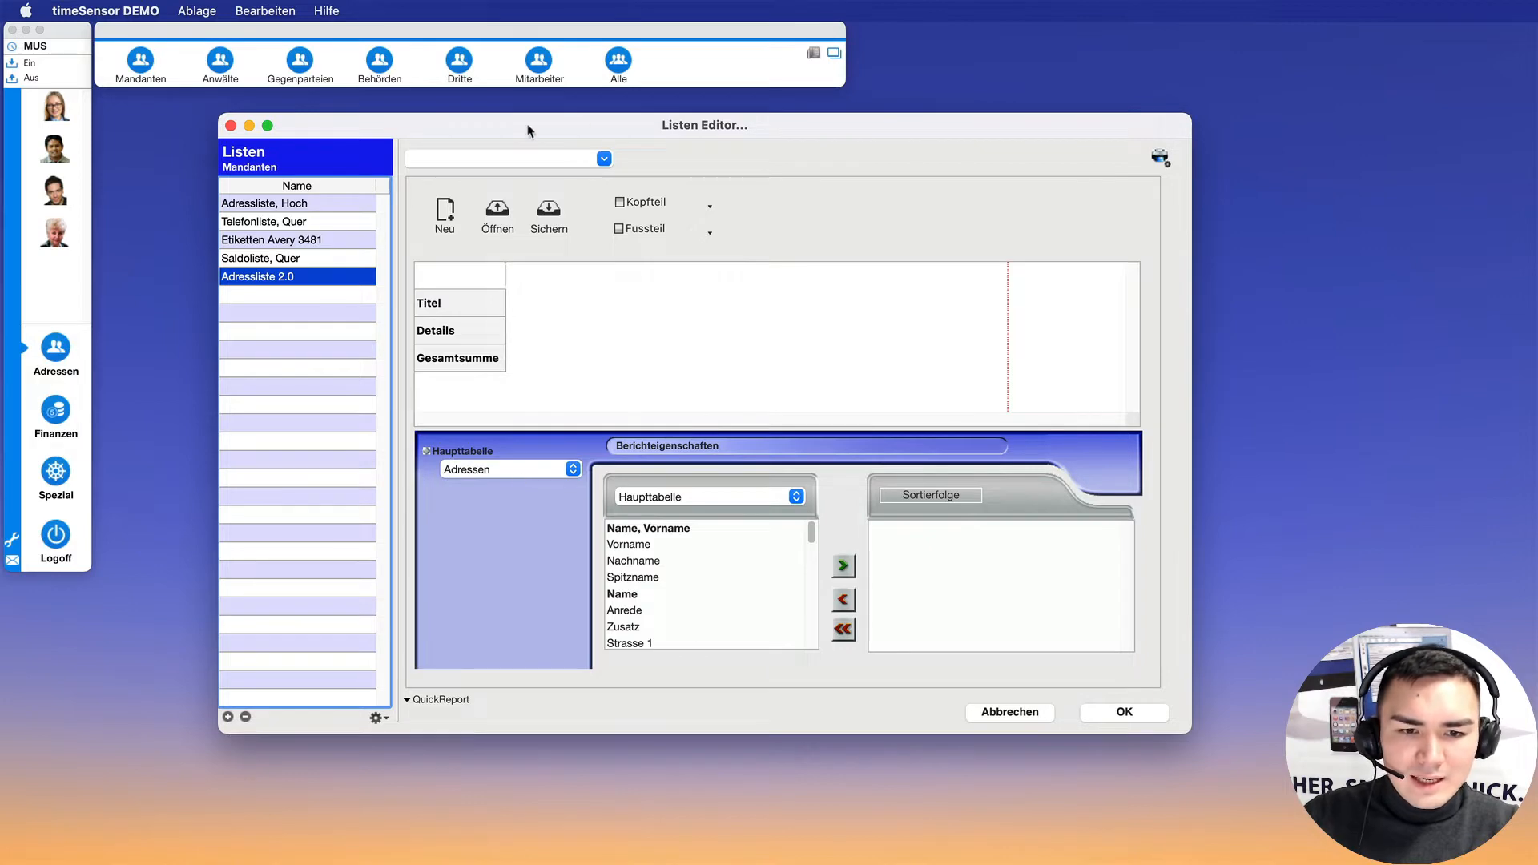
drag(537, 128, 909, 166)
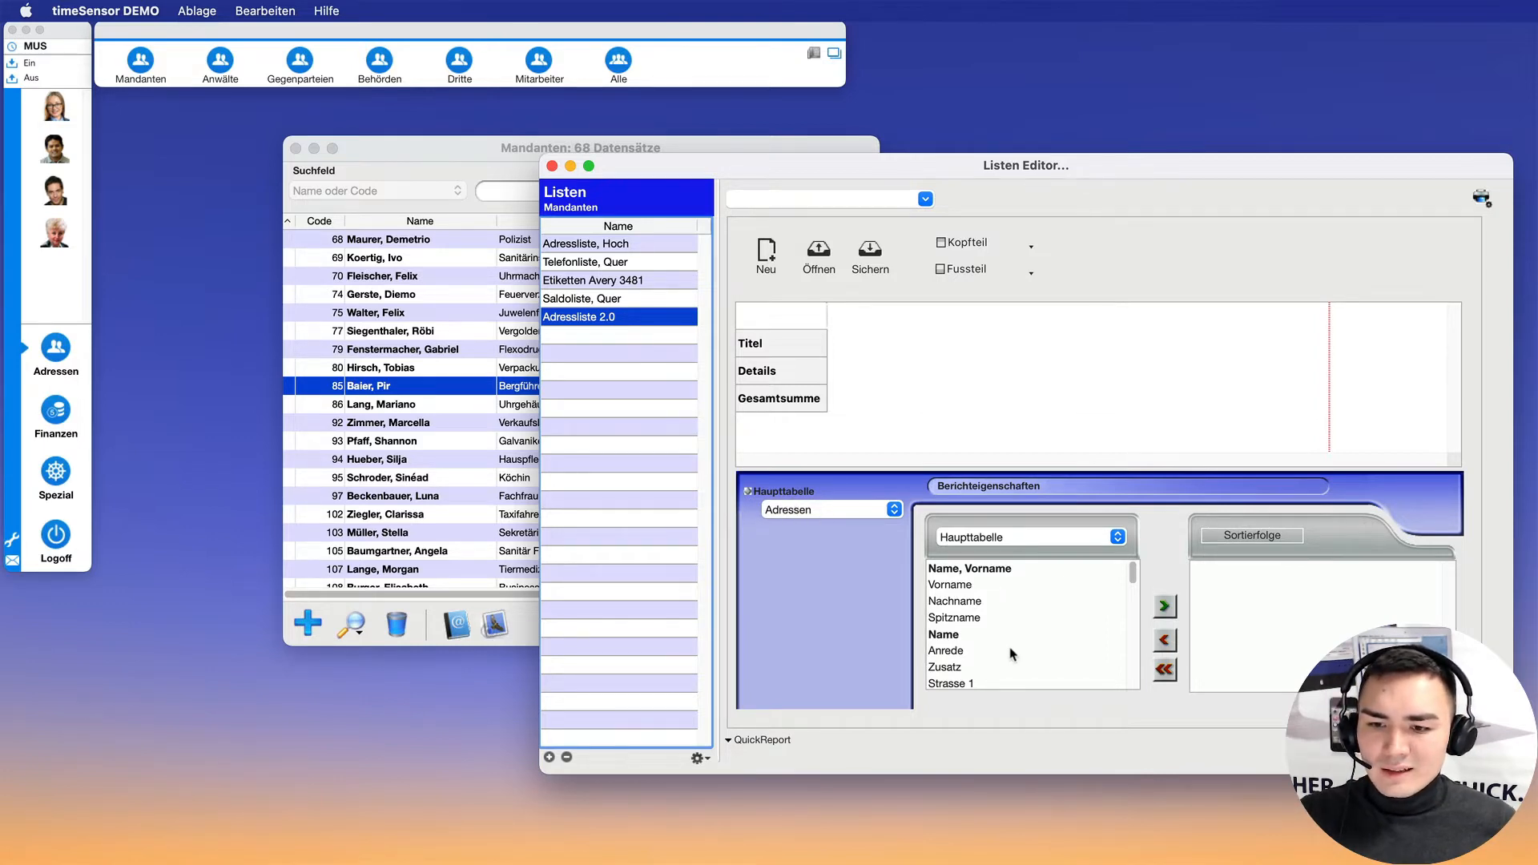
drag(952, 177, 830, 156)
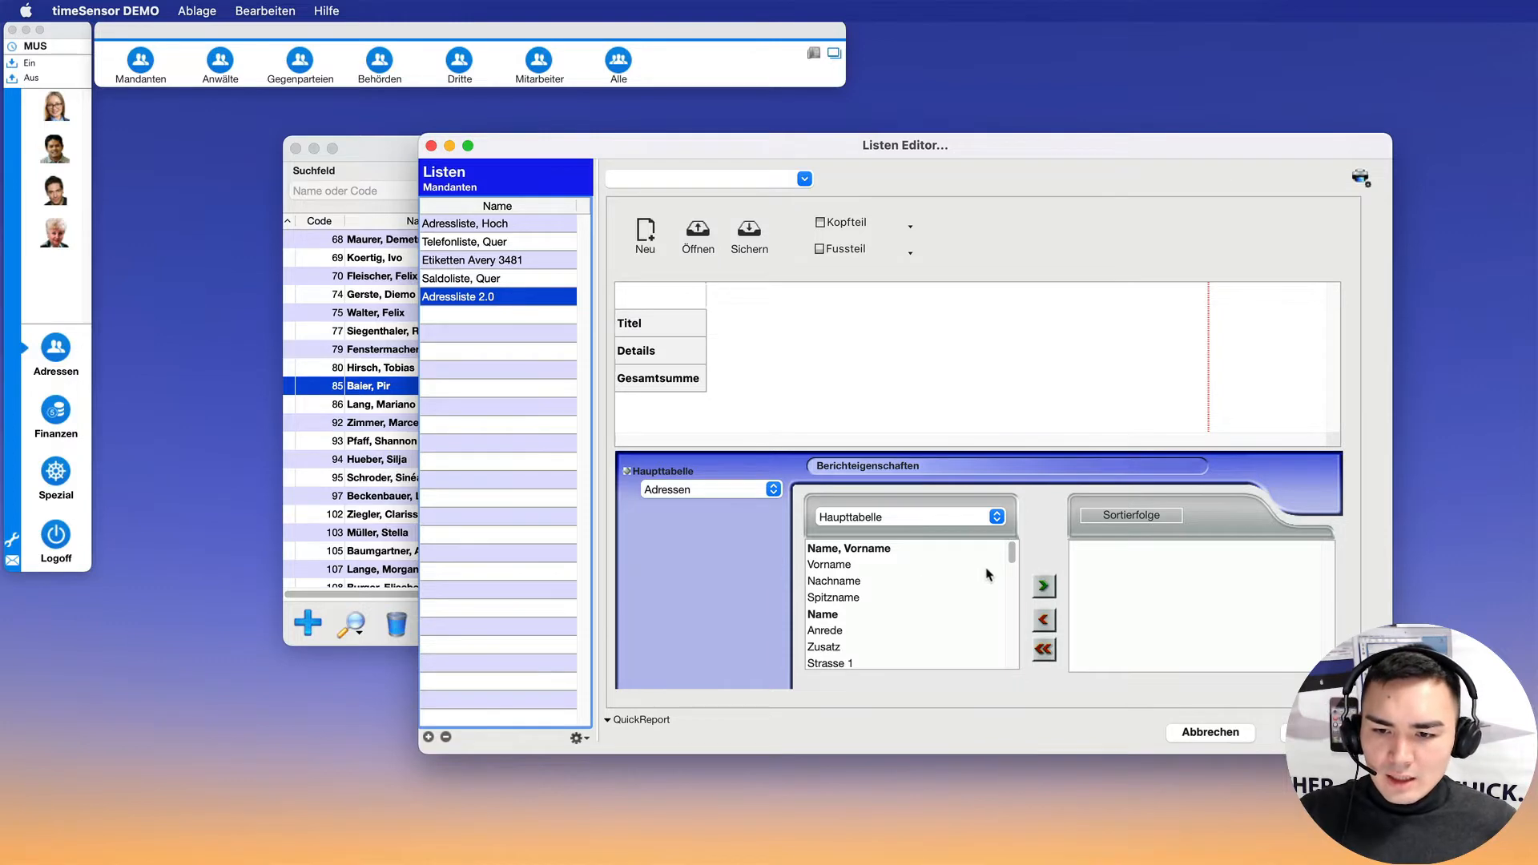
drag(1010, 547, 1011, 557)
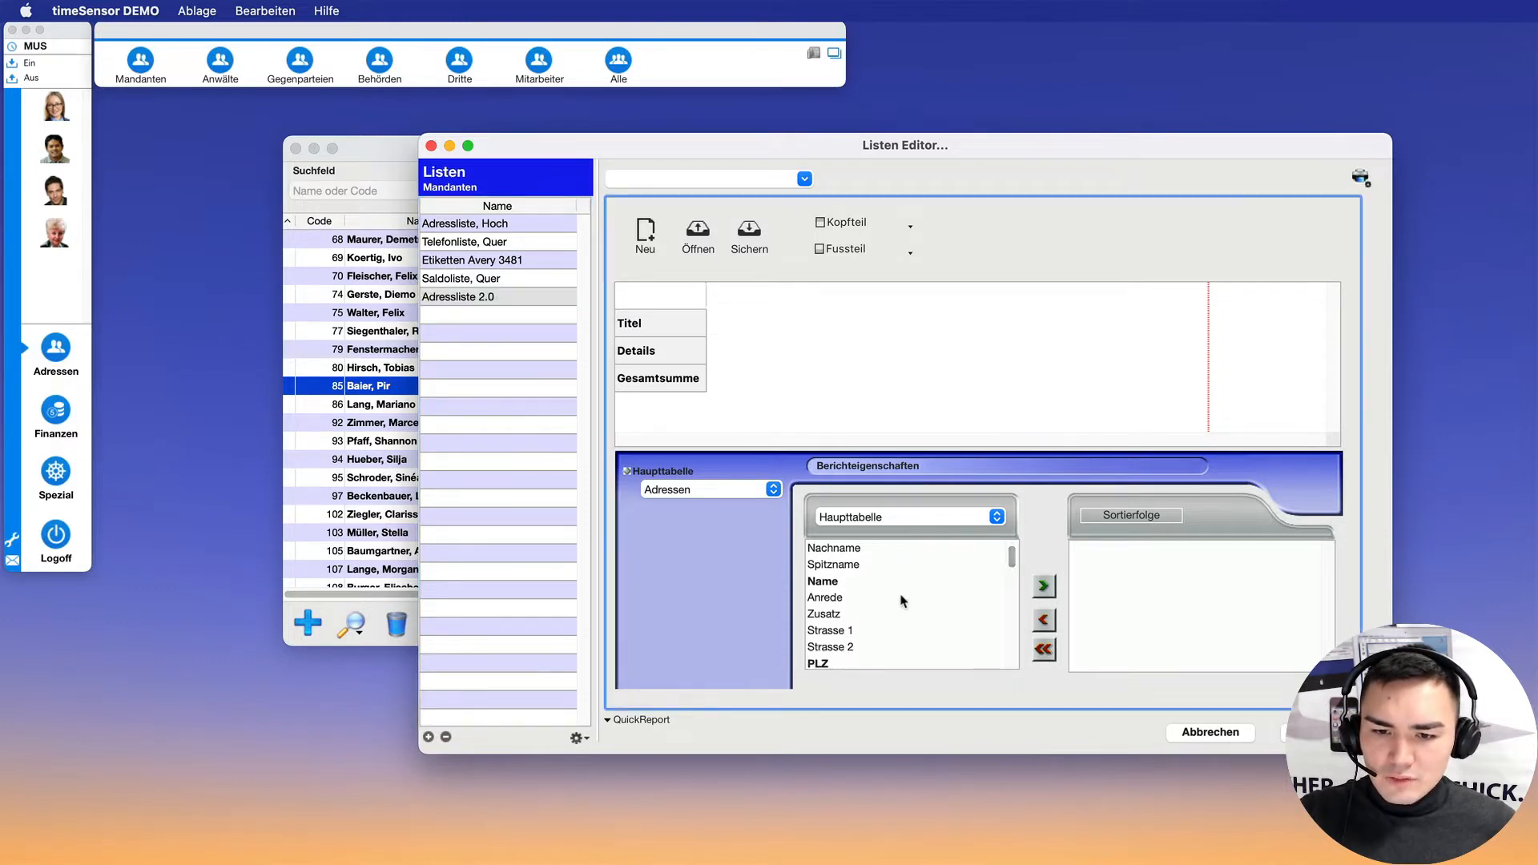
double_click(828, 599)
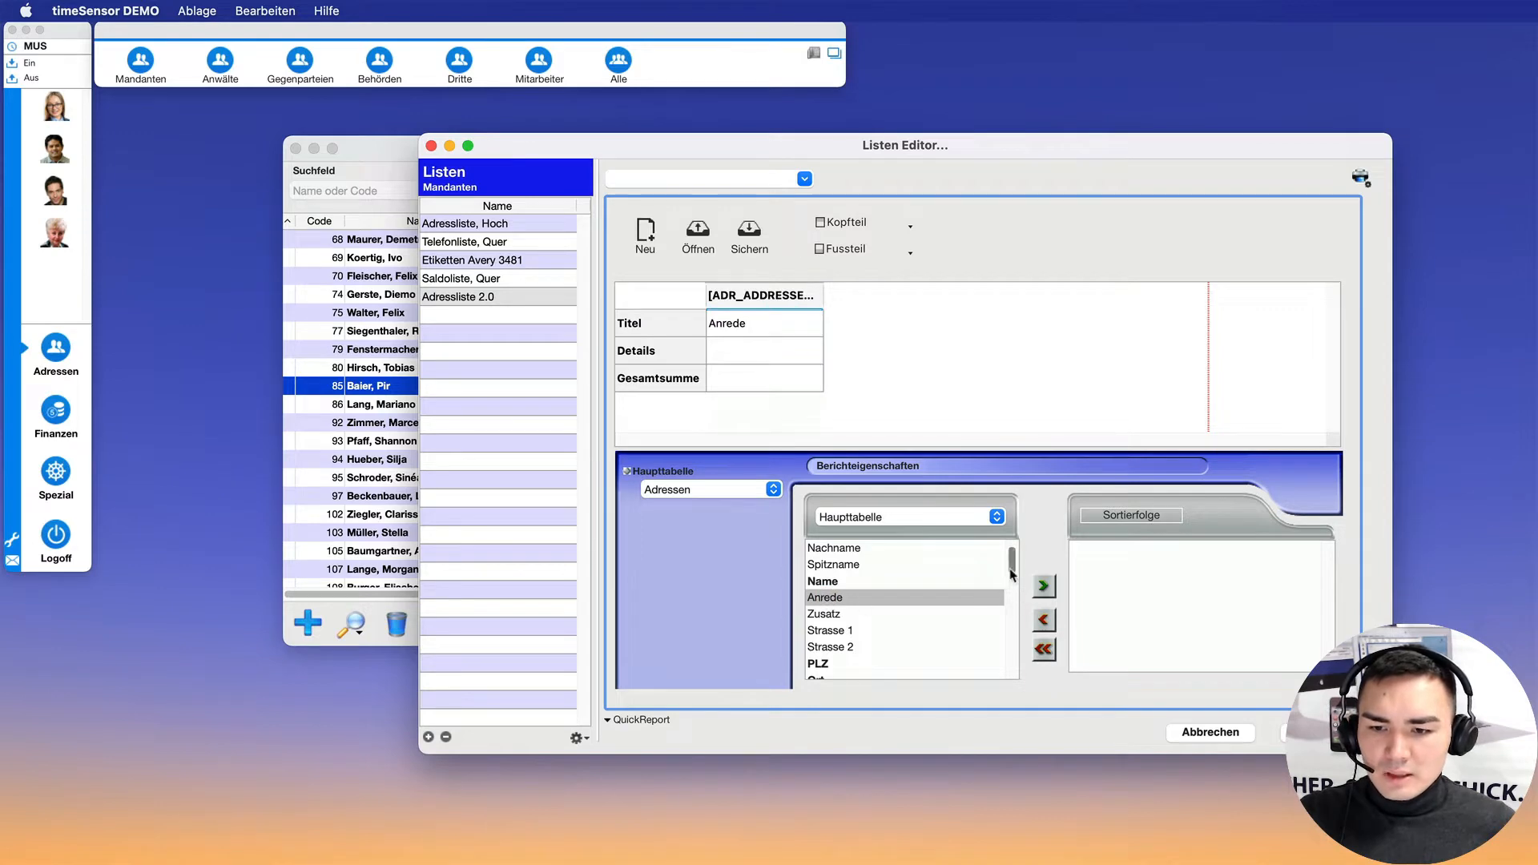
drag(1011, 563, 1014, 558)
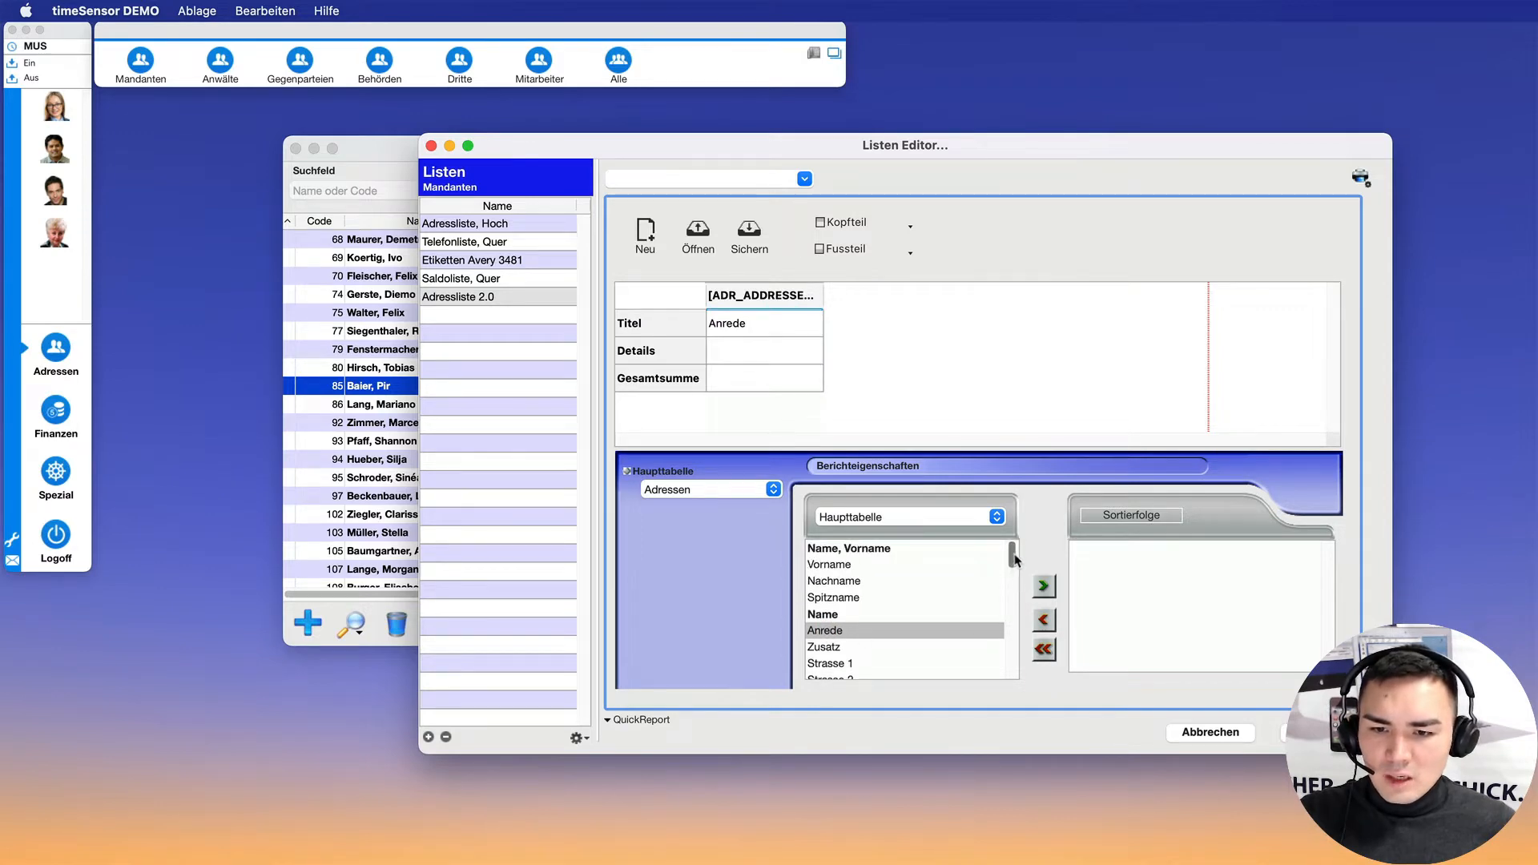
double_click(830, 552)
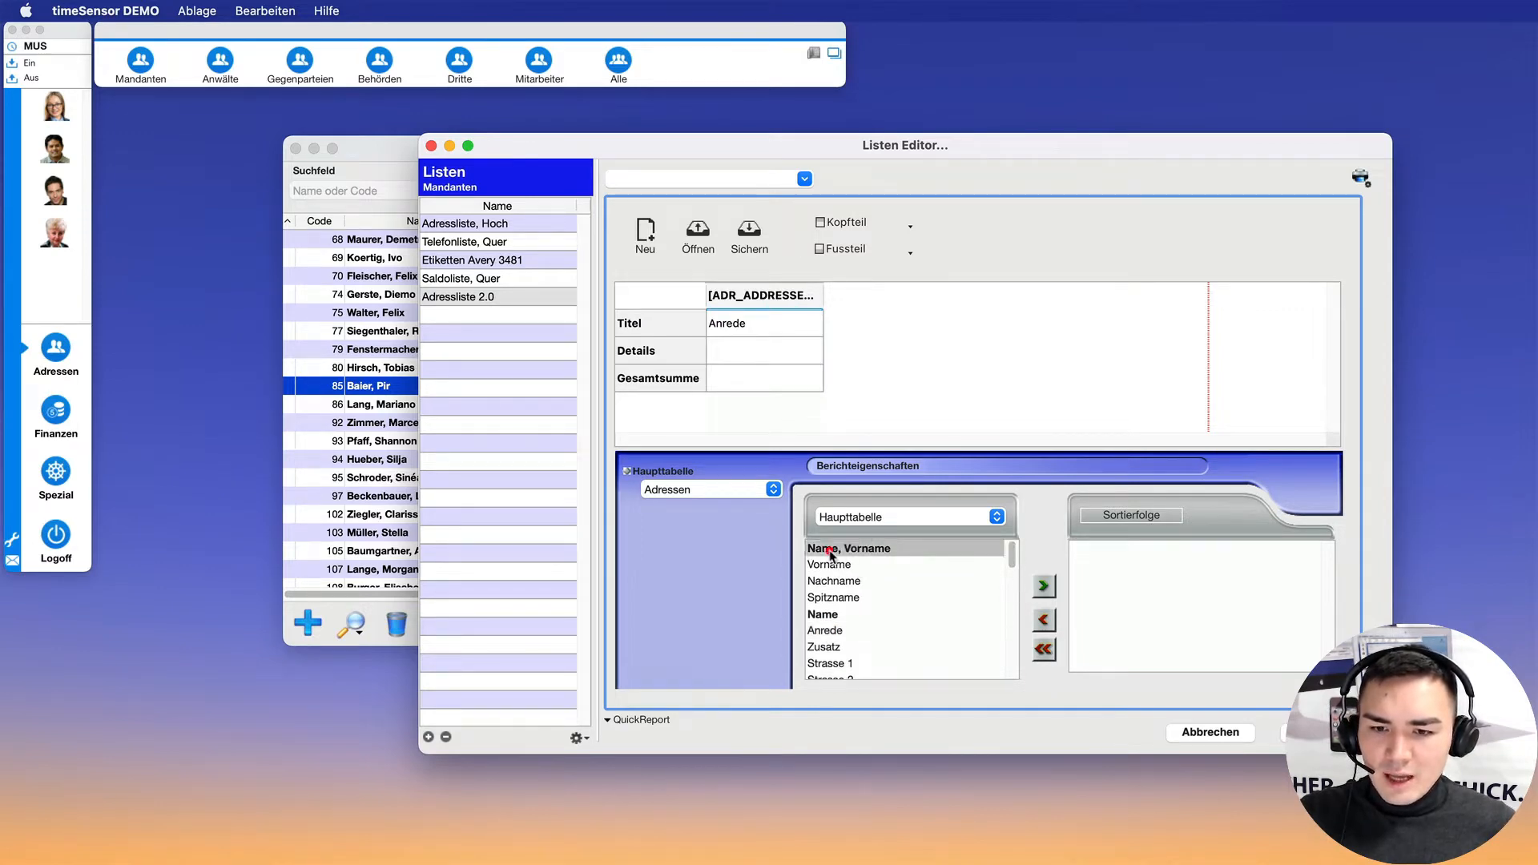
- Add the fields Strasse 1, PLZ and Ort as further columns of the list
scroll(1015, 559, down, 3)
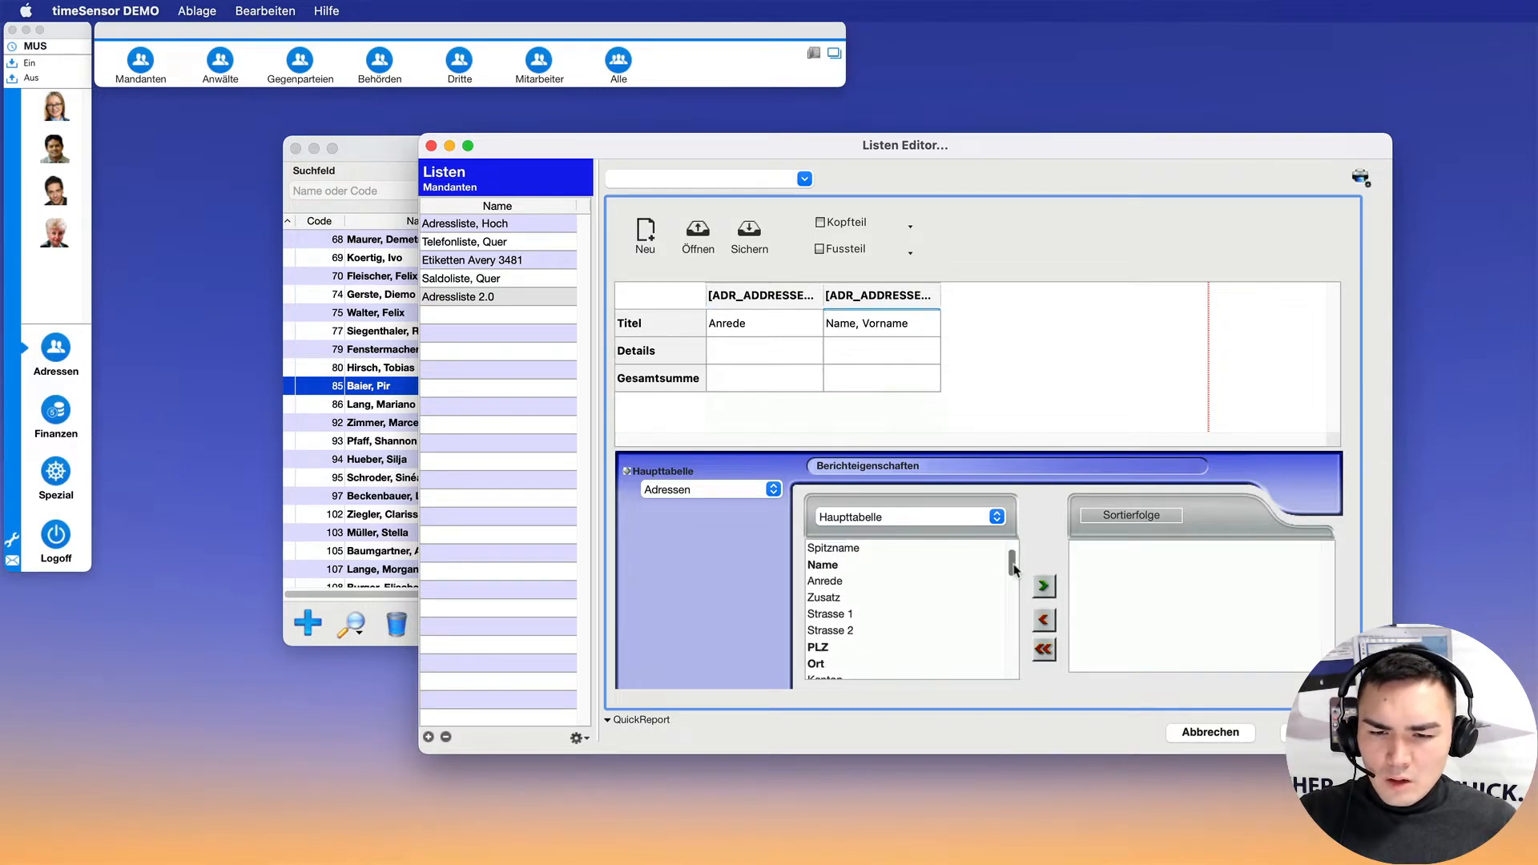
double_click(830, 613)
scroll(1015, 584, down, 5)
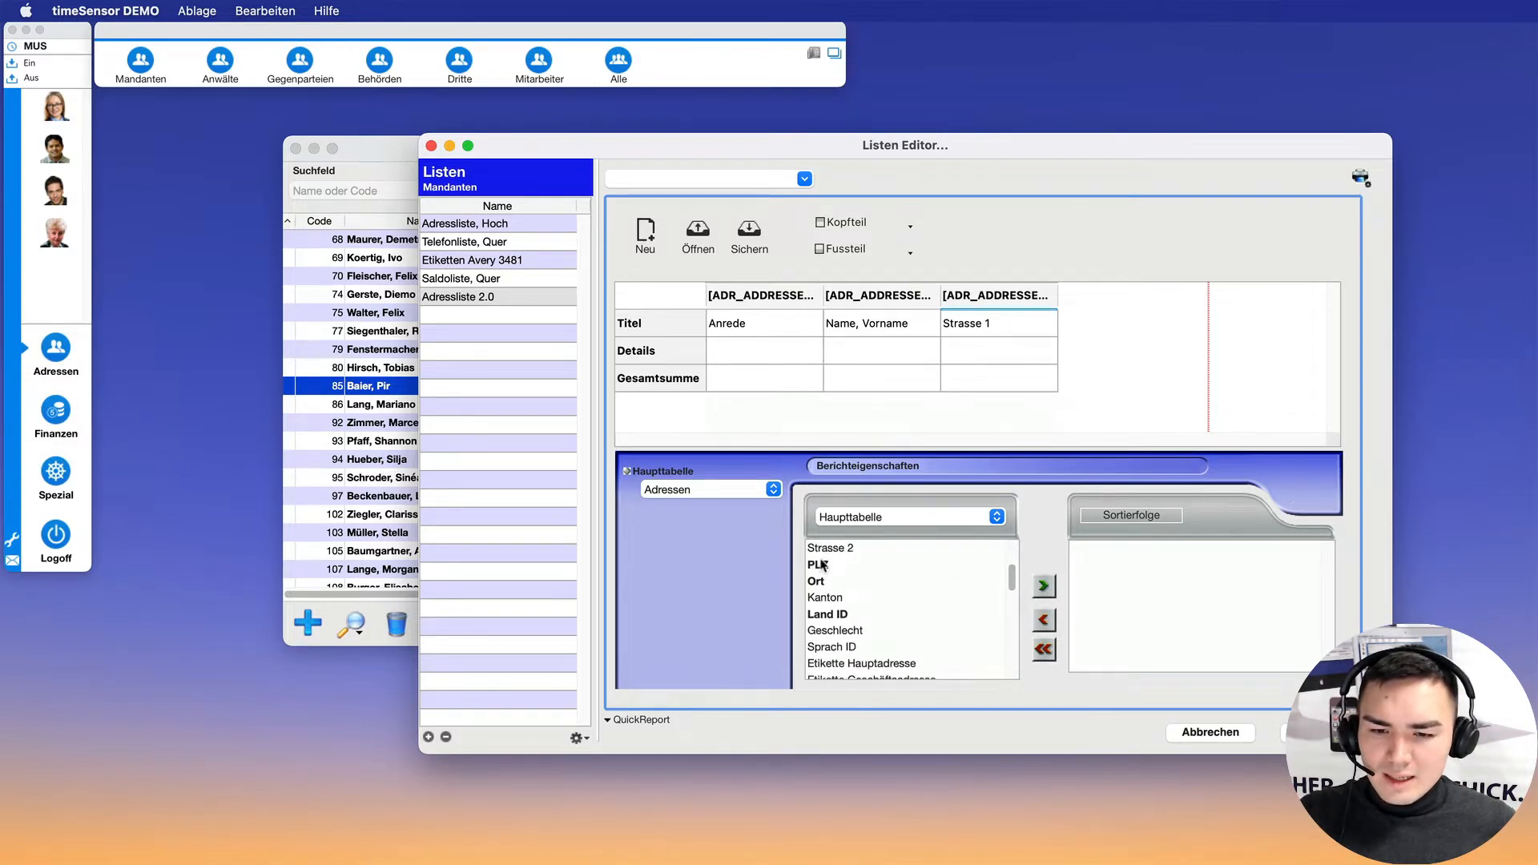
double_click(818, 566)
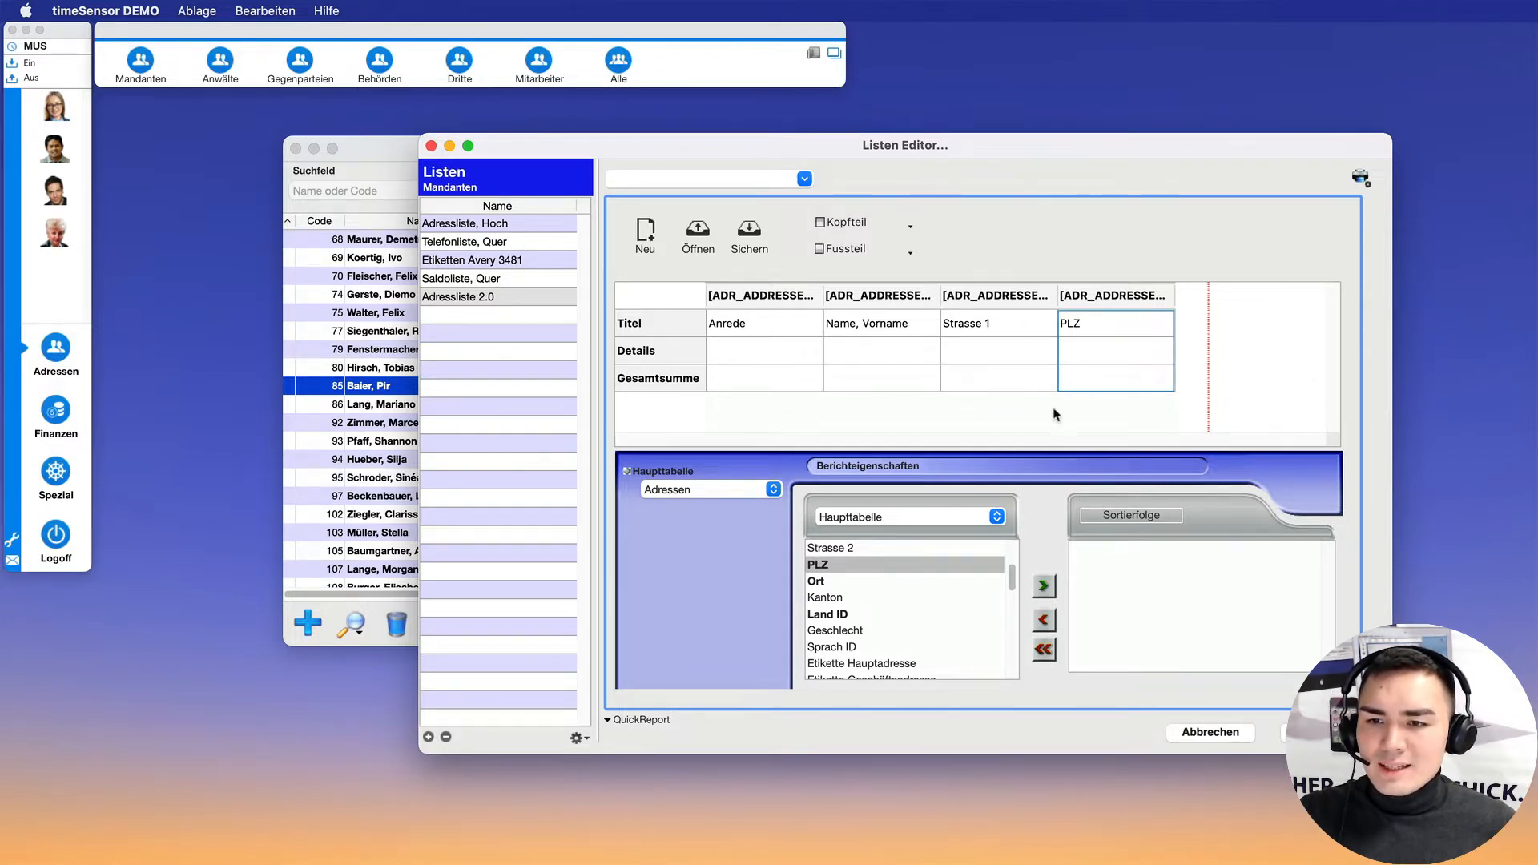
double_click(831, 588)
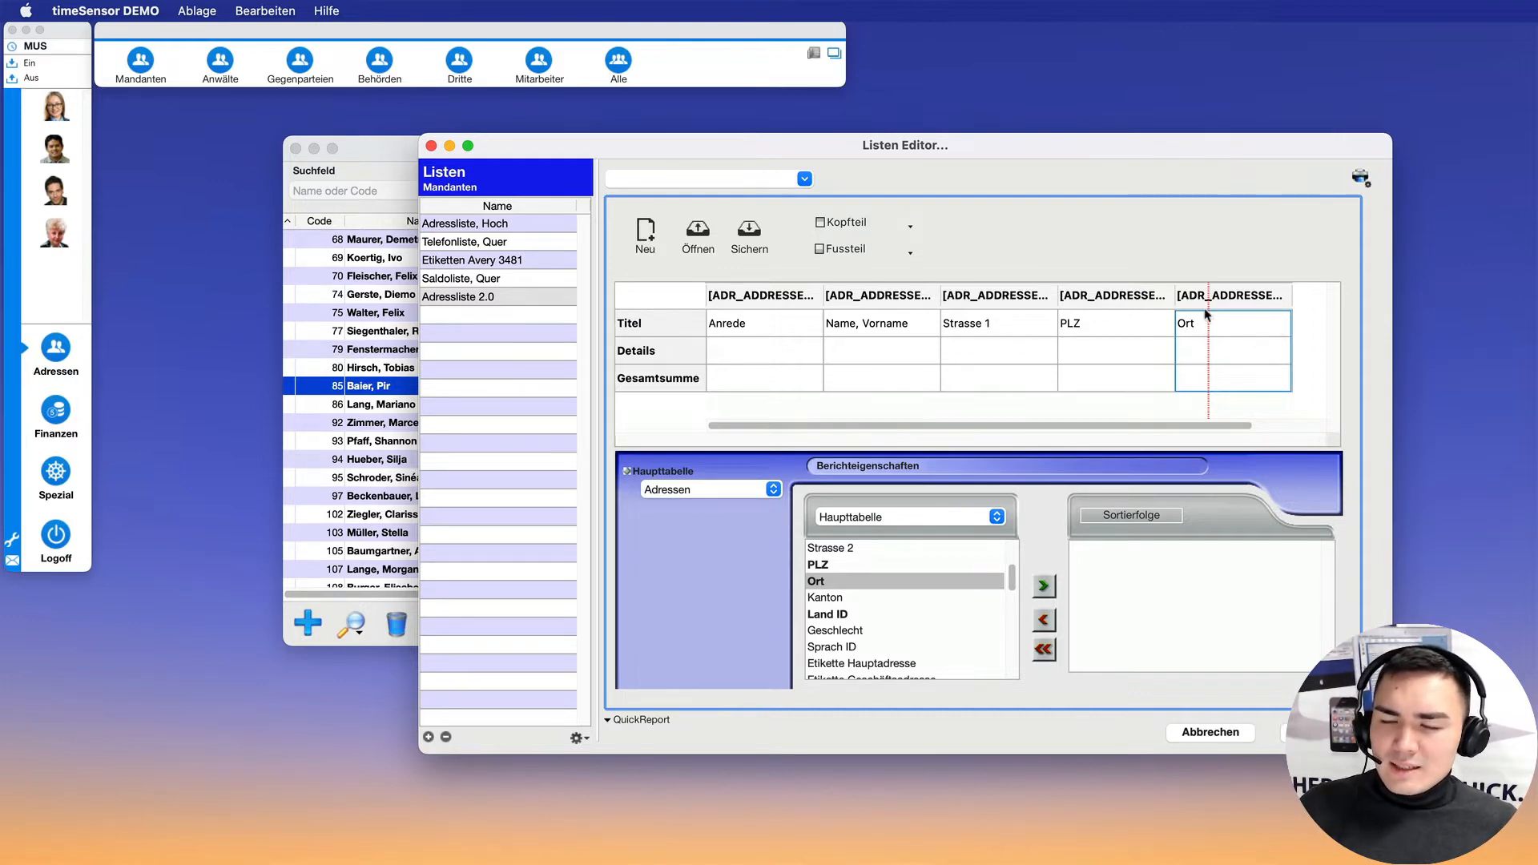
- Inspect the formulas behind the PLZ and Ort columns without changing them
double_click(1088, 299)
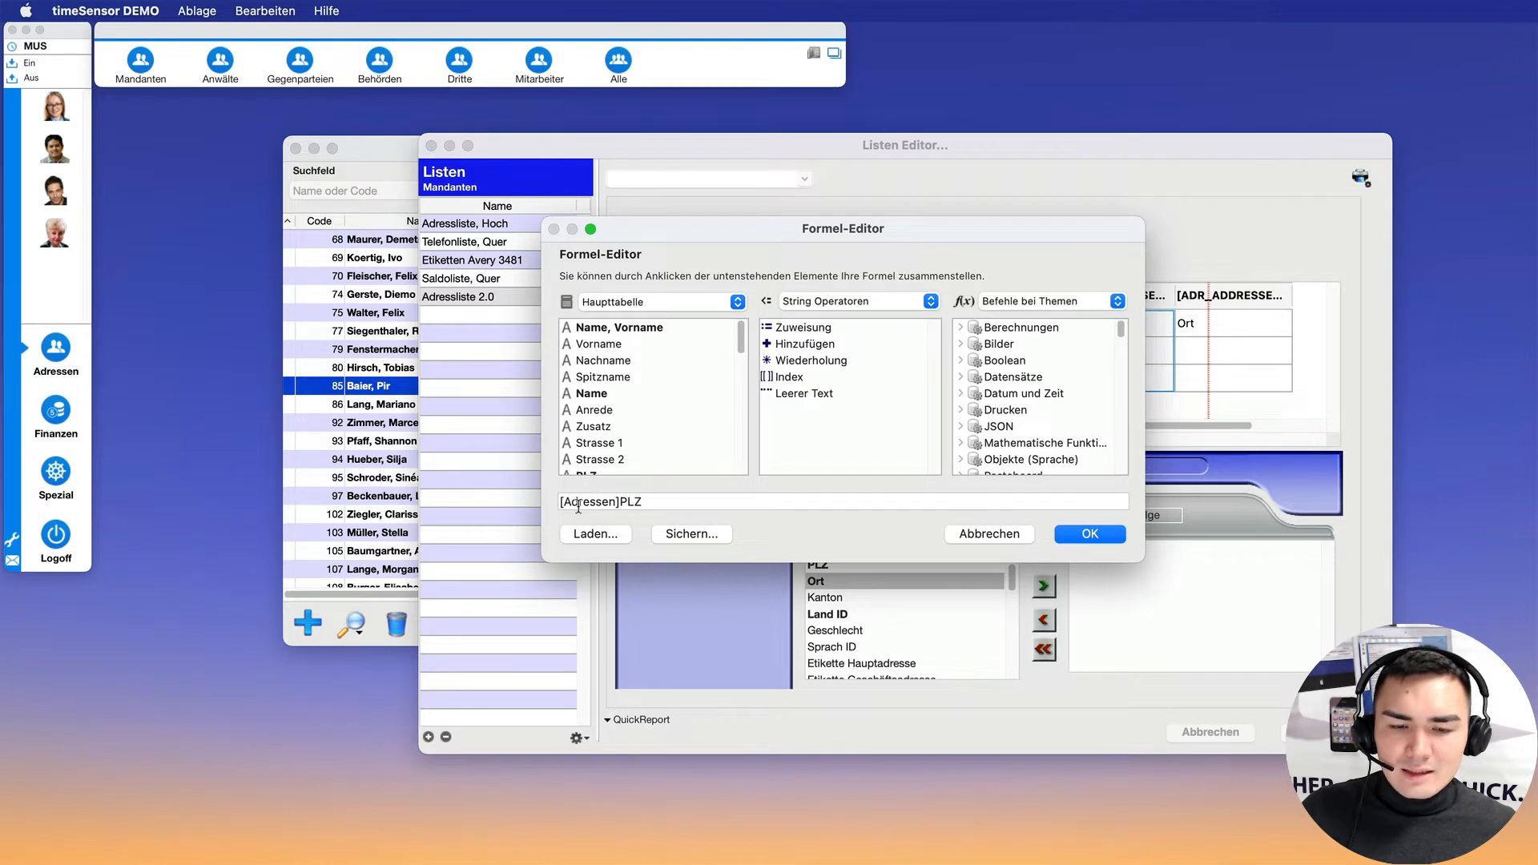
click(997, 532)
double_click(1253, 297)
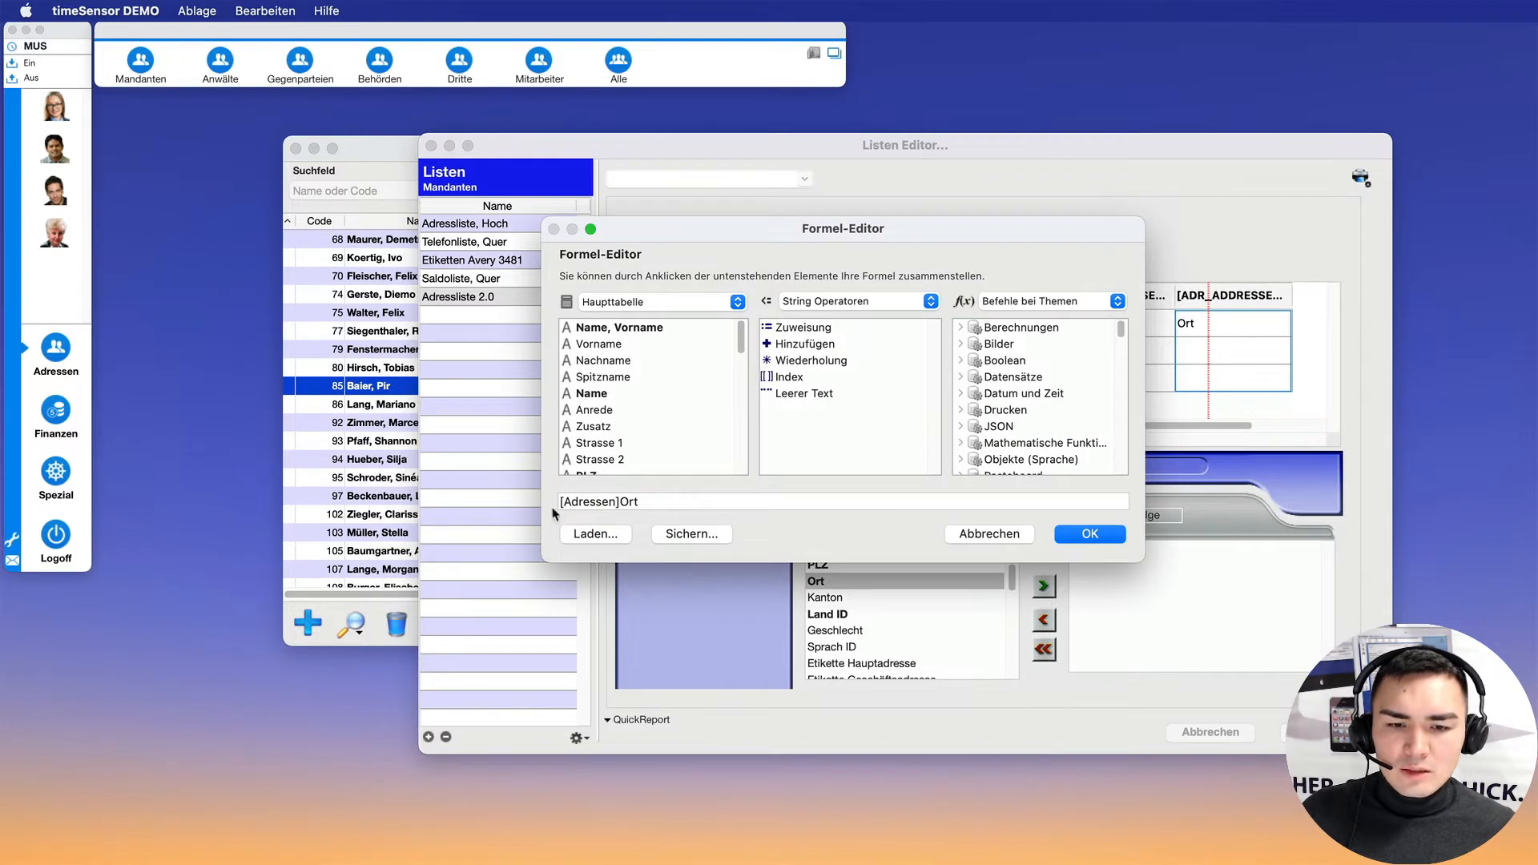
click(990, 534)
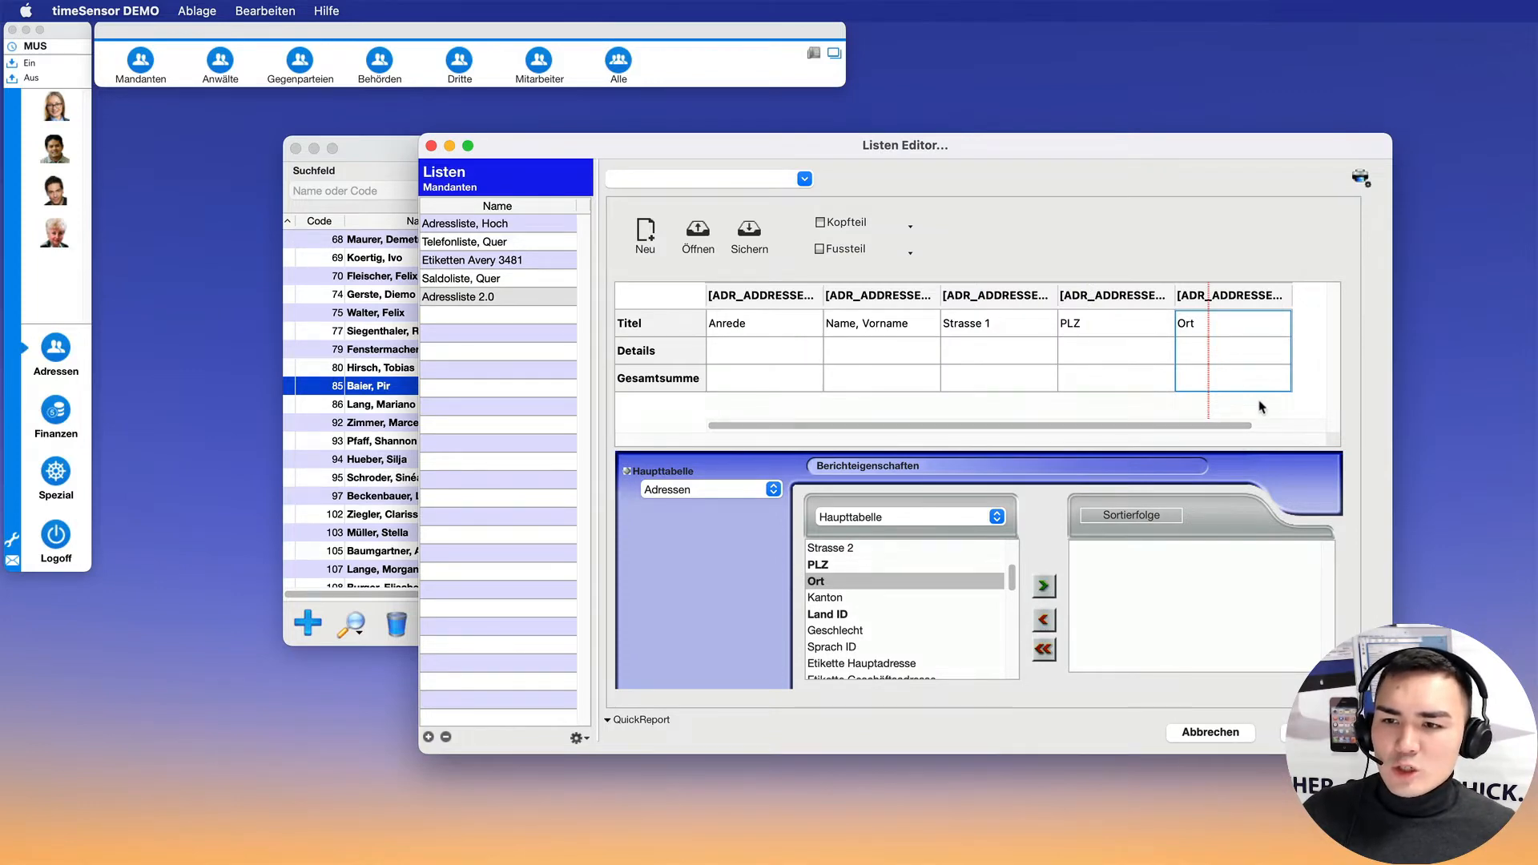
- Delete the Ort column and change the PLZ column's formula to [Adressen]PLZ+" "+[Adressen]Ort
right_click(1233, 301)
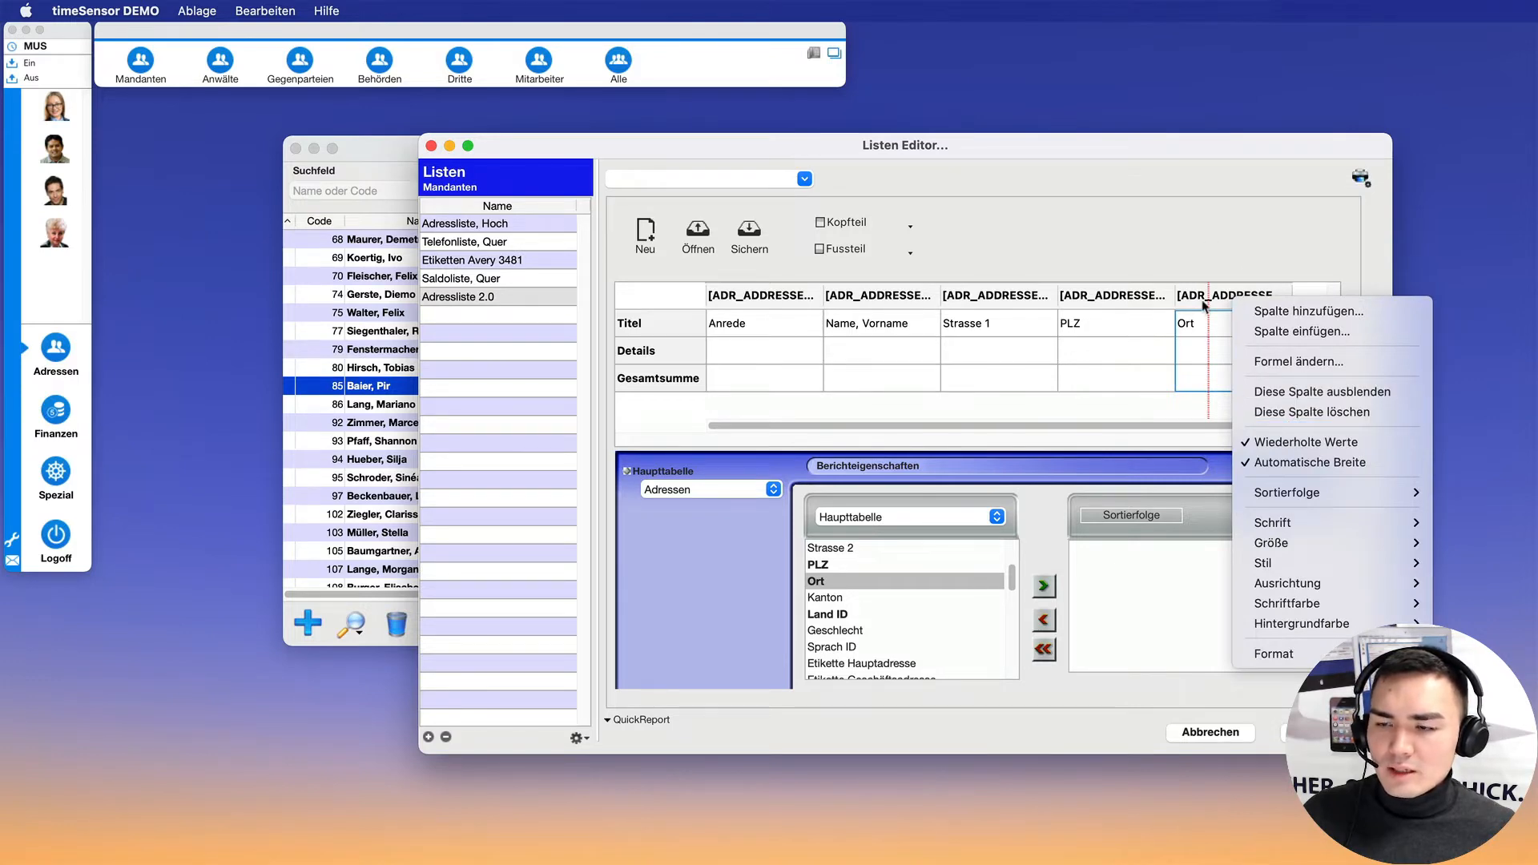
click(1283, 416)
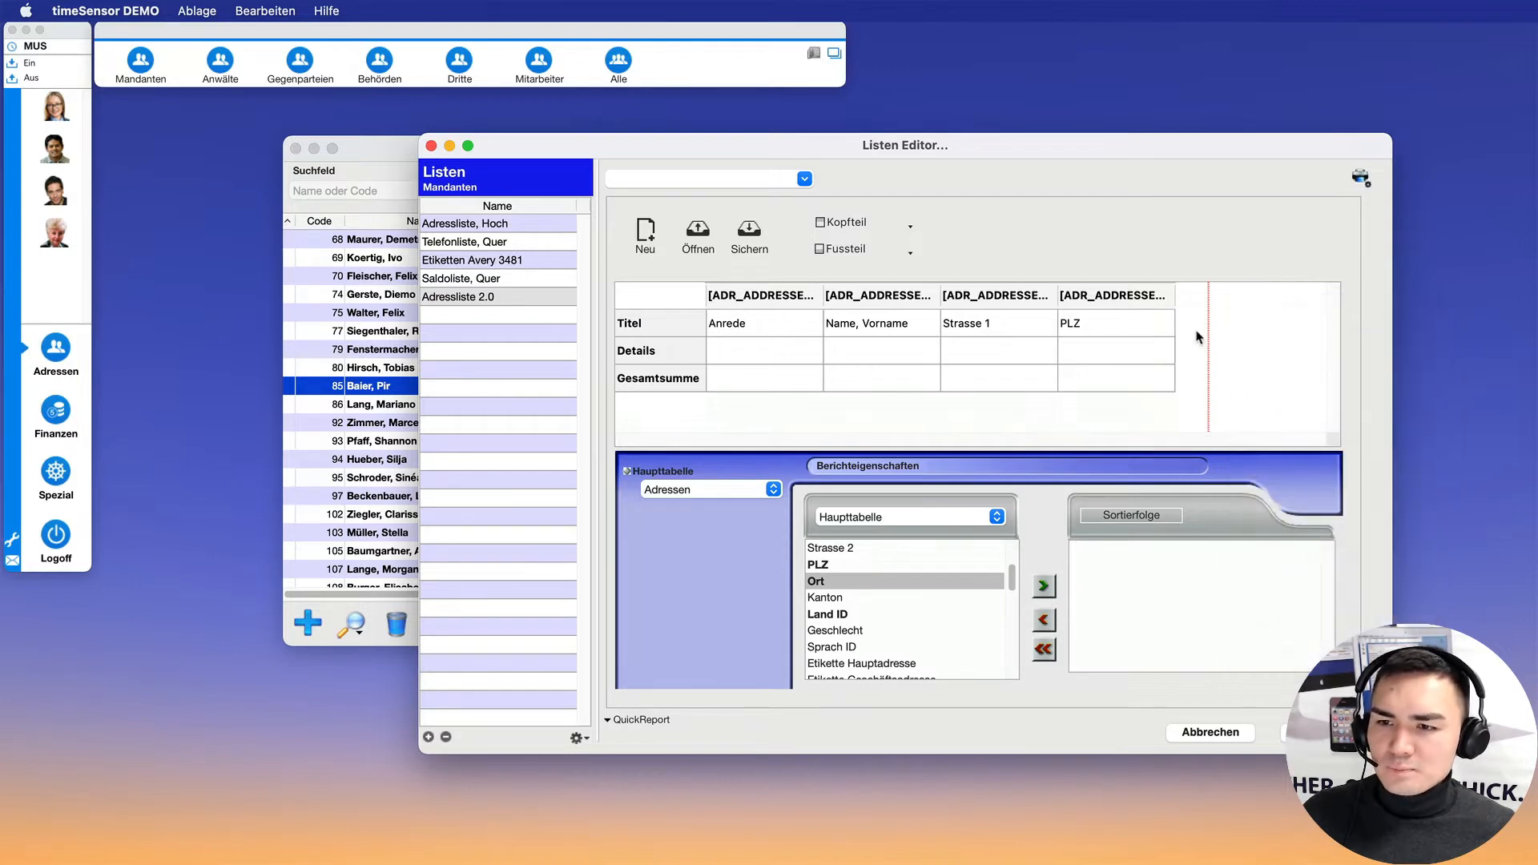
double_click(1094, 296)
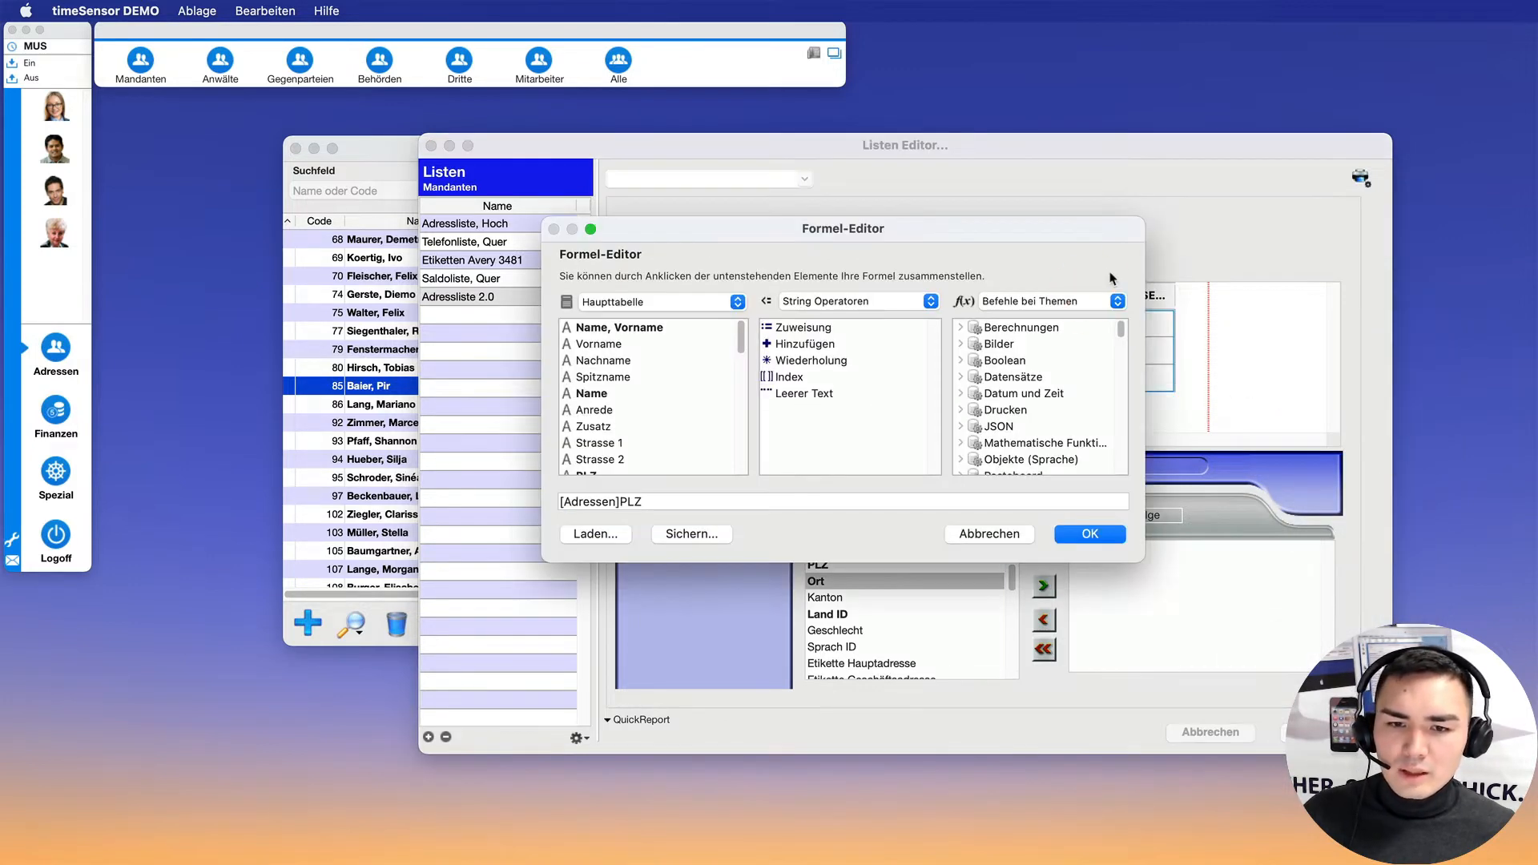
click(677, 502)
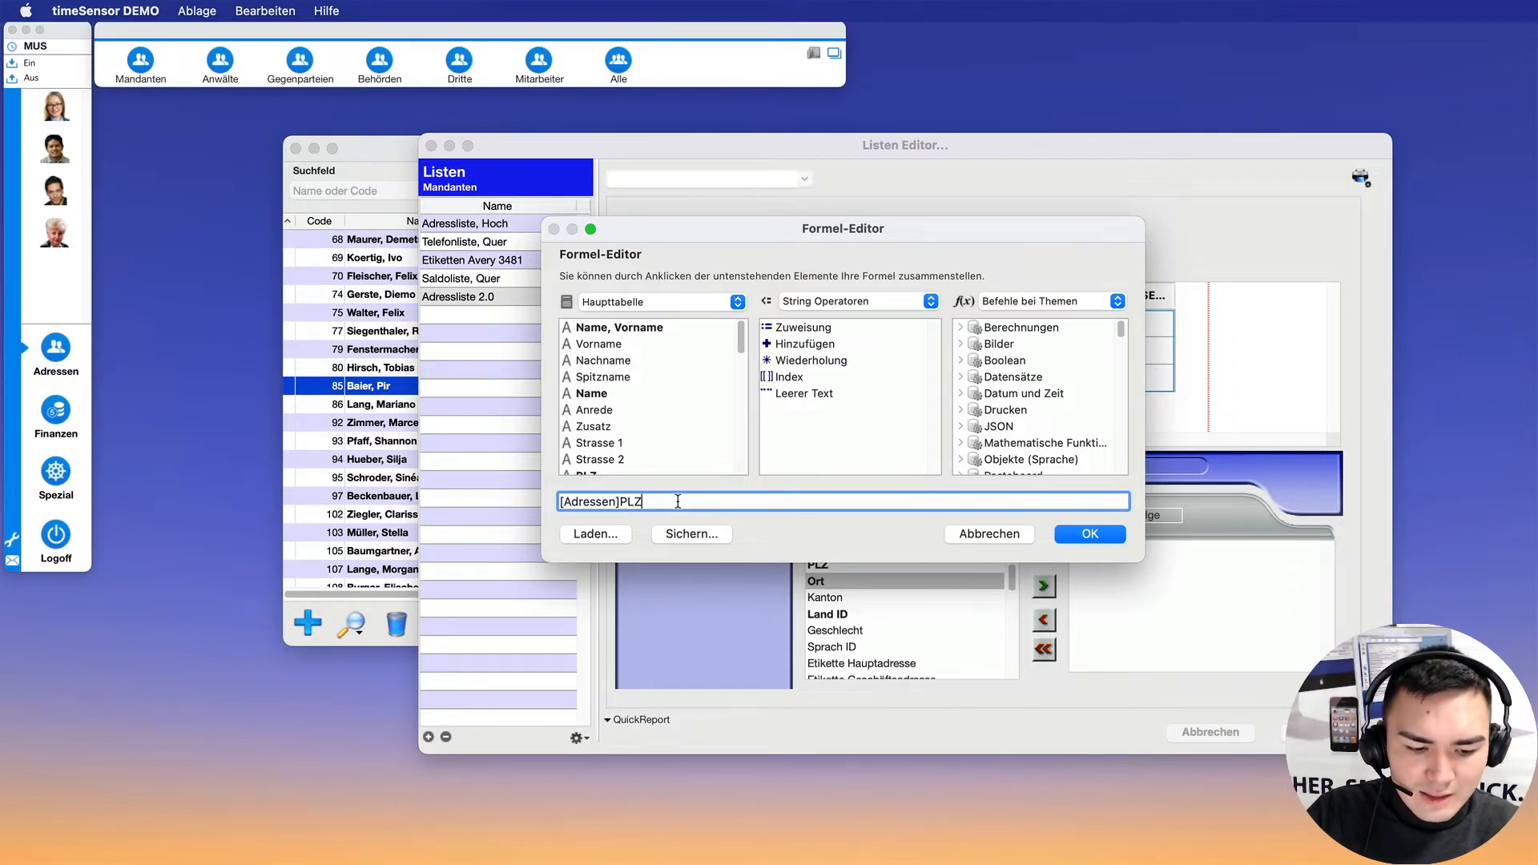
text(+)
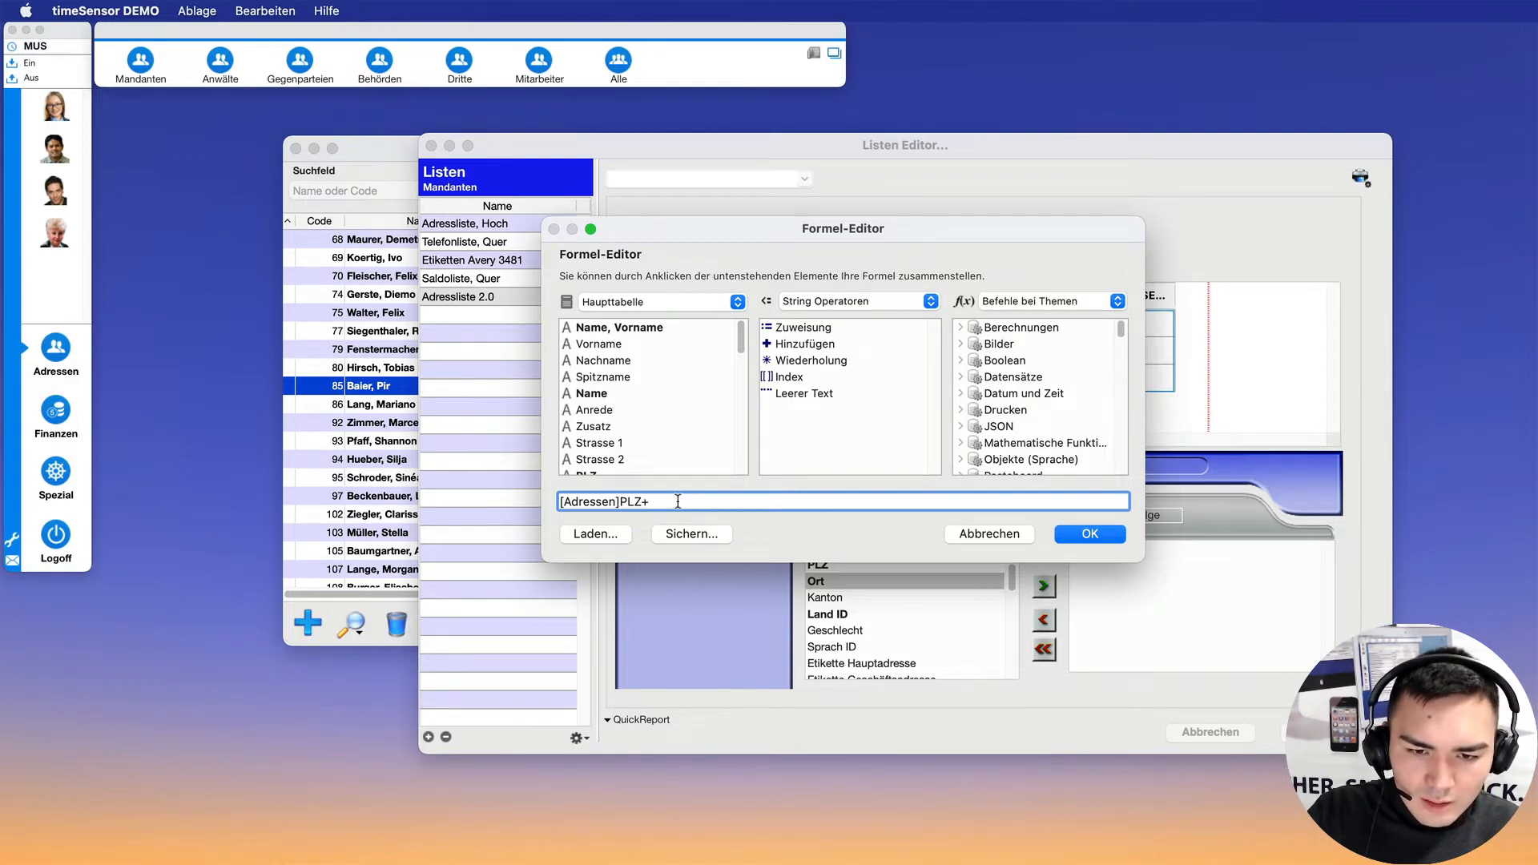
text(" "+)
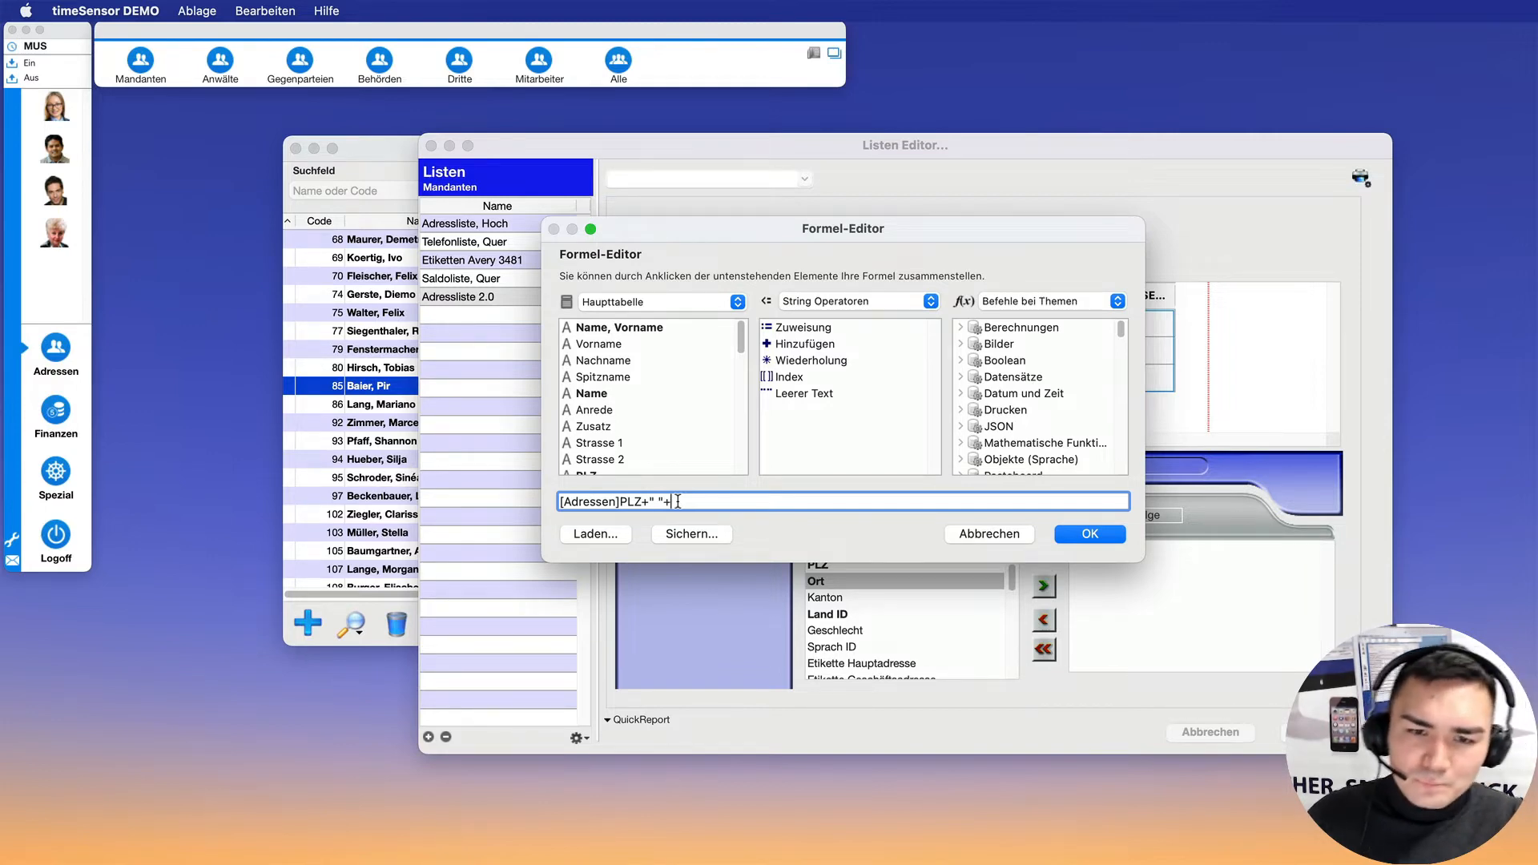
drag(743, 343, 744, 357)
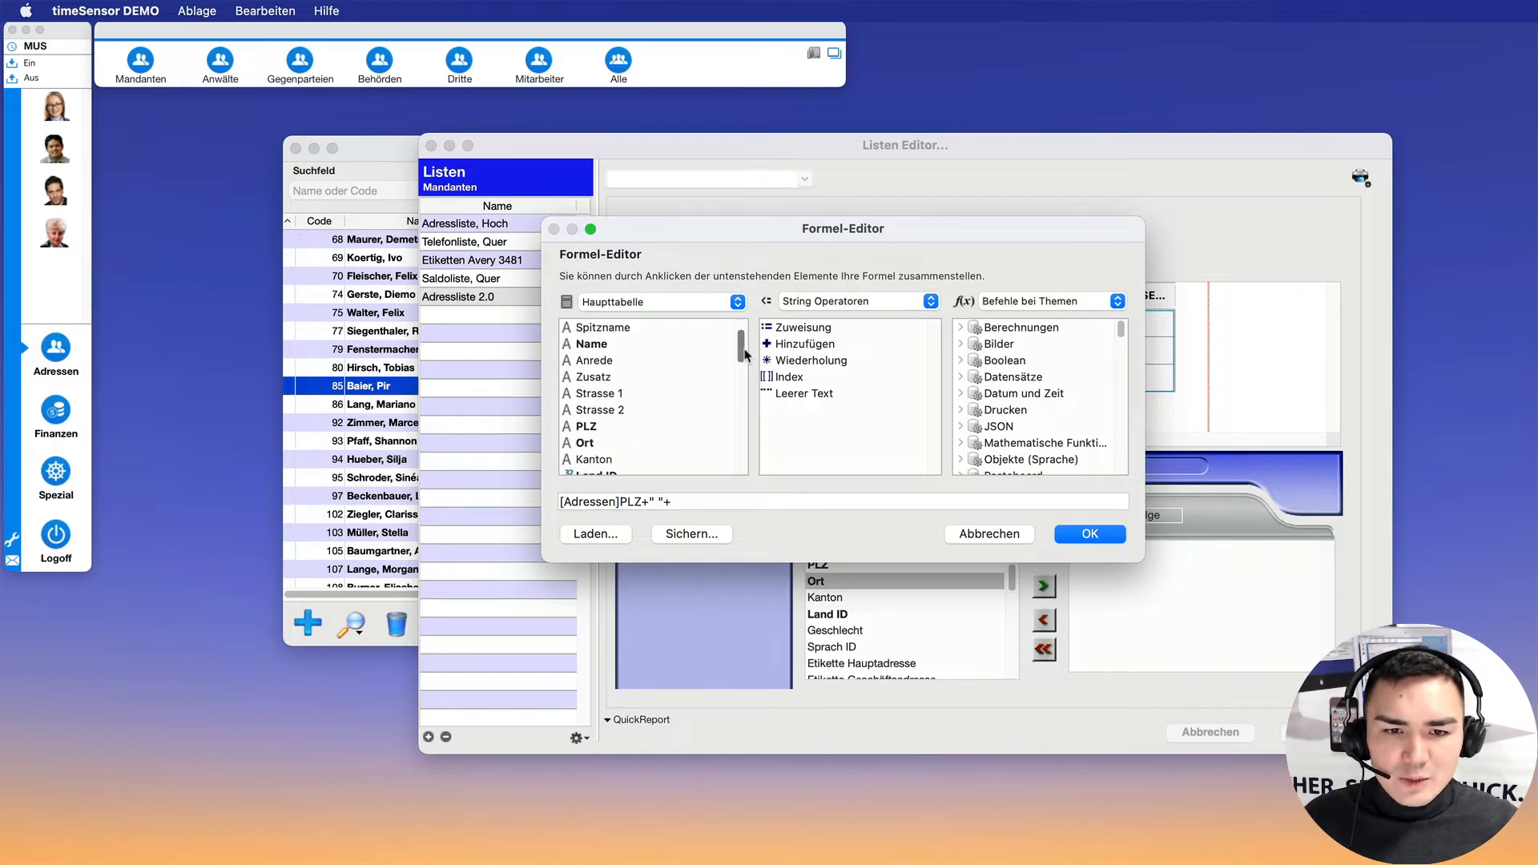
click(587, 442)
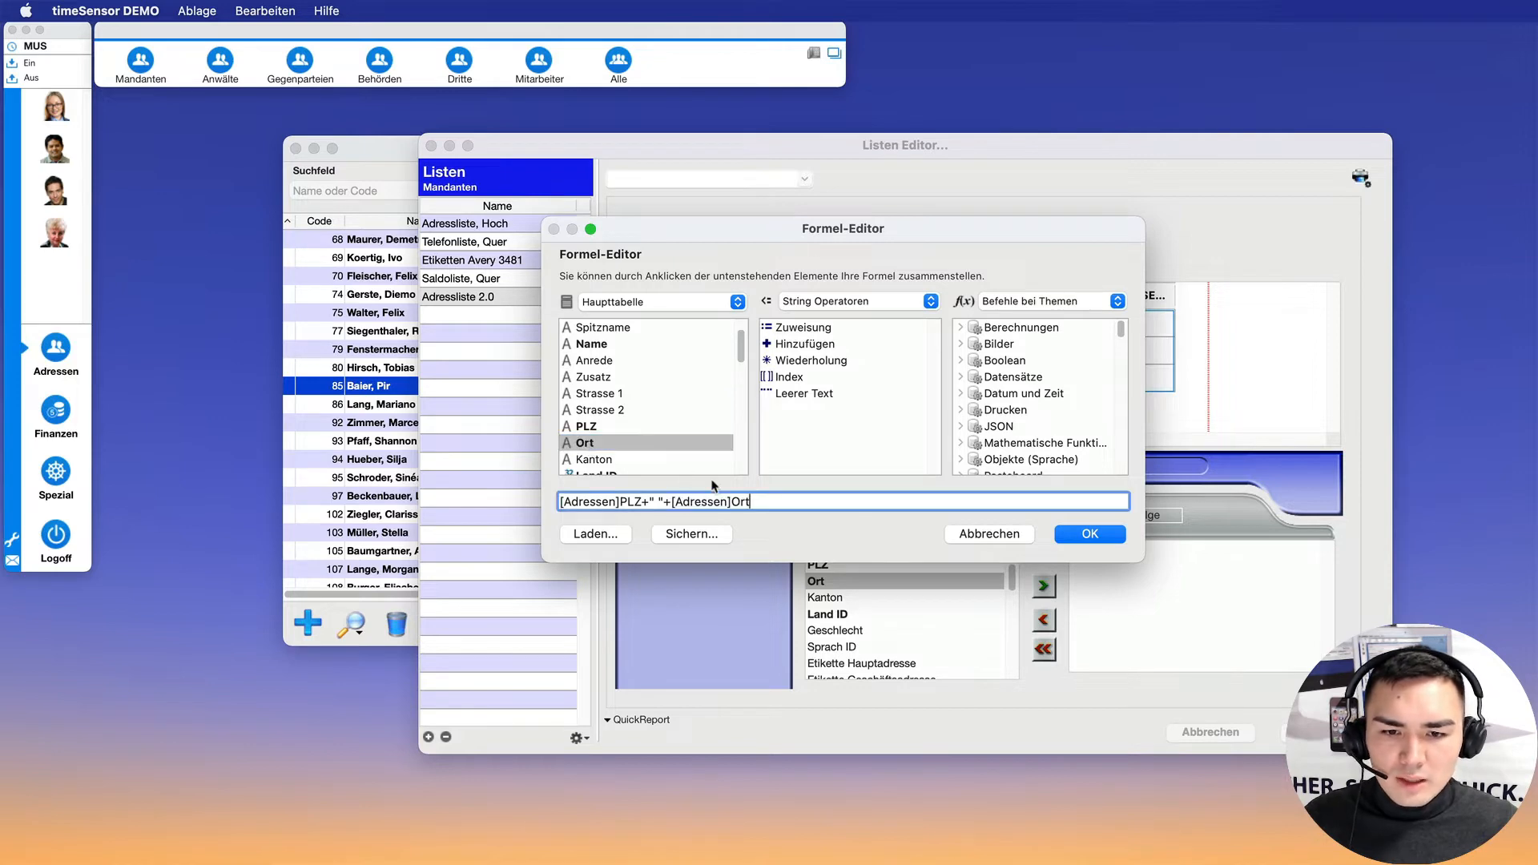
click(1108, 535)
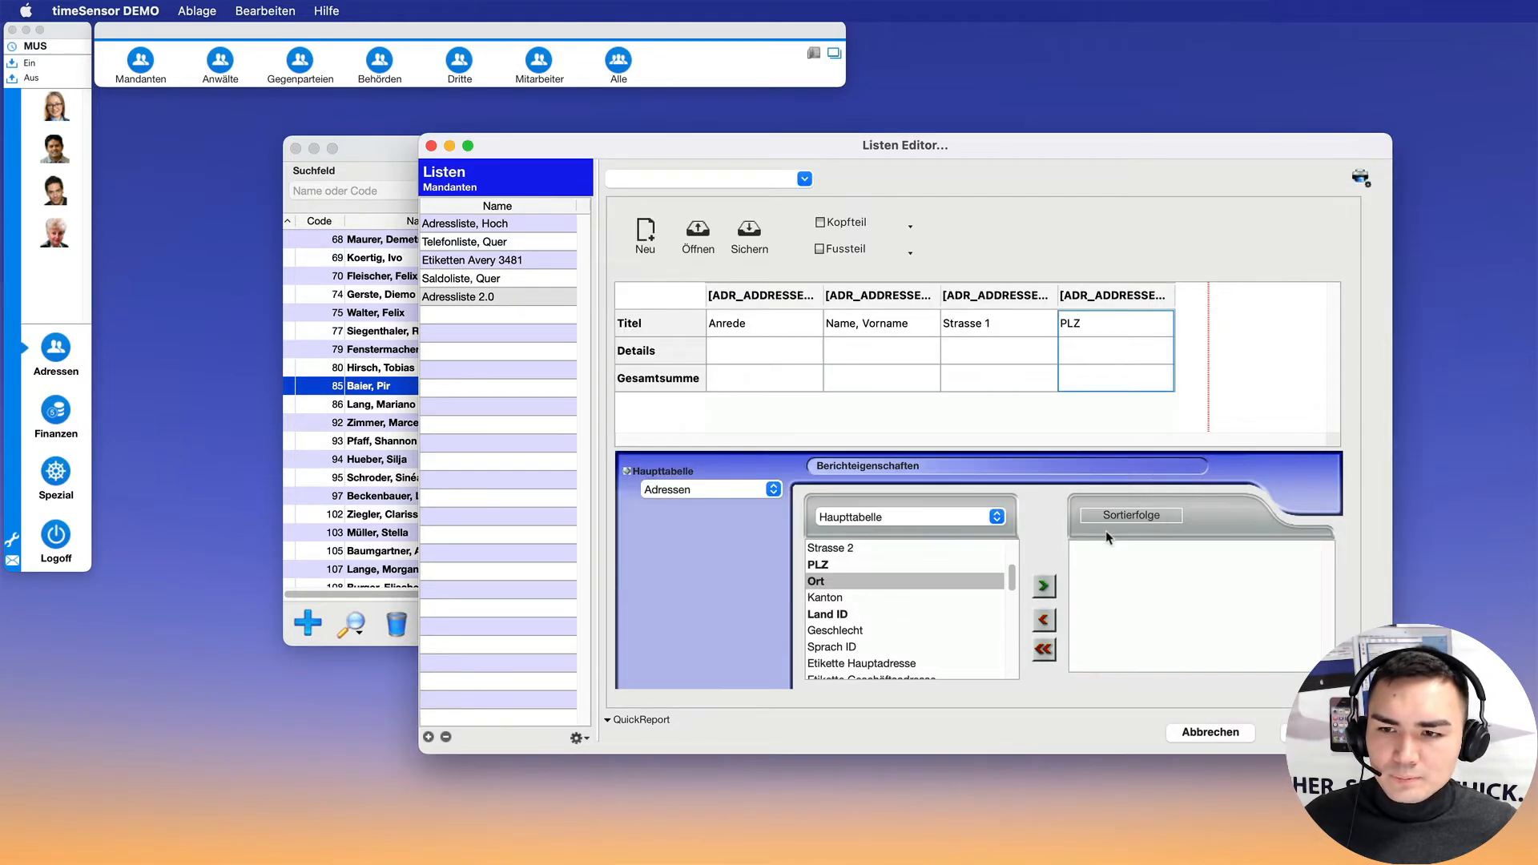
- Change the title of the combined postcode and town column to "PLZ, Ort"
click(1099, 328)
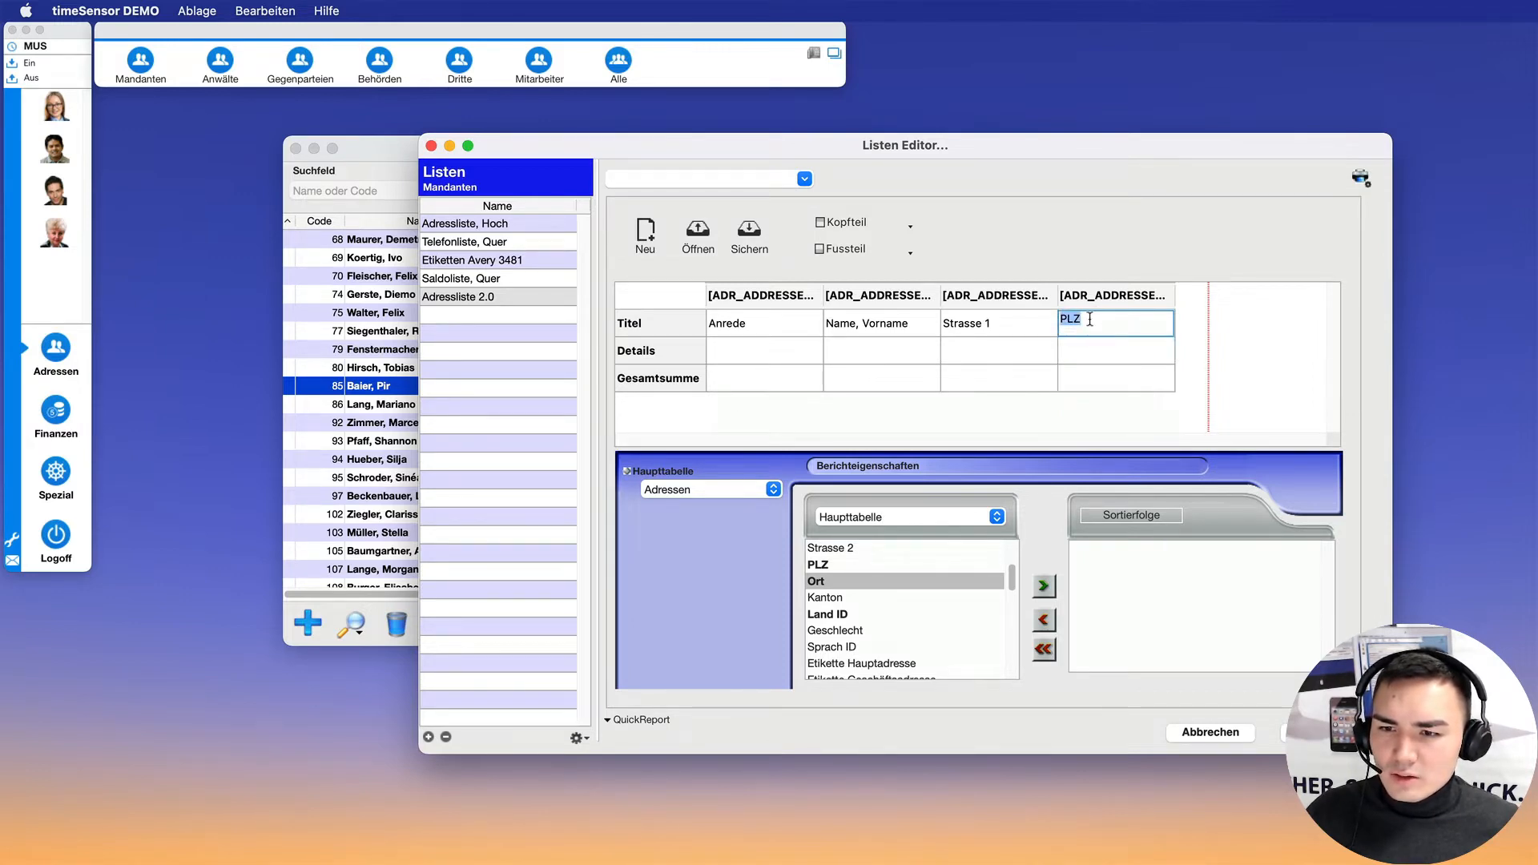
click(1092, 324)
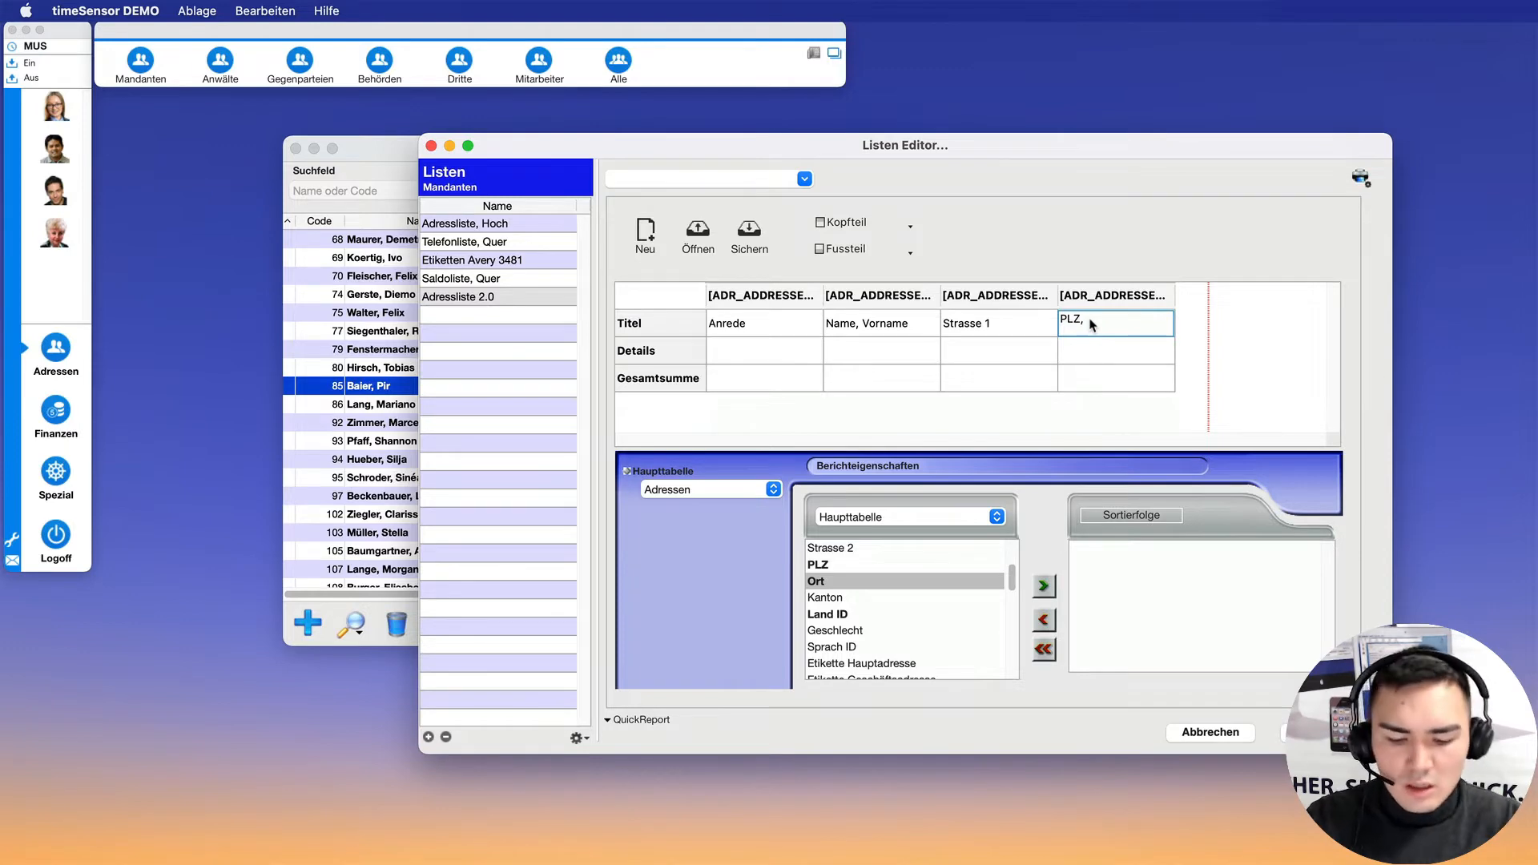
text(, Ort)
key(Return)
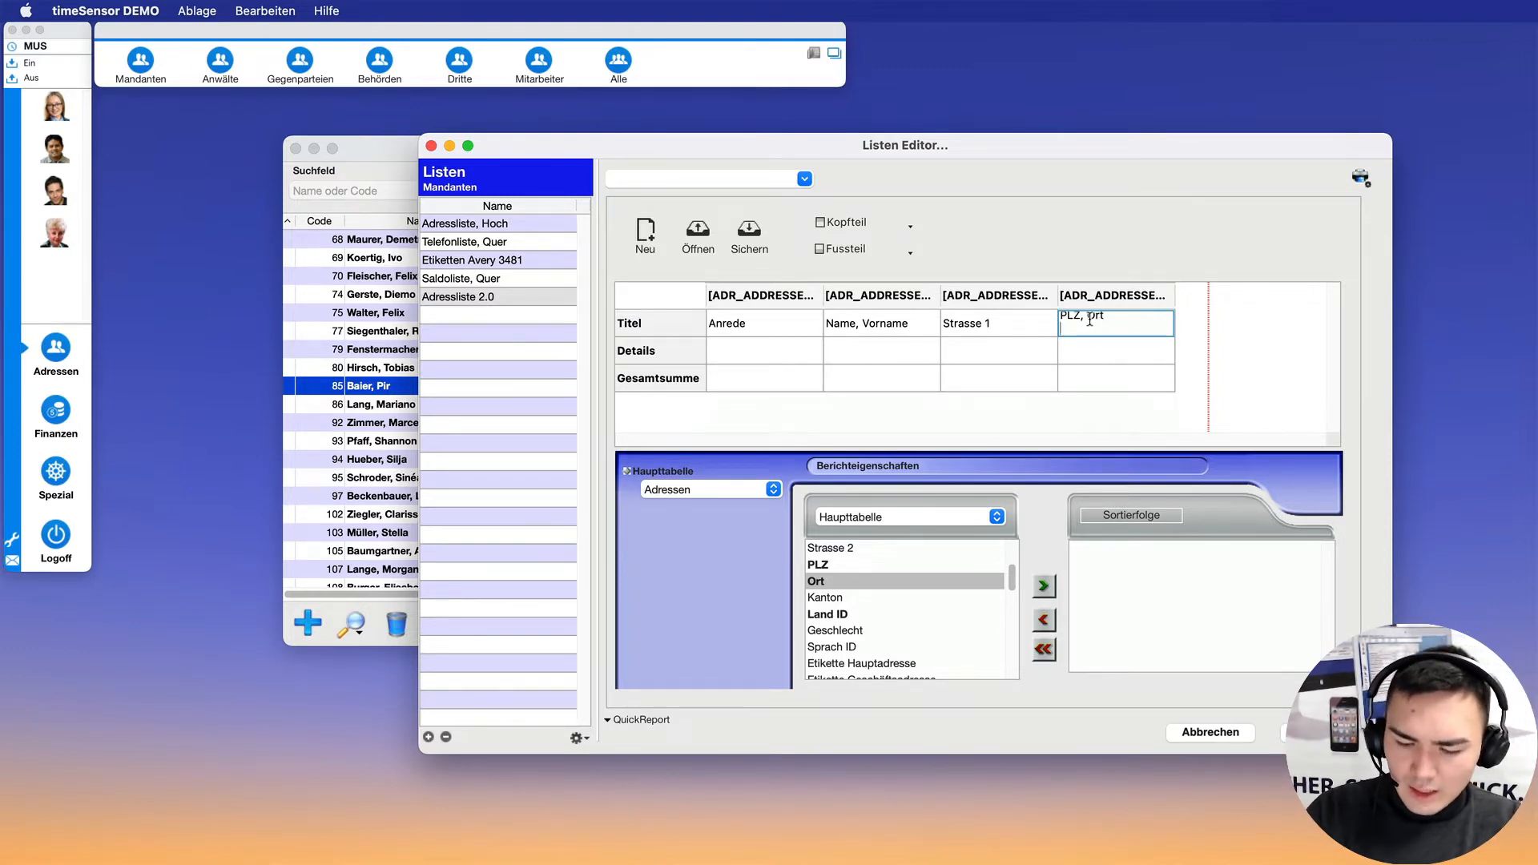
key(BackSpace)
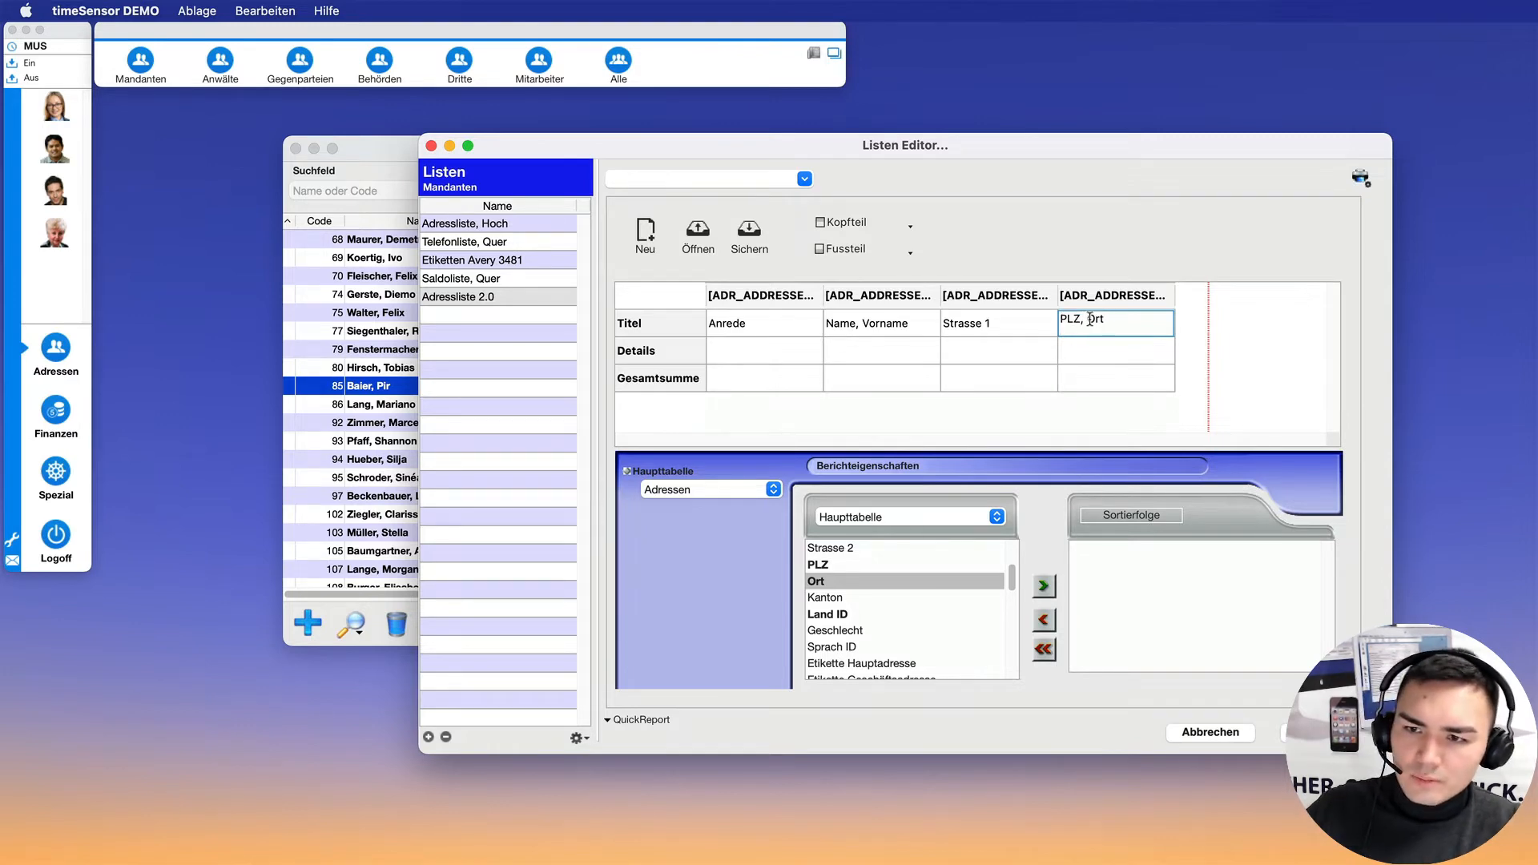
click(1138, 351)
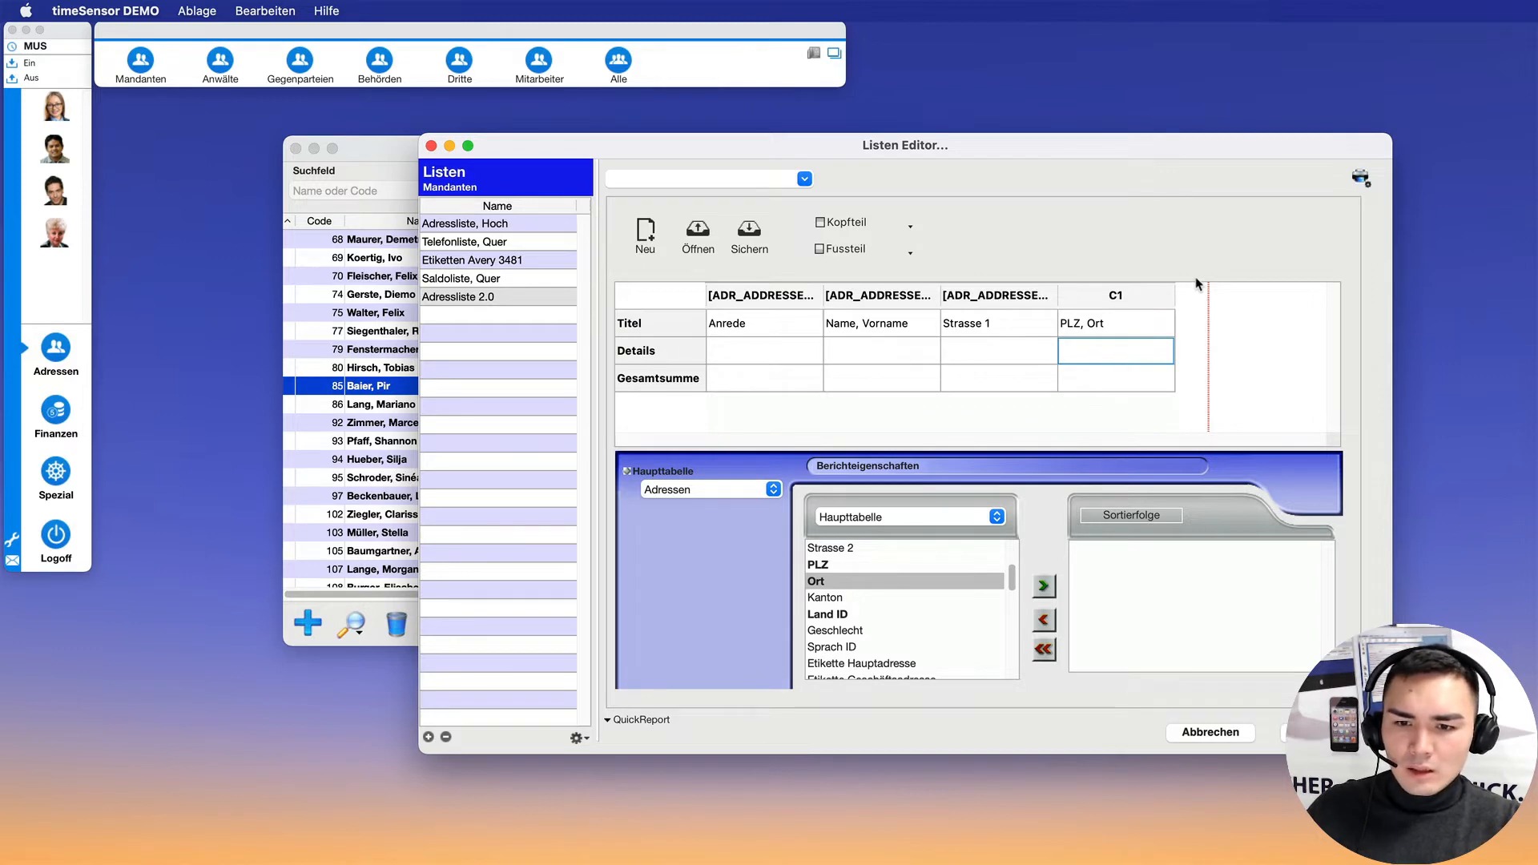
- Add the Land field from the Länder table as the last column of Adressliste 2.0 and save the list
mouse_move(1011, 577)
mouse_down()
mouse_move(1013, 563)
mouse_move(1025, 661)
mouse_move(1027, 580)
mouse_up()
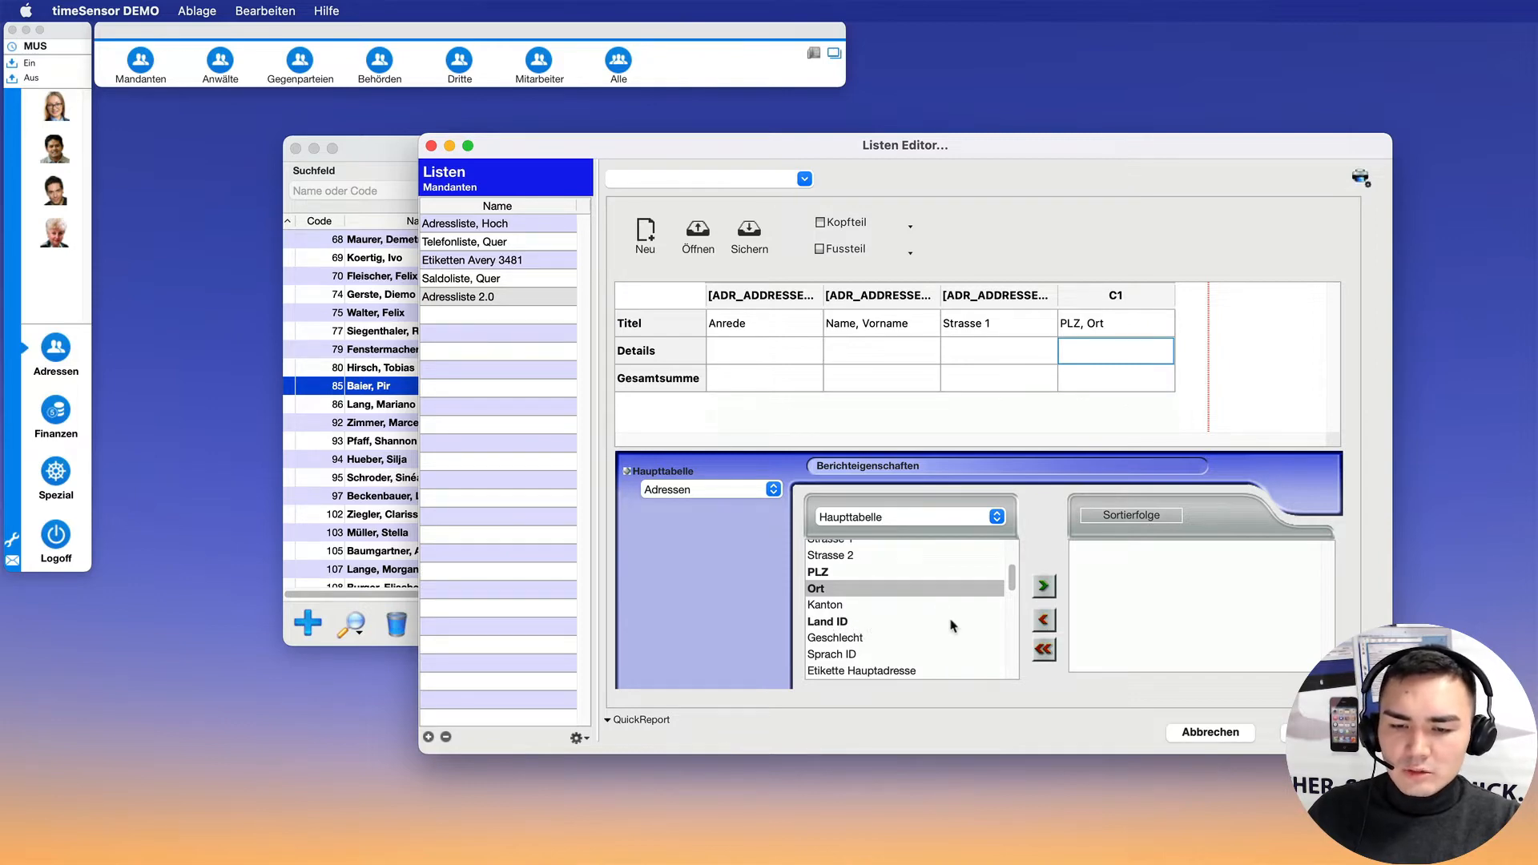
click(913, 519)
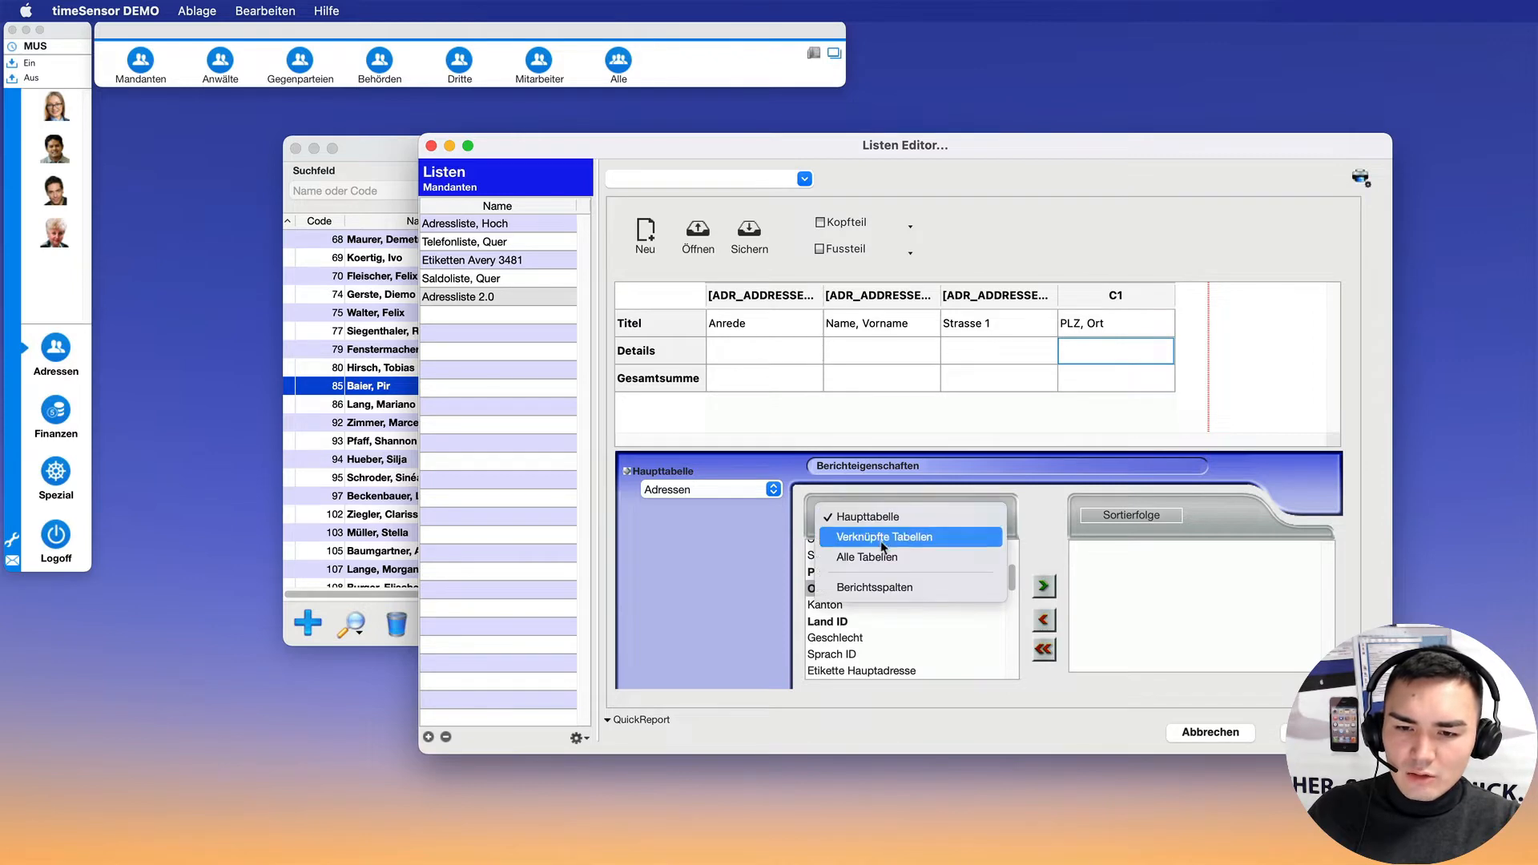
click(864, 558)
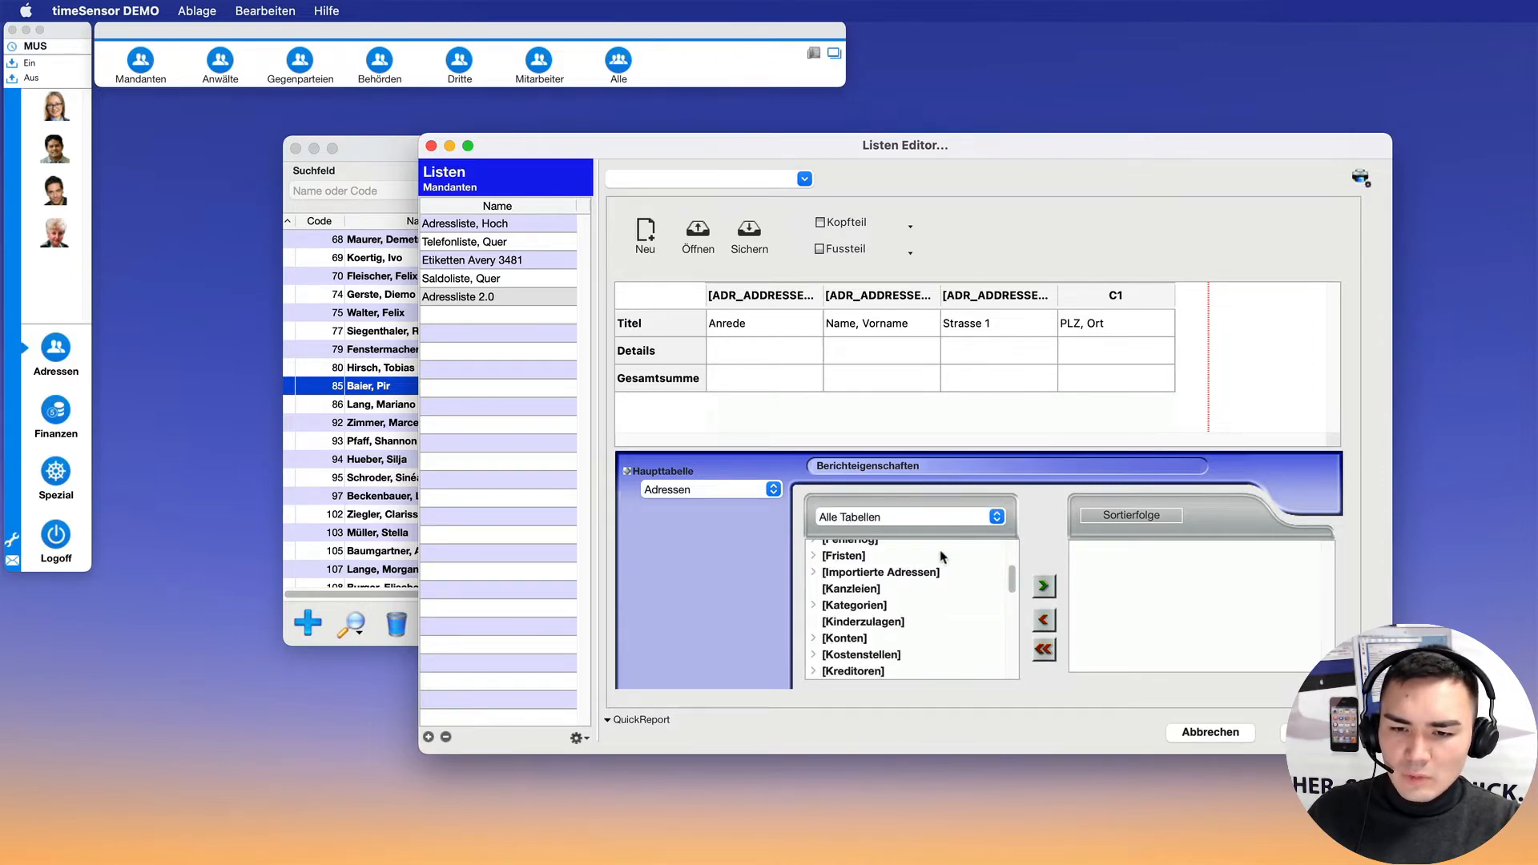
drag(1011, 587, 1012, 597)
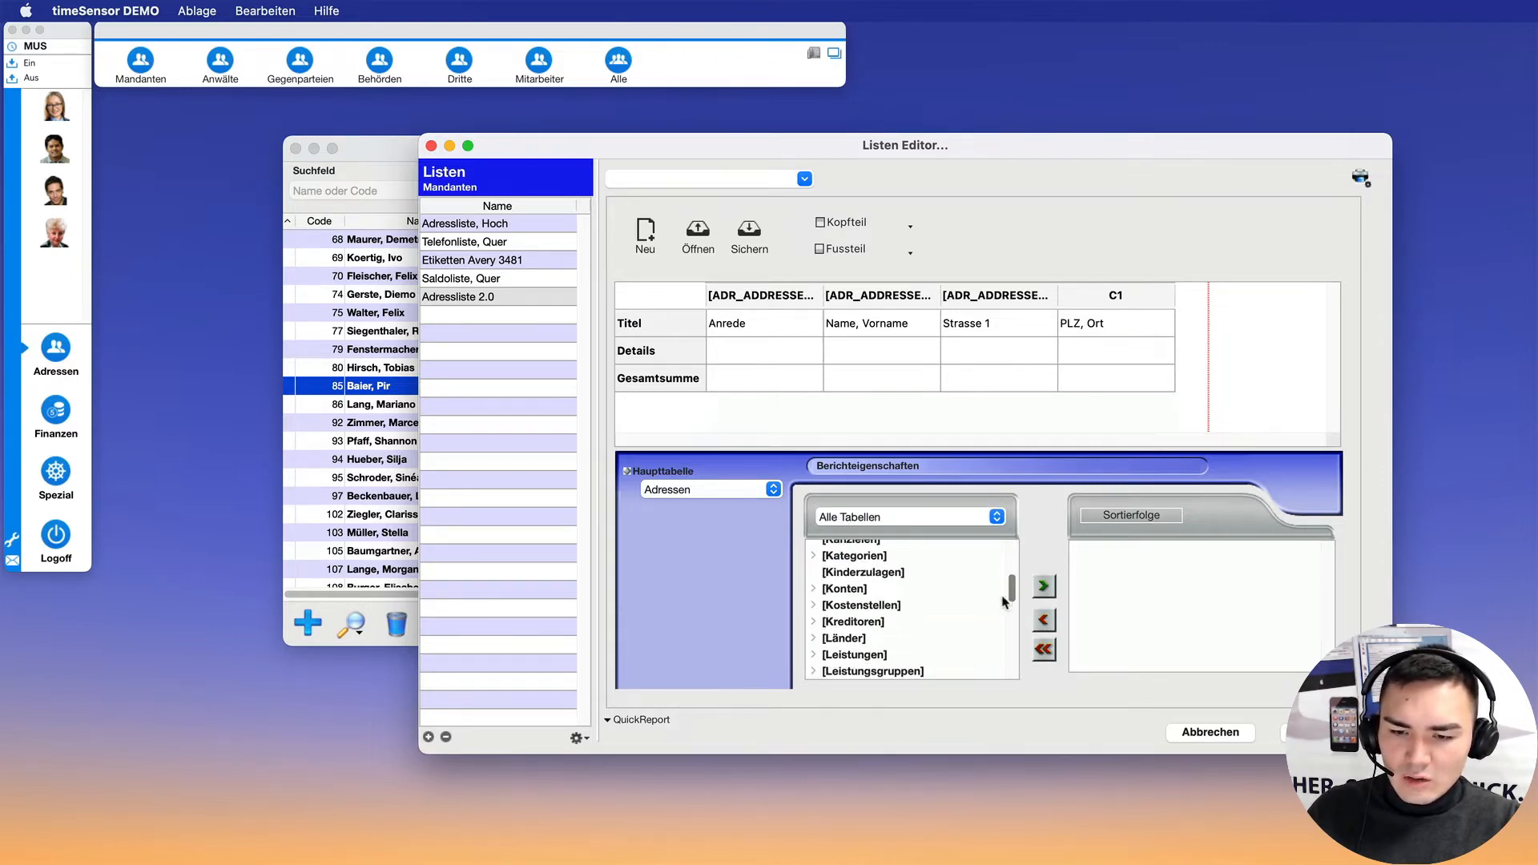
click(815, 638)
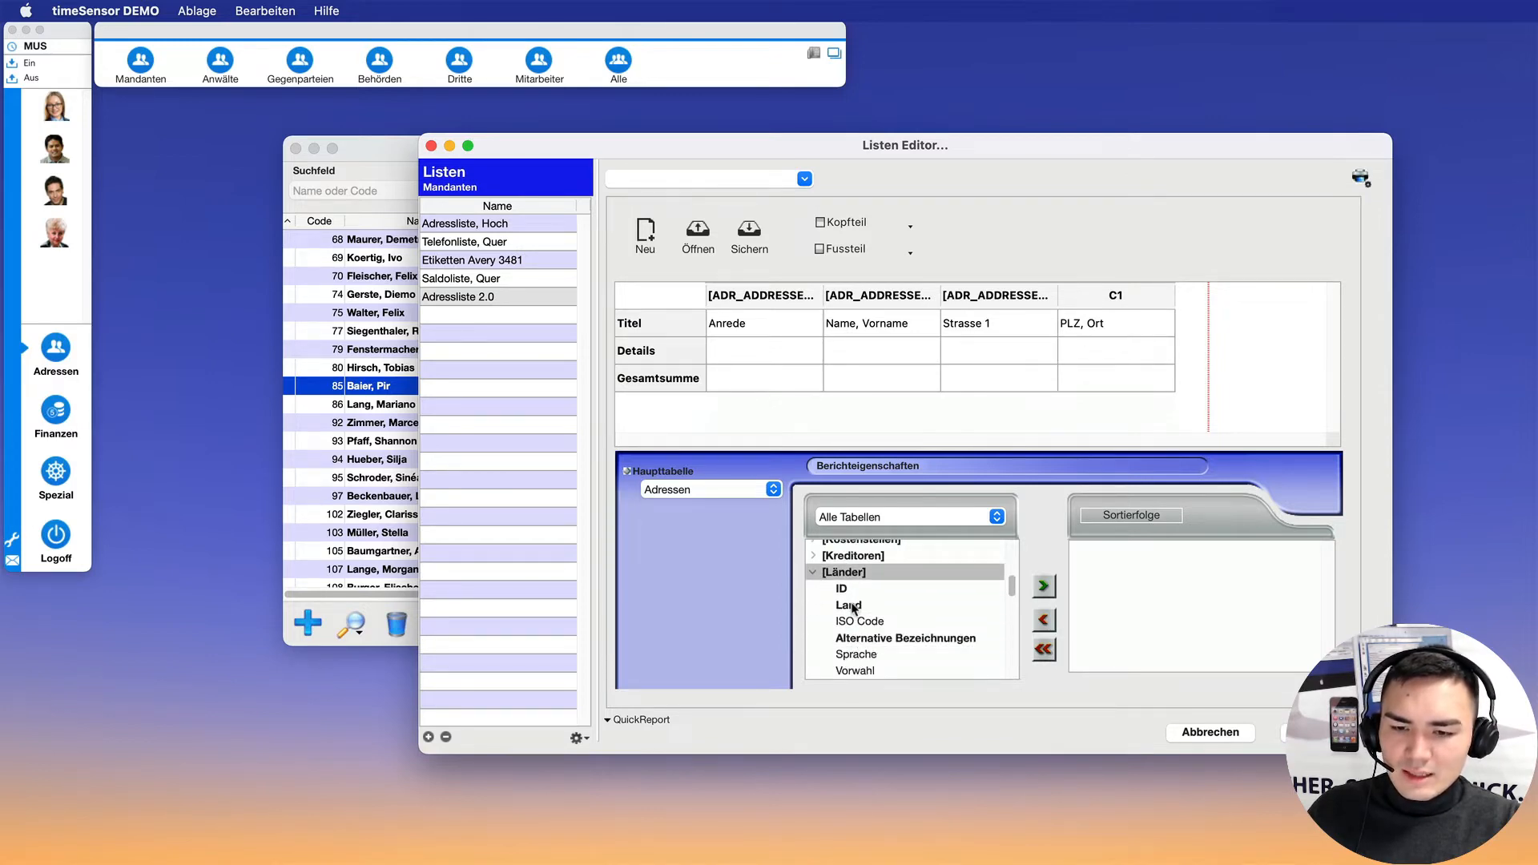
double_click(860, 604)
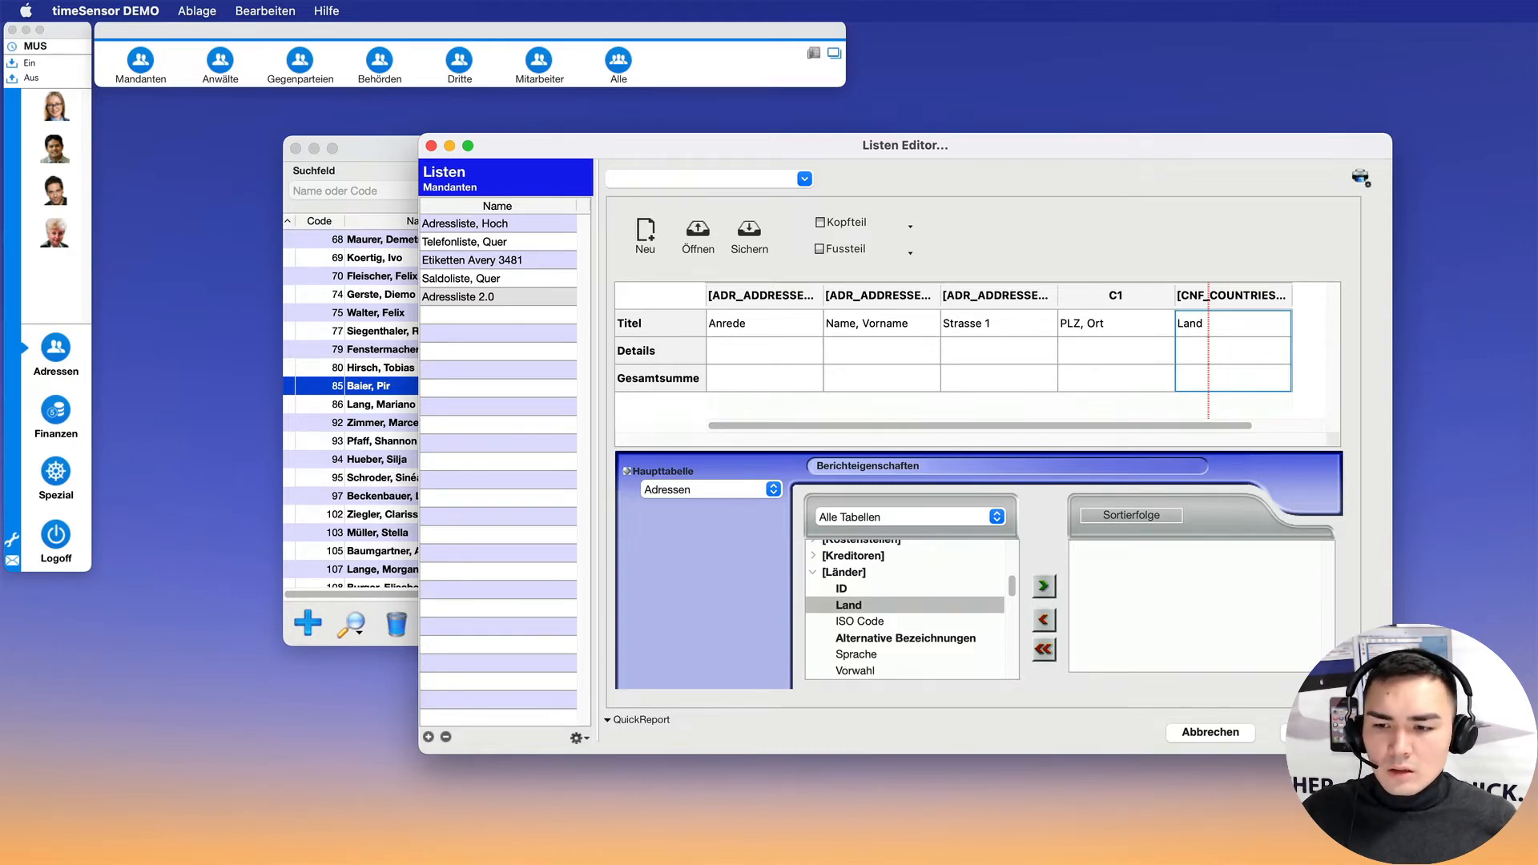
click(1323, 732)
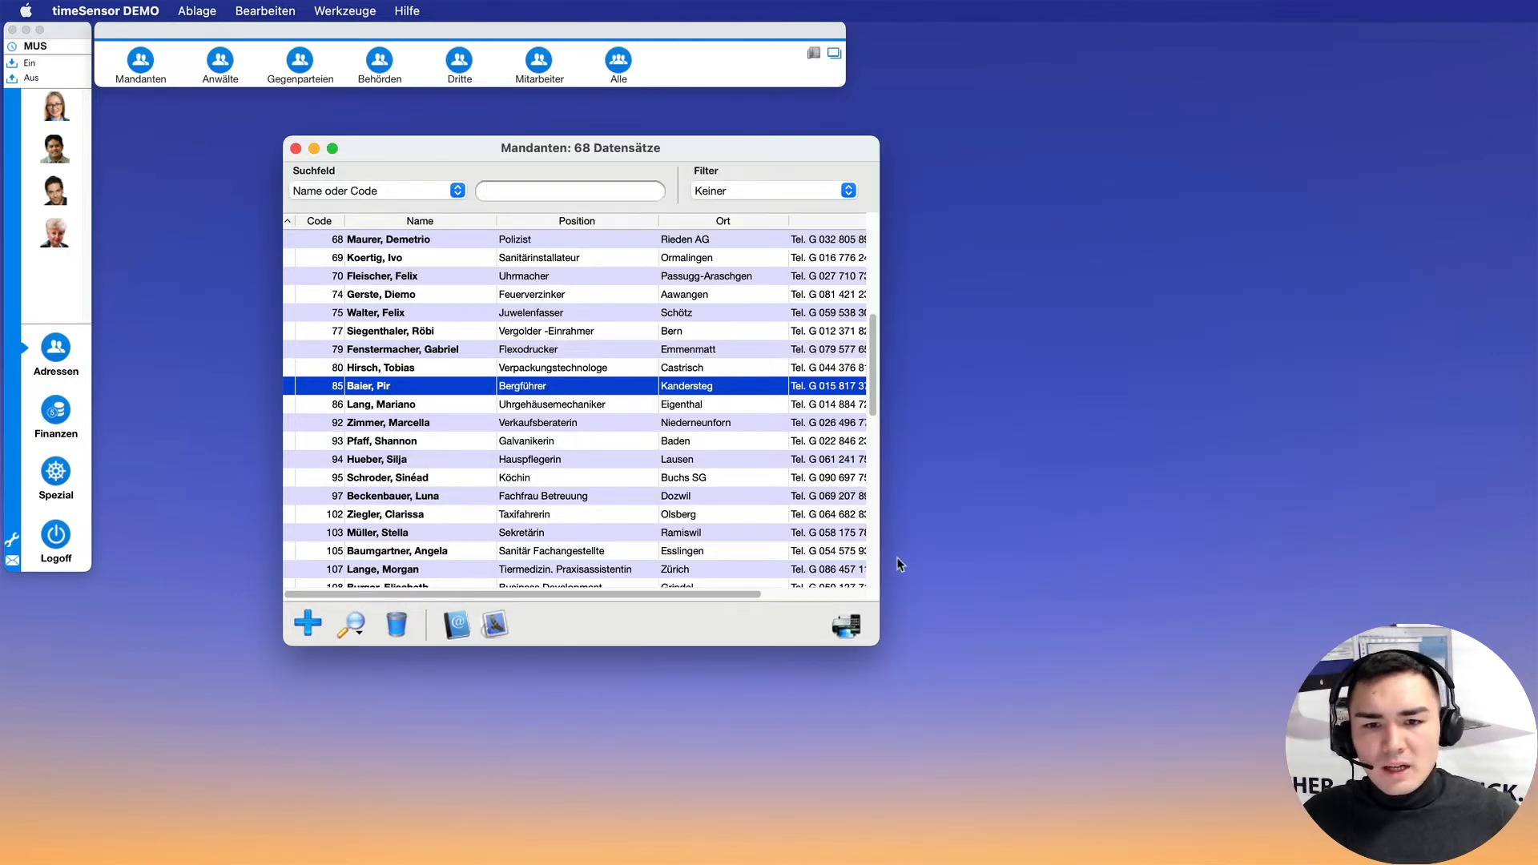
- Extend the client selection to eleven consecutive records and start printing them with the list Adressliste 2.0
shift+click(595, 565)
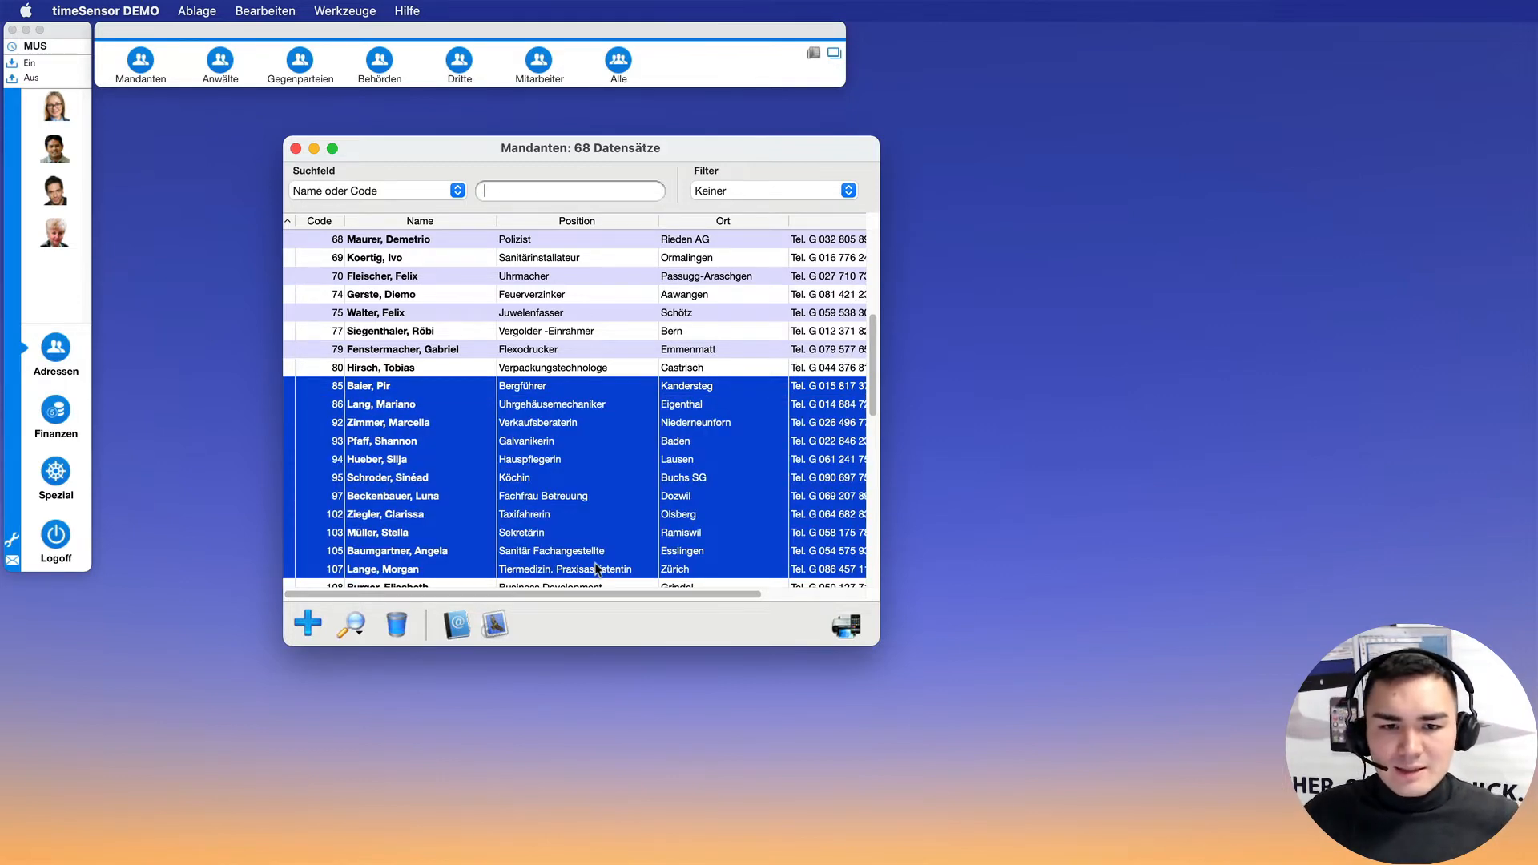
click(847, 629)
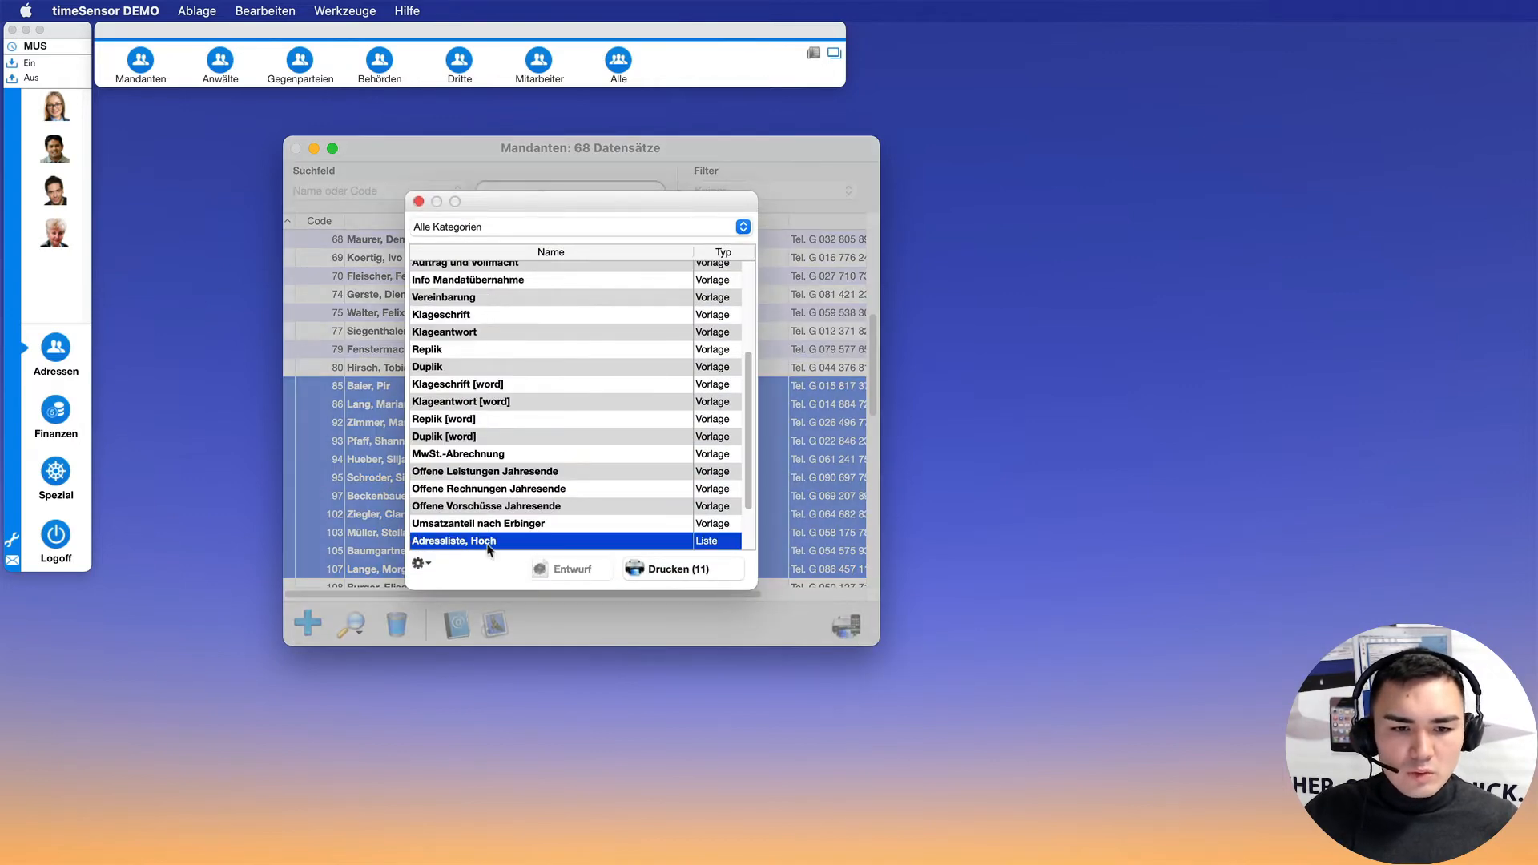
scroll(604, 520, down, 3)
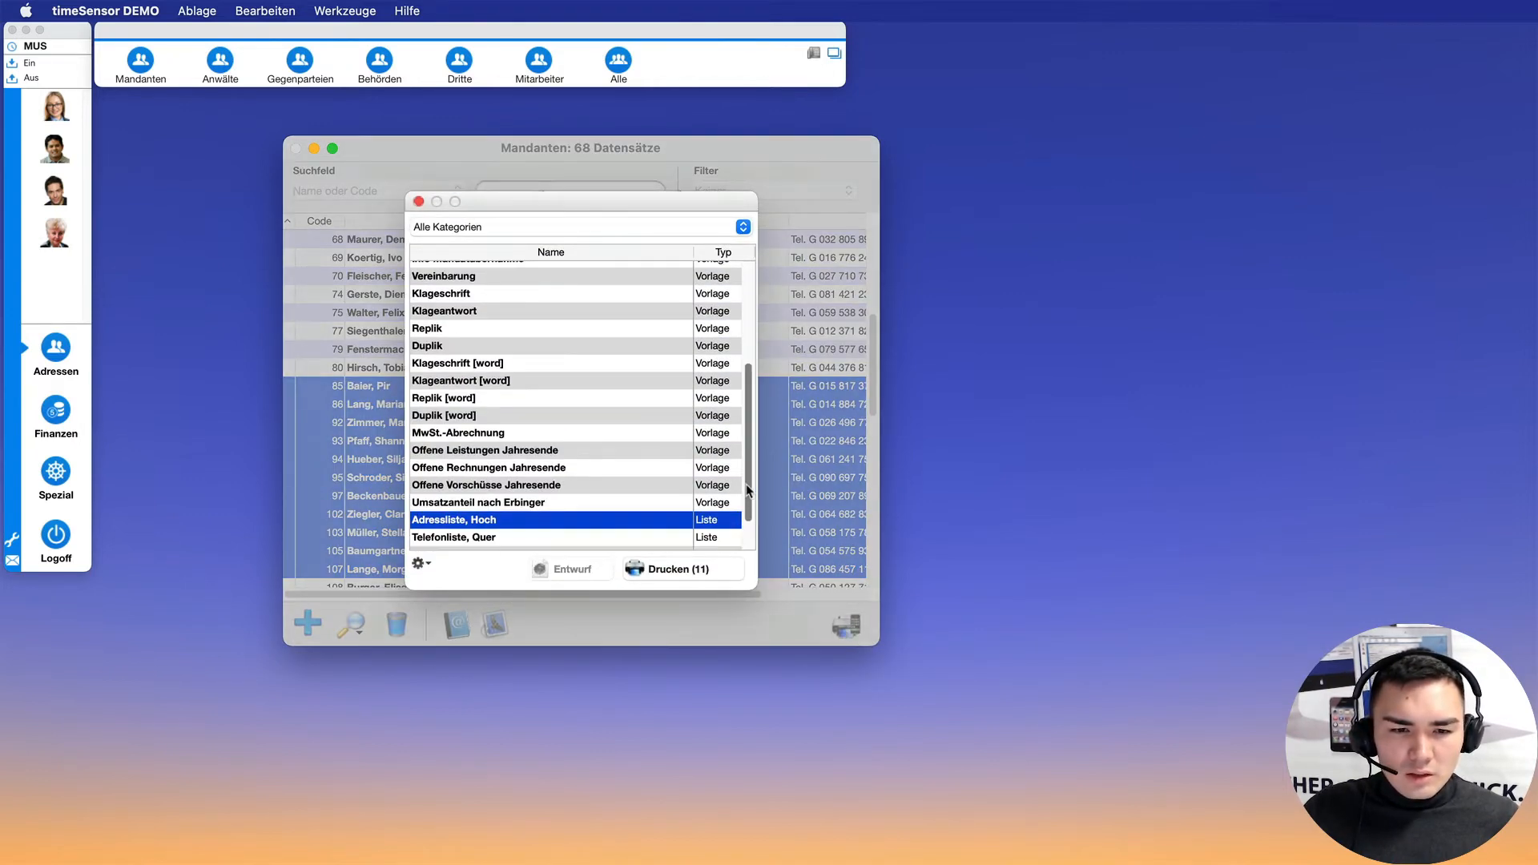
scroll(452, 490, down, 1)
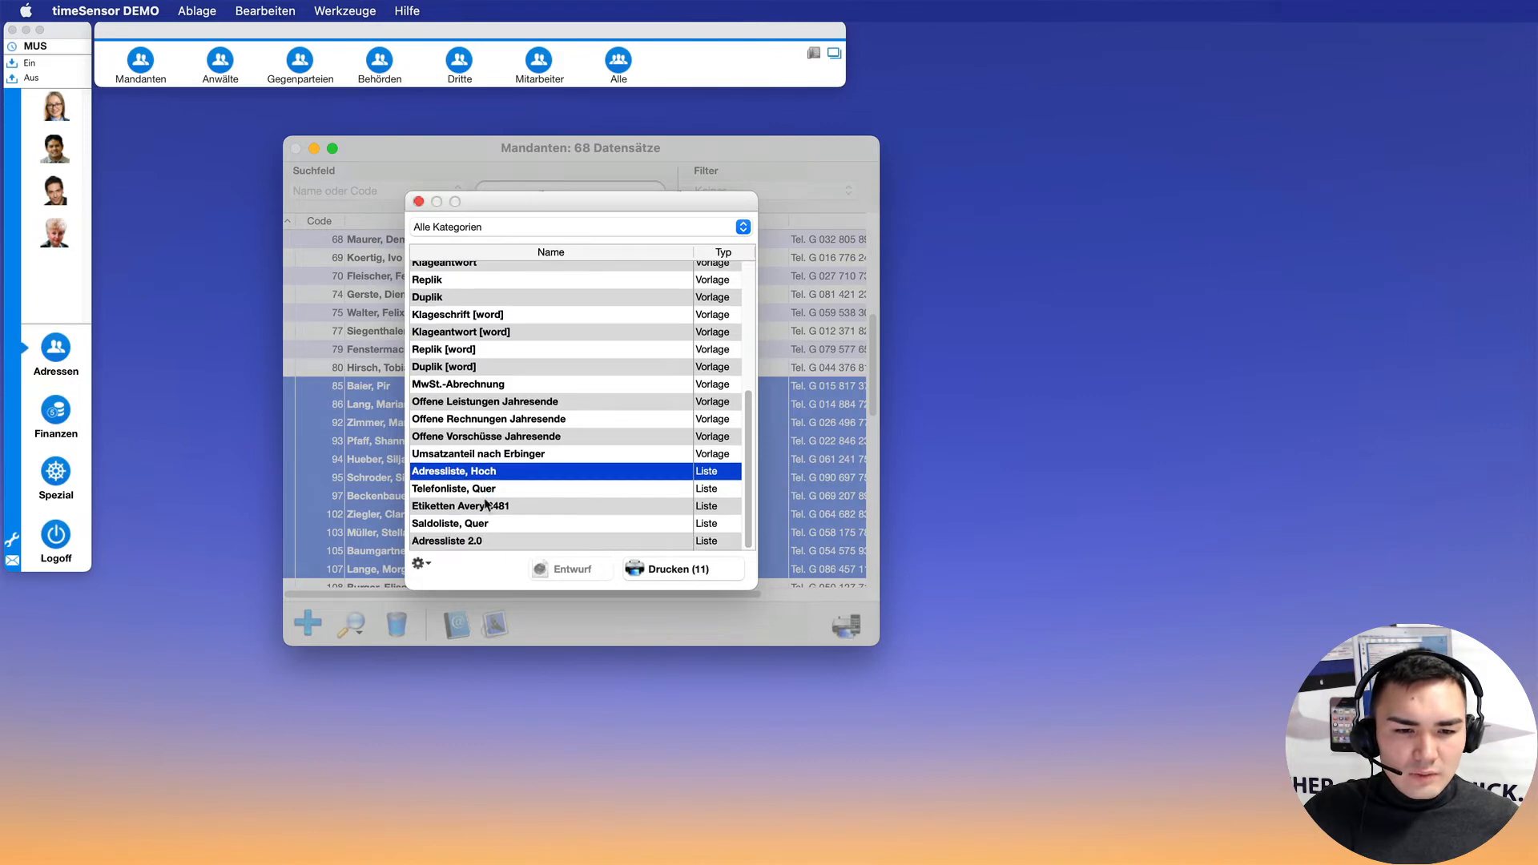
click(485, 541)
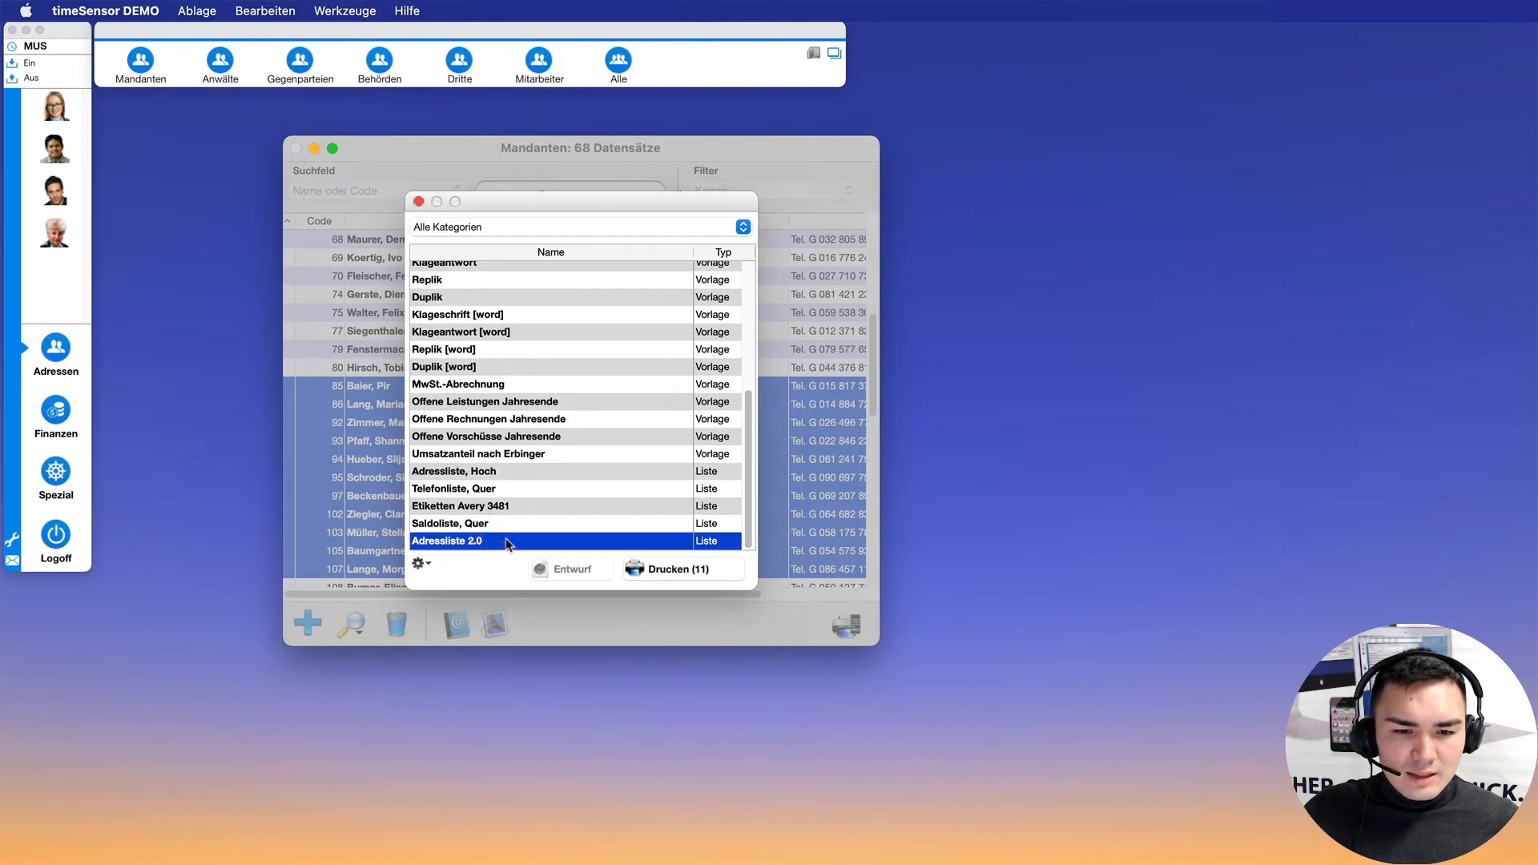
click(677, 569)
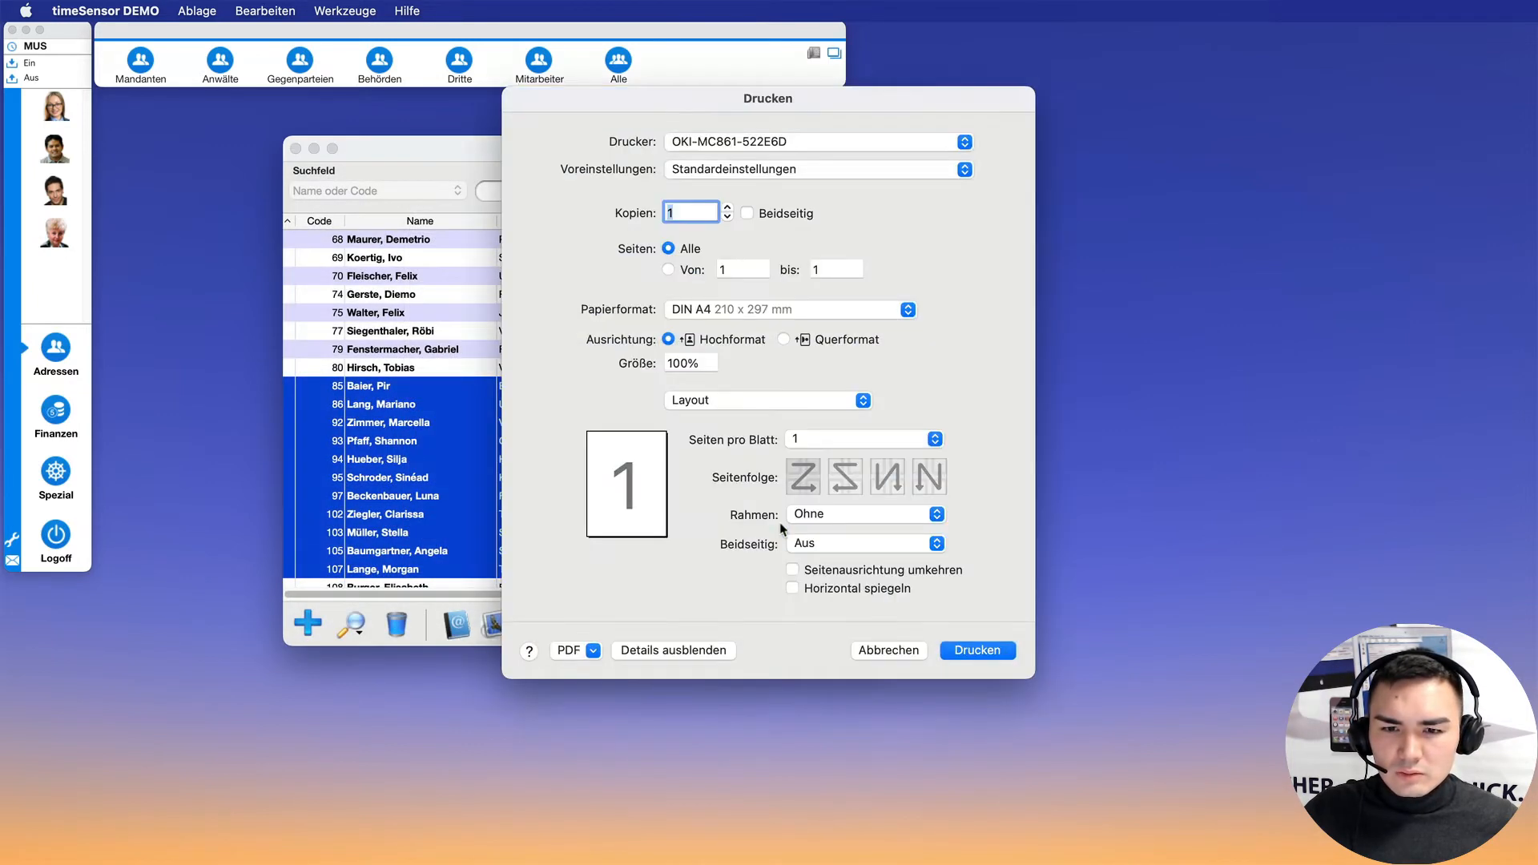
- Open the print job as a PDF in Vorschau, examine the printed columns and close the preview
click(591, 652)
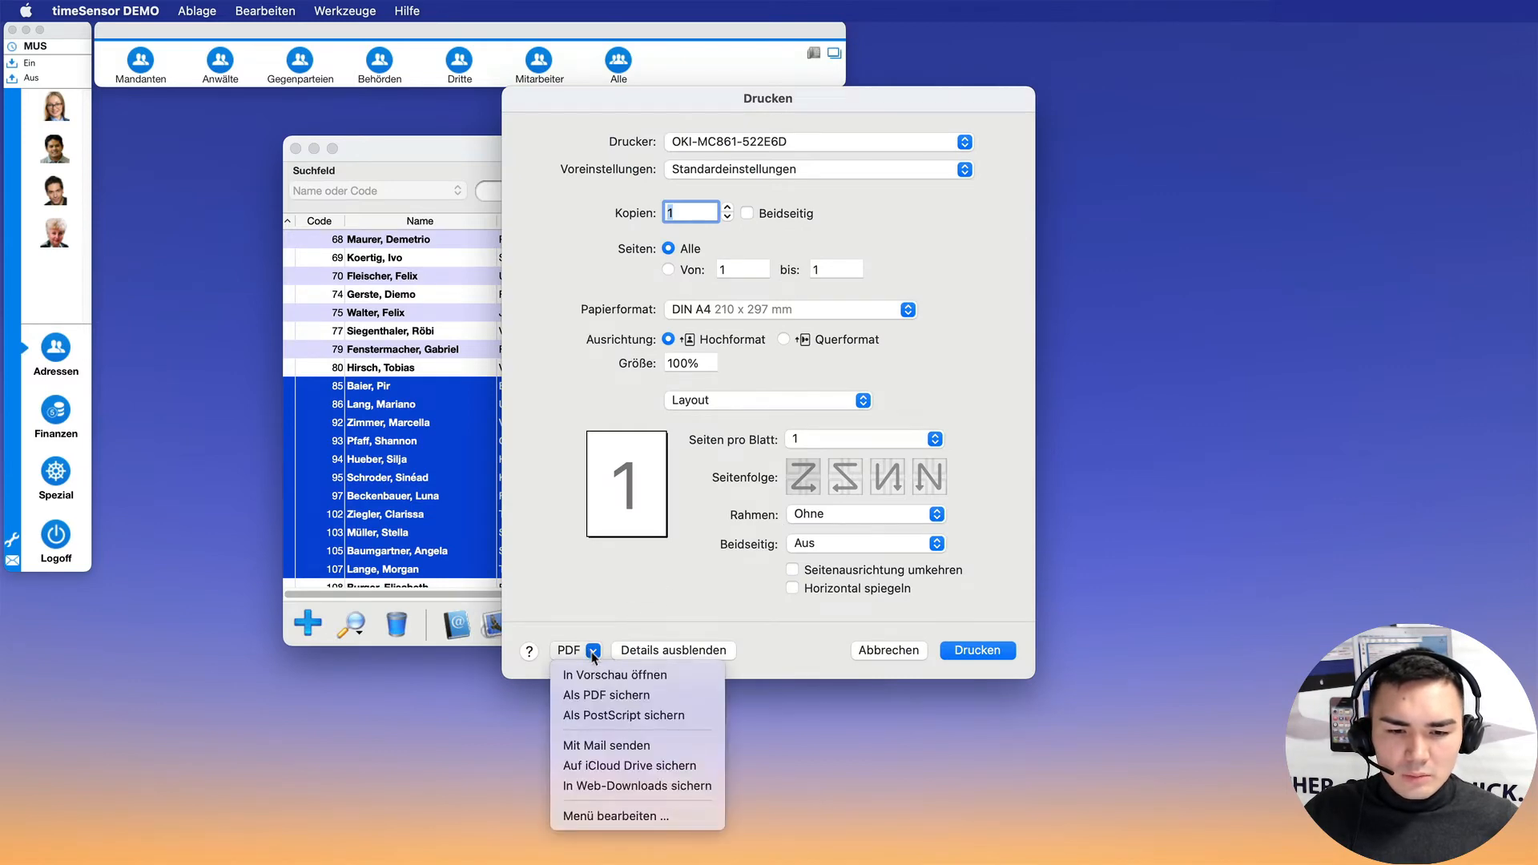
click(604, 676)
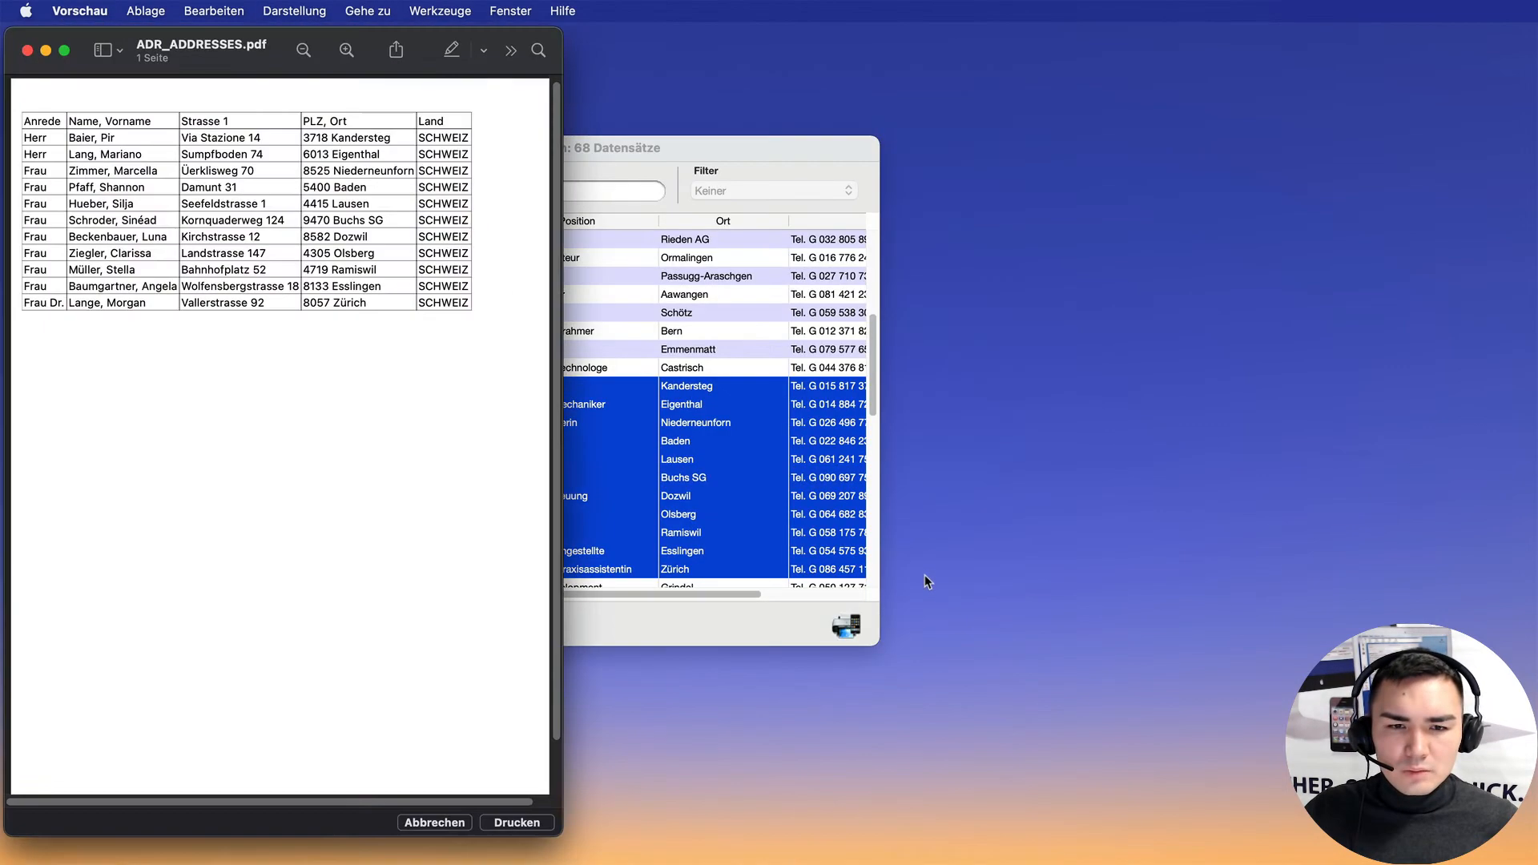
drag(228, 56, 771, 64)
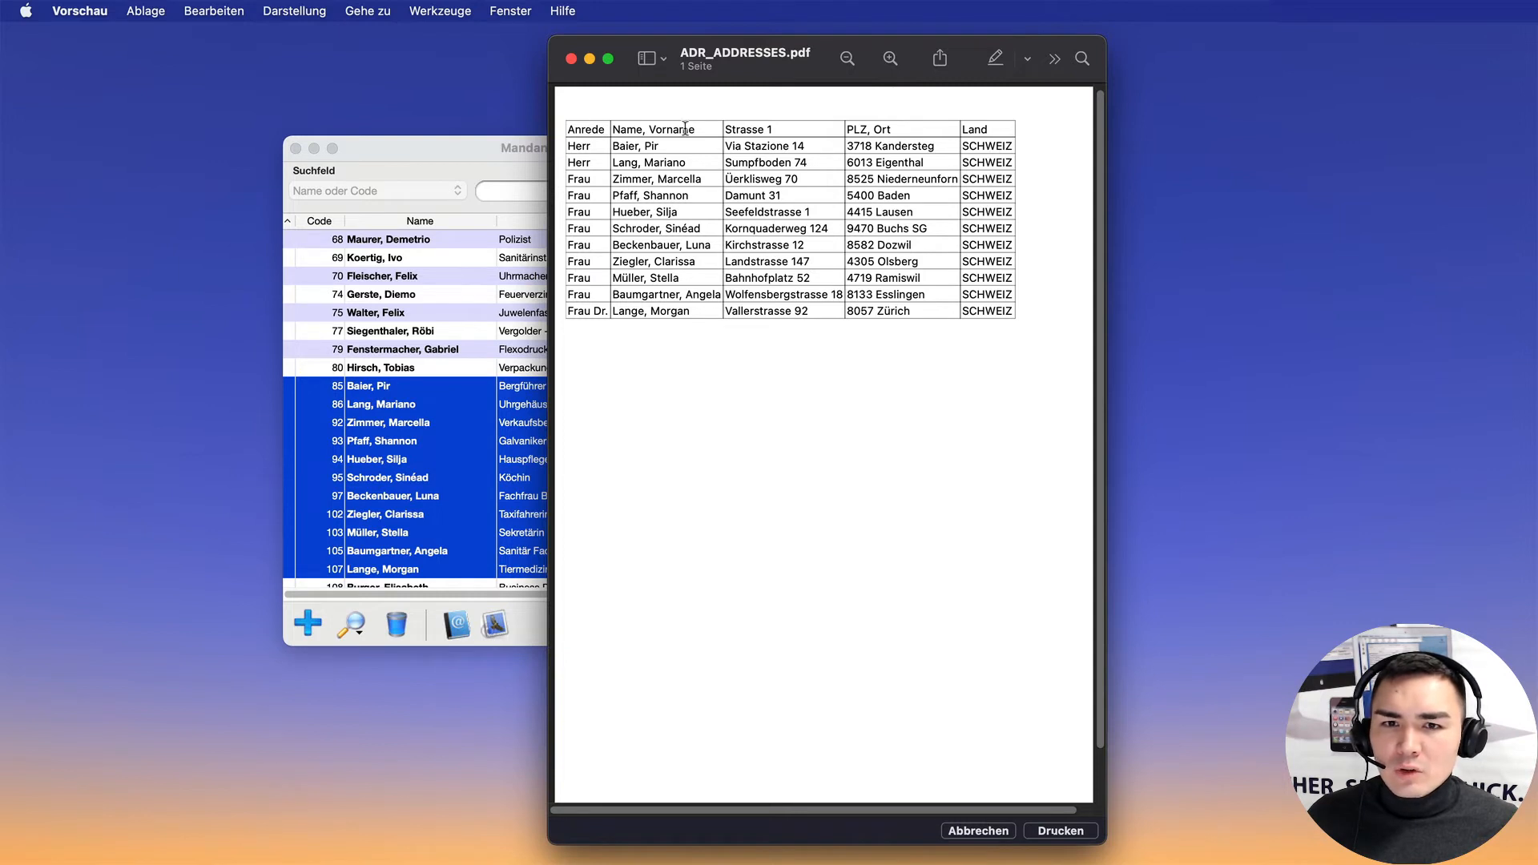
click(572, 59)
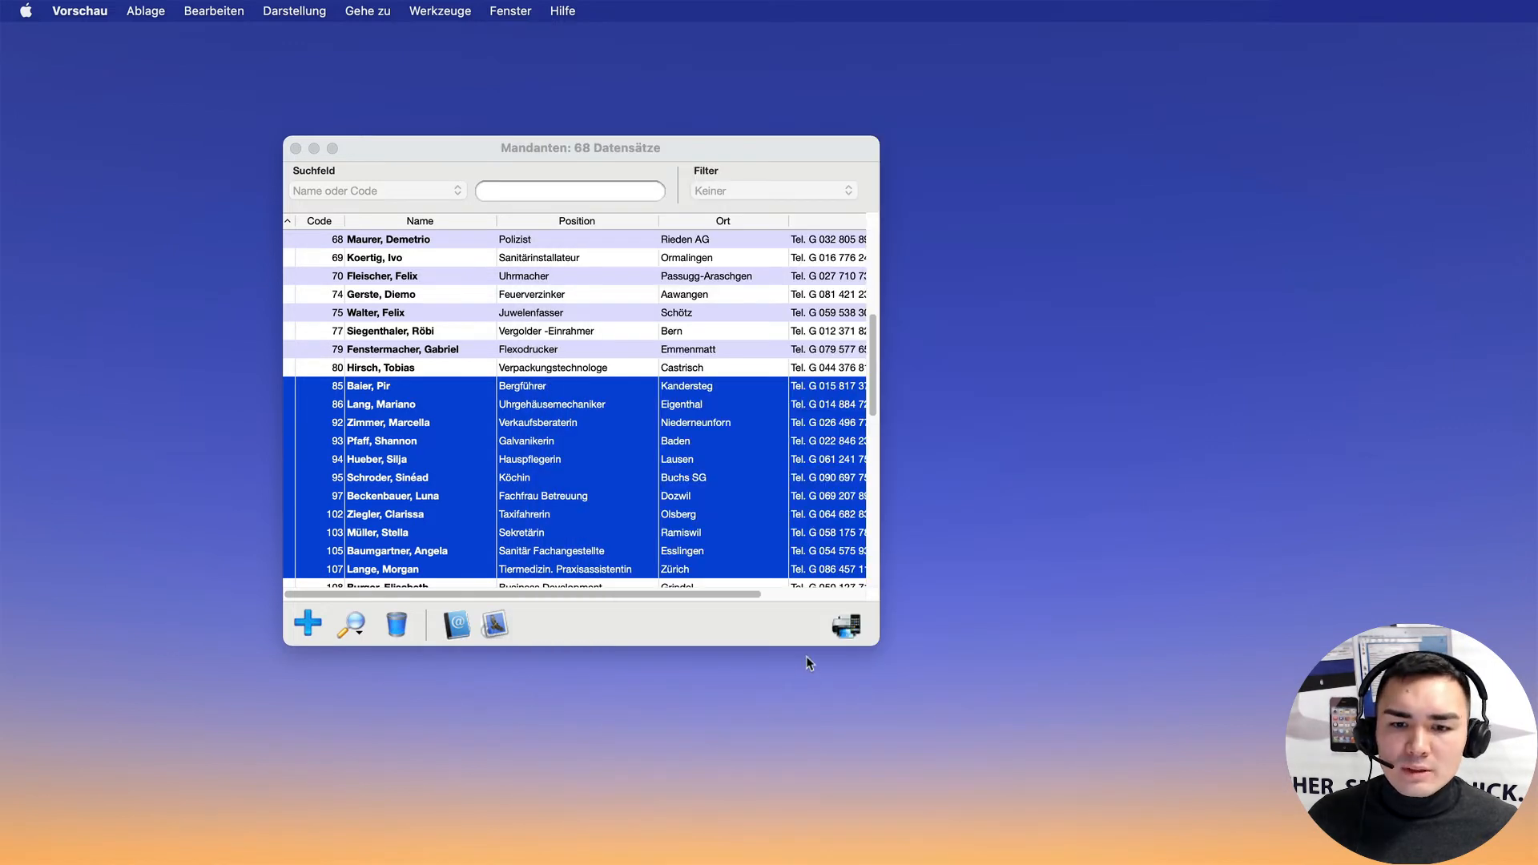
- Reopen Adressliste 2.0 in the list editor from the print selection of the client list
click(845, 631)
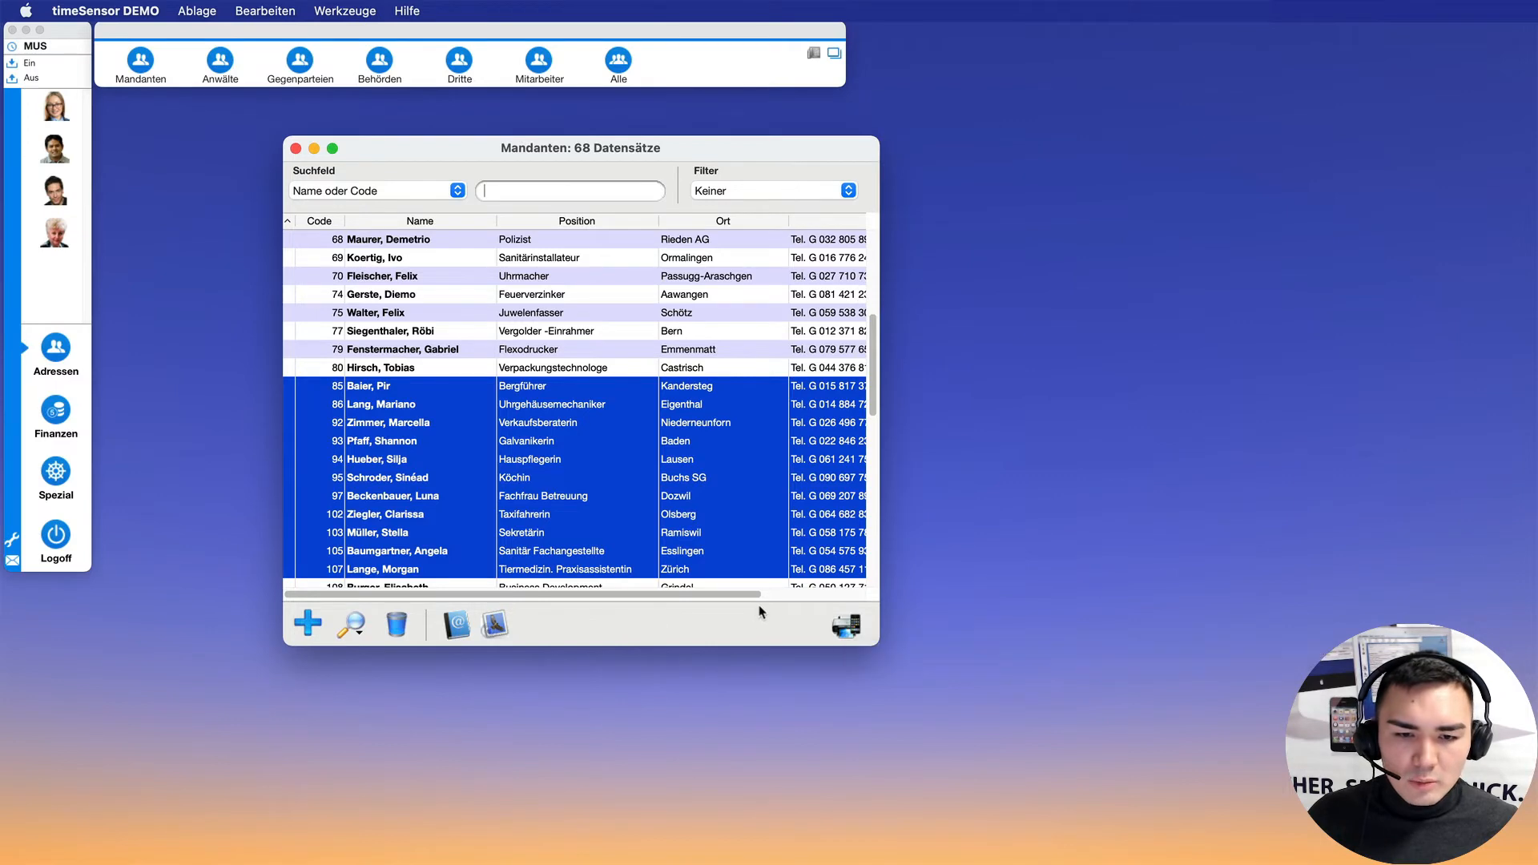
click(845, 625)
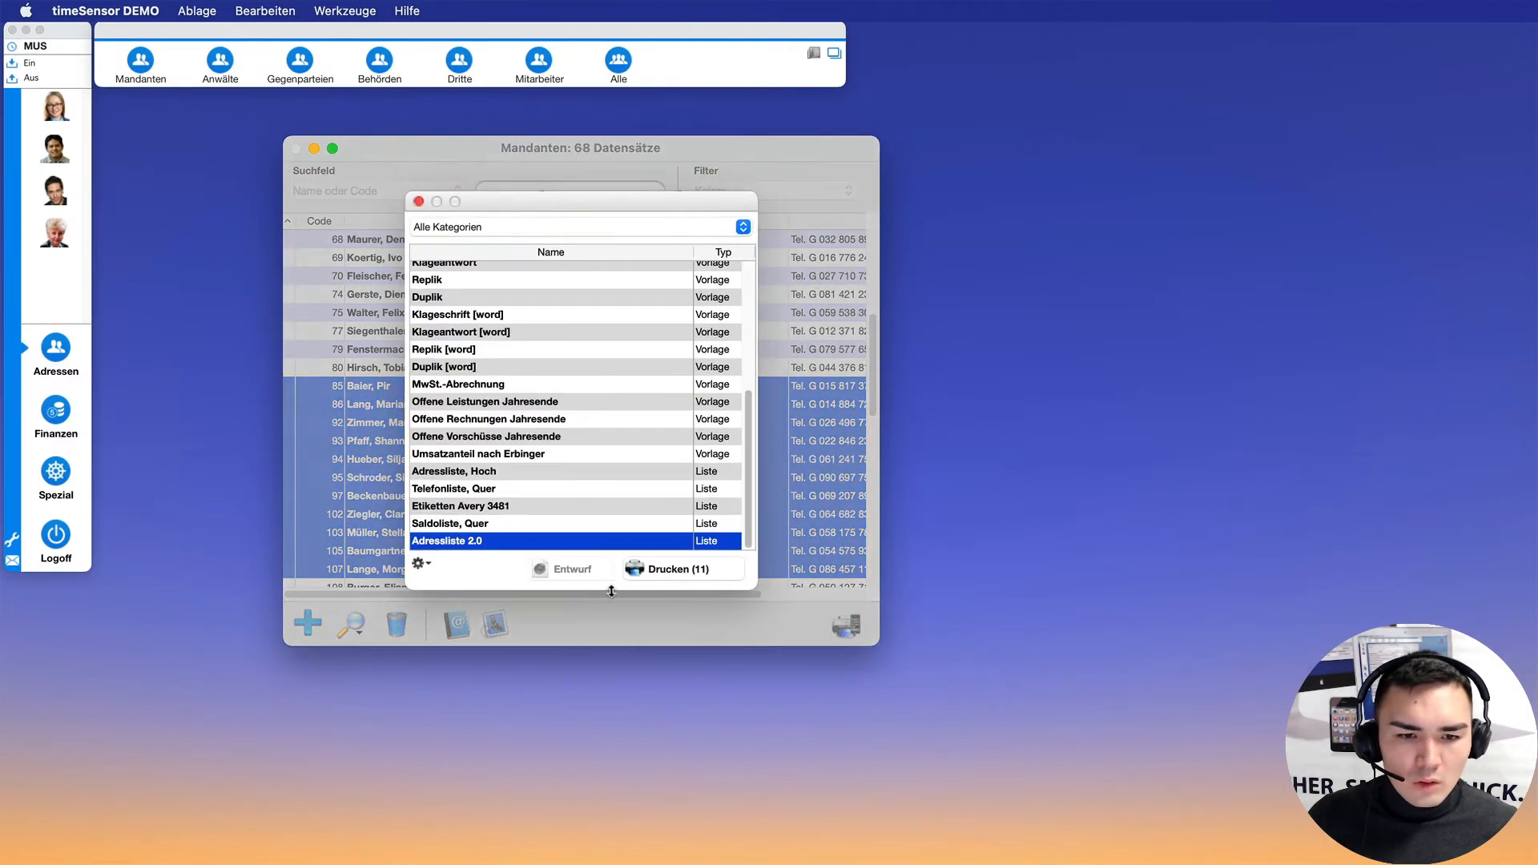
click(420, 563)
click(458, 616)
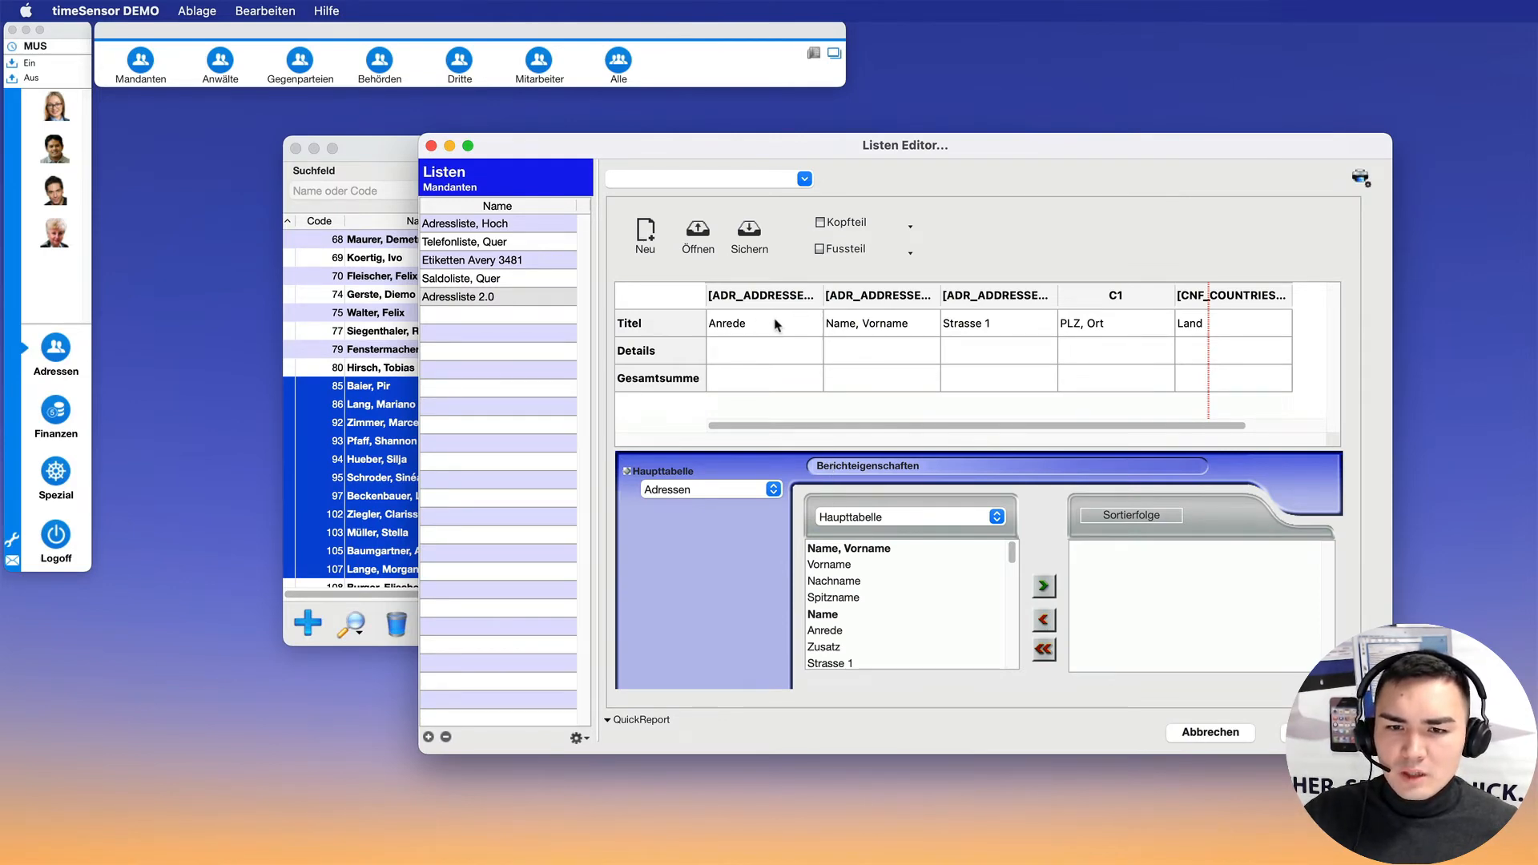
- Set the titles Anrede, Name, Vorname, Strasse 1, PLZ, Ort and Land of Adressliste 2.0 in bold (Fett)
right_click(776, 324)
mouse_move(821, 359)
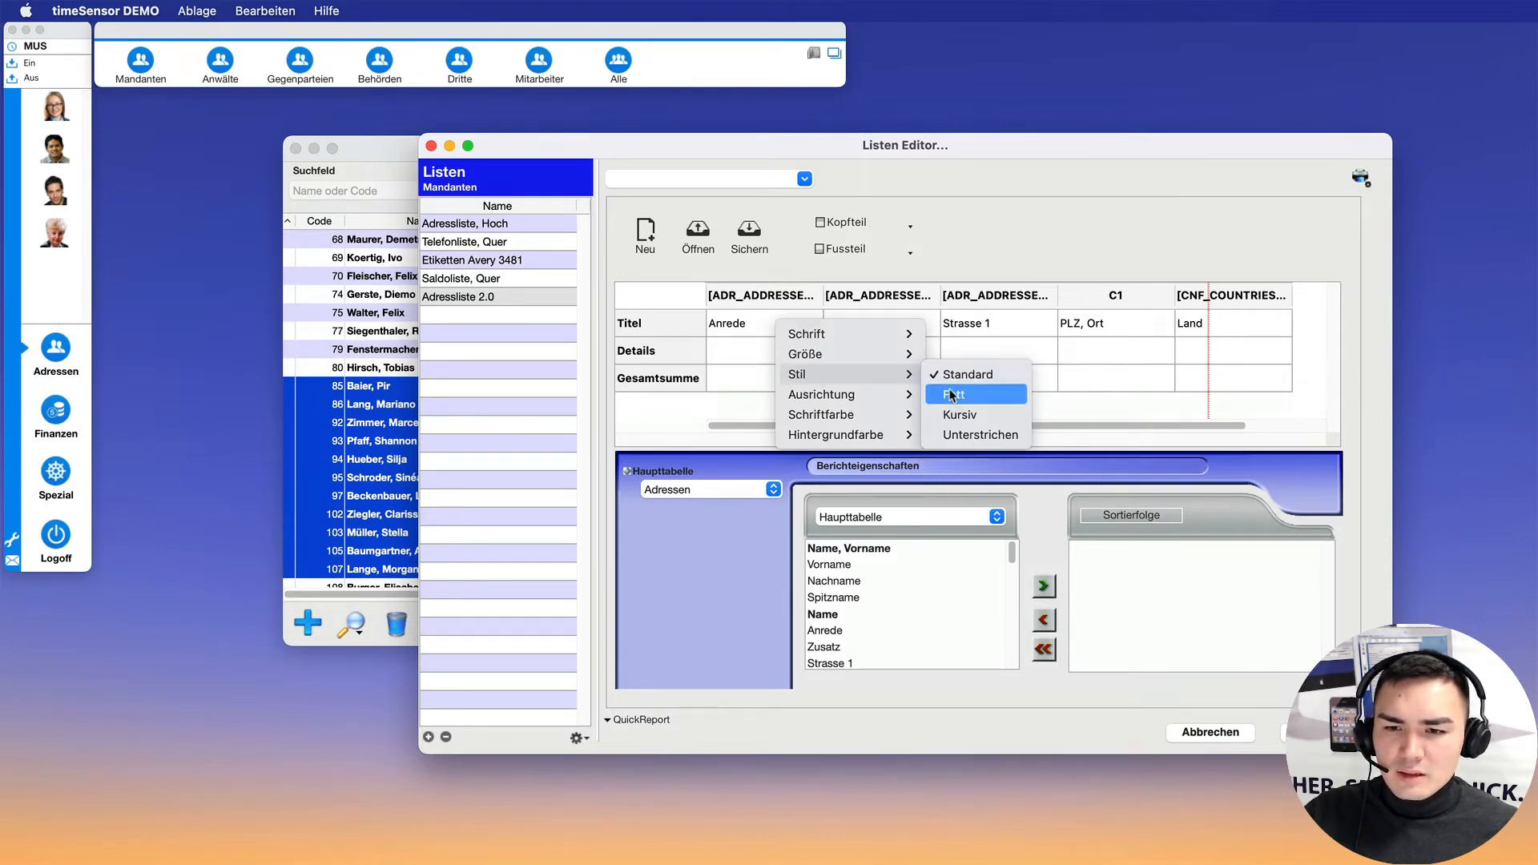
click(950, 395)
right_click(905, 325)
mouse_move(921, 380)
click(1018, 400)
right_click(1041, 327)
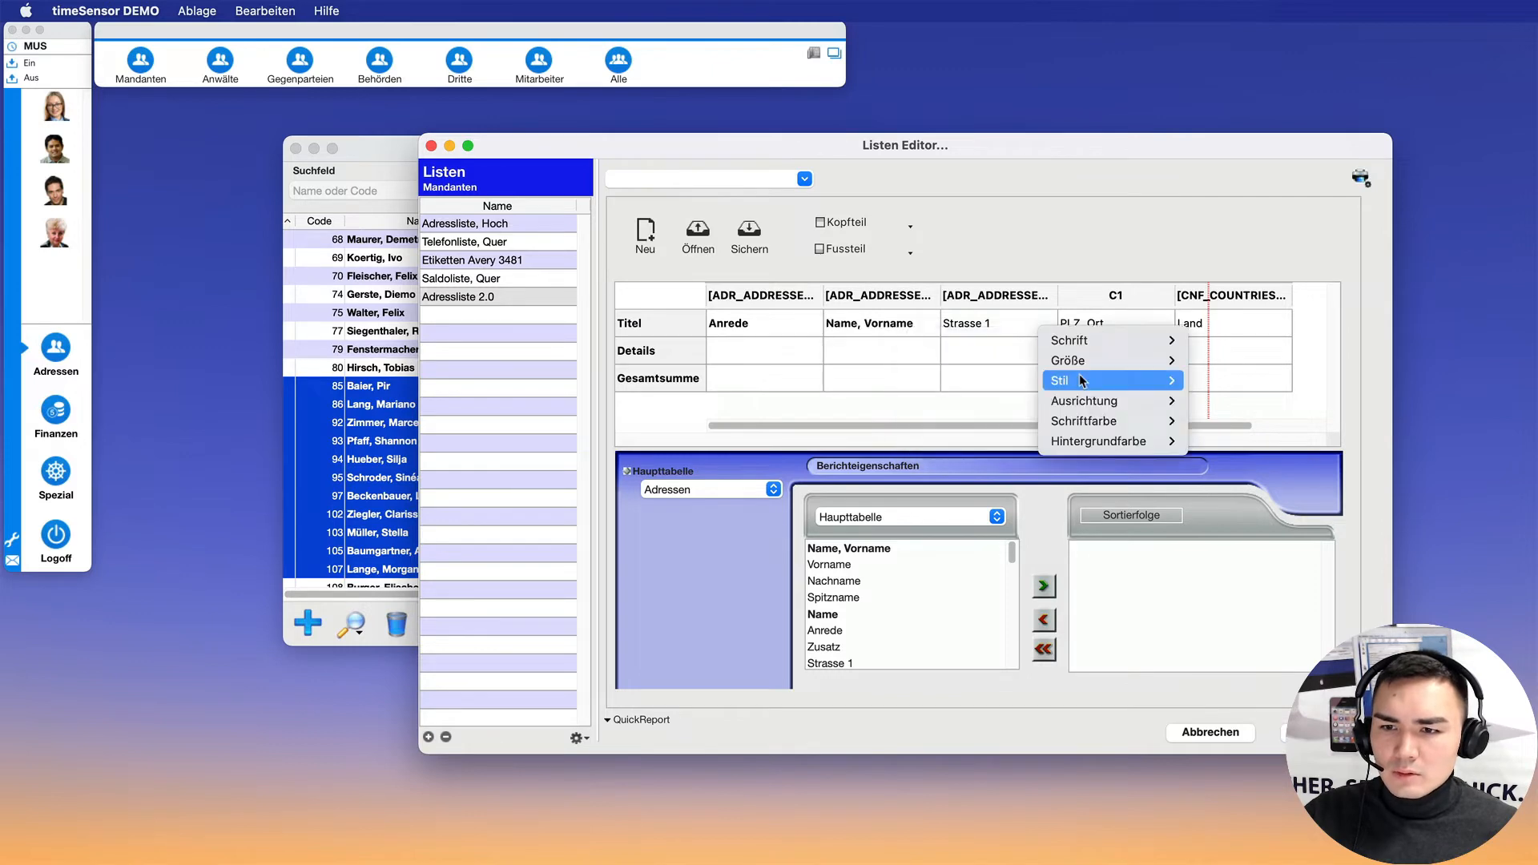
mouse_move(1079, 380)
click(1213, 401)
right_click(1162, 324)
mouse_move(1201, 377)
click(1345, 401)
right_click(1264, 329)
mouse_move(1321, 383)
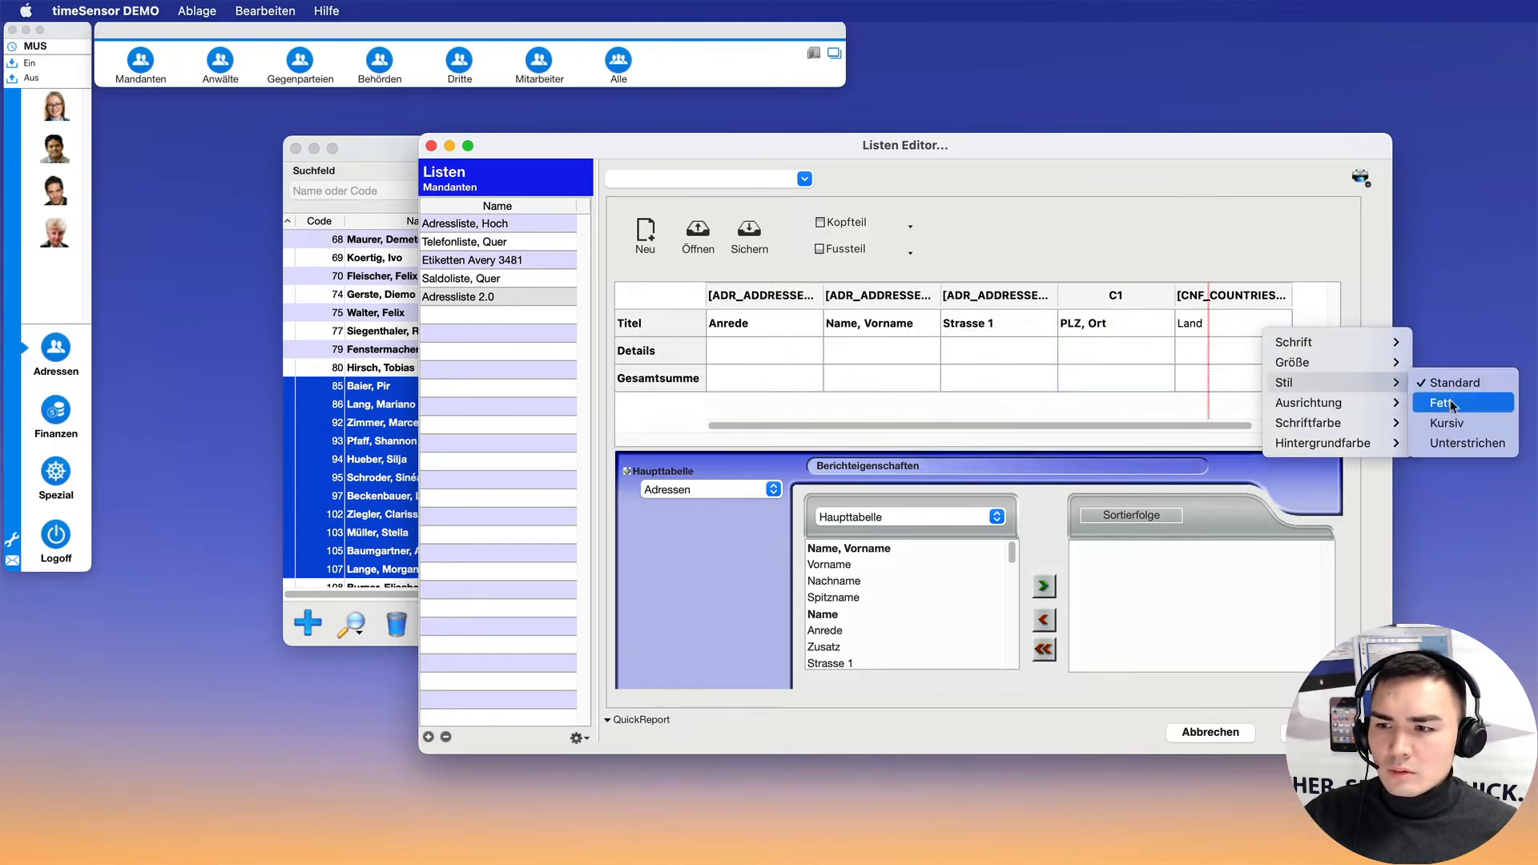
click(1452, 404)
- Give all five title cells of Adressliste 2.0 the background colour Pale Blue
right_click(788, 327)
mouse_move(851, 446)
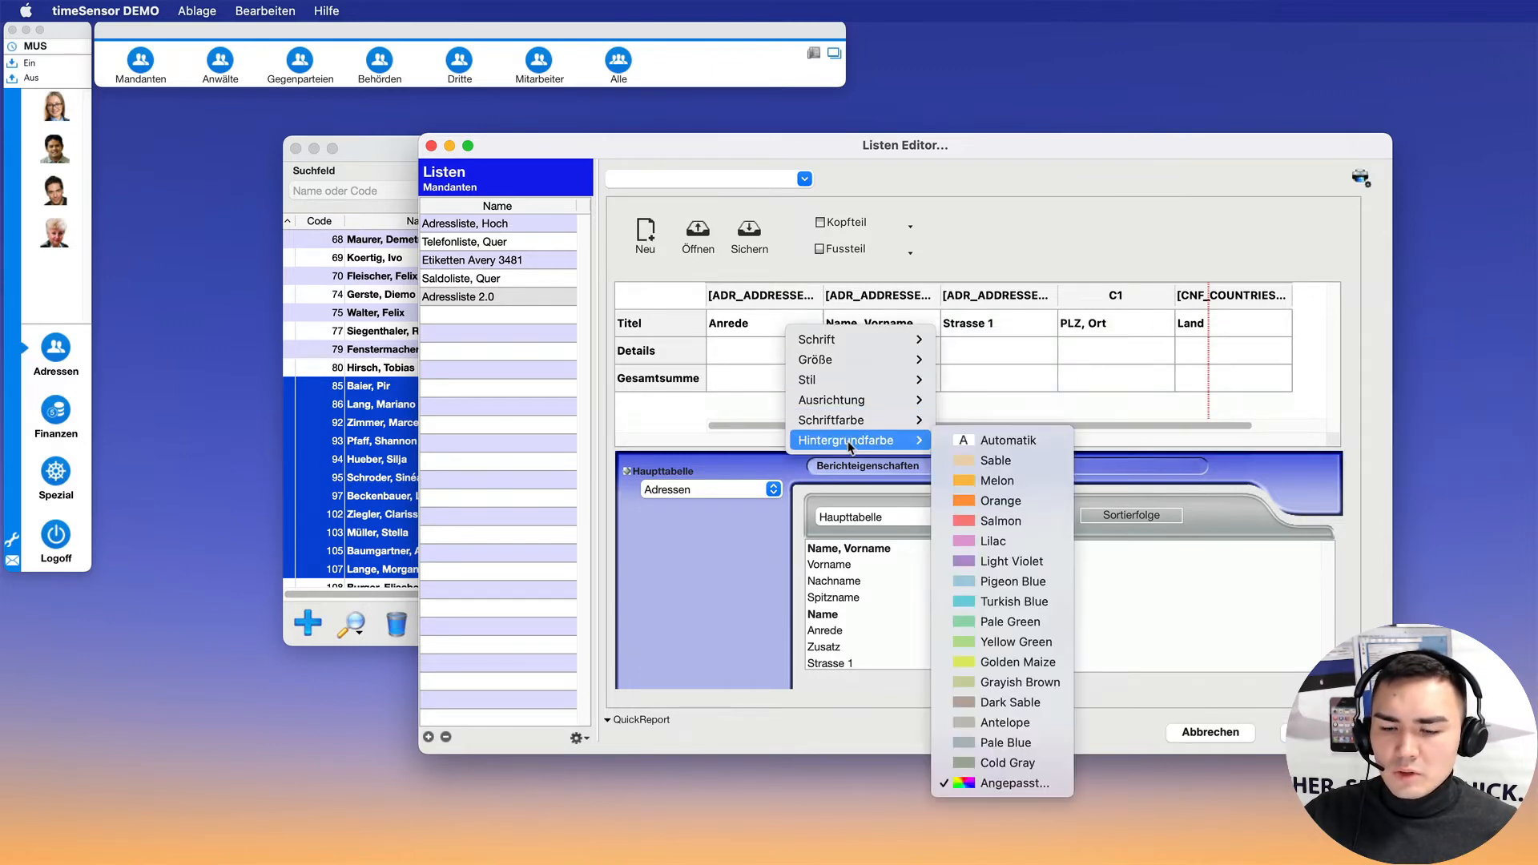
click(1005, 742)
right_click(883, 329)
mouse_move(890, 436)
click(1112, 762)
right_click(1016, 320)
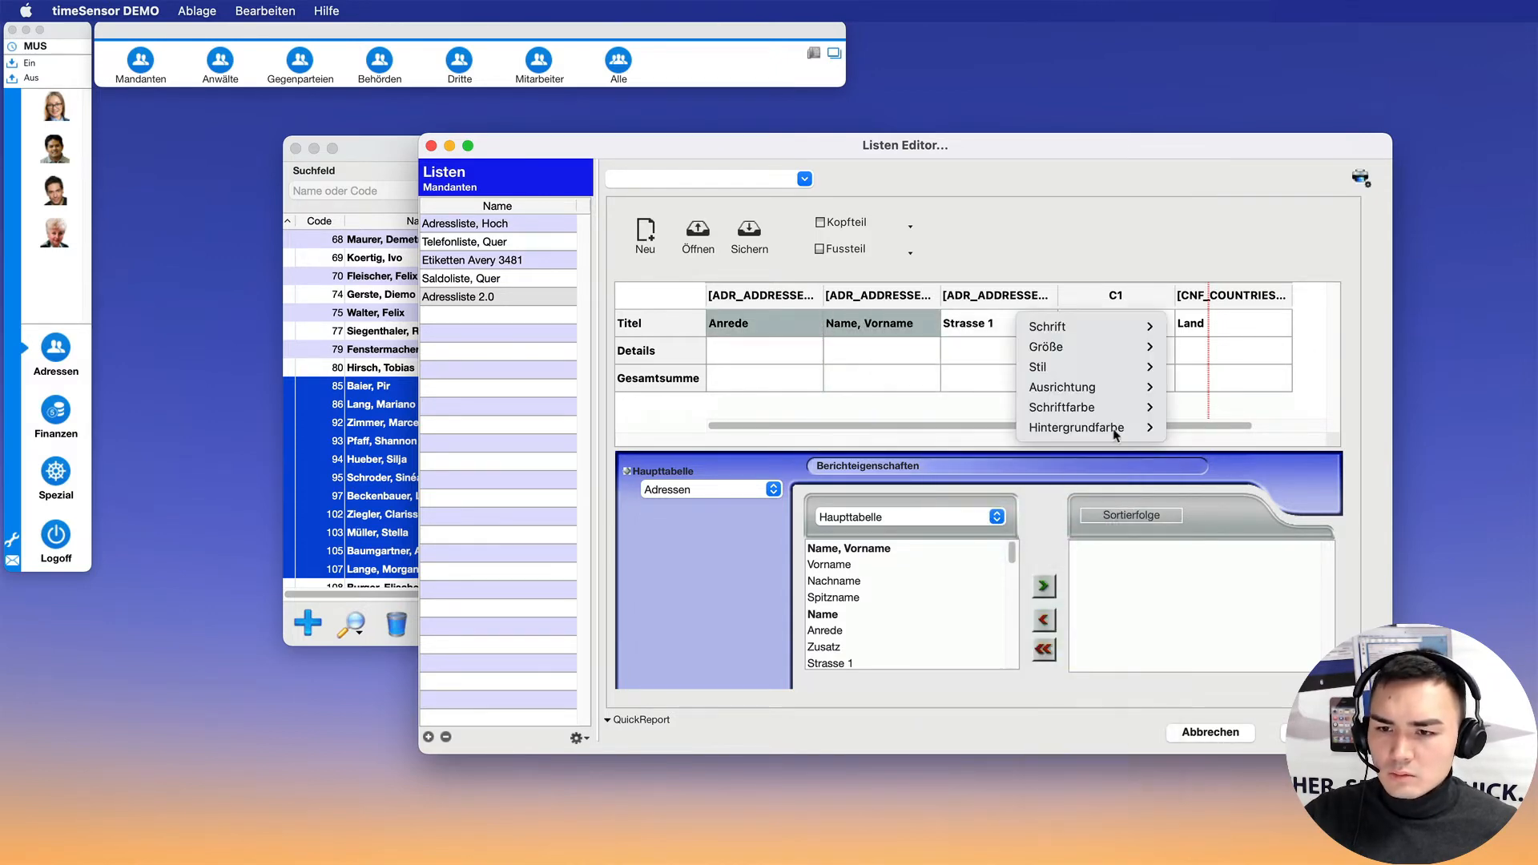
mouse_move(1138, 427)
right_click(1118, 325)
mouse_move(1185, 440)
click(1301, 743)
right_click(1263, 327)
mouse_move(1318, 443)
click(1225, 743)
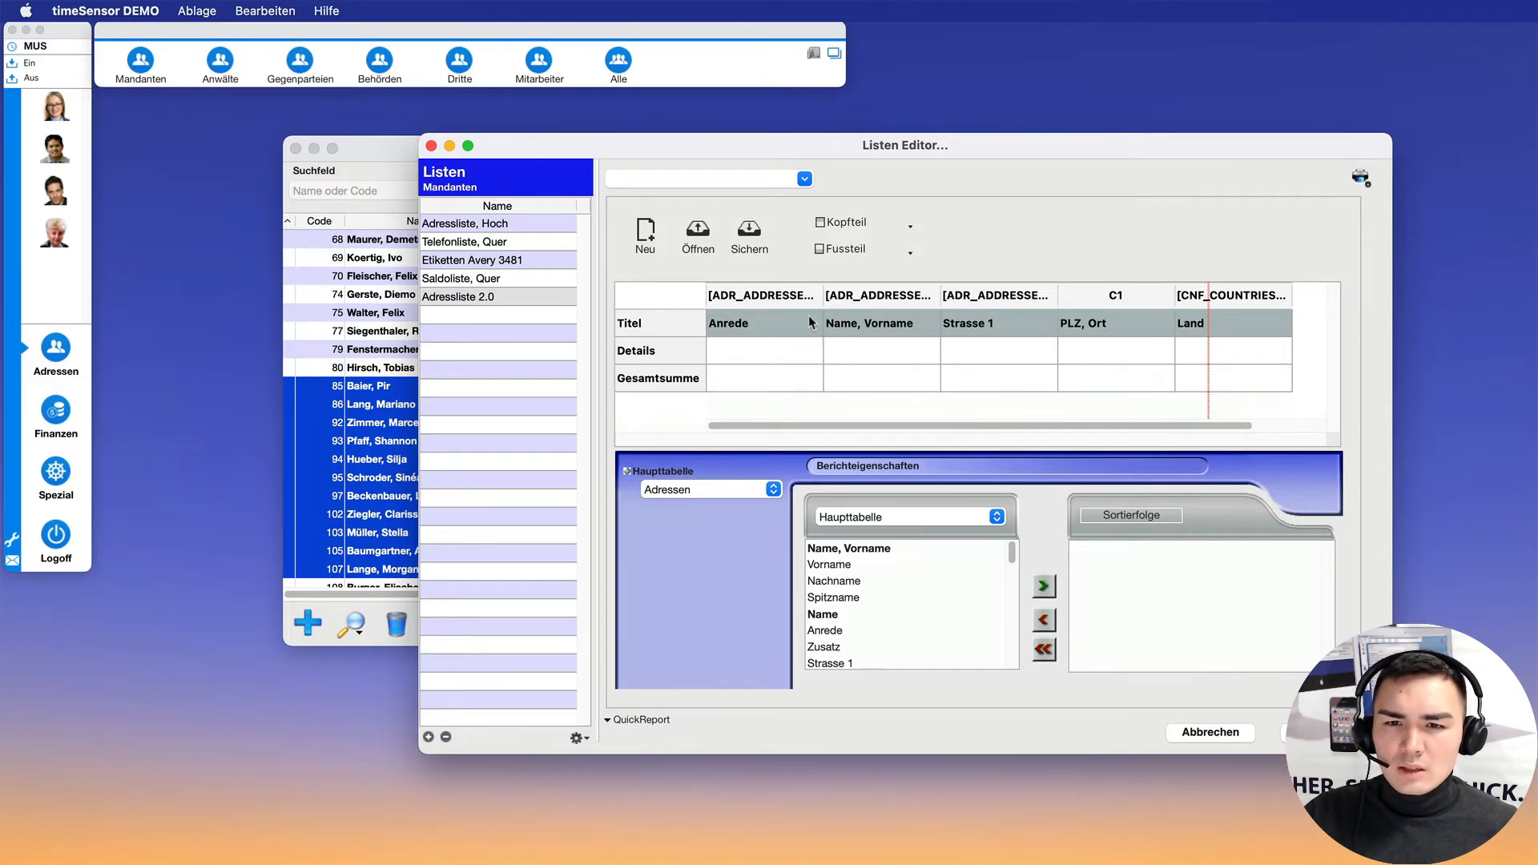
- Give the list a header with the centred text "Adressliste" in bold at font size 18
click(901, 231)
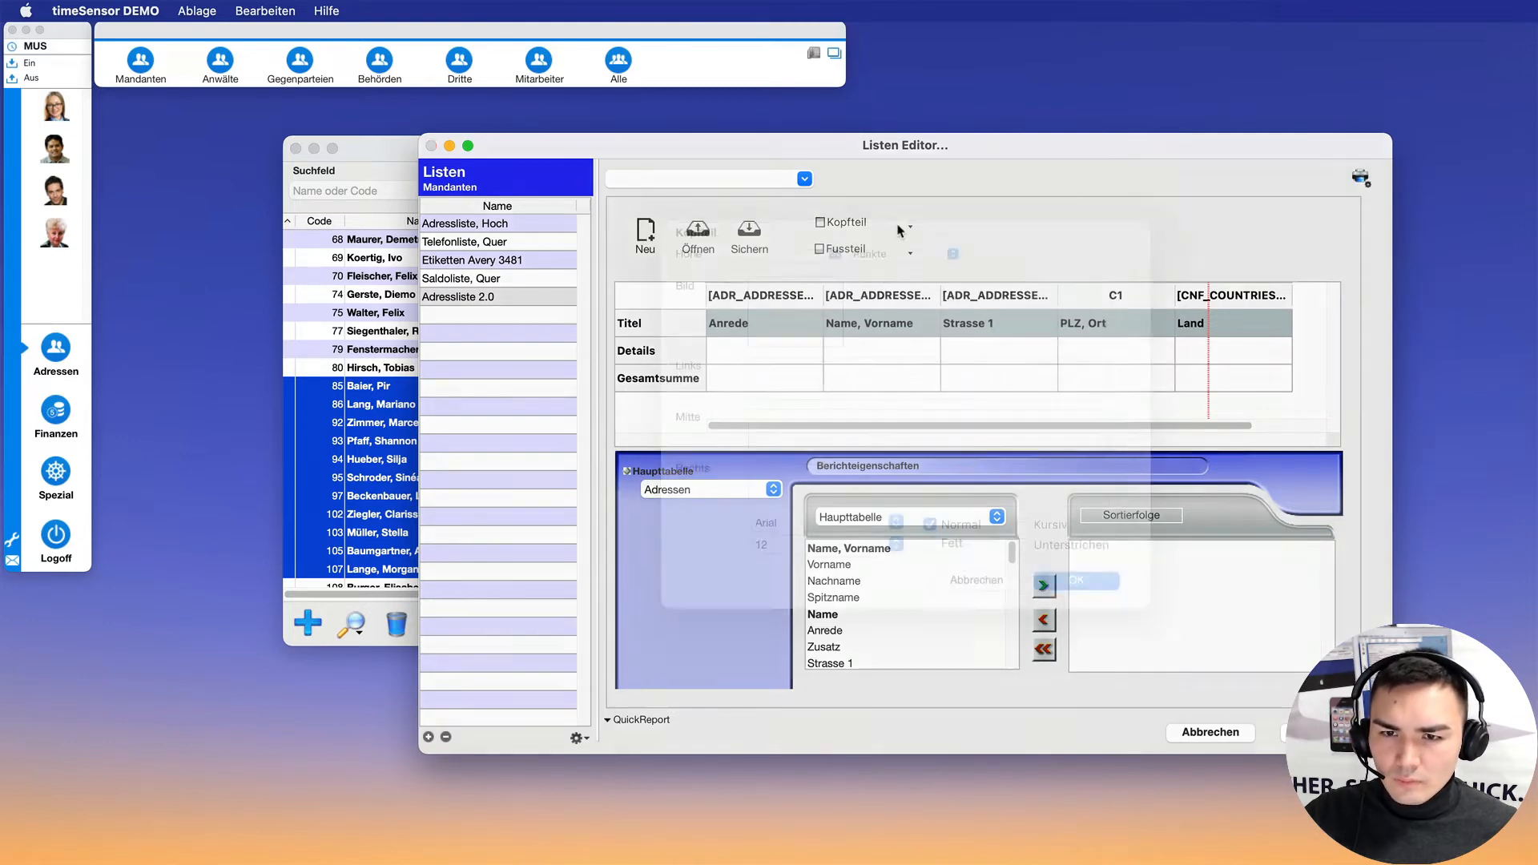
click(860, 464)
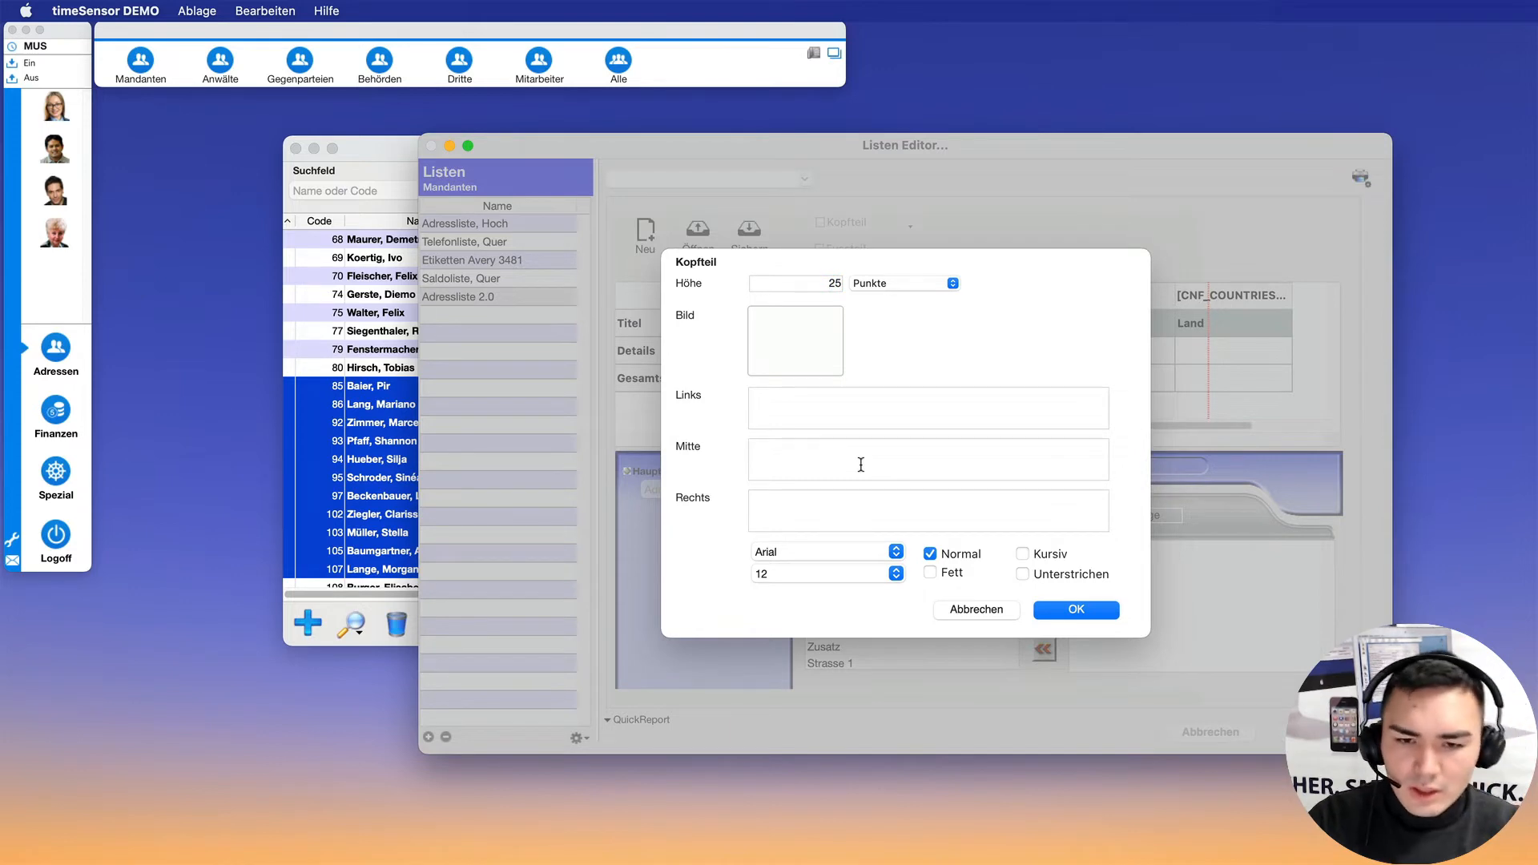
text(Adressliste)
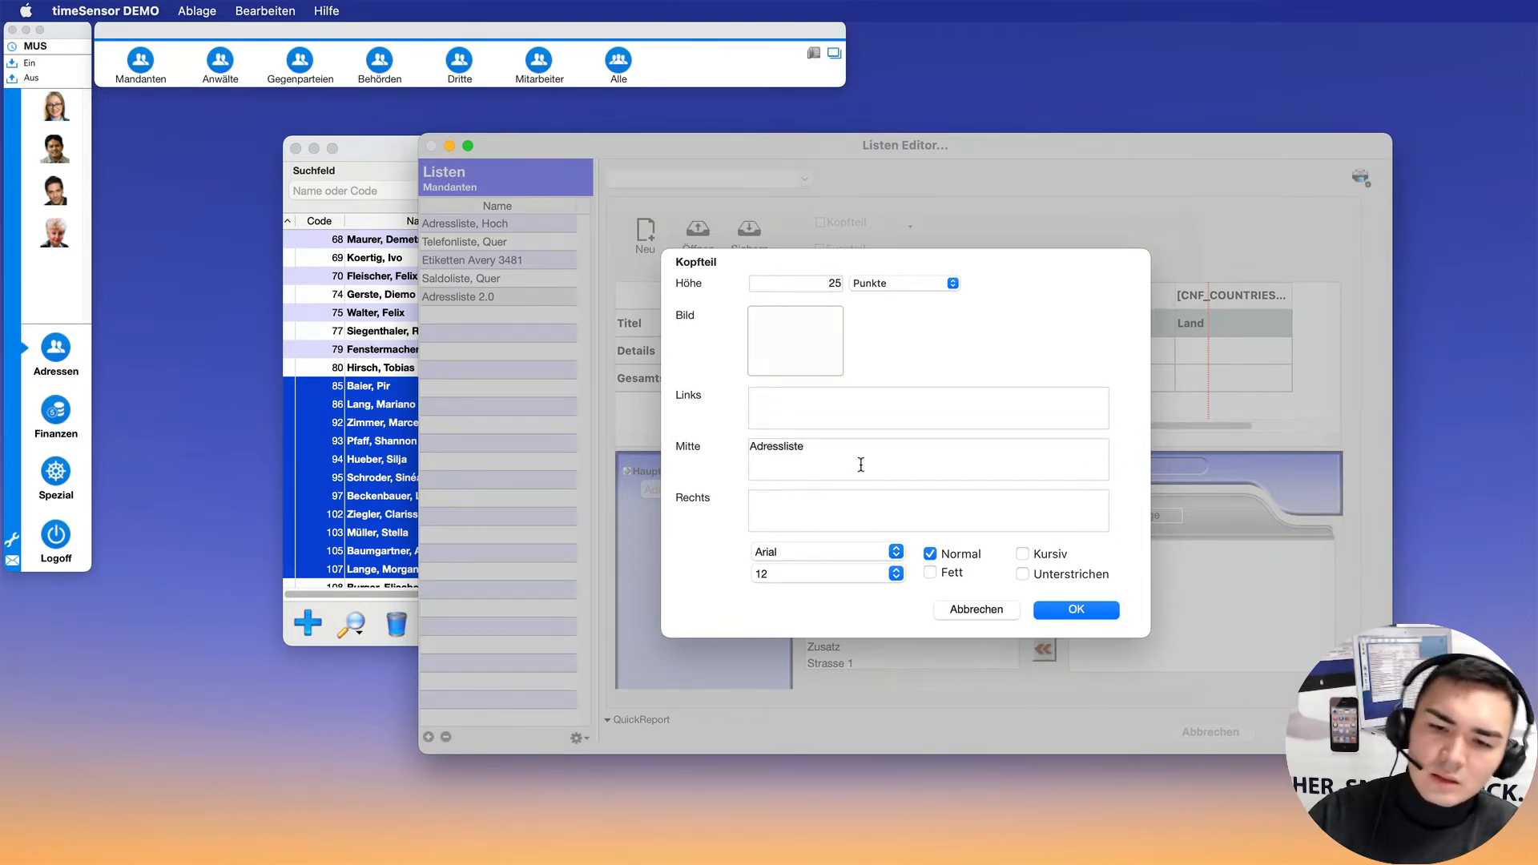
click(891, 575)
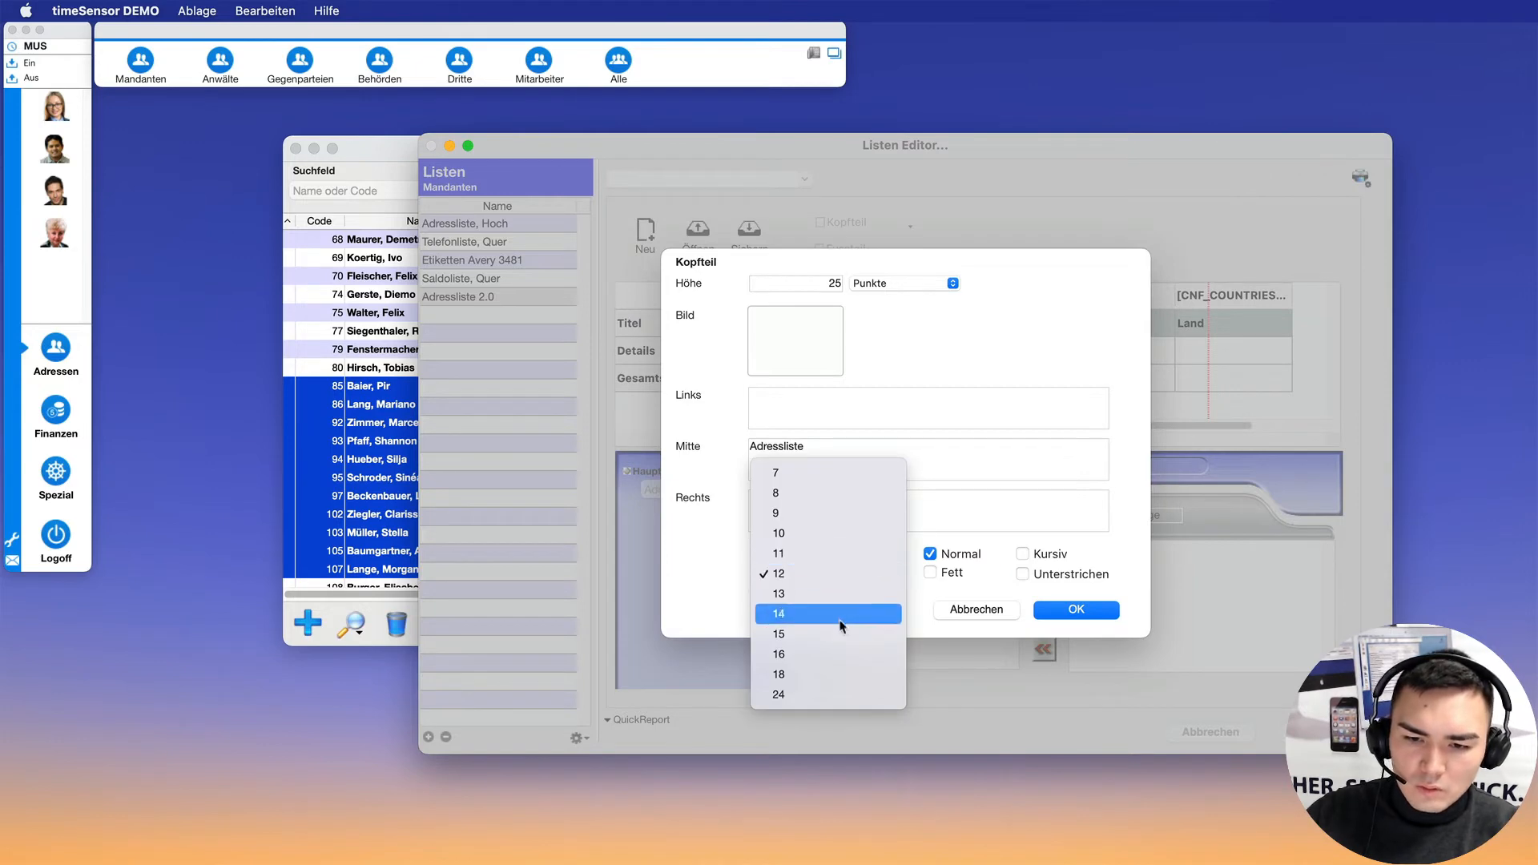
click(806, 674)
click(927, 573)
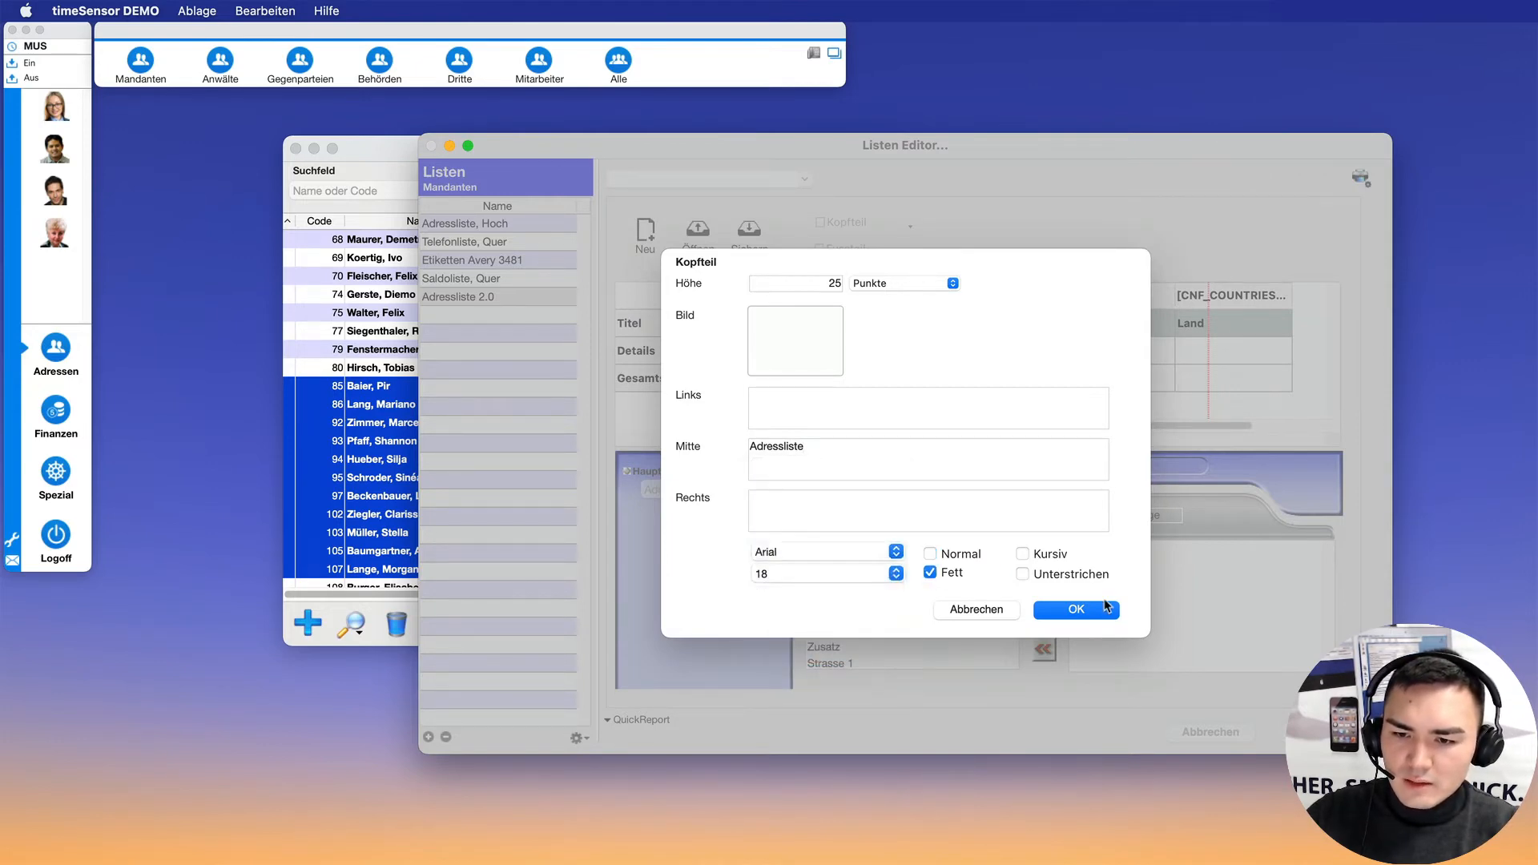
click(1102, 611)
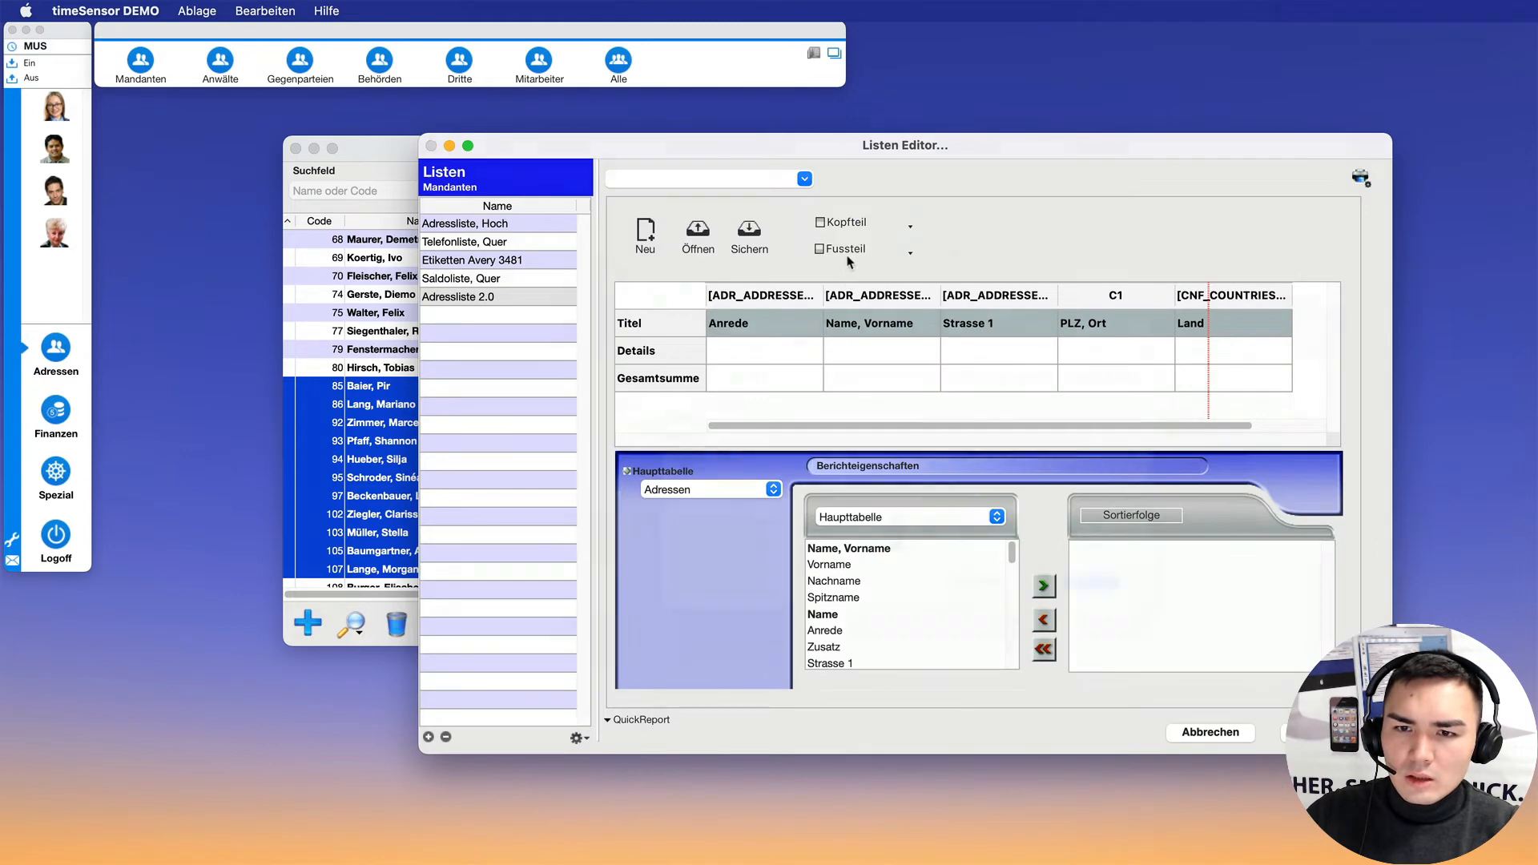
- Set up the footer at size 9 with #D left, "Muster & Sample Rechtsanwälte" centred and #P right, and save the list
click(845, 251)
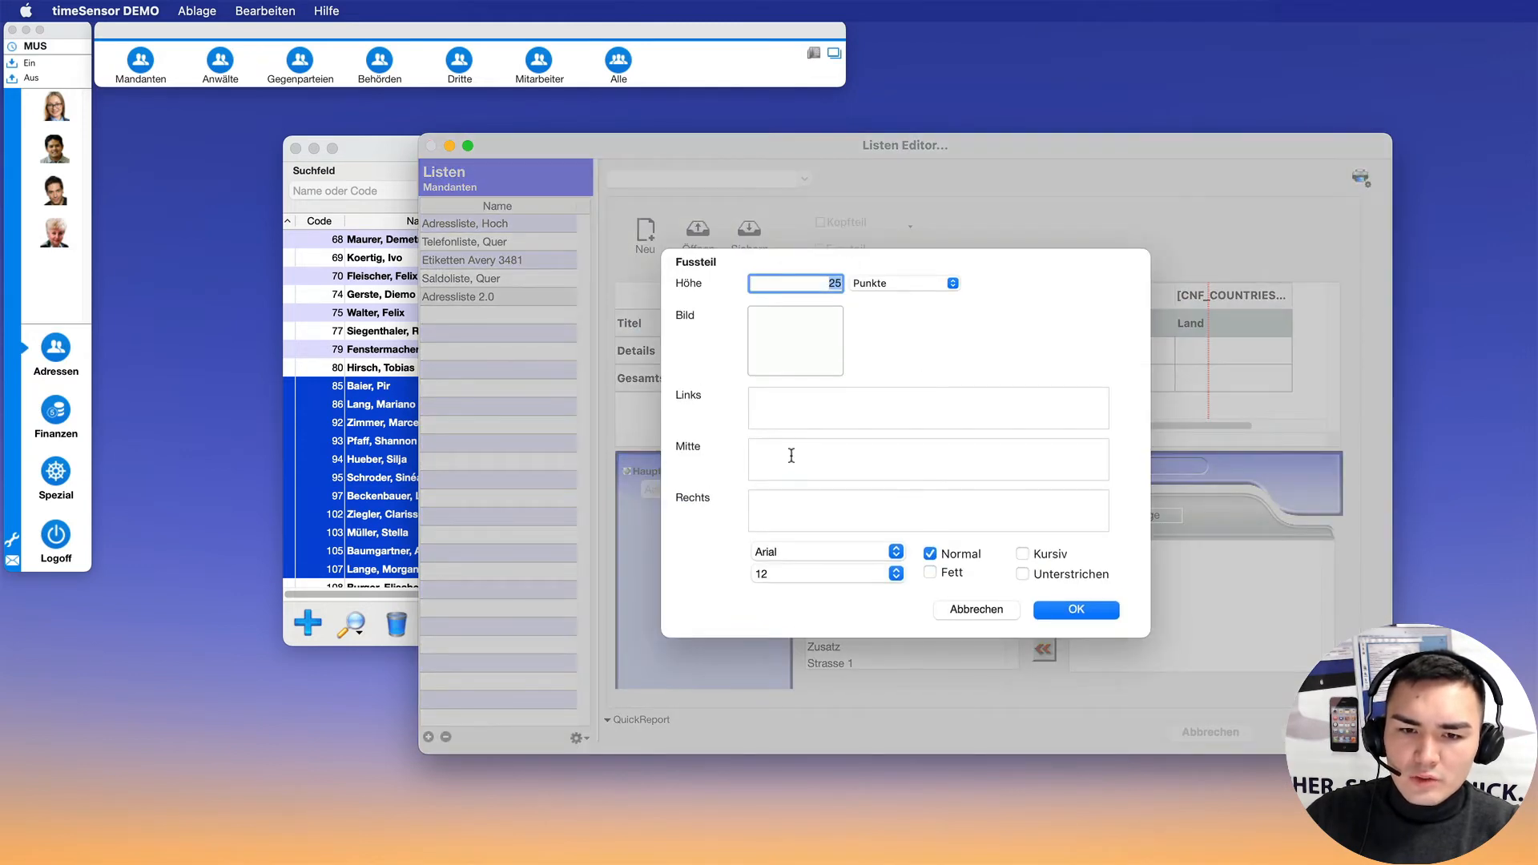
click(794, 407)
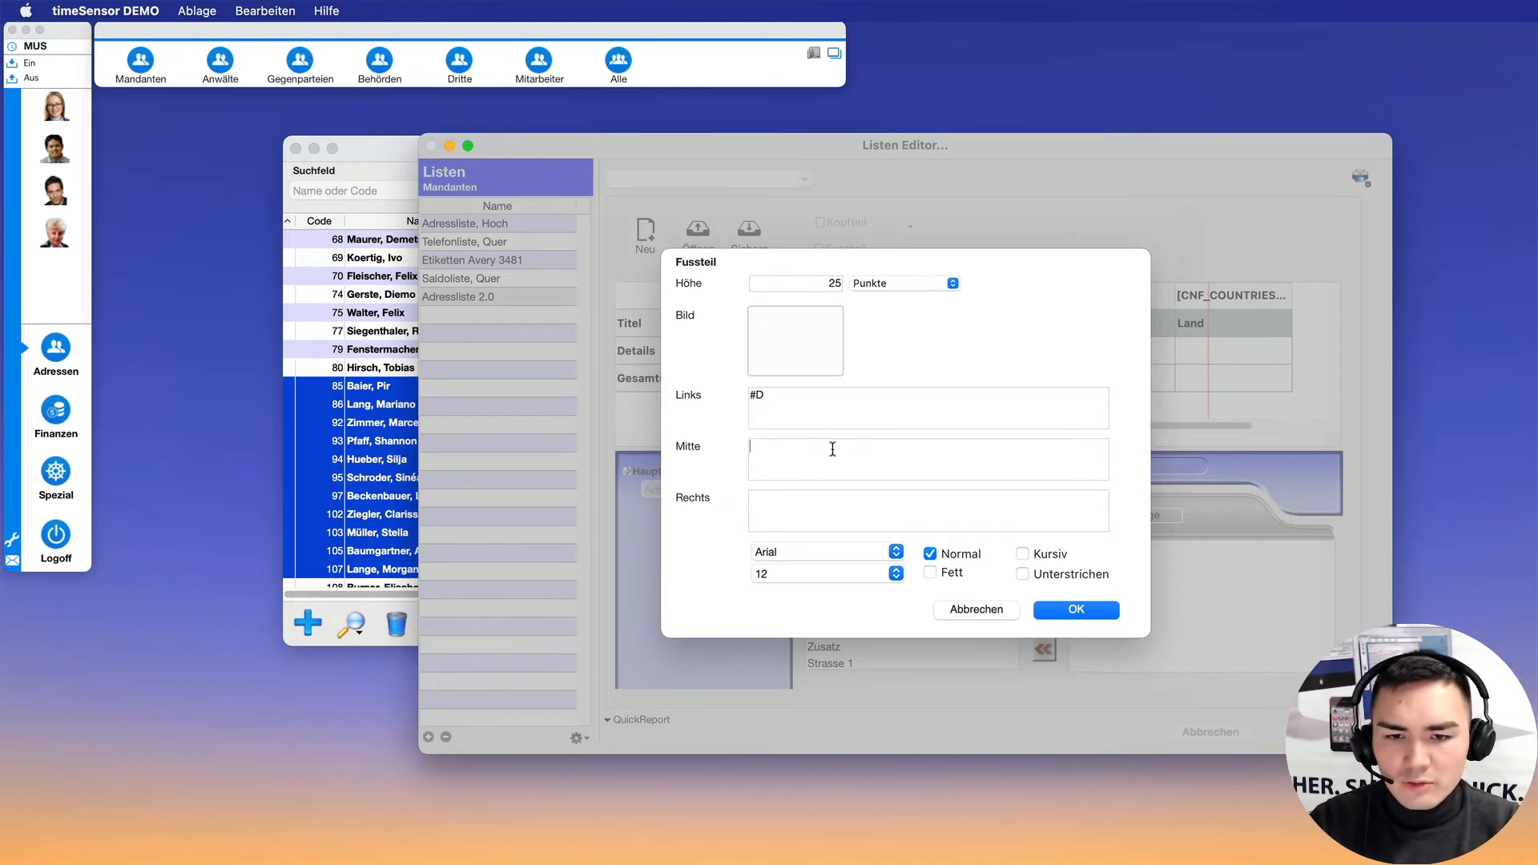
text(Muster)
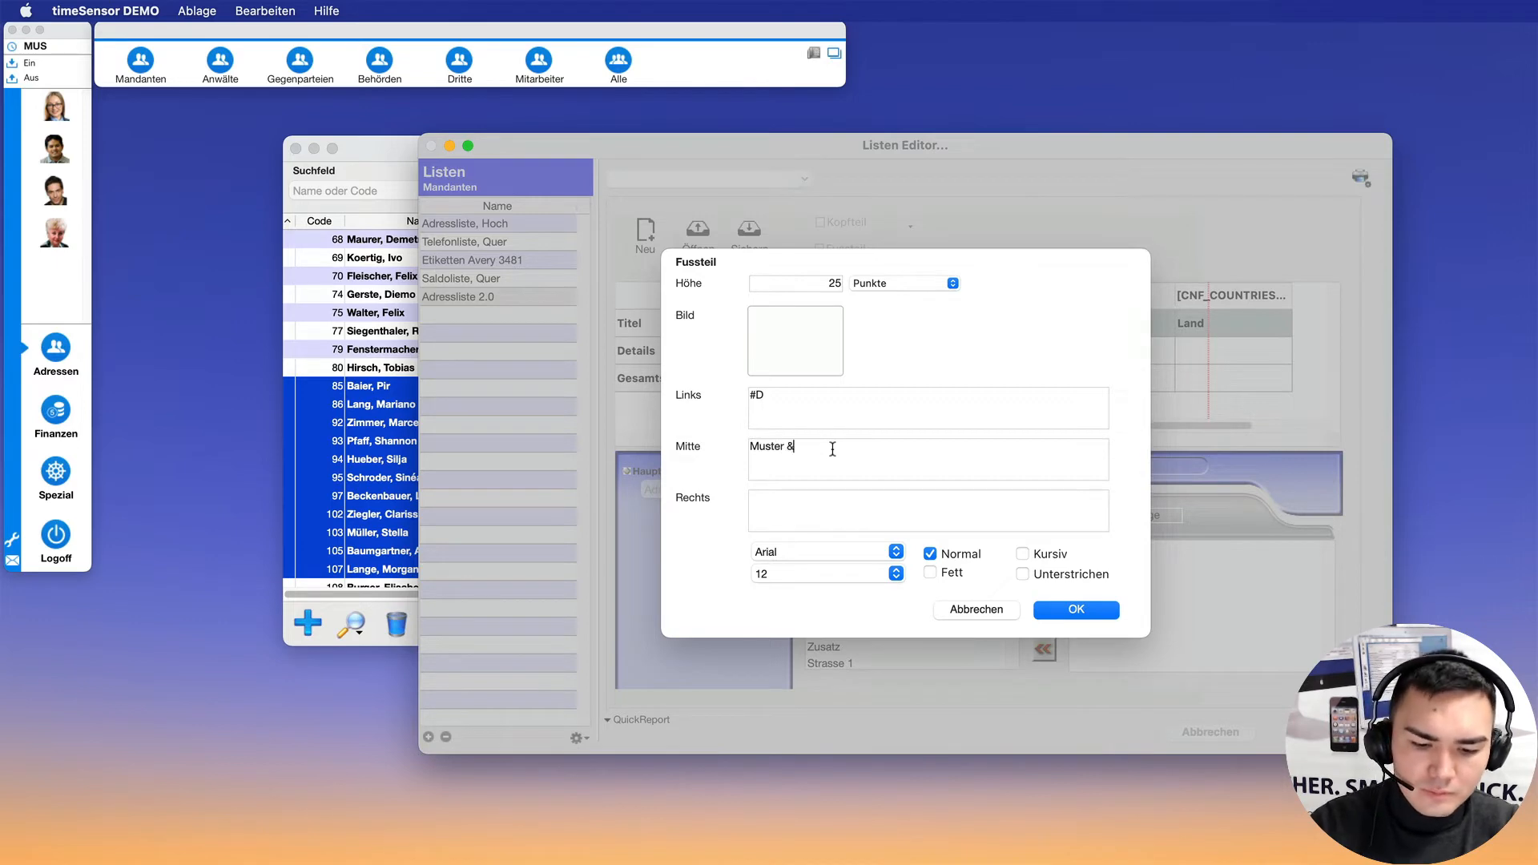
text( & Sample Recht)
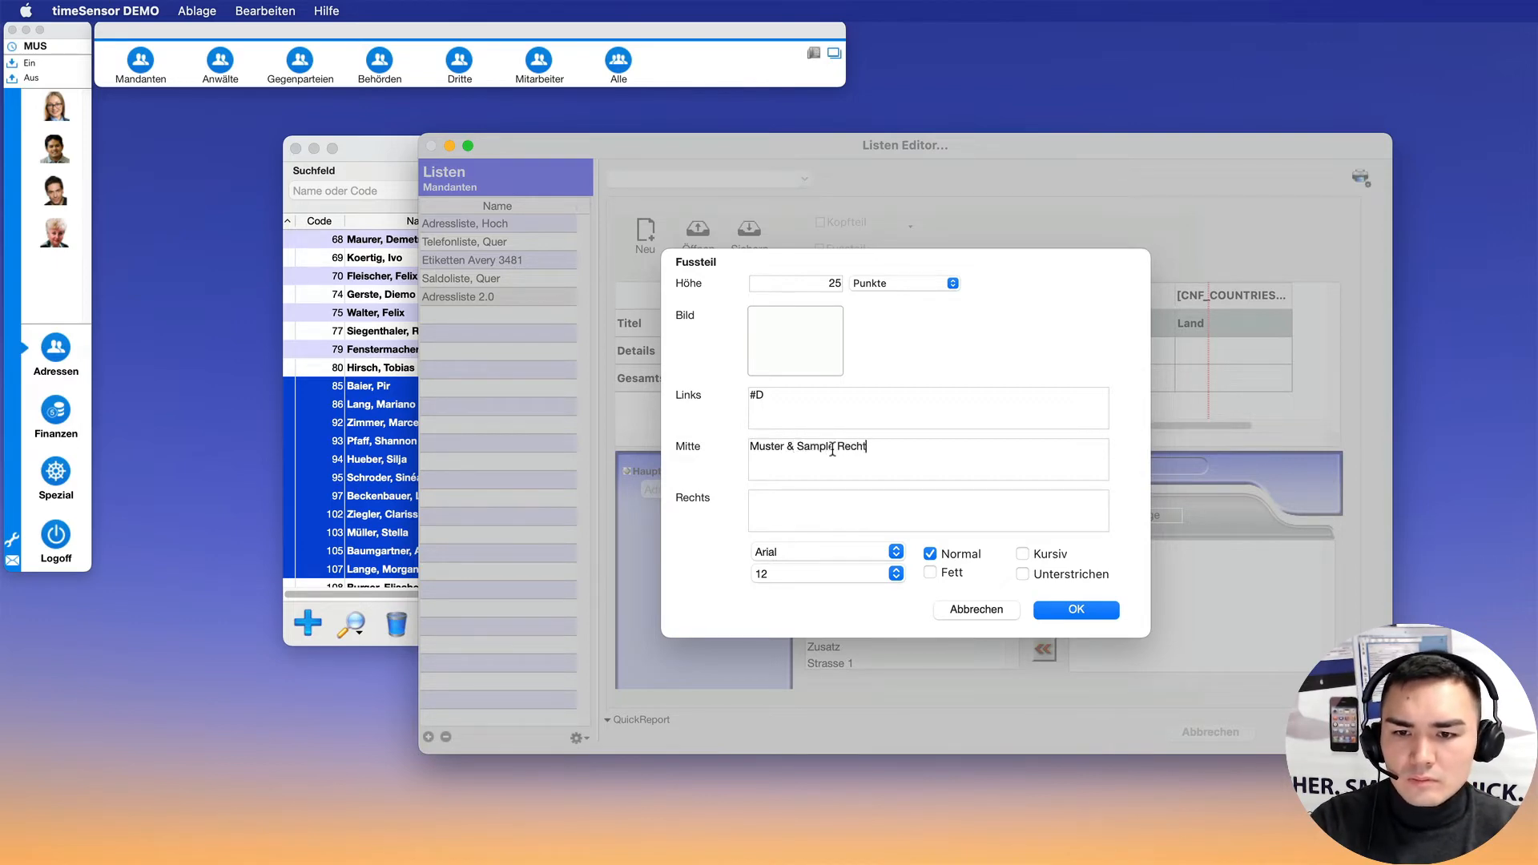
text(sanwälte)
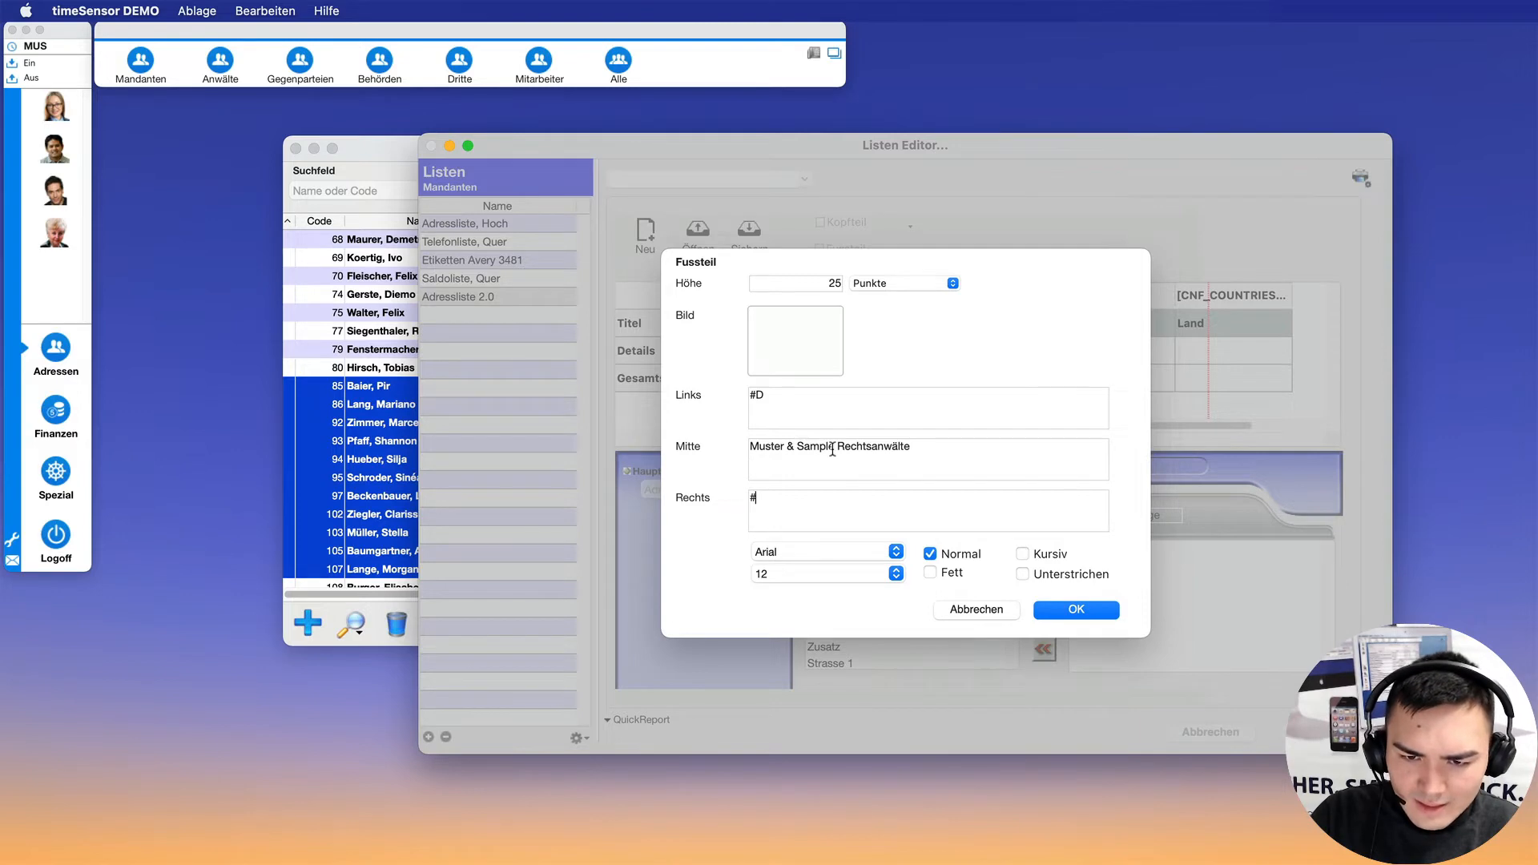
double_click(781, 502)
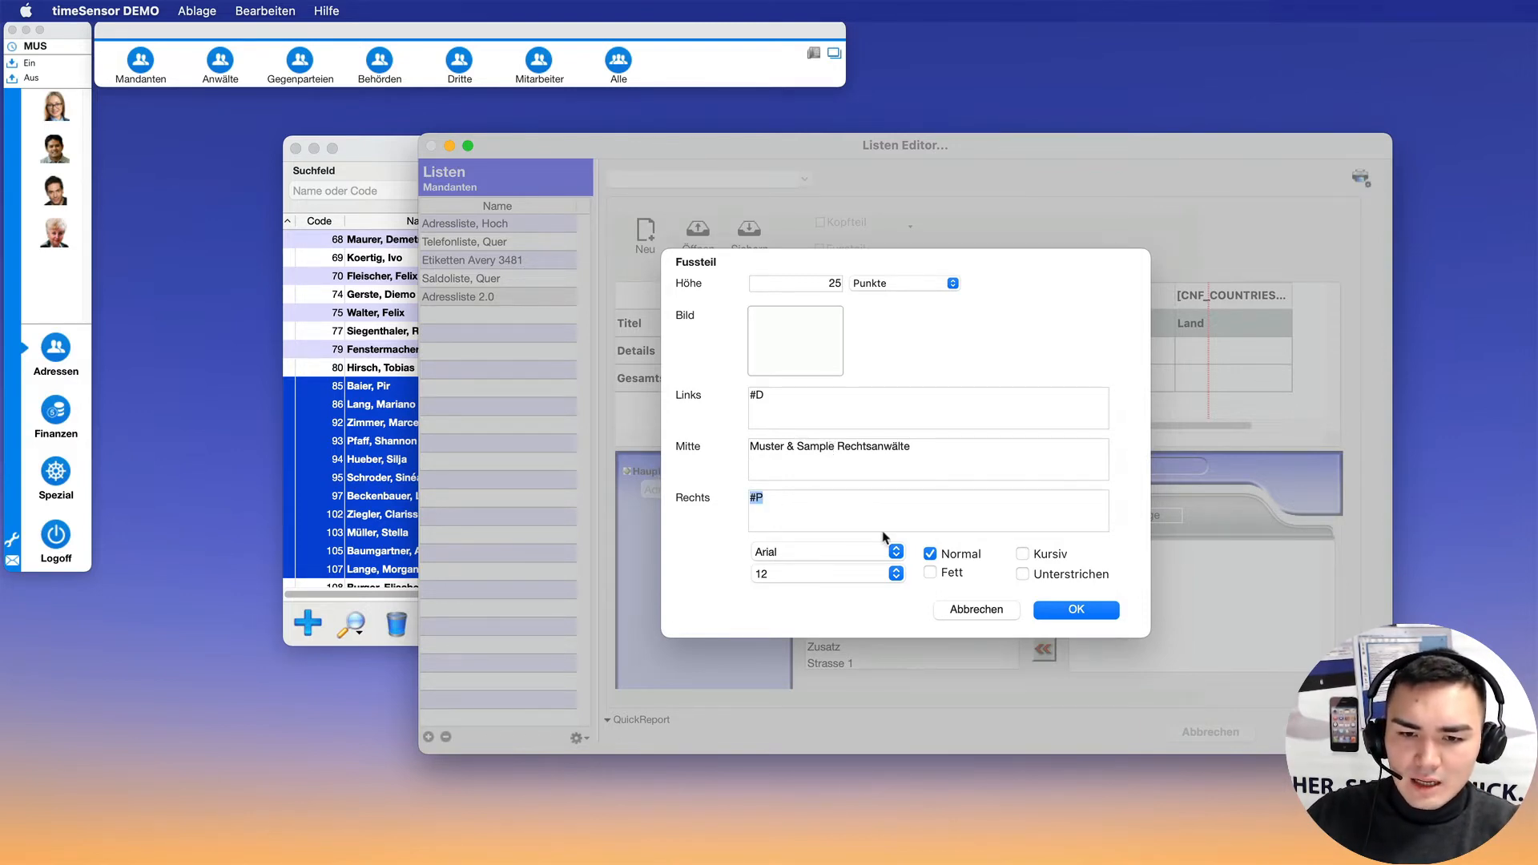
click(794, 573)
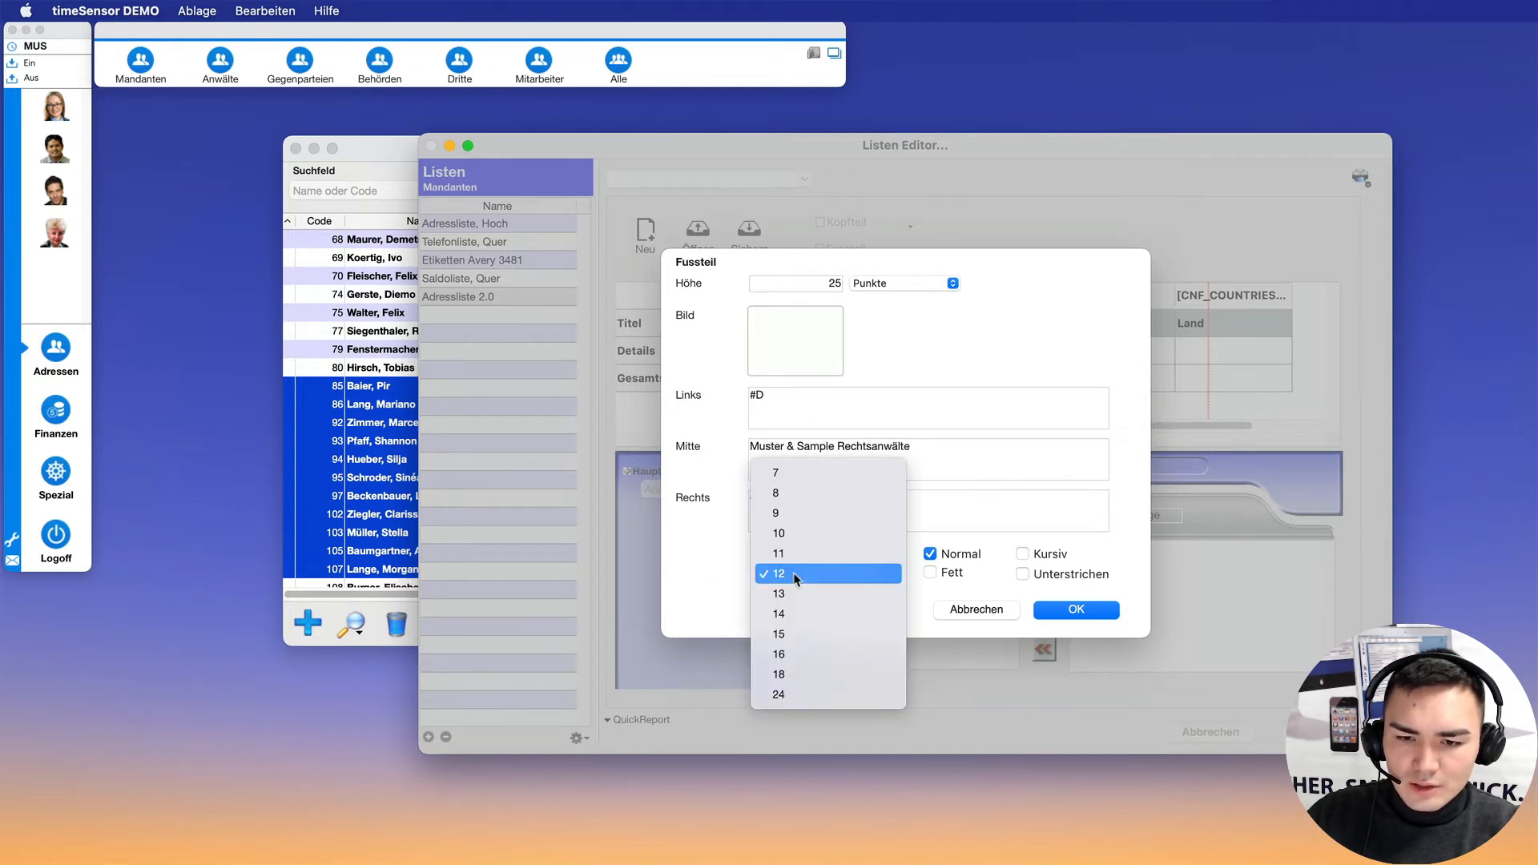
click(784, 512)
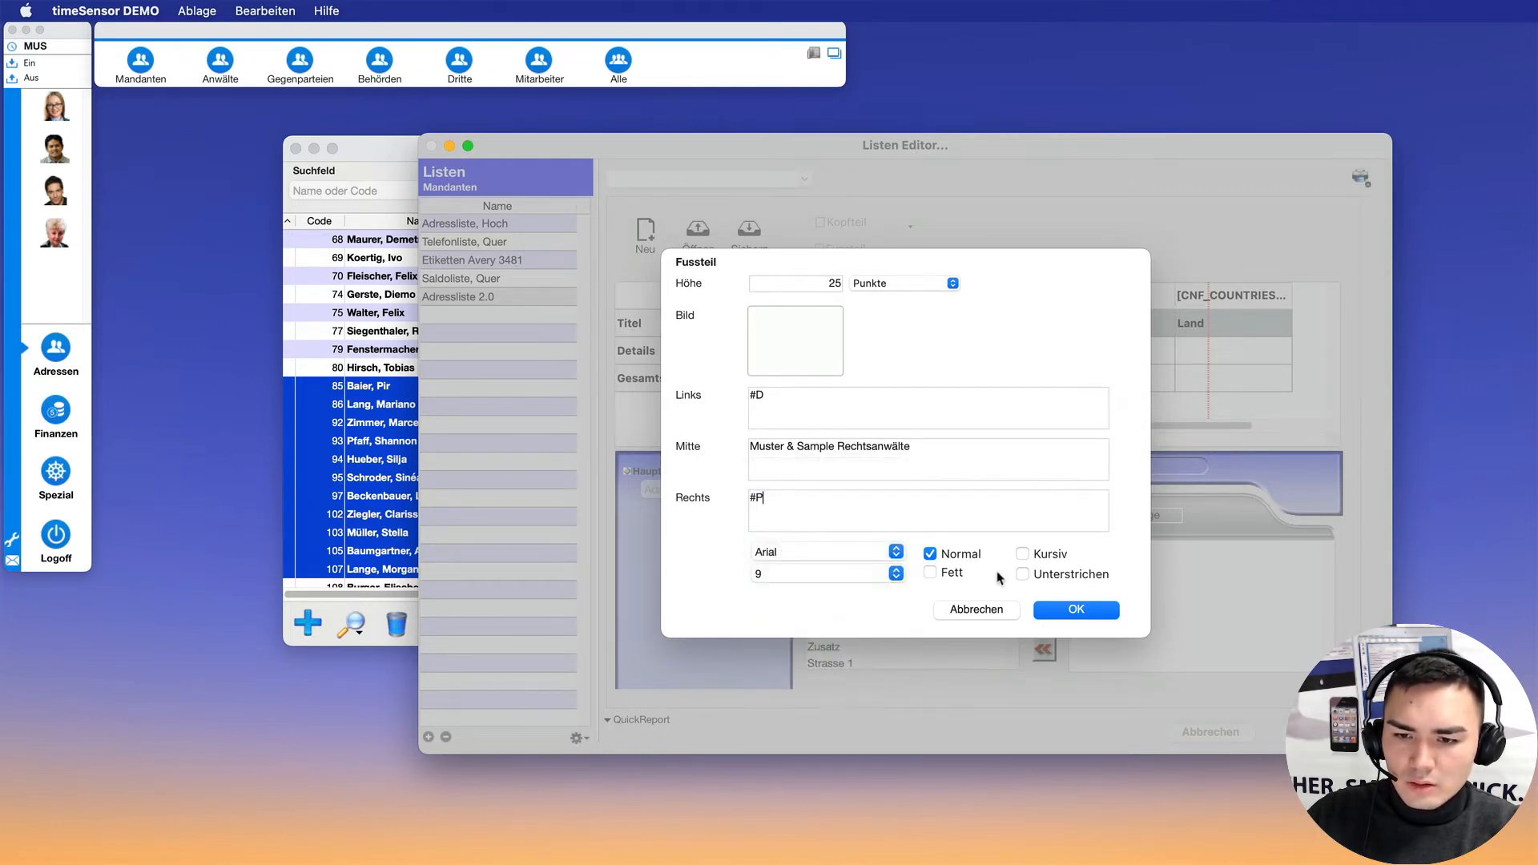
click(1075, 610)
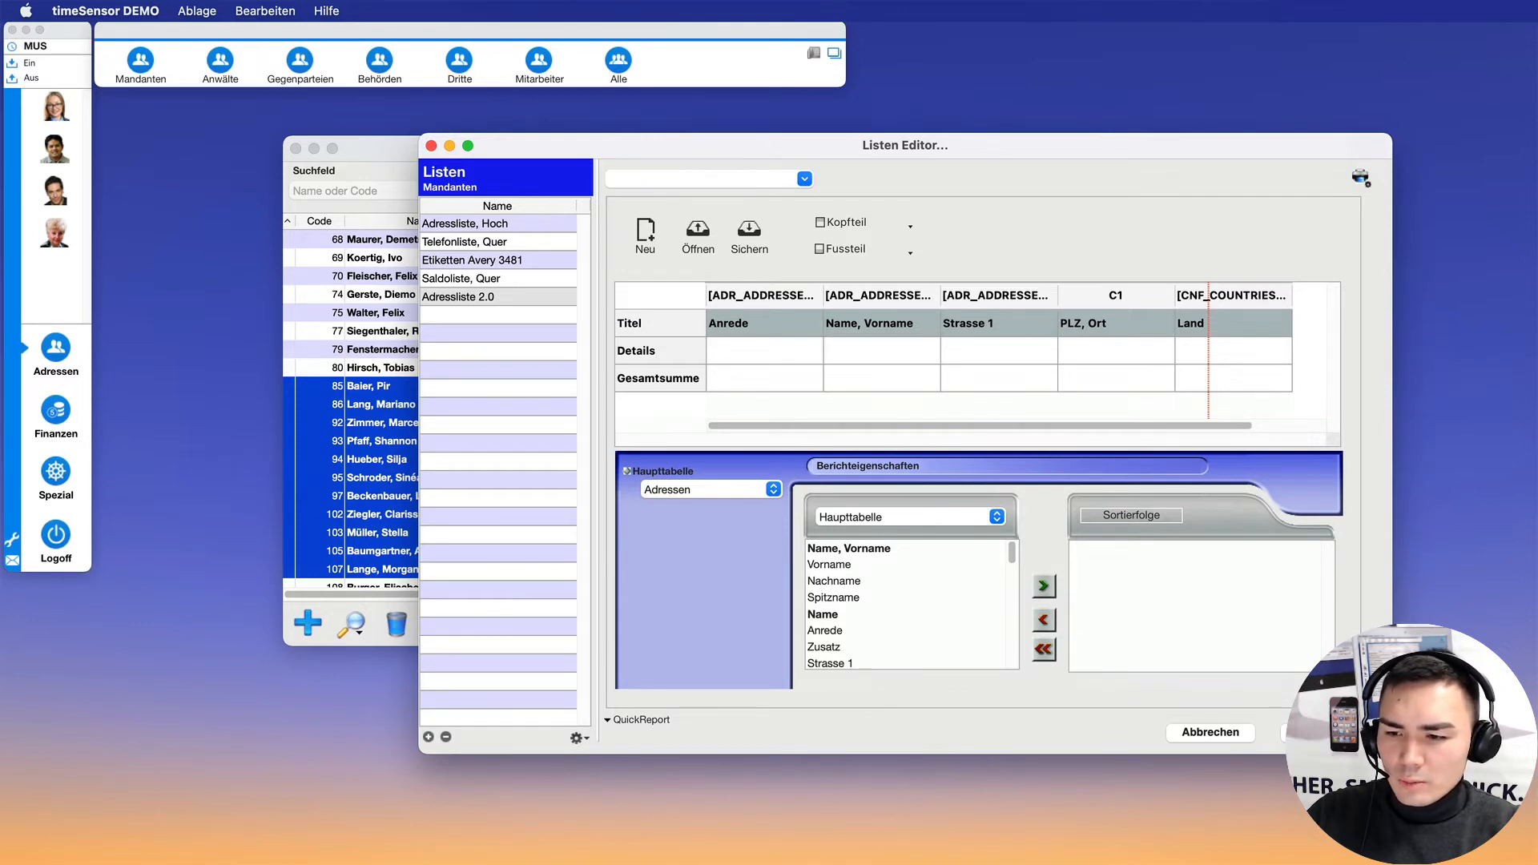
click(1313, 731)
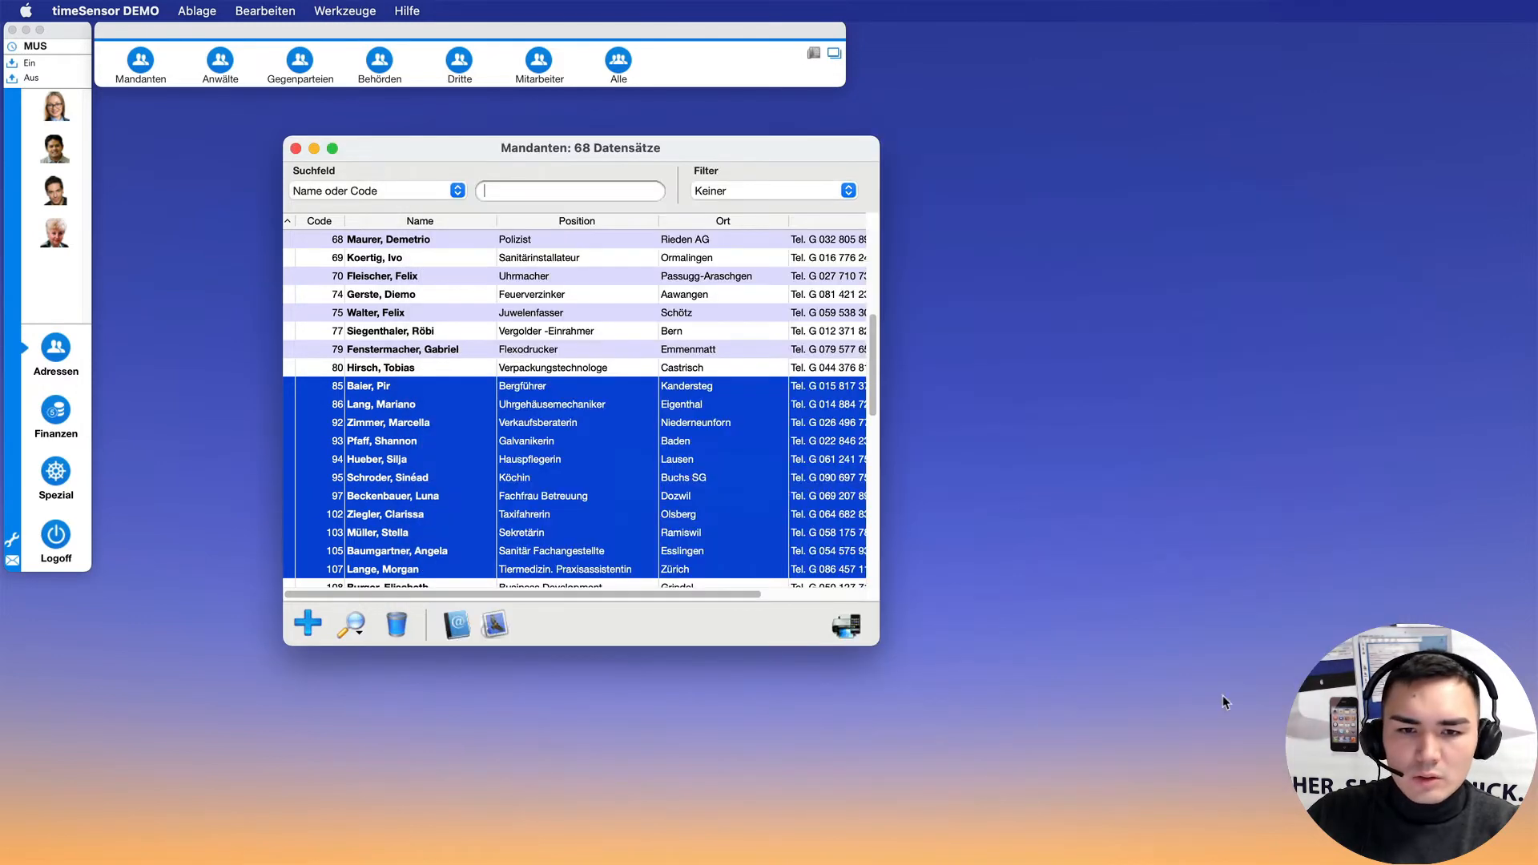
- Print the eleven selected clients with Adressliste 2.0 as a PDF in Vorschau, examine the header and title formatting, and close the preview
click(846, 626)
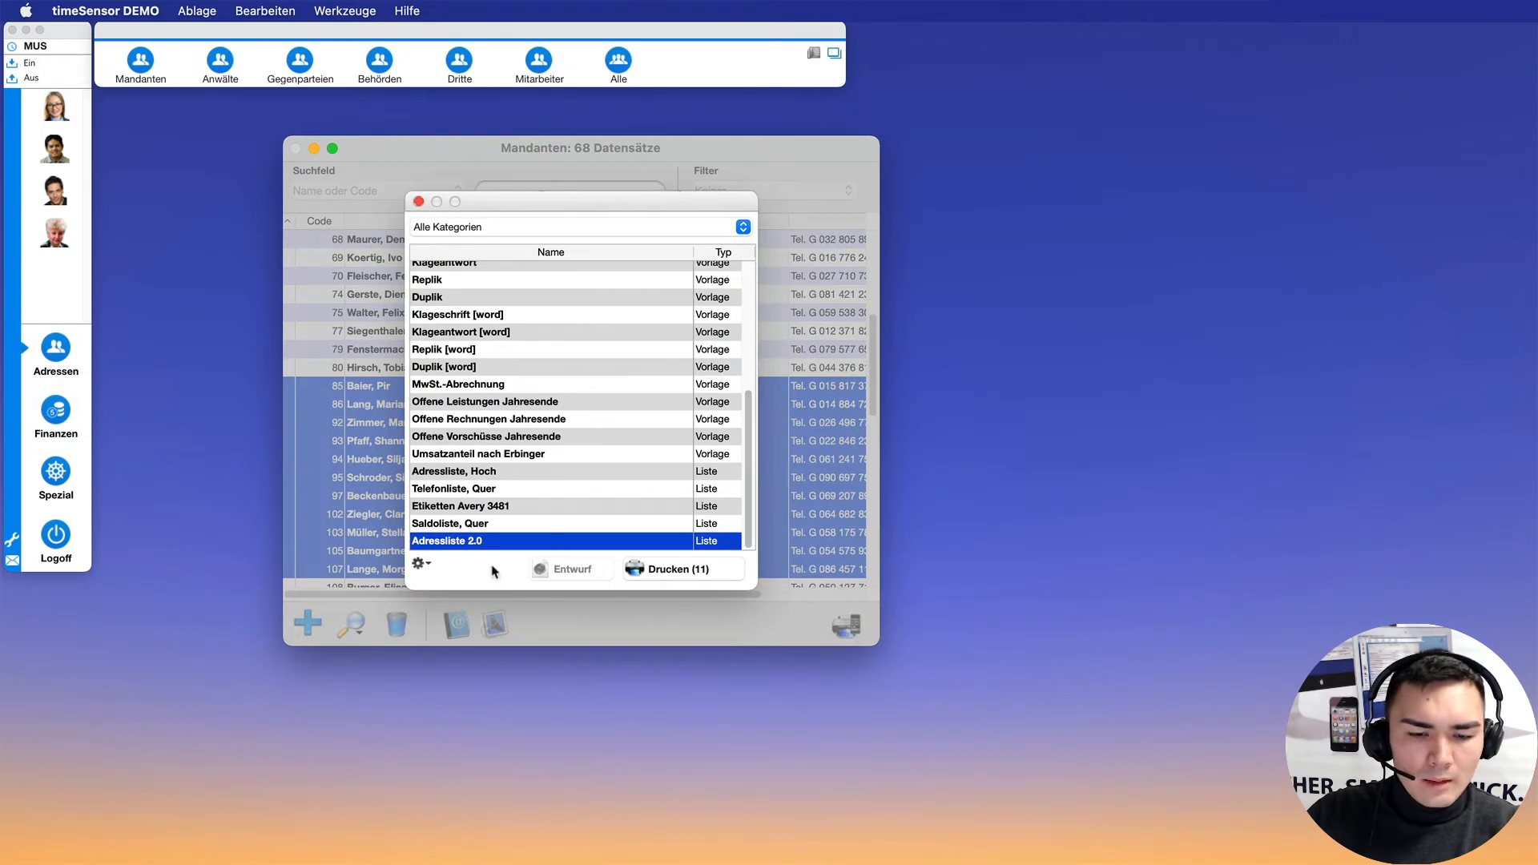
click(672, 568)
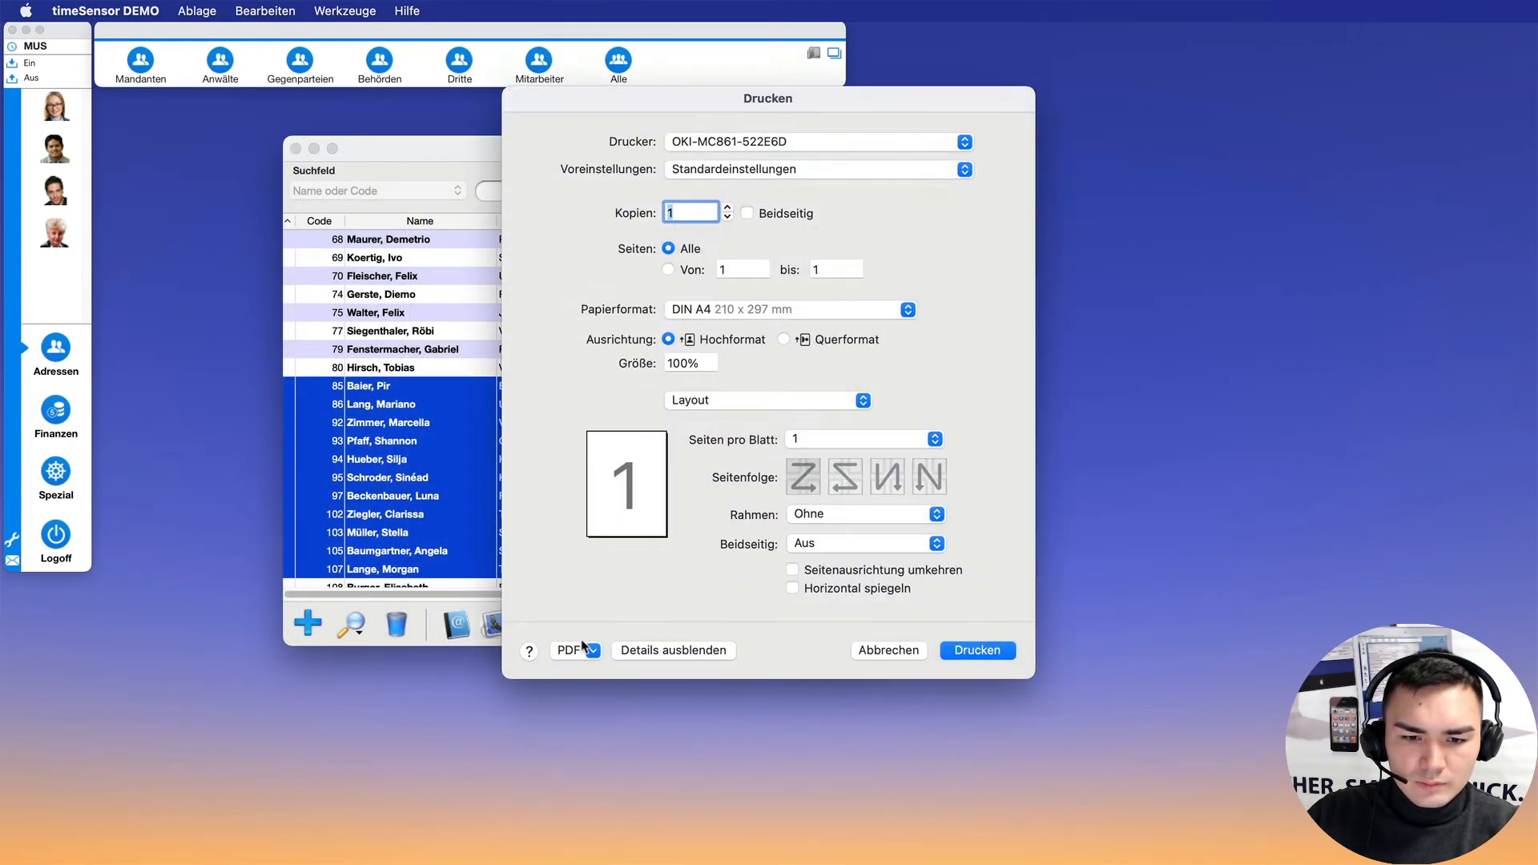
click(583, 649)
click(606, 675)
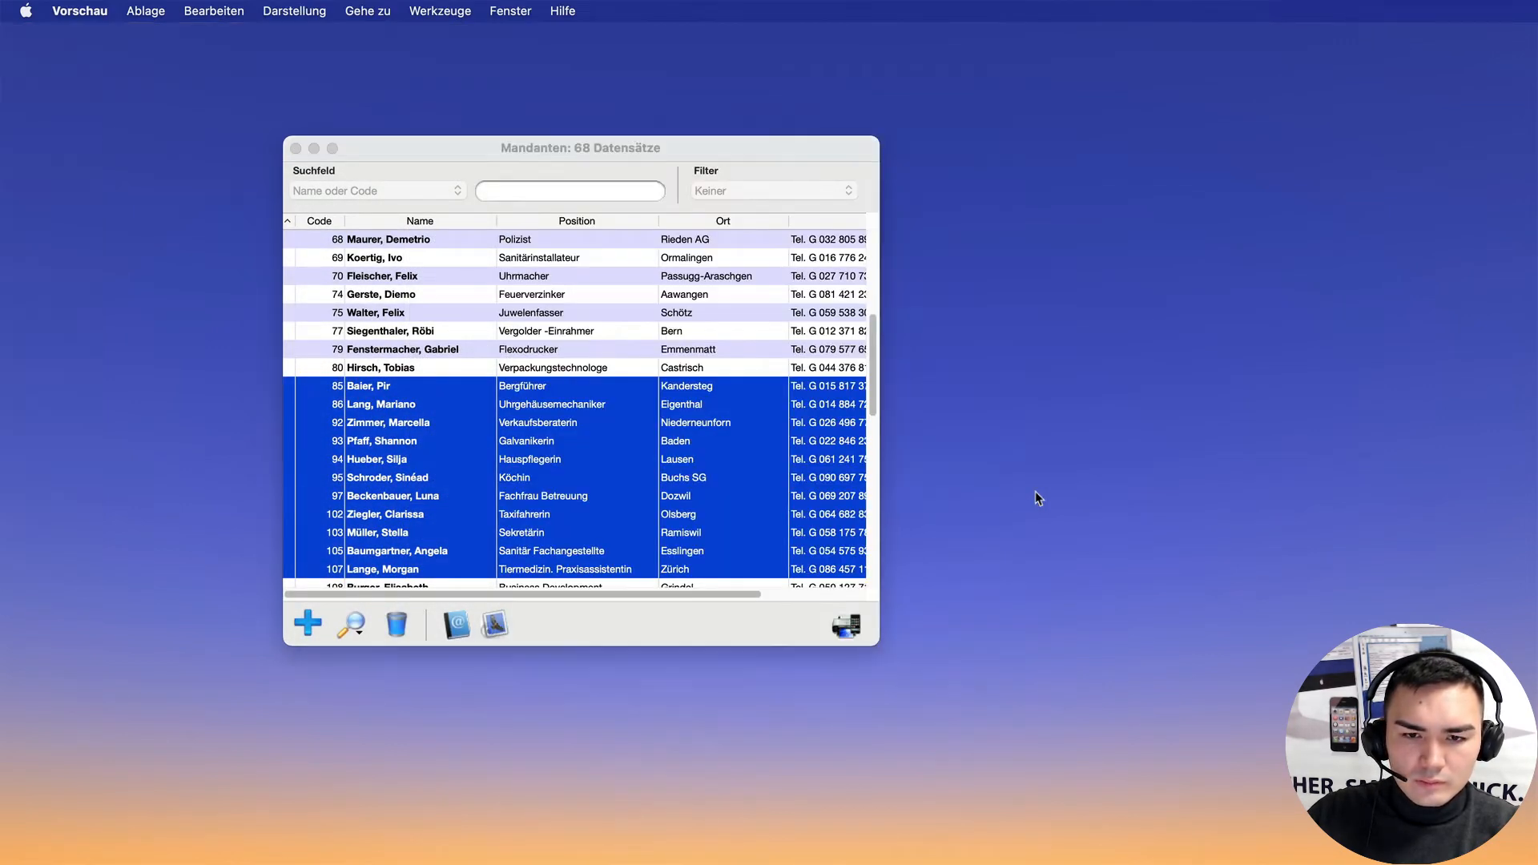
drag(233, 69, 688, 53)
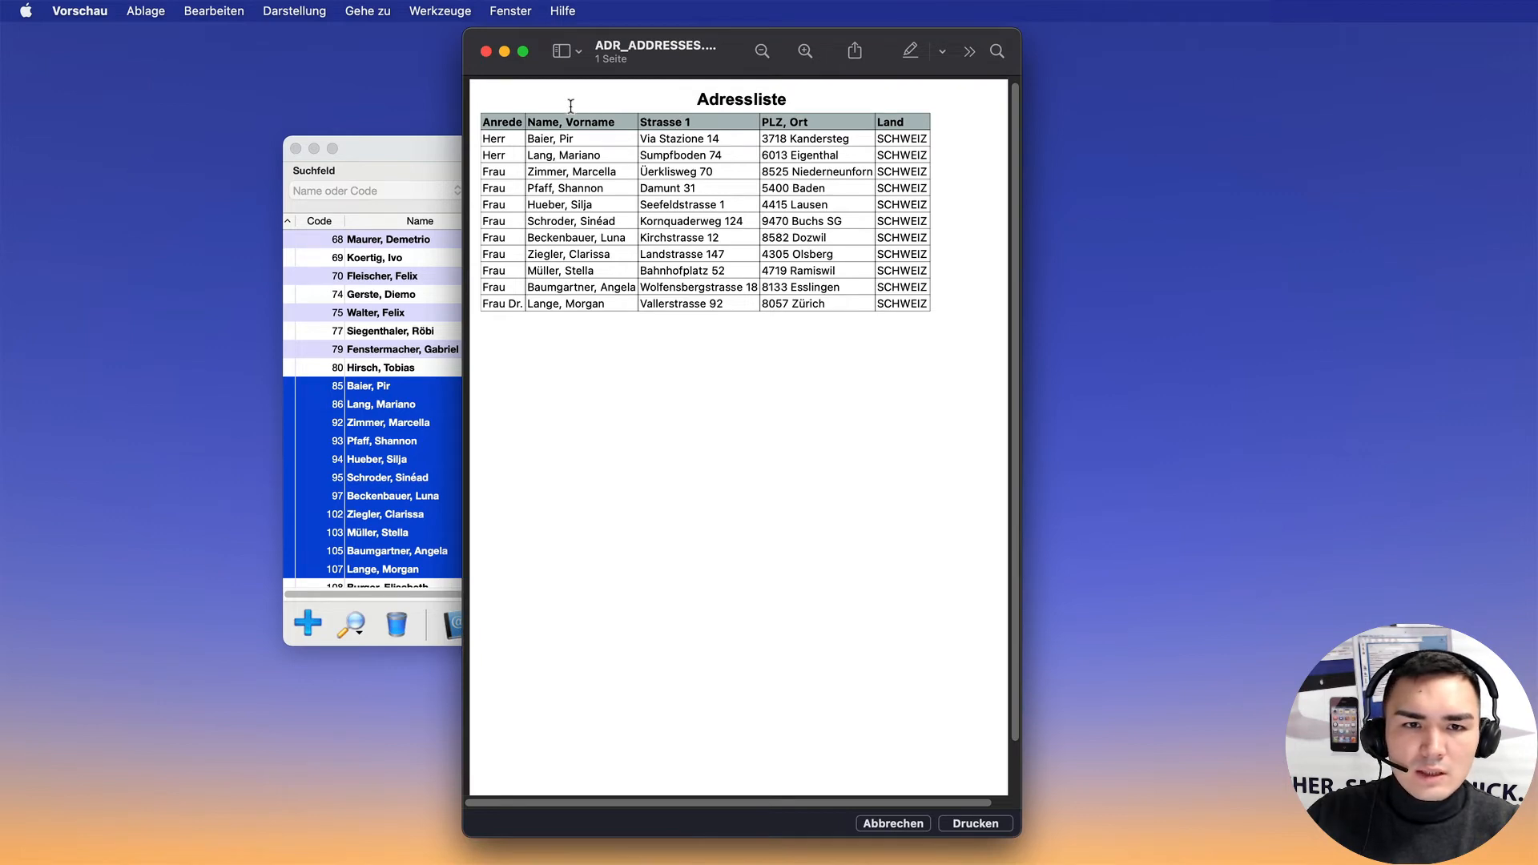
click(486, 53)
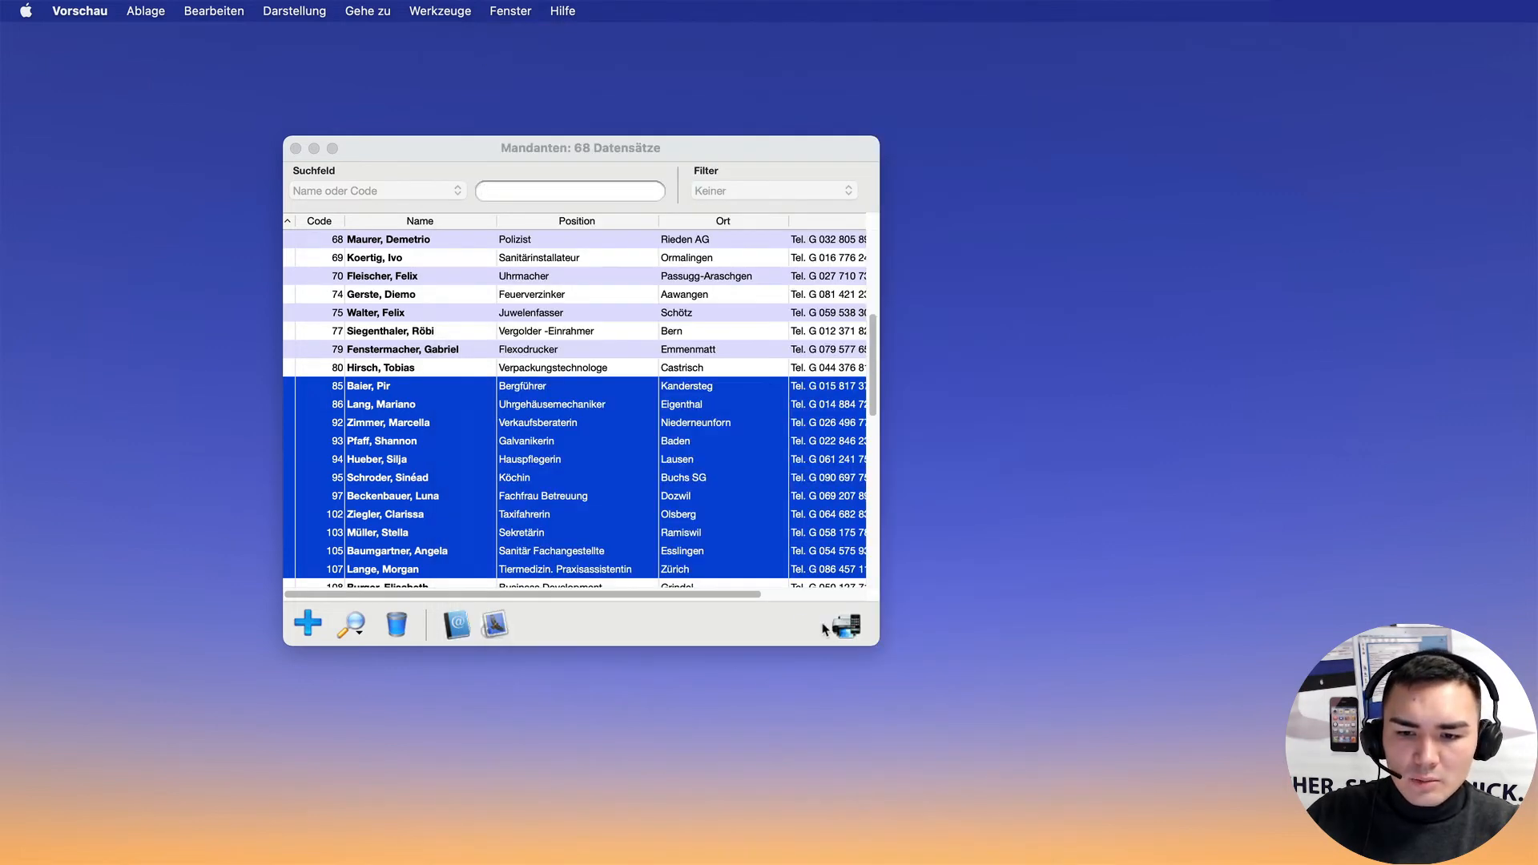
- Reopen Adressliste 2.0 in the list editor from the print selection of the client list
click(846, 623)
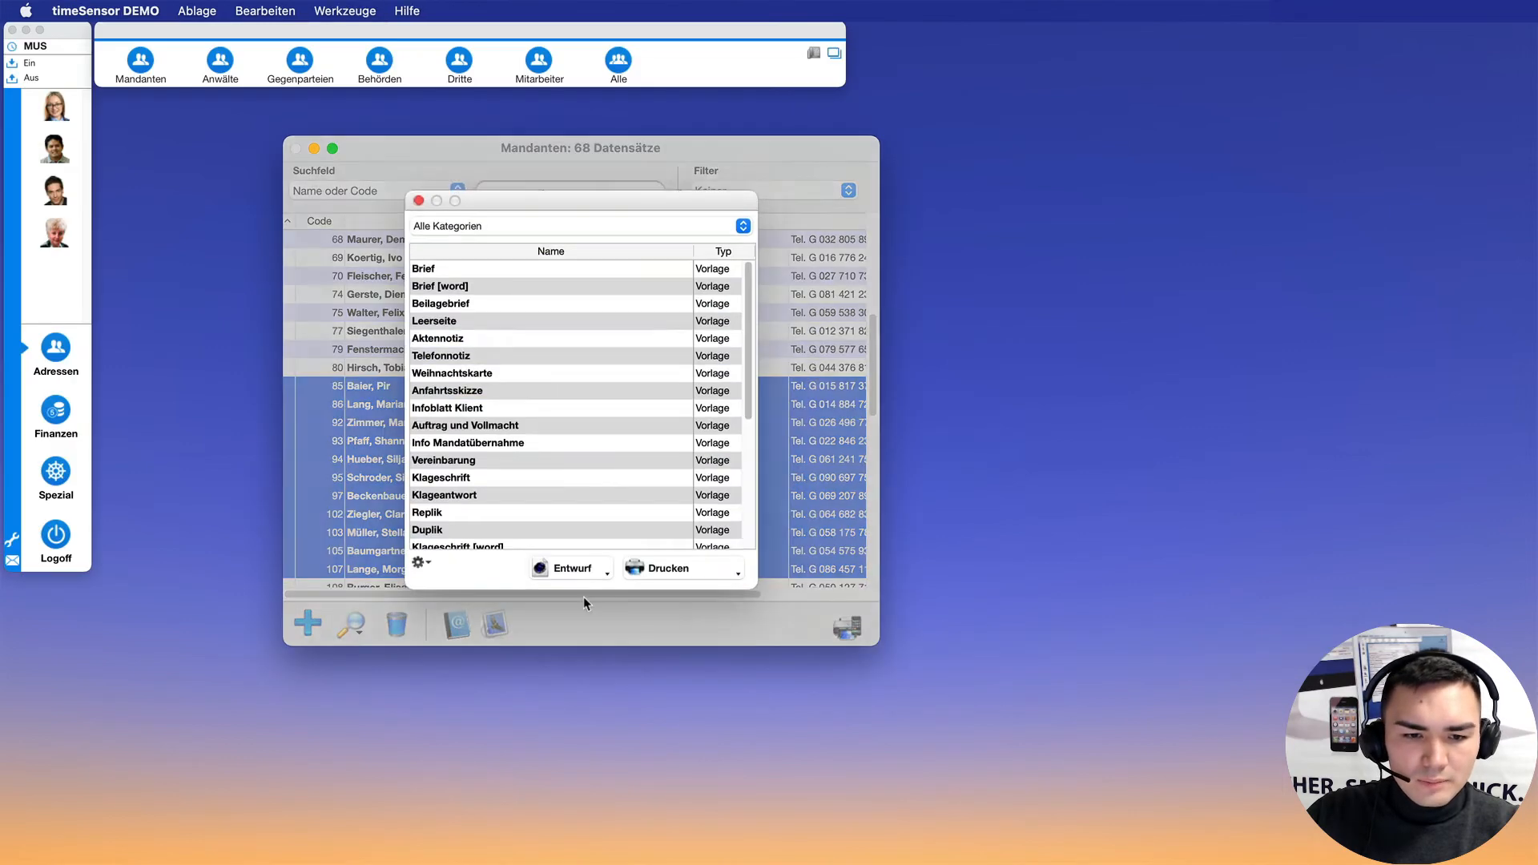
click(420, 563)
click(478, 630)
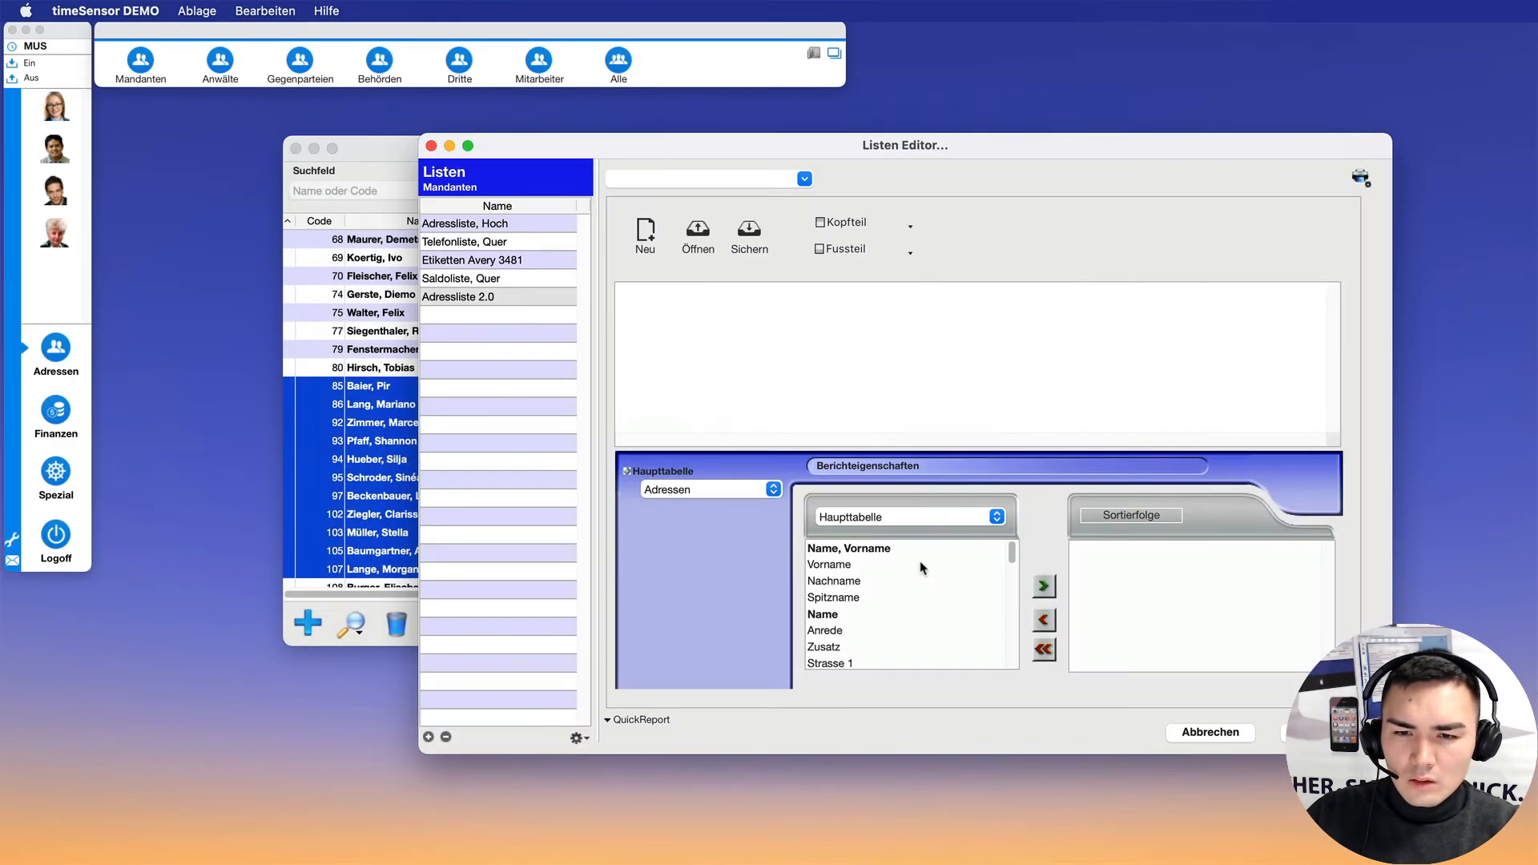
- Turn off the automatic width (Automatische Breite) for all five columns of Adressliste 2.0
right_click(773, 299)
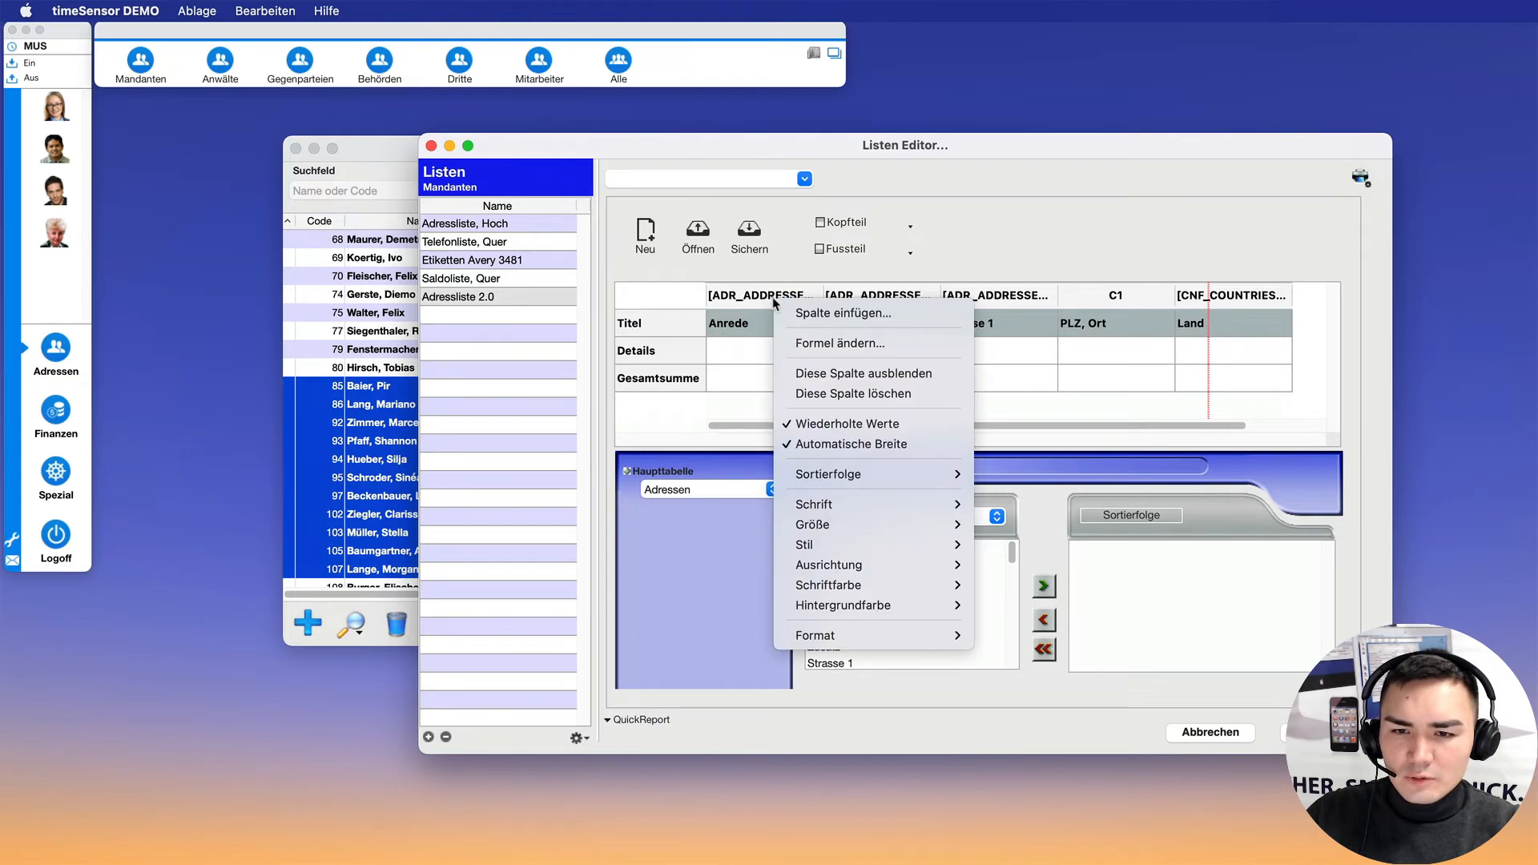
click(833, 447)
right_click(875, 298)
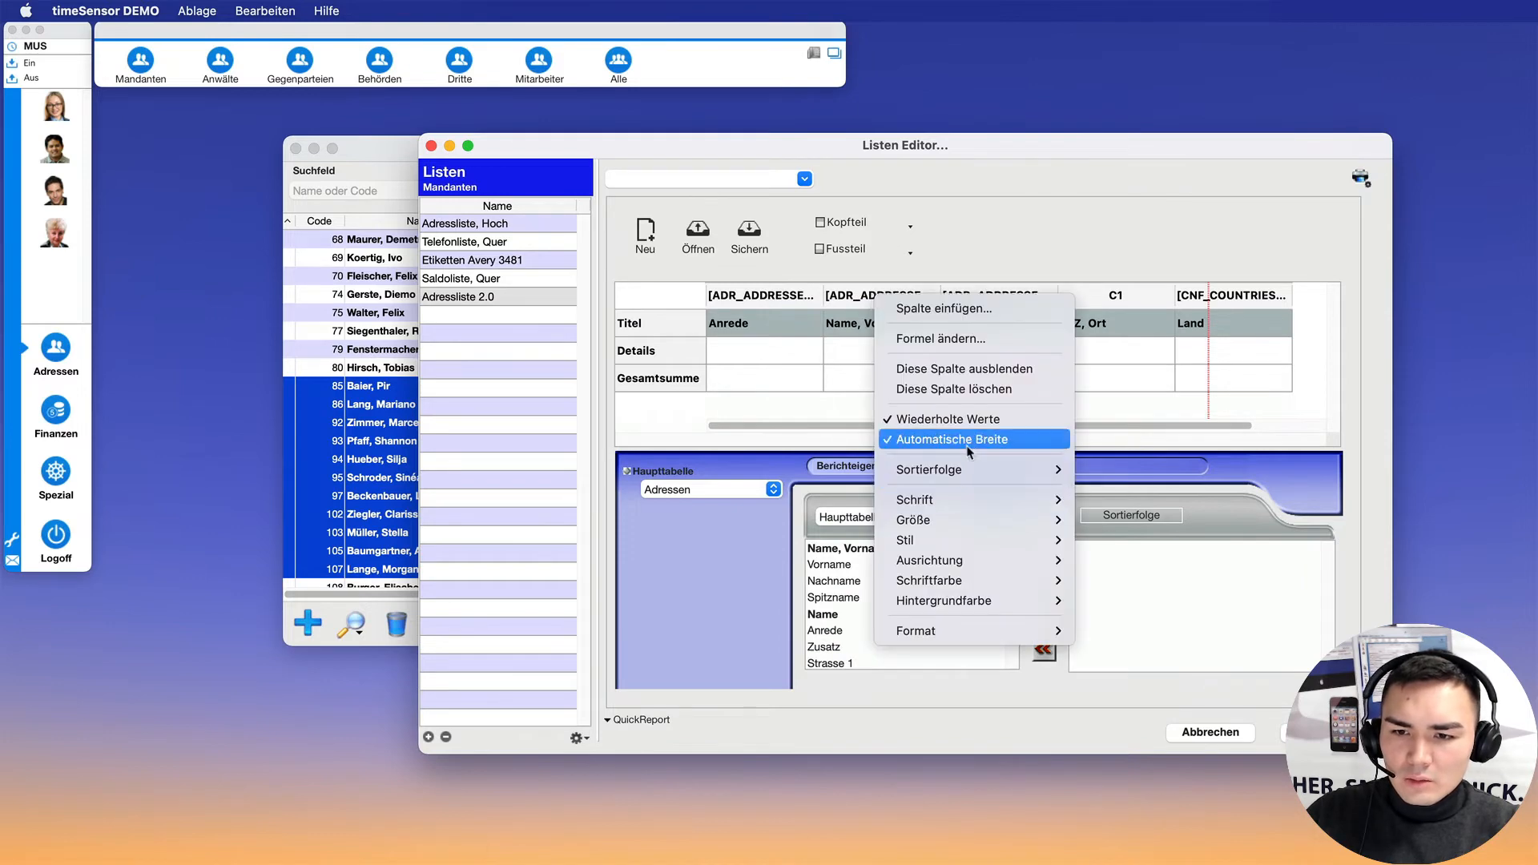
click(986, 301)
right_click(981, 298)
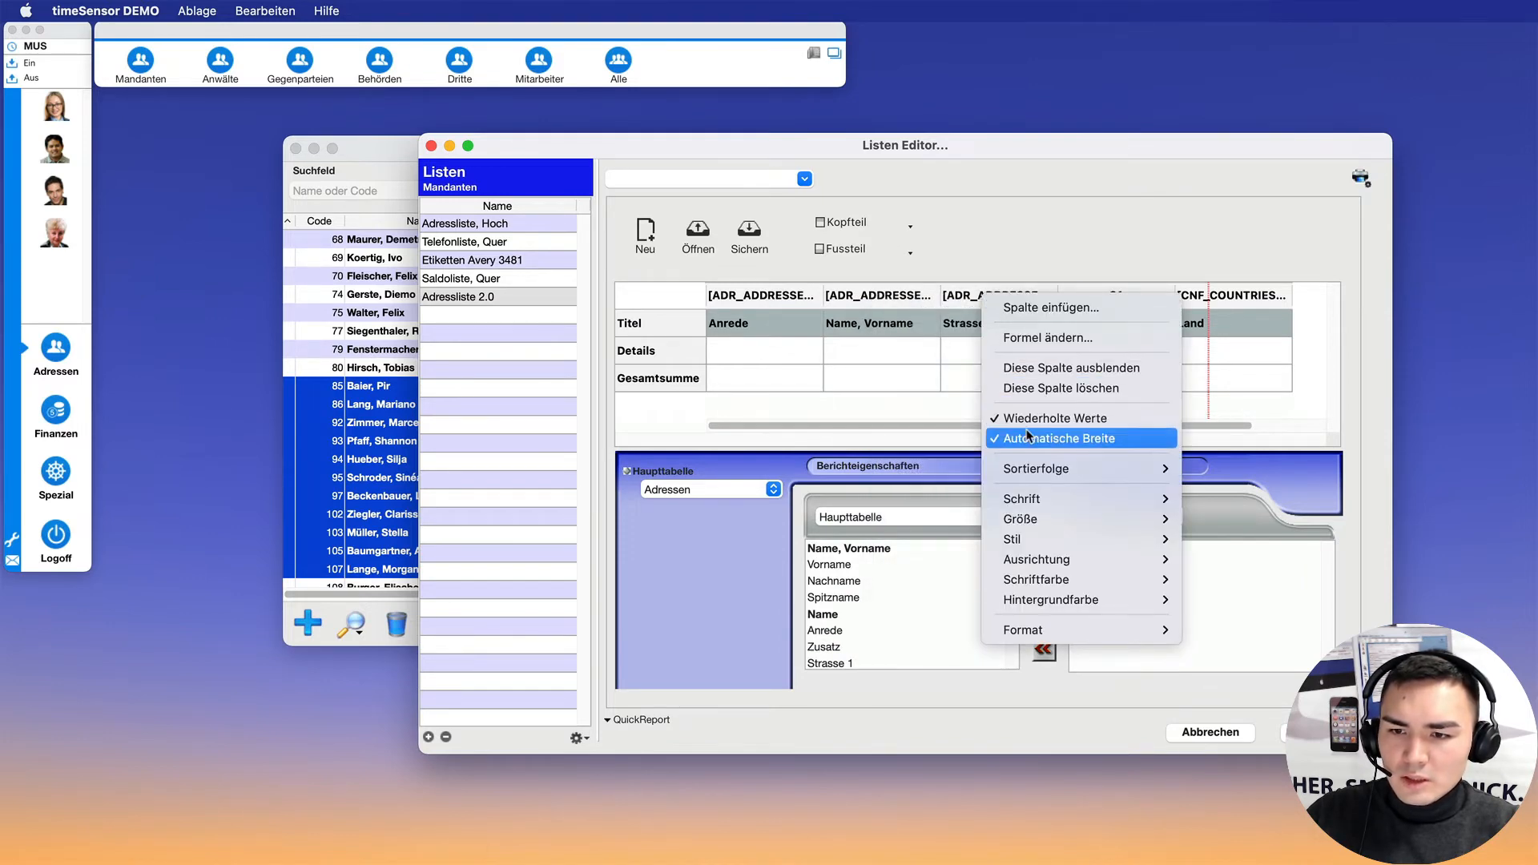
click(995, 439)
right_click(1093, 290)
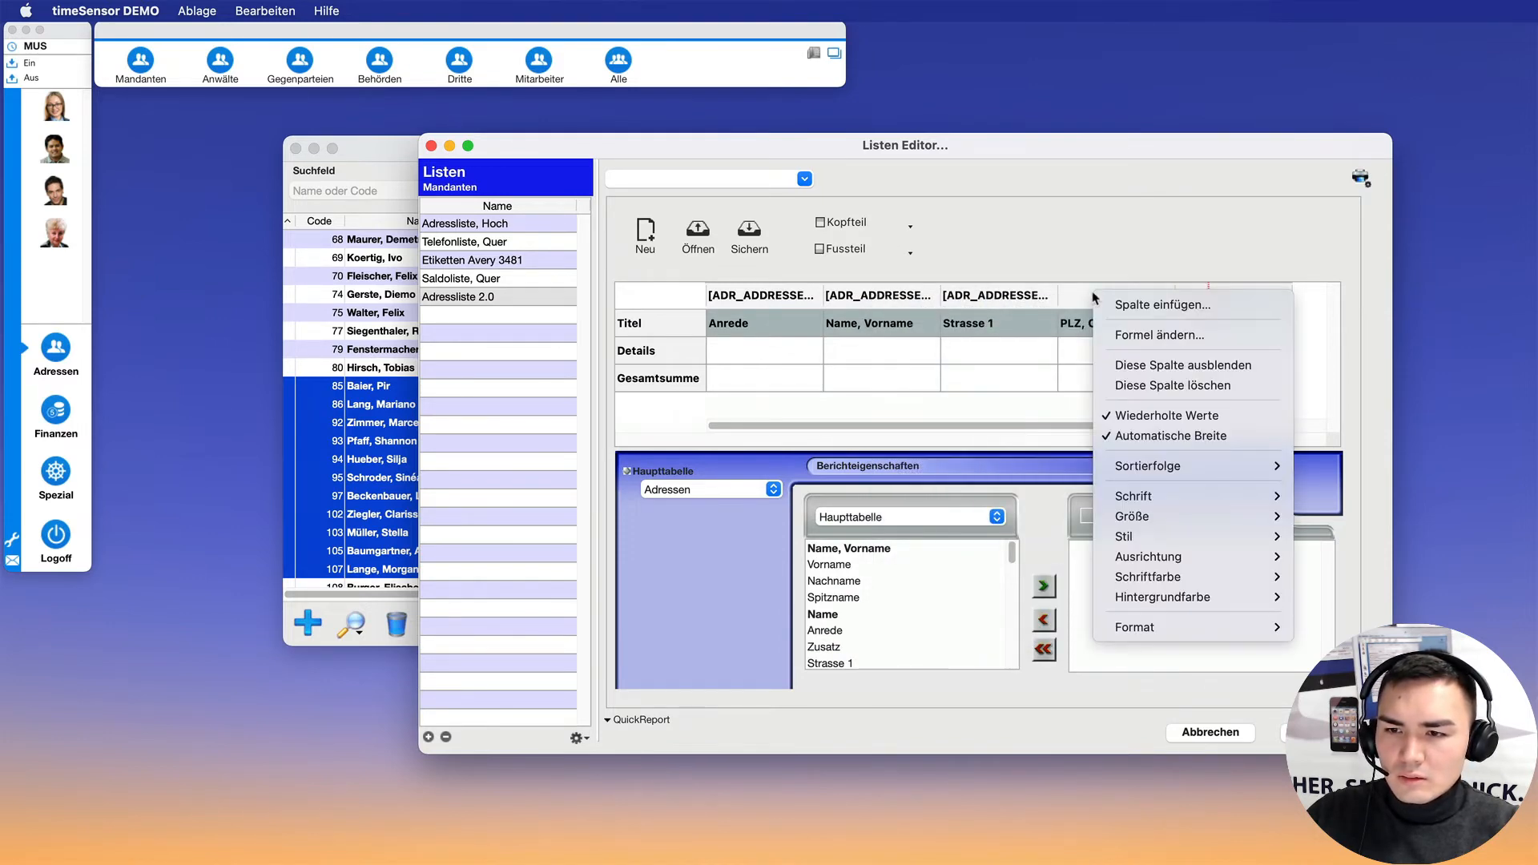
click(1137, 433)
right_click(1201, 295)
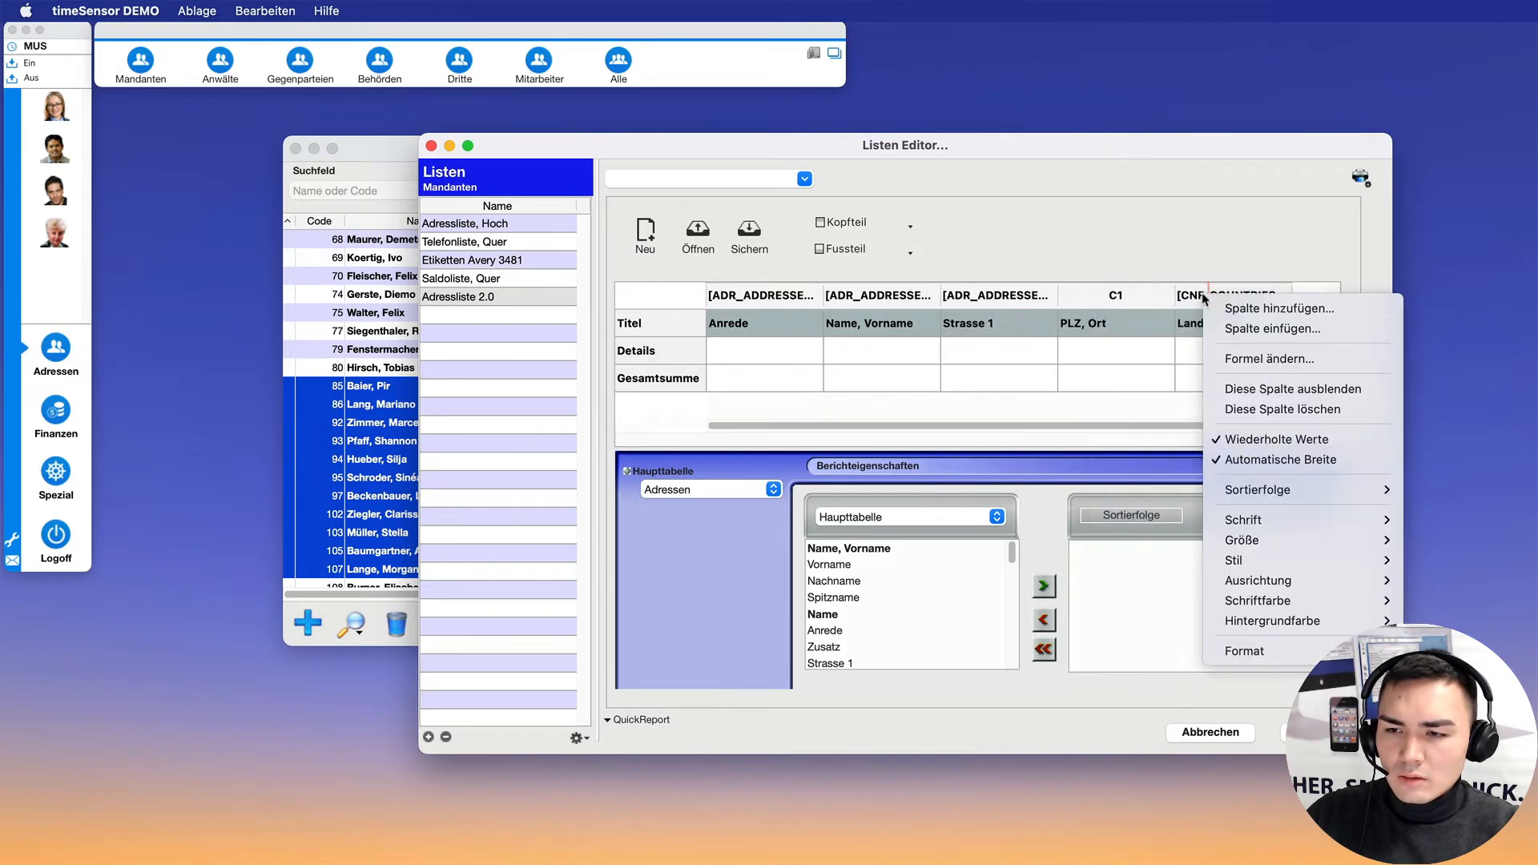
click(1294, 454)
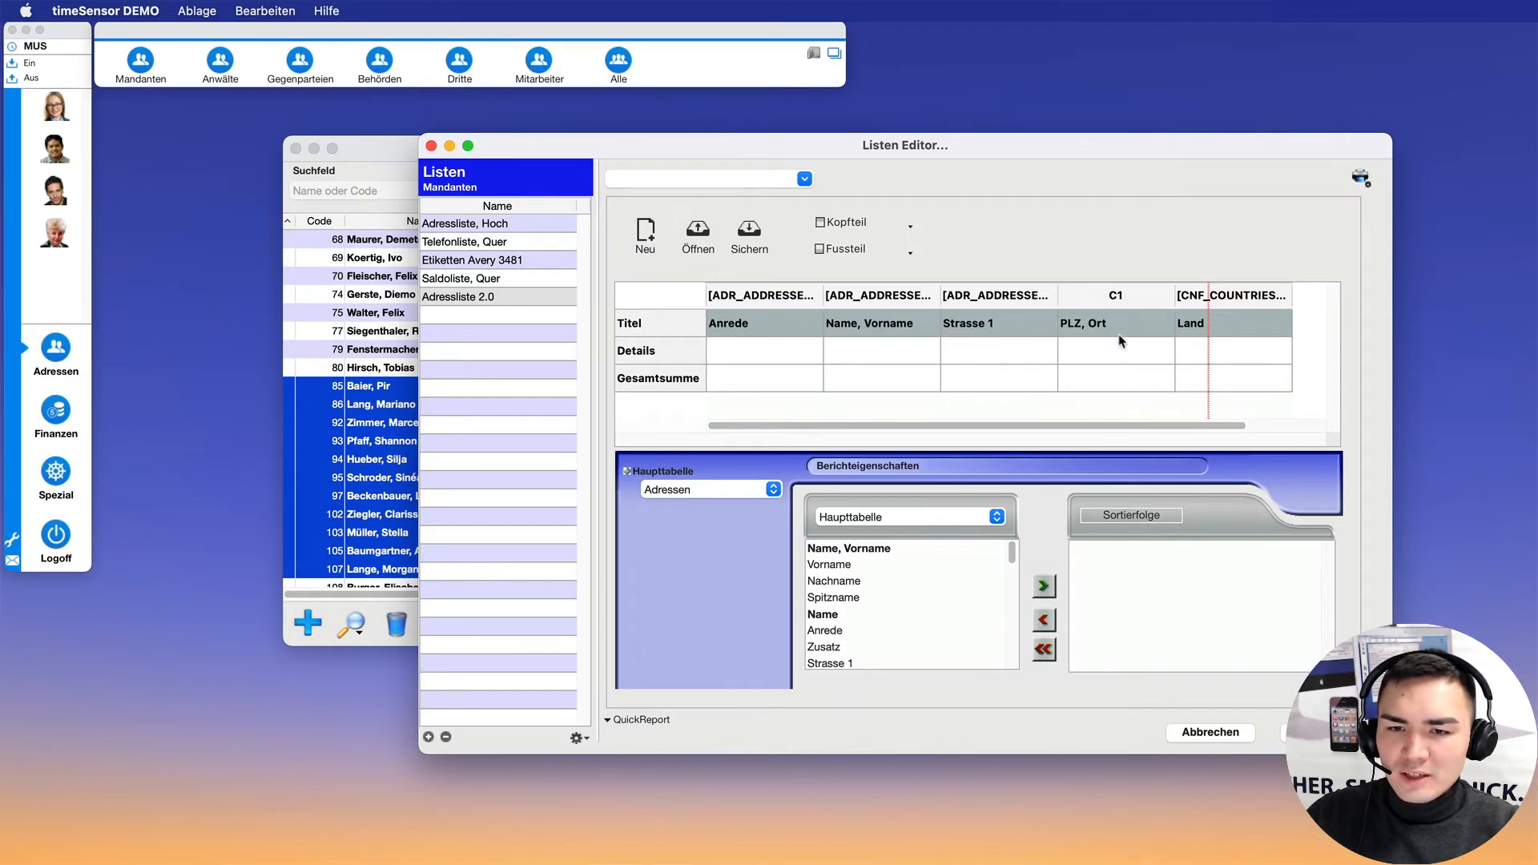
- Narrow the Anrede, PLZ, Ort and Land columns until the table fits inside the red page-edge line, and save the list
drag(822, 290, 776, 289)
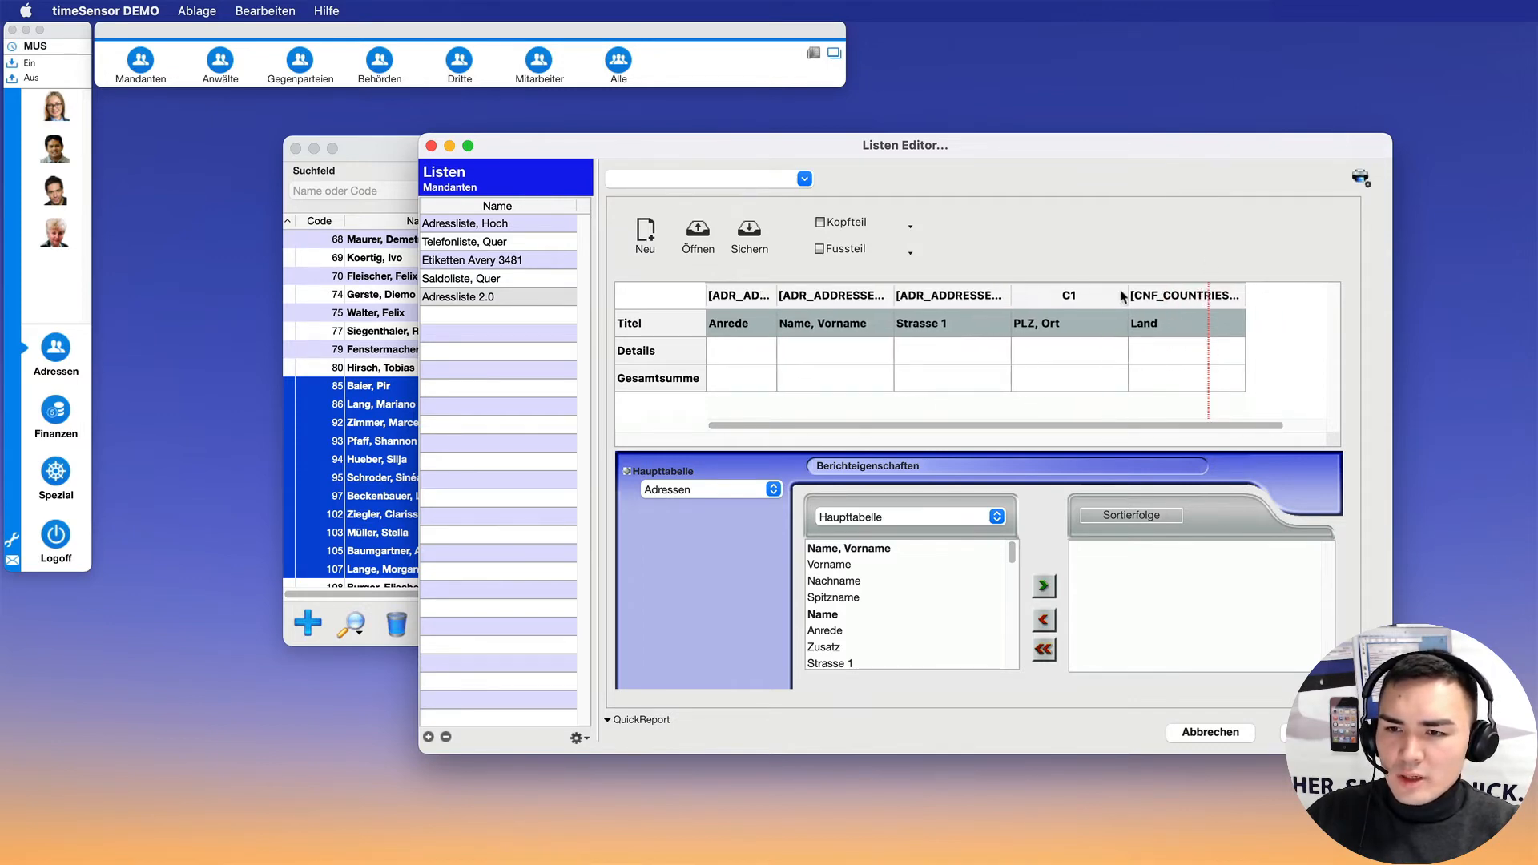
drag(1128, 290, 1111, 290)
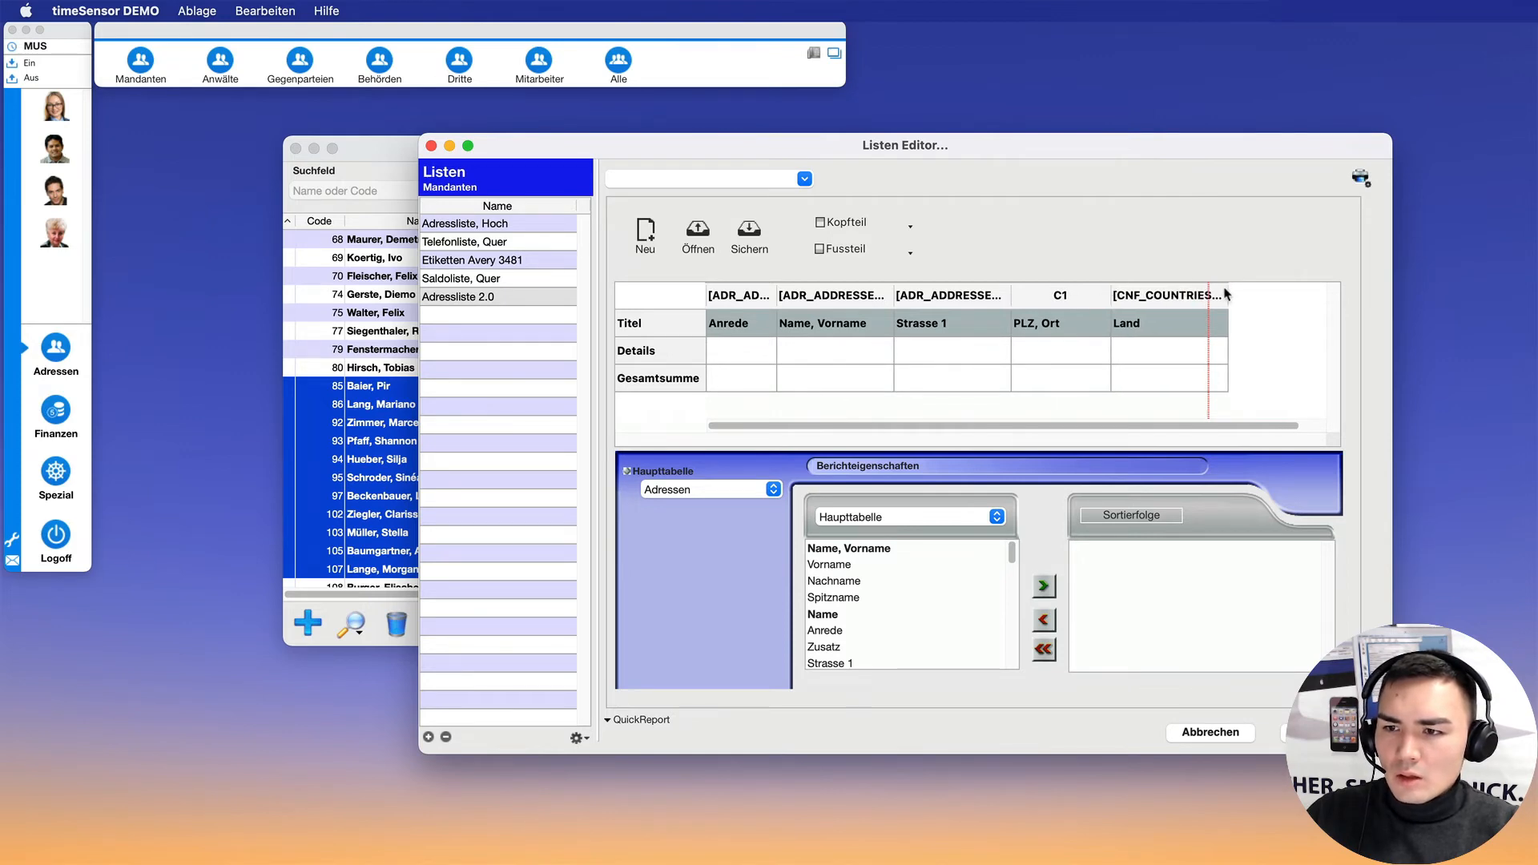
drag(1228, 290, 1204, 291)
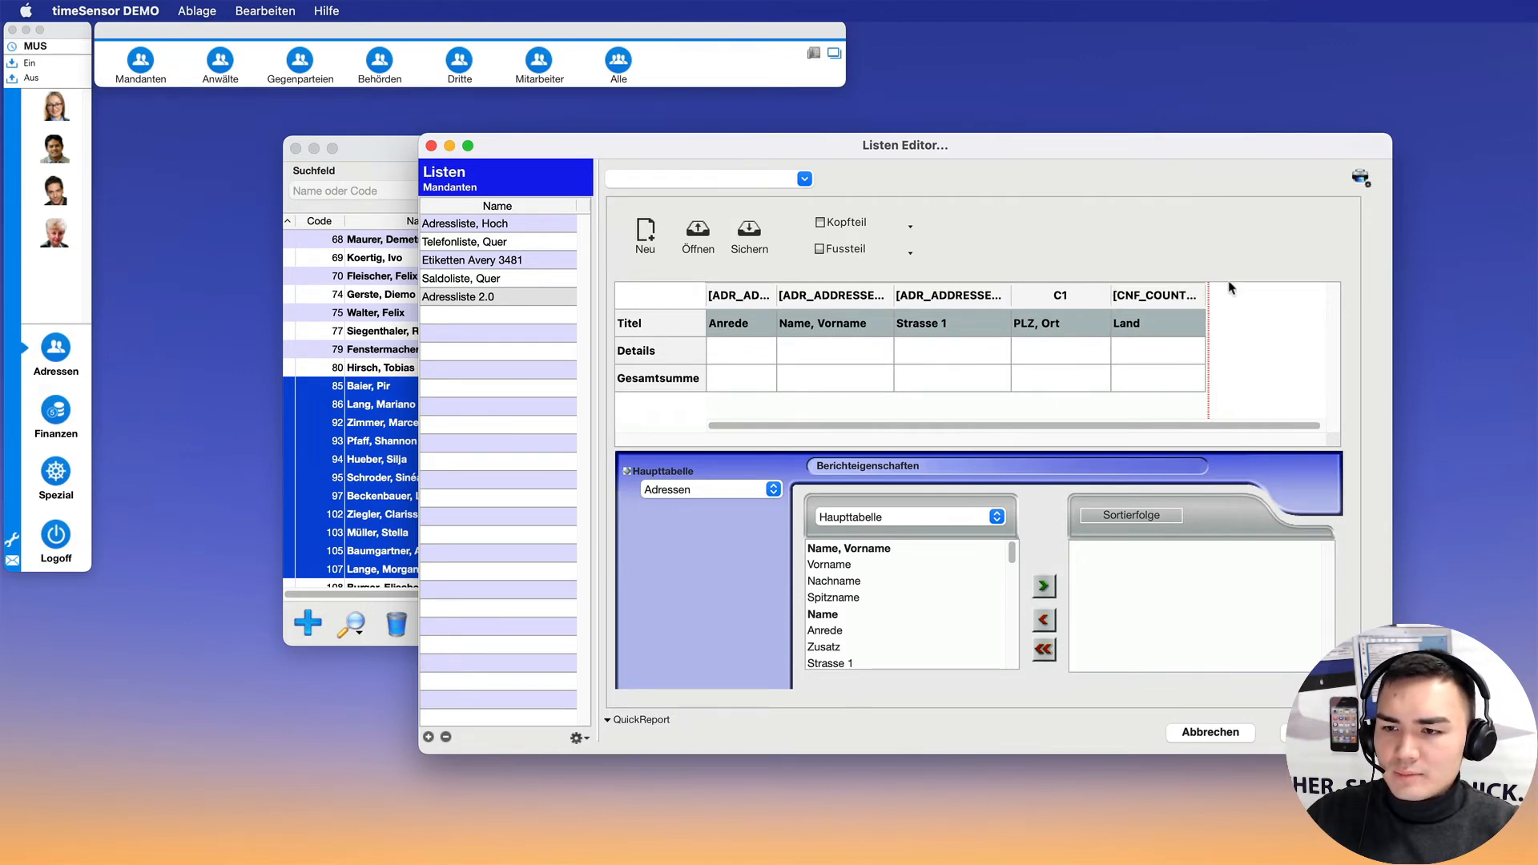
click(1313, 732)
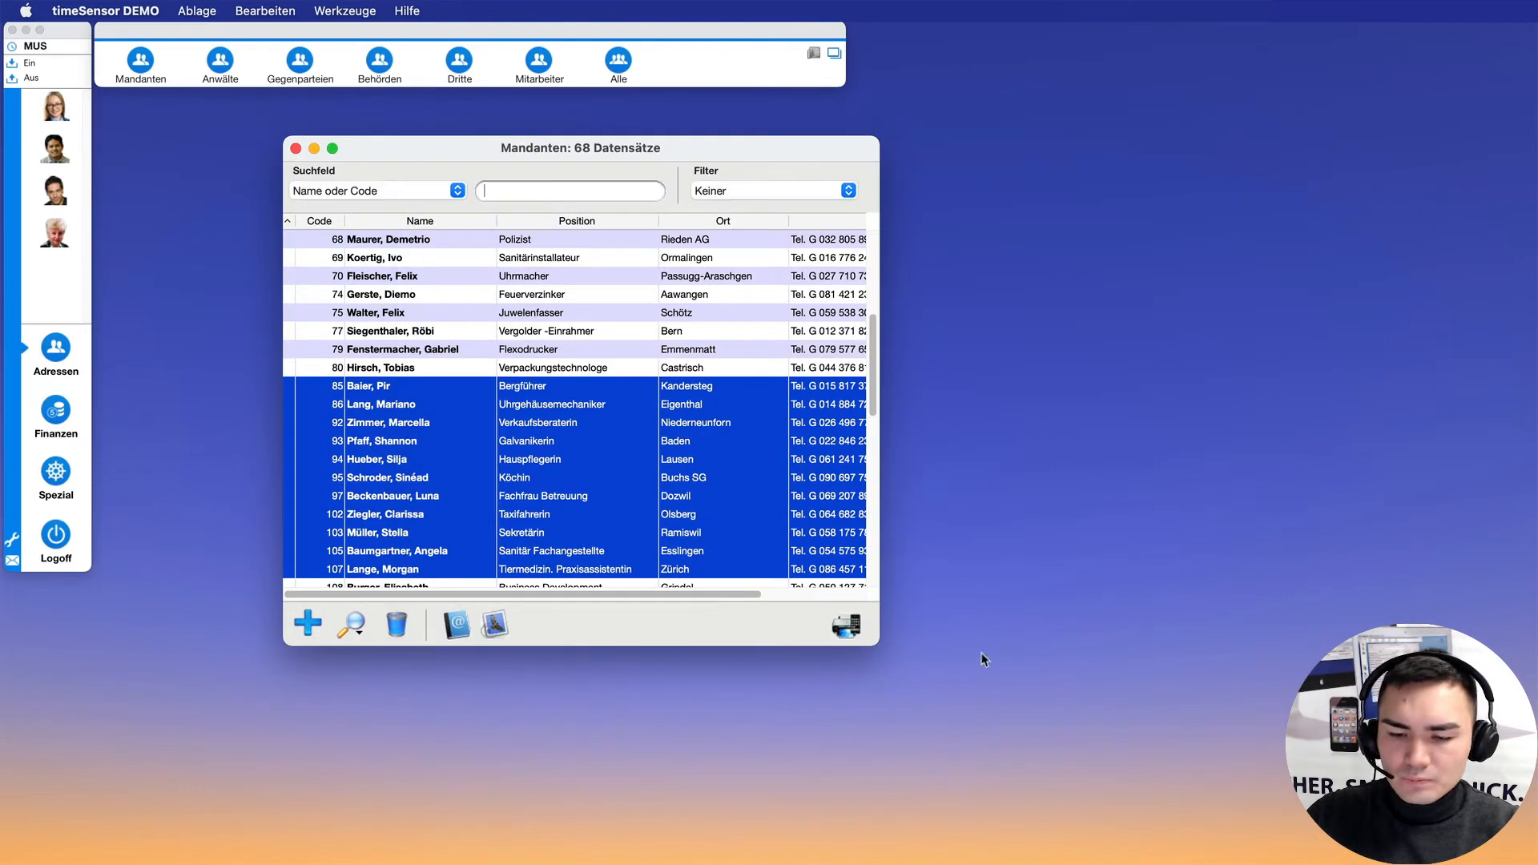
- Open the eleven selected clients with Adressliste 2.0 as a PDF in Vorschau and examine the column widths
click(847, 625)
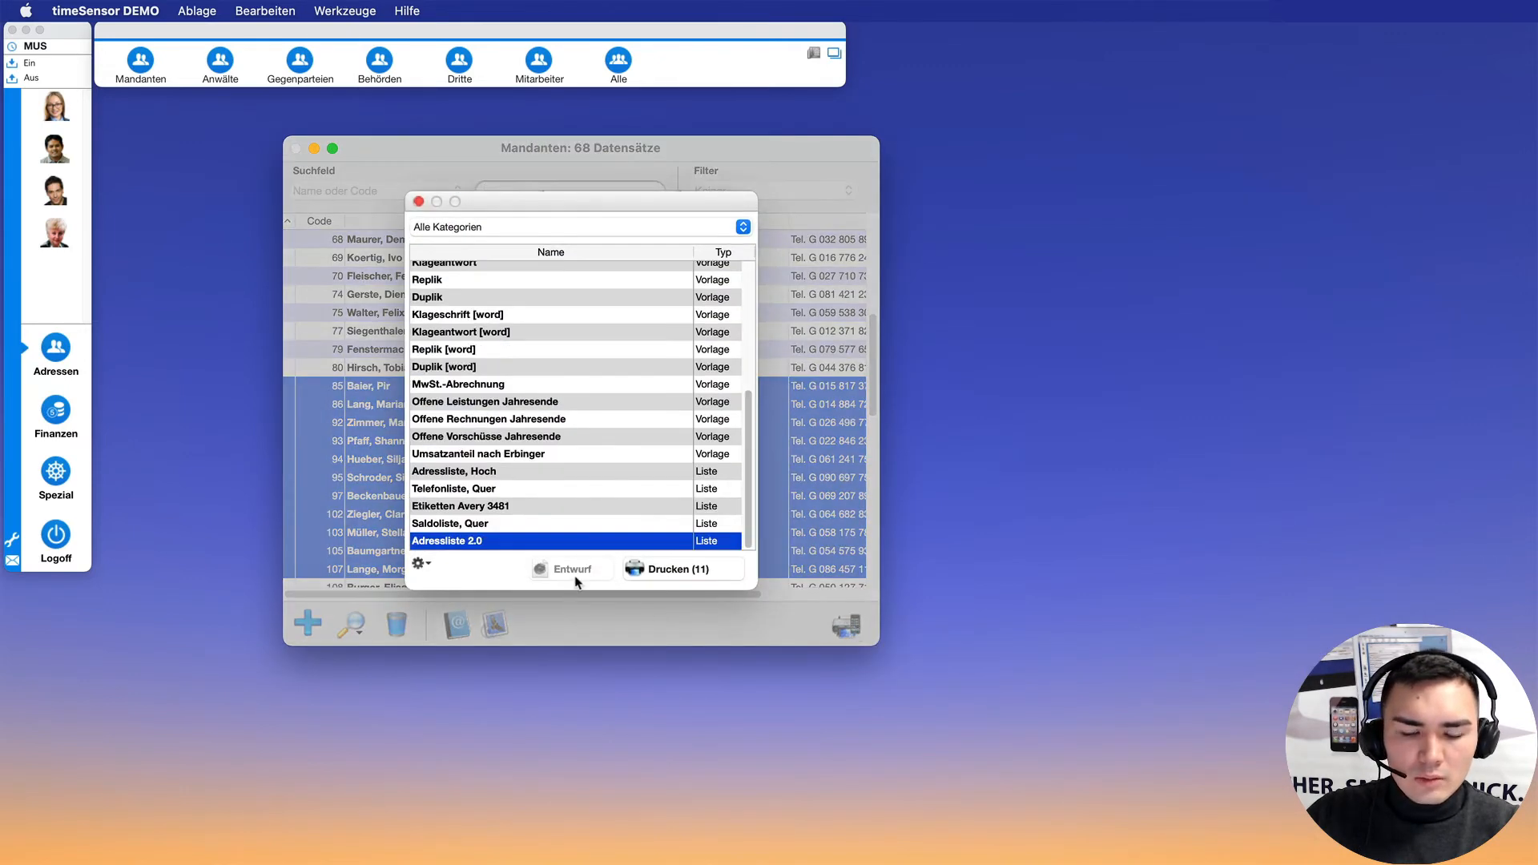
click(650, 570)
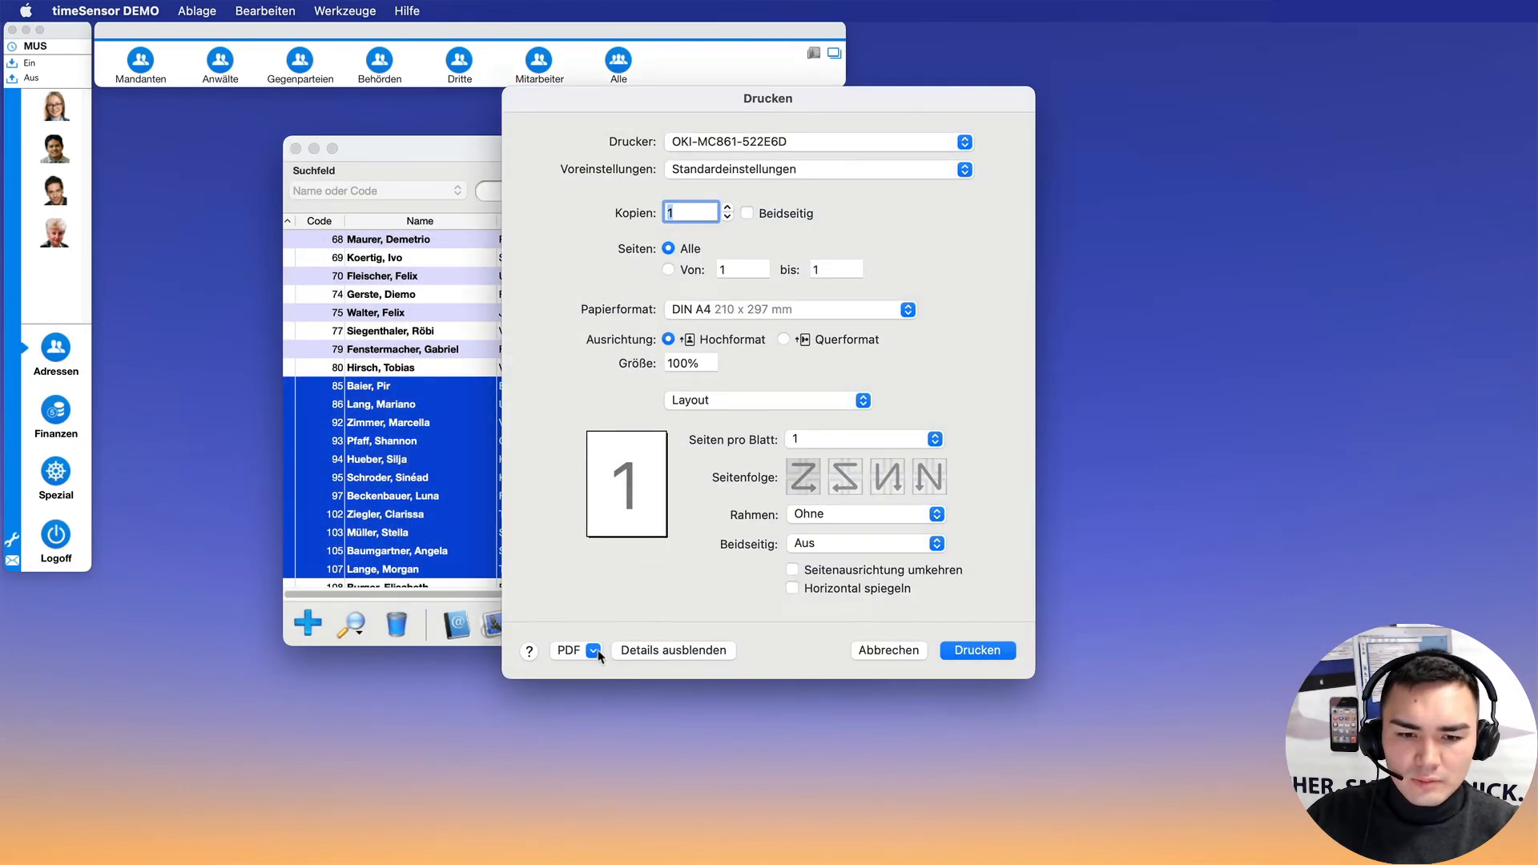
click(593, 650)
click(609, 677)
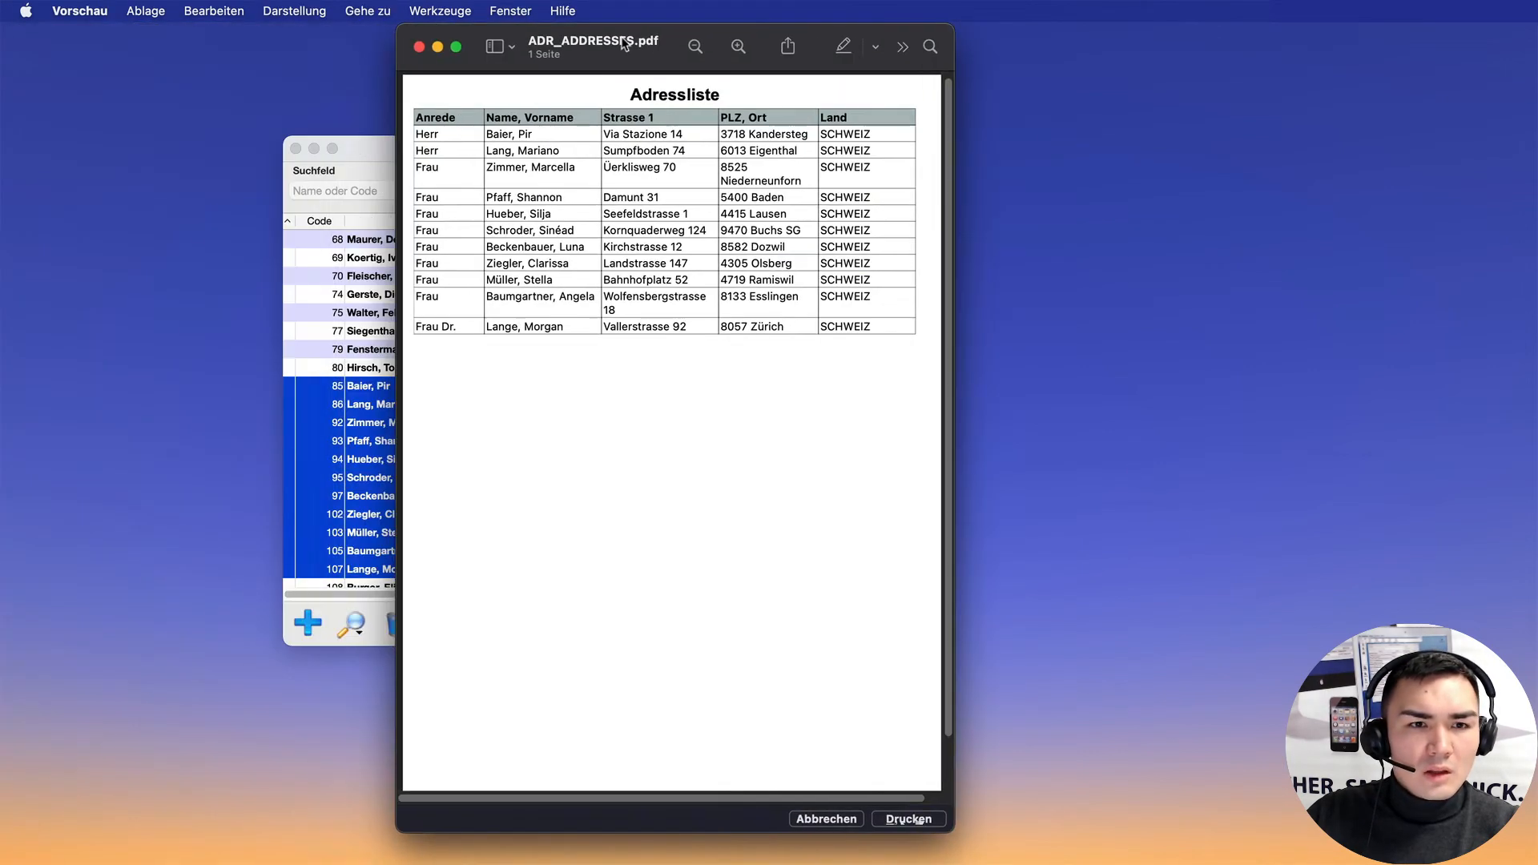
drag(232, 48, 624, 44)
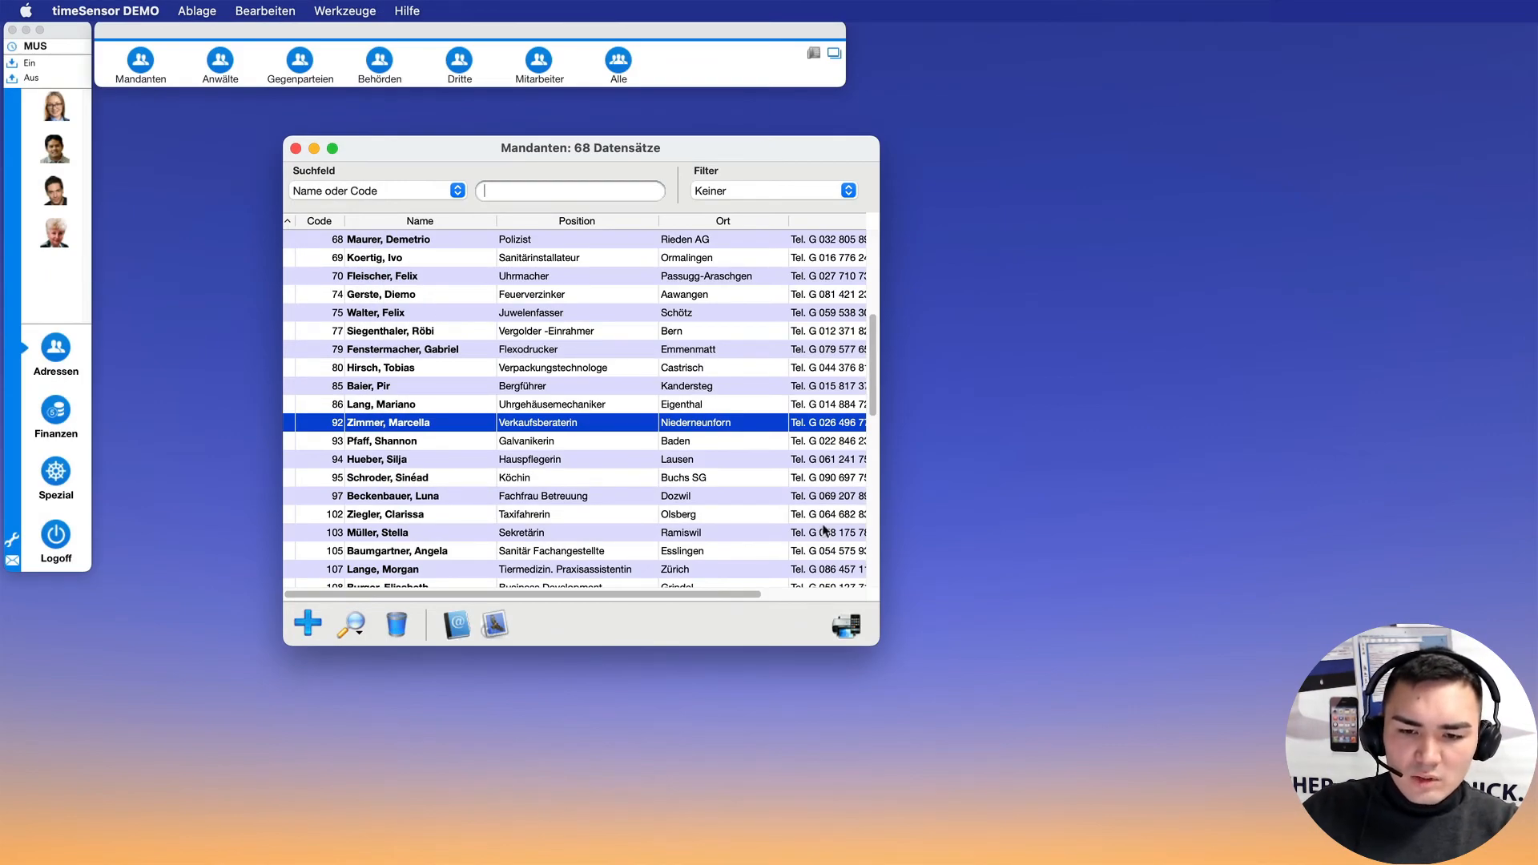
- Create a new list from the client list's print selection and name it Etikette 3x7
click(847, 625)
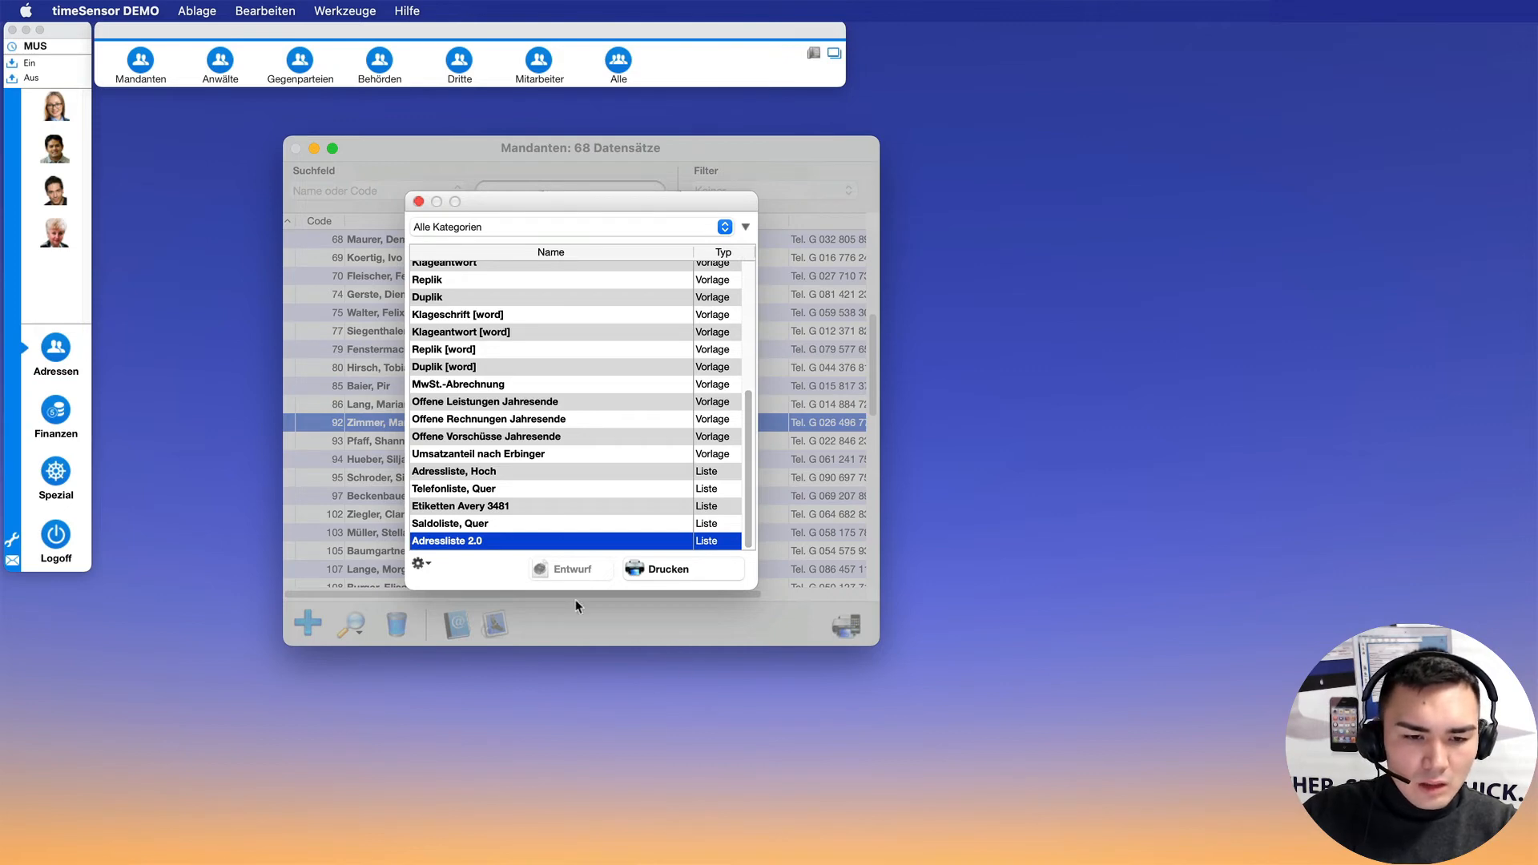
click(418, 564)
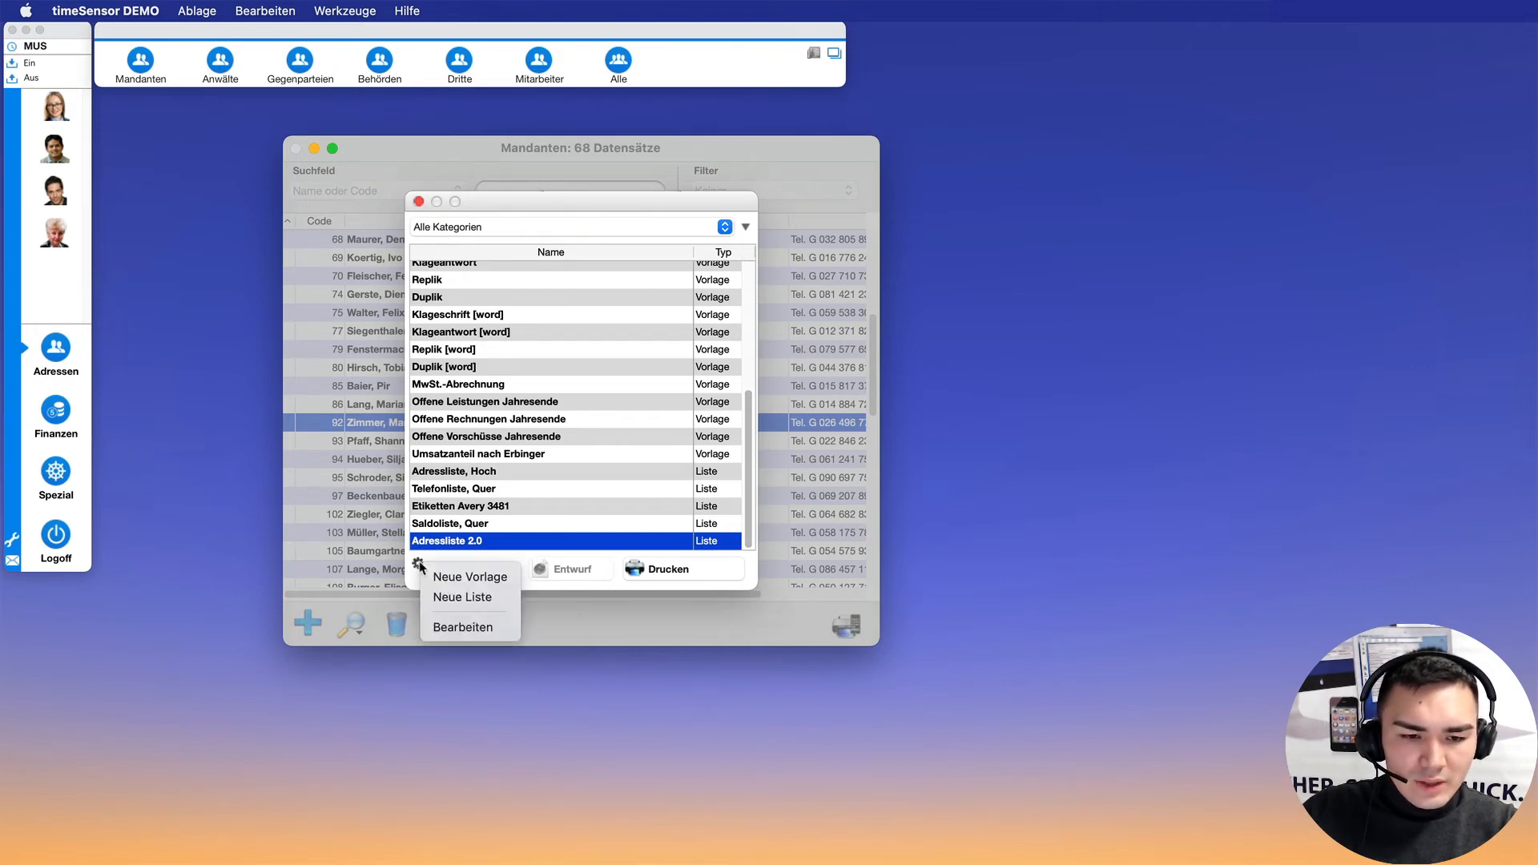
click(459, 597)
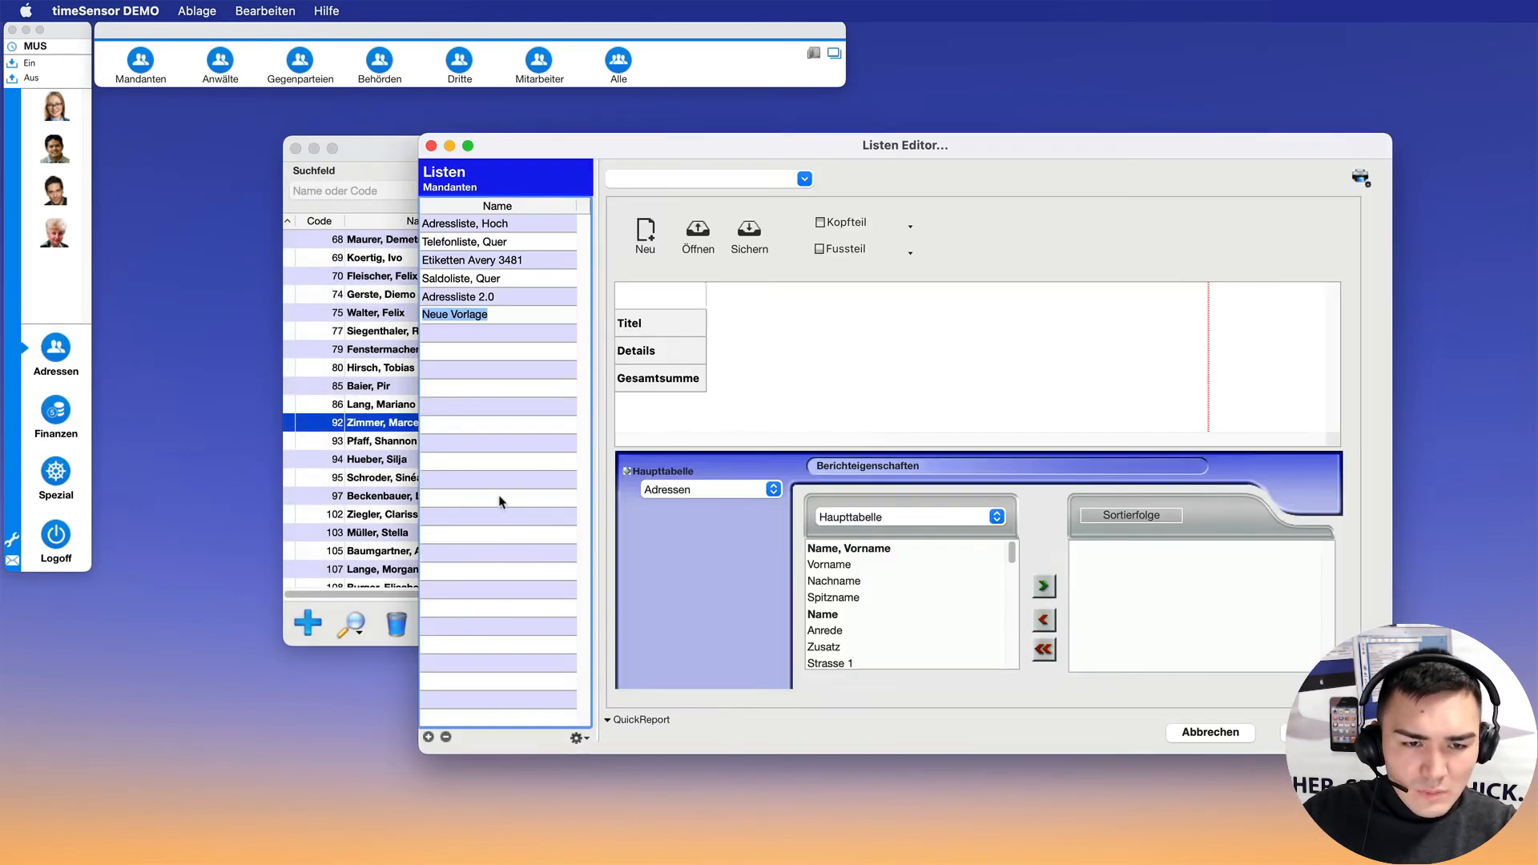
text(Eti)
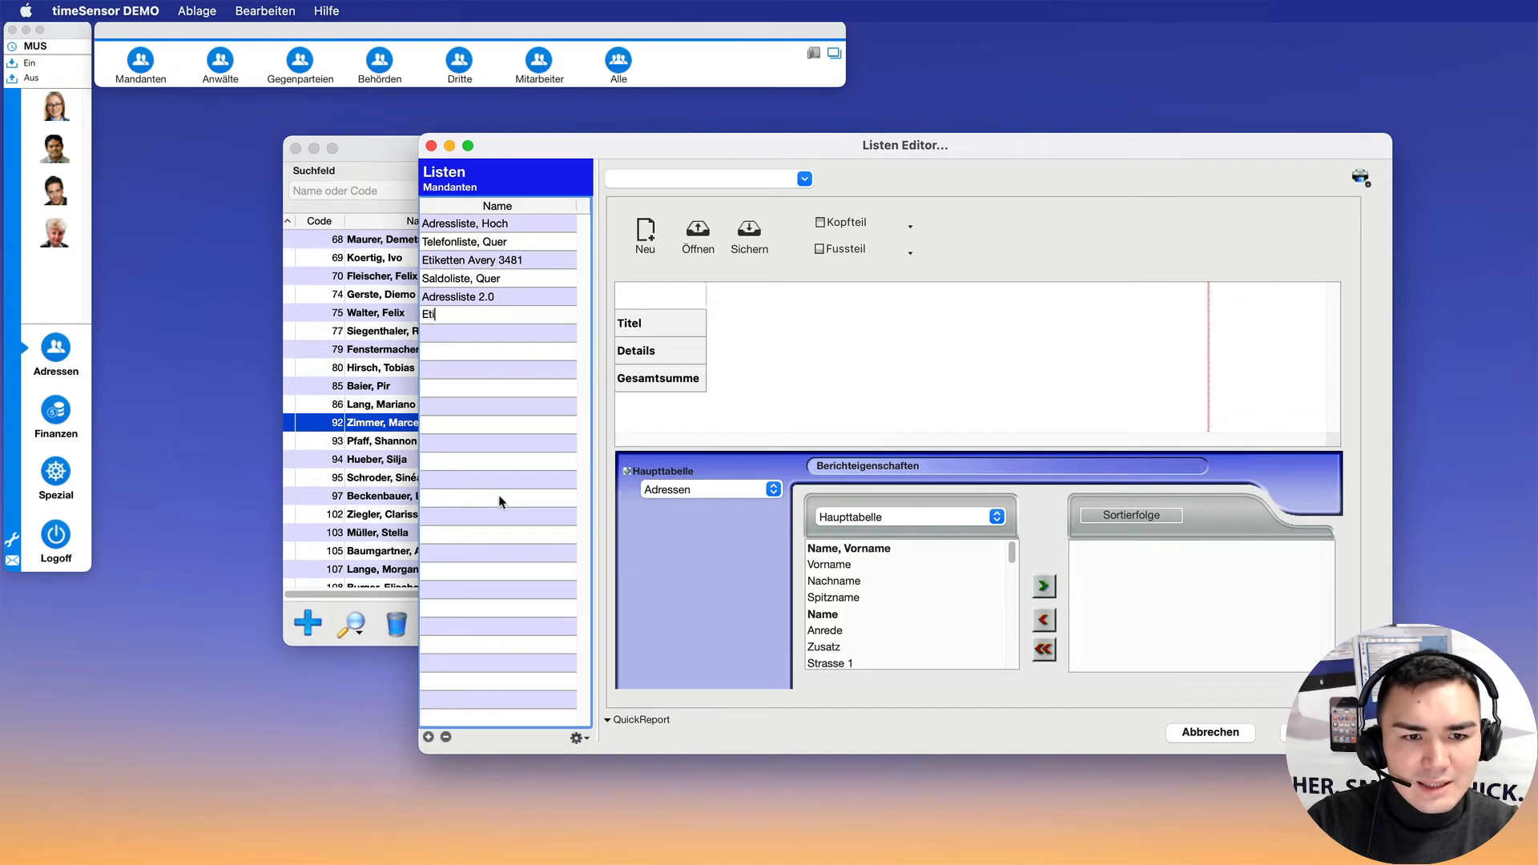
text(kette 3x7)
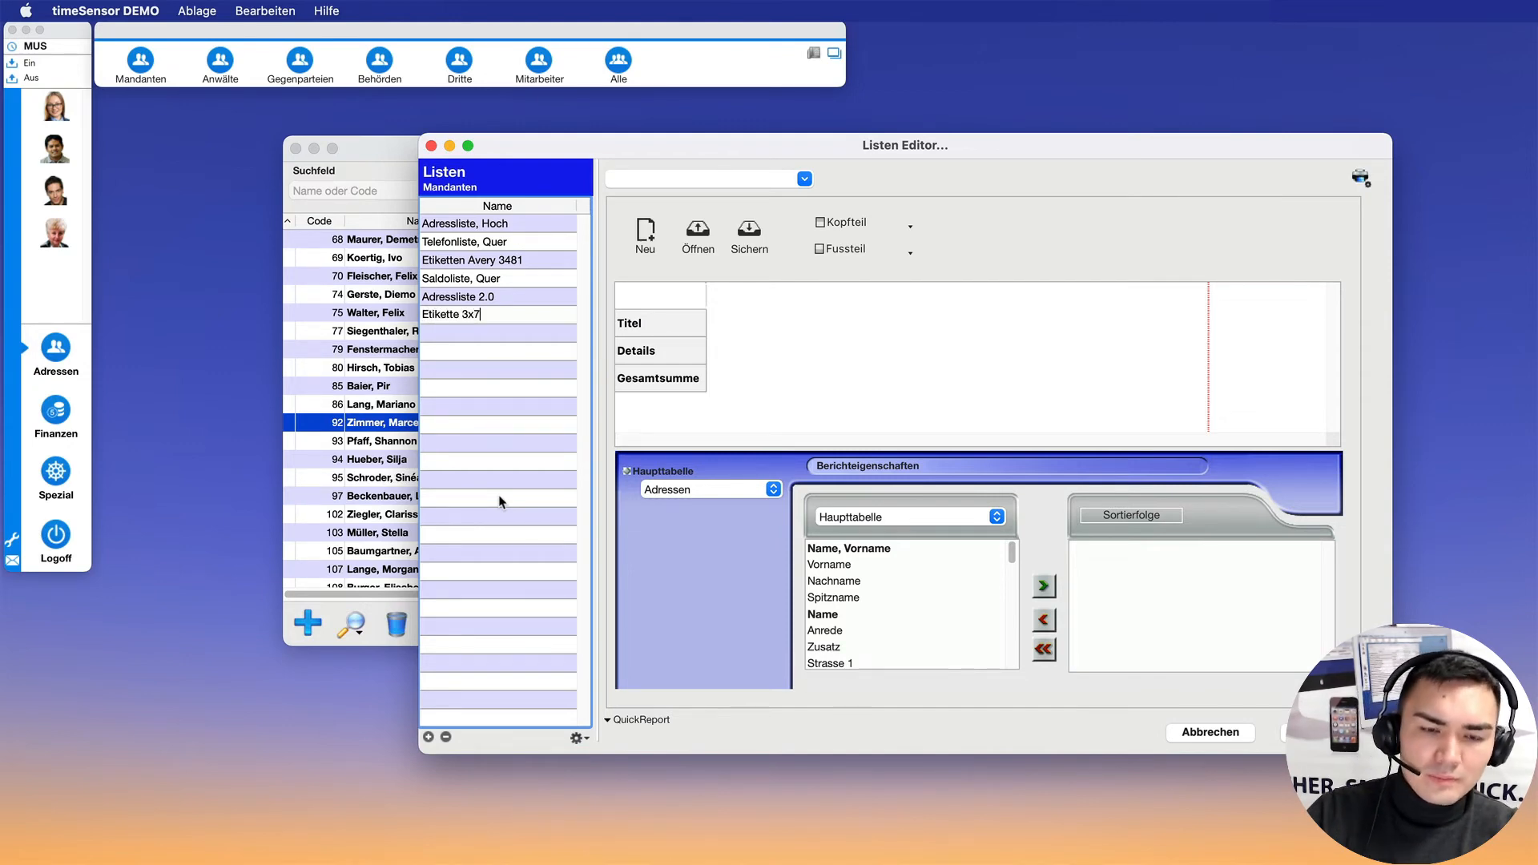
key(Return)
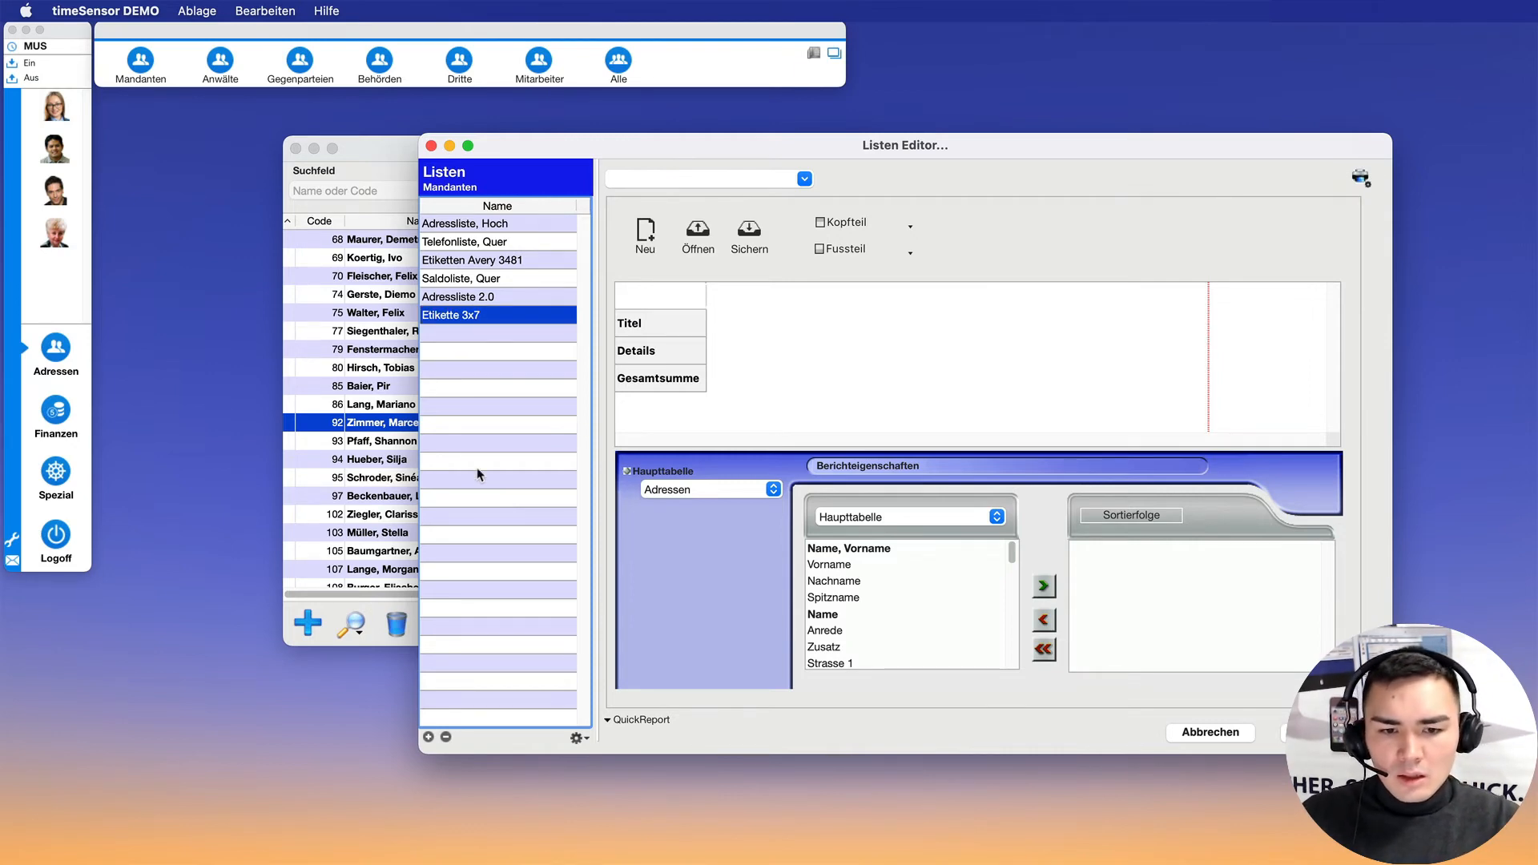
- Change the type of Etikette 3x7 to Etiketten, open its label editor and rearrange the editor windows
click(608, 720)
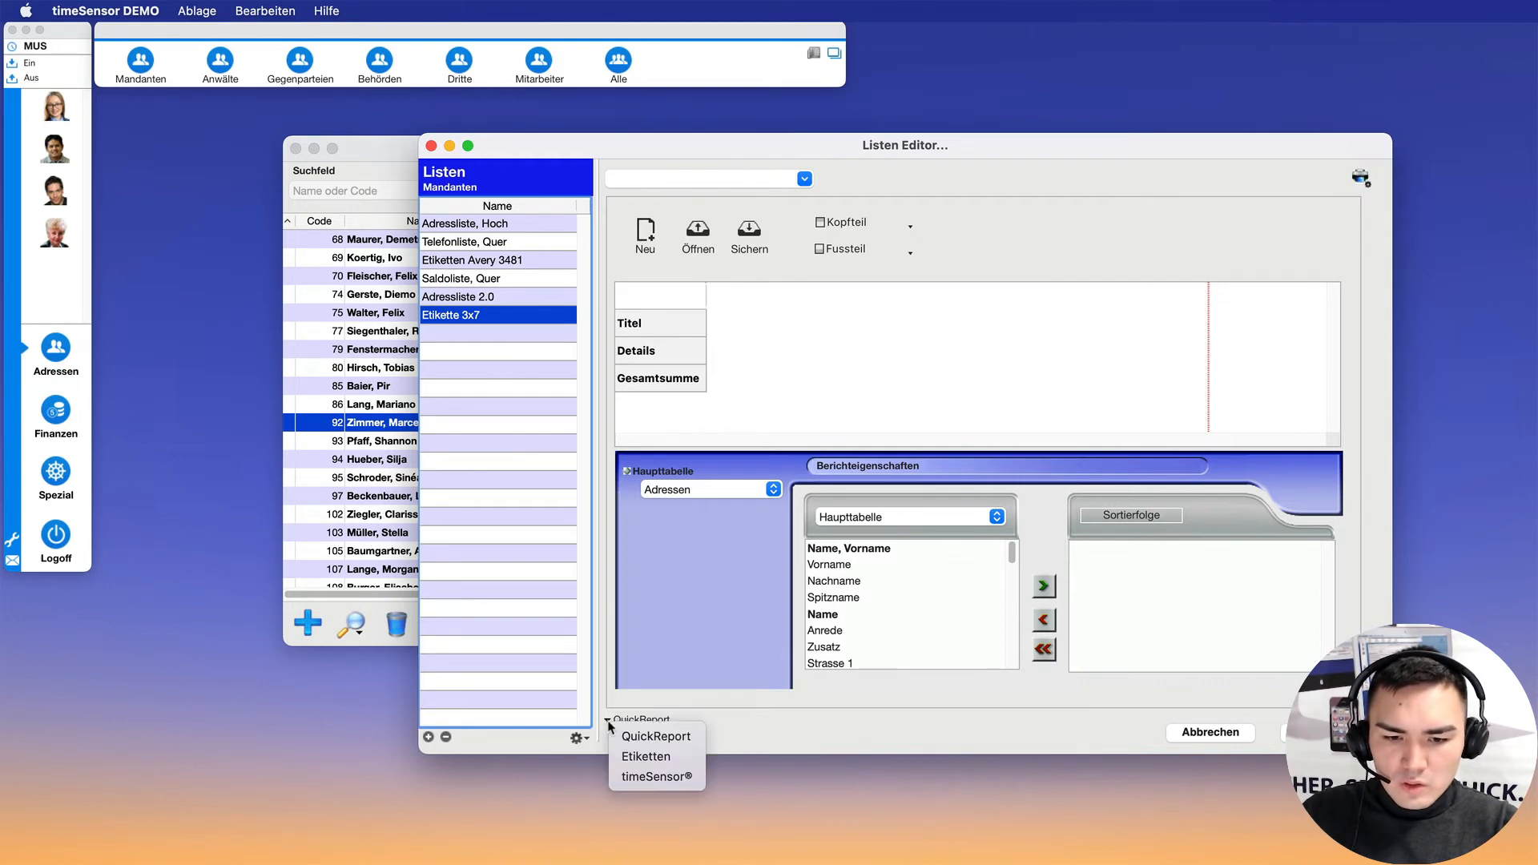
click(649, 756)
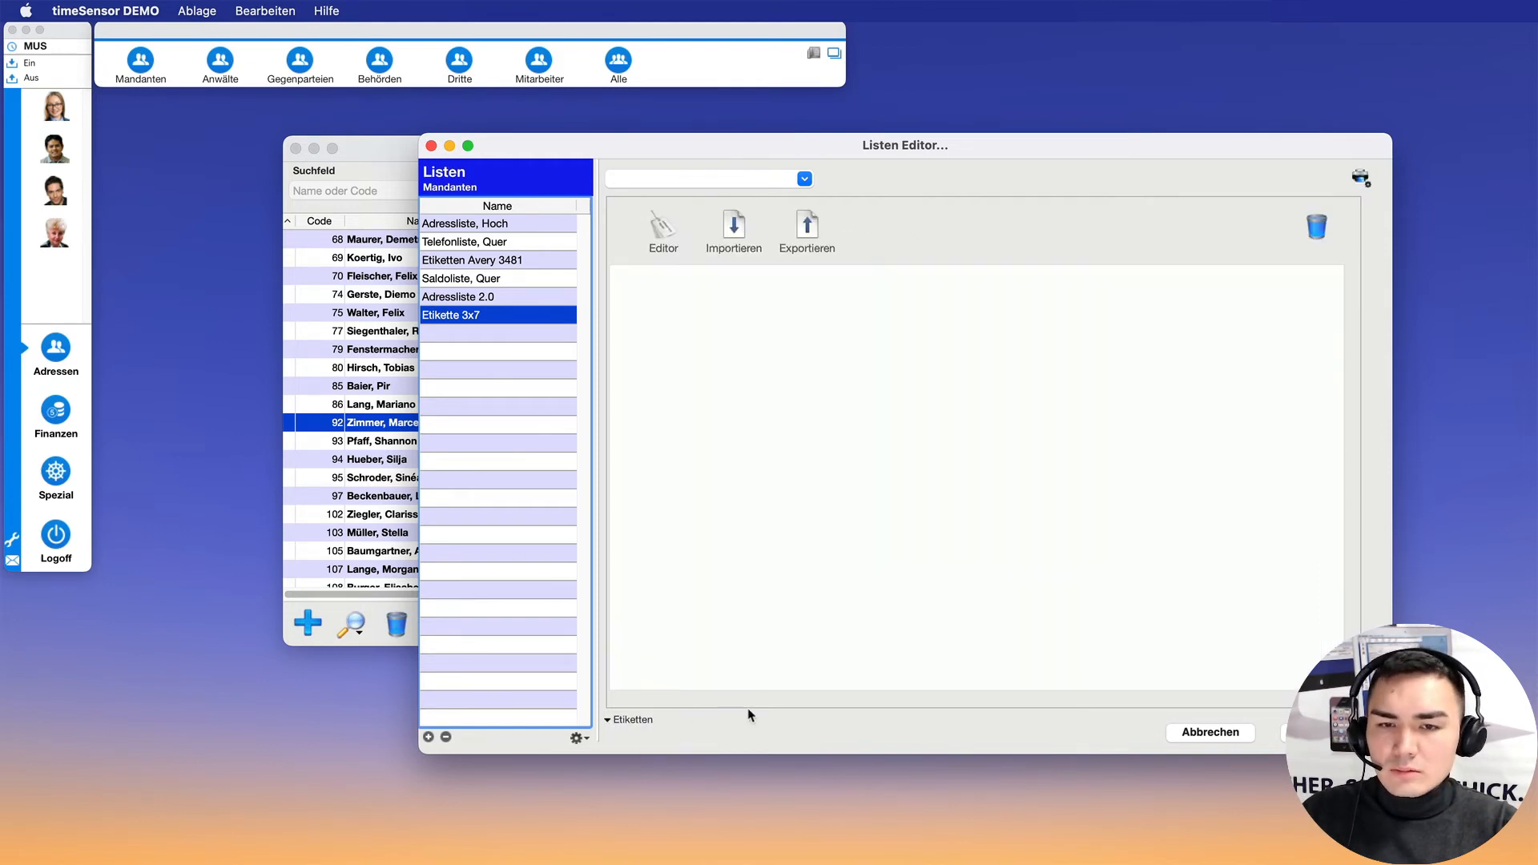
click(657, 232)
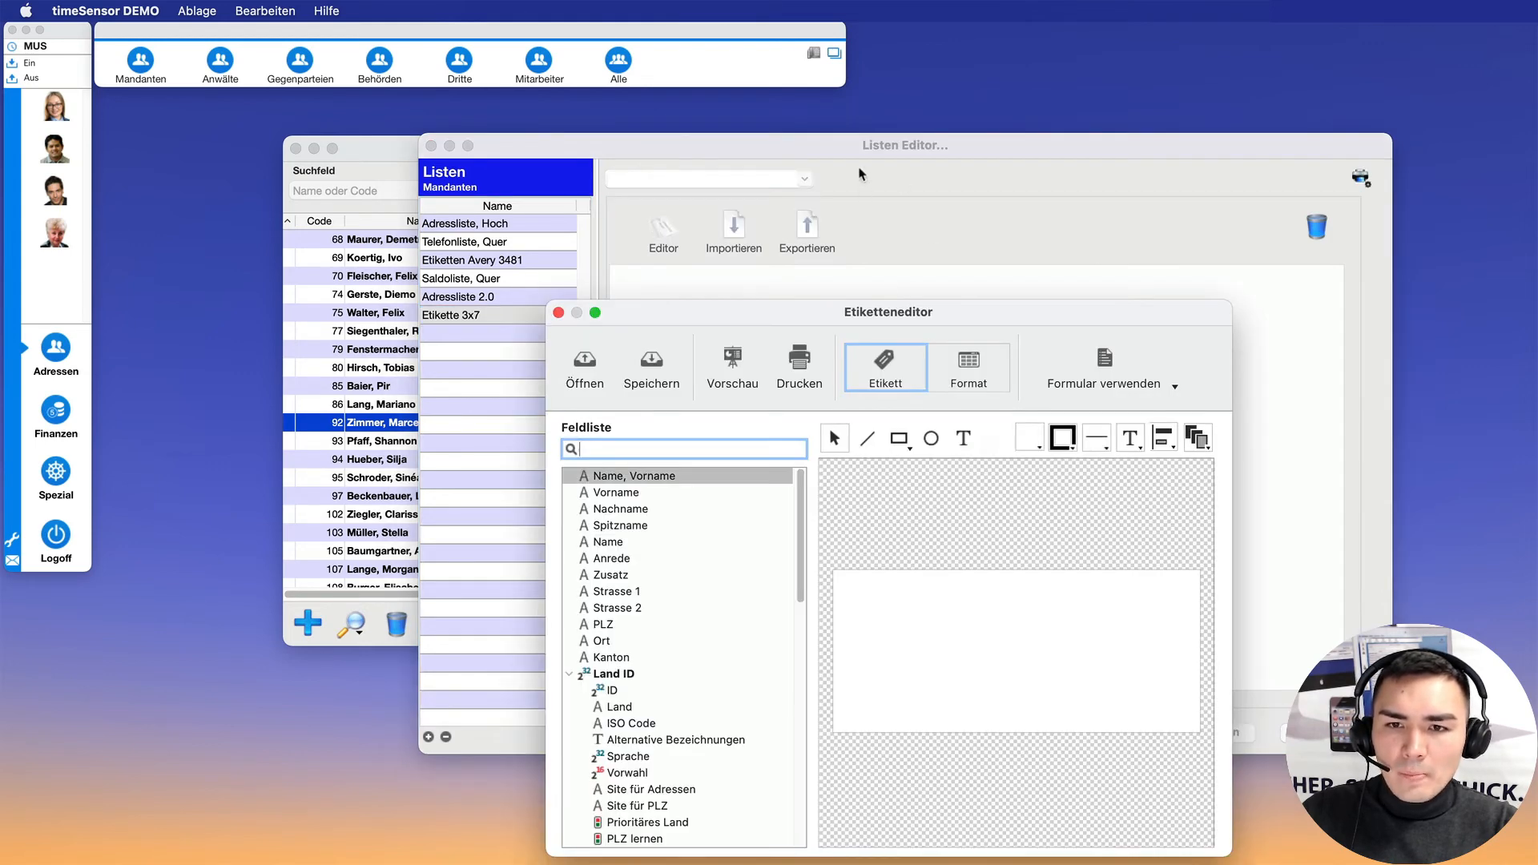
drag(865, 156, 686, 151)
drag(963, 327, 913, 197)
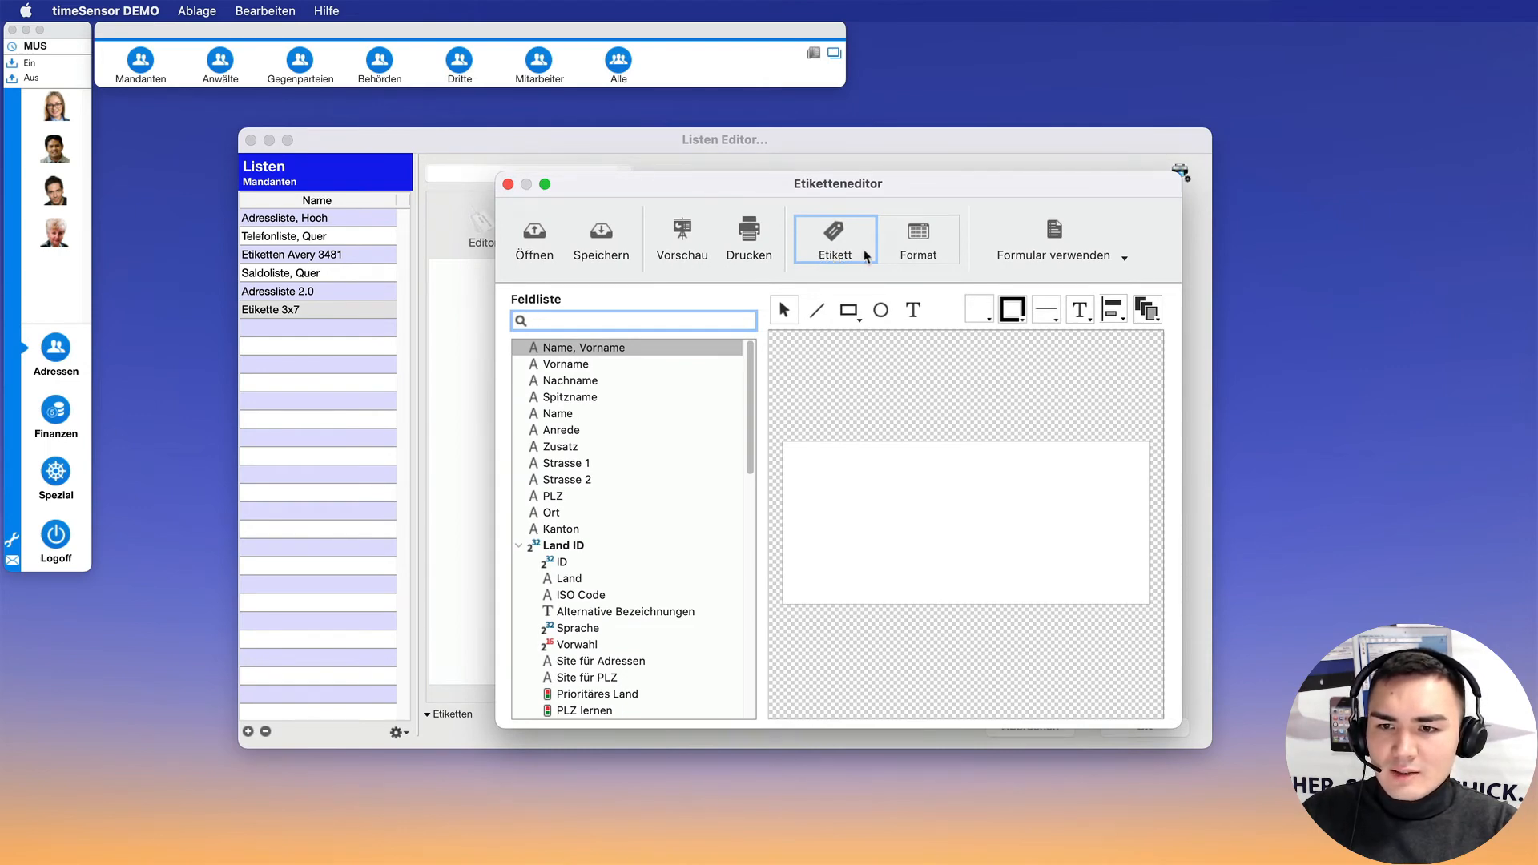
- Set the label sheet format to 3 columns (Spalten), keeping 7 rows
click(935, 245)
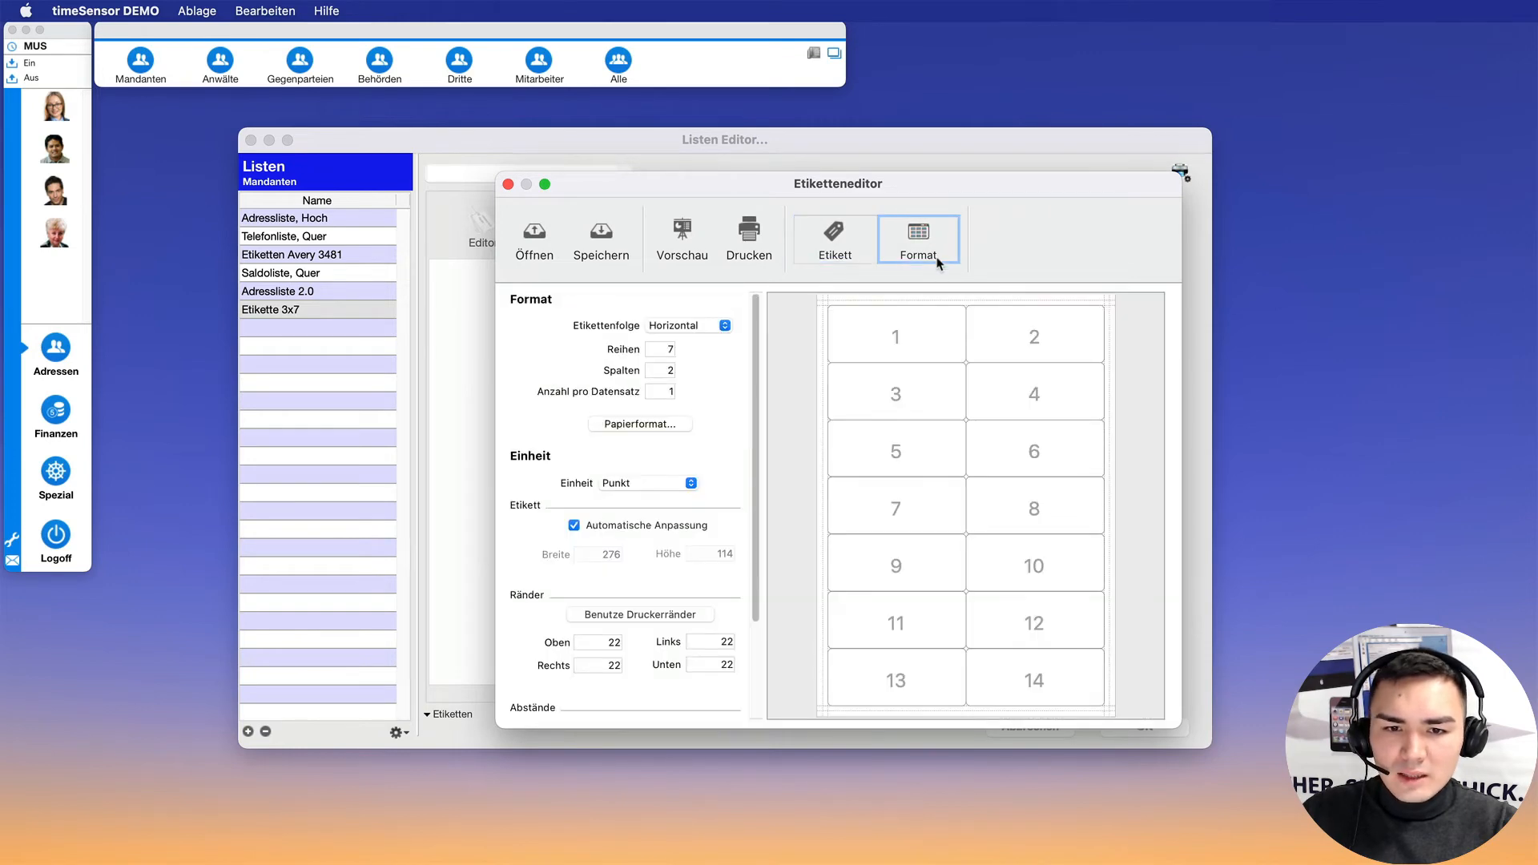
click(667, 370)
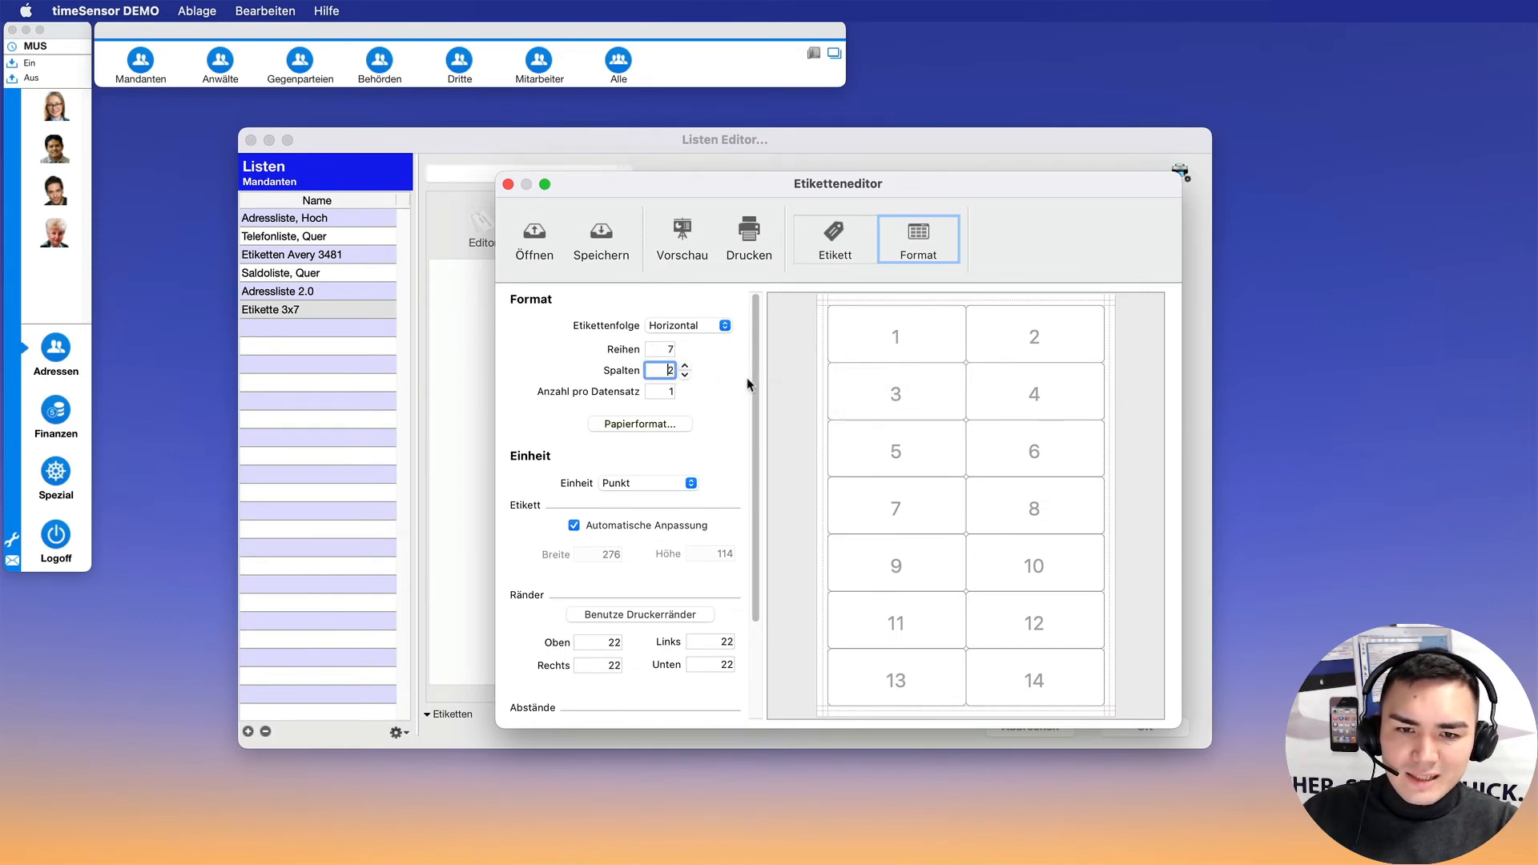
key(BackSpace)
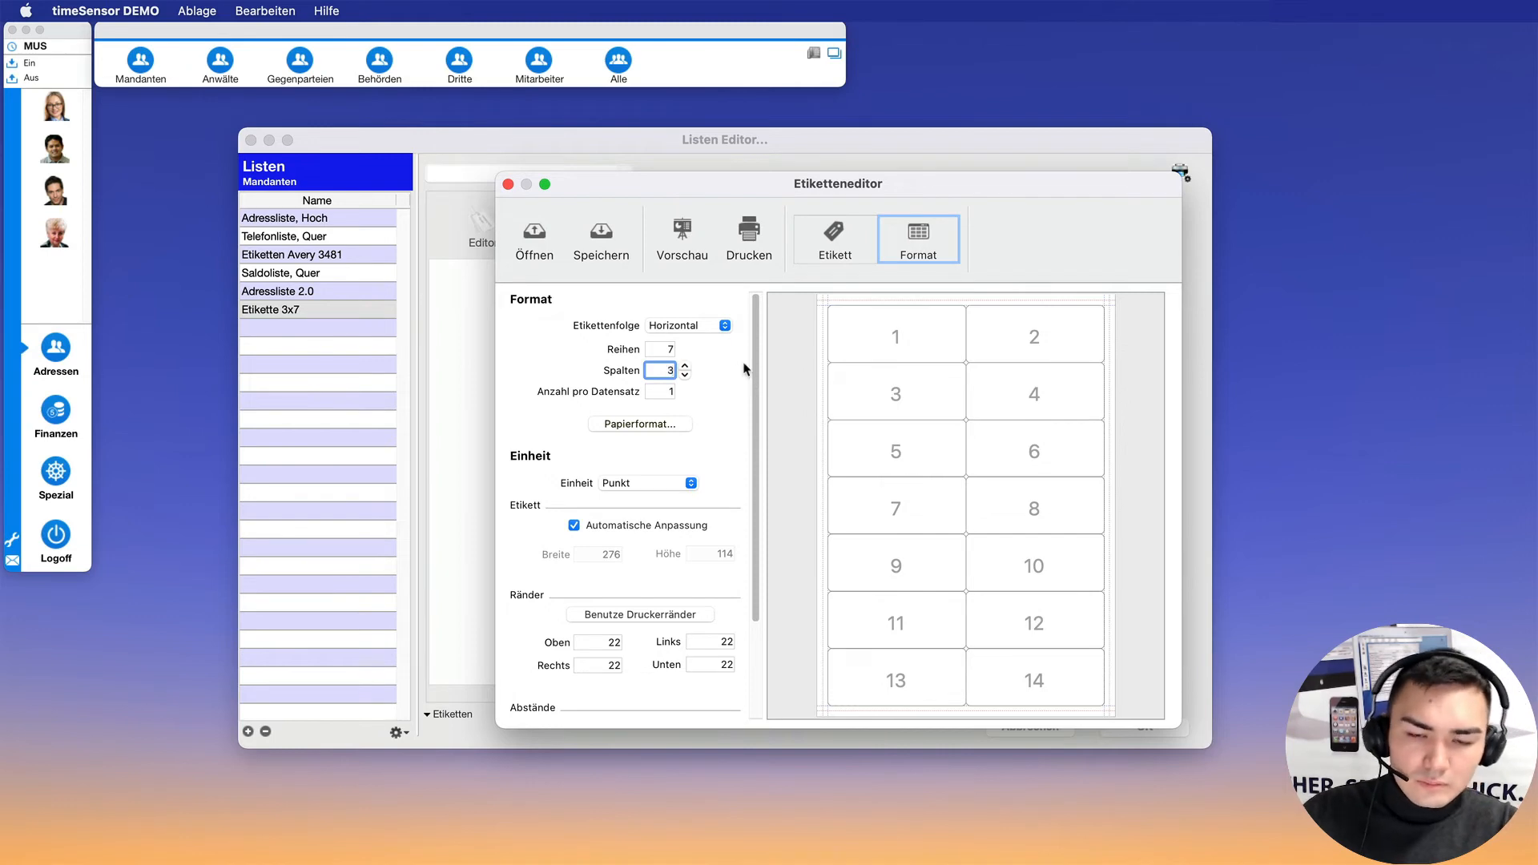
click(818, 350)
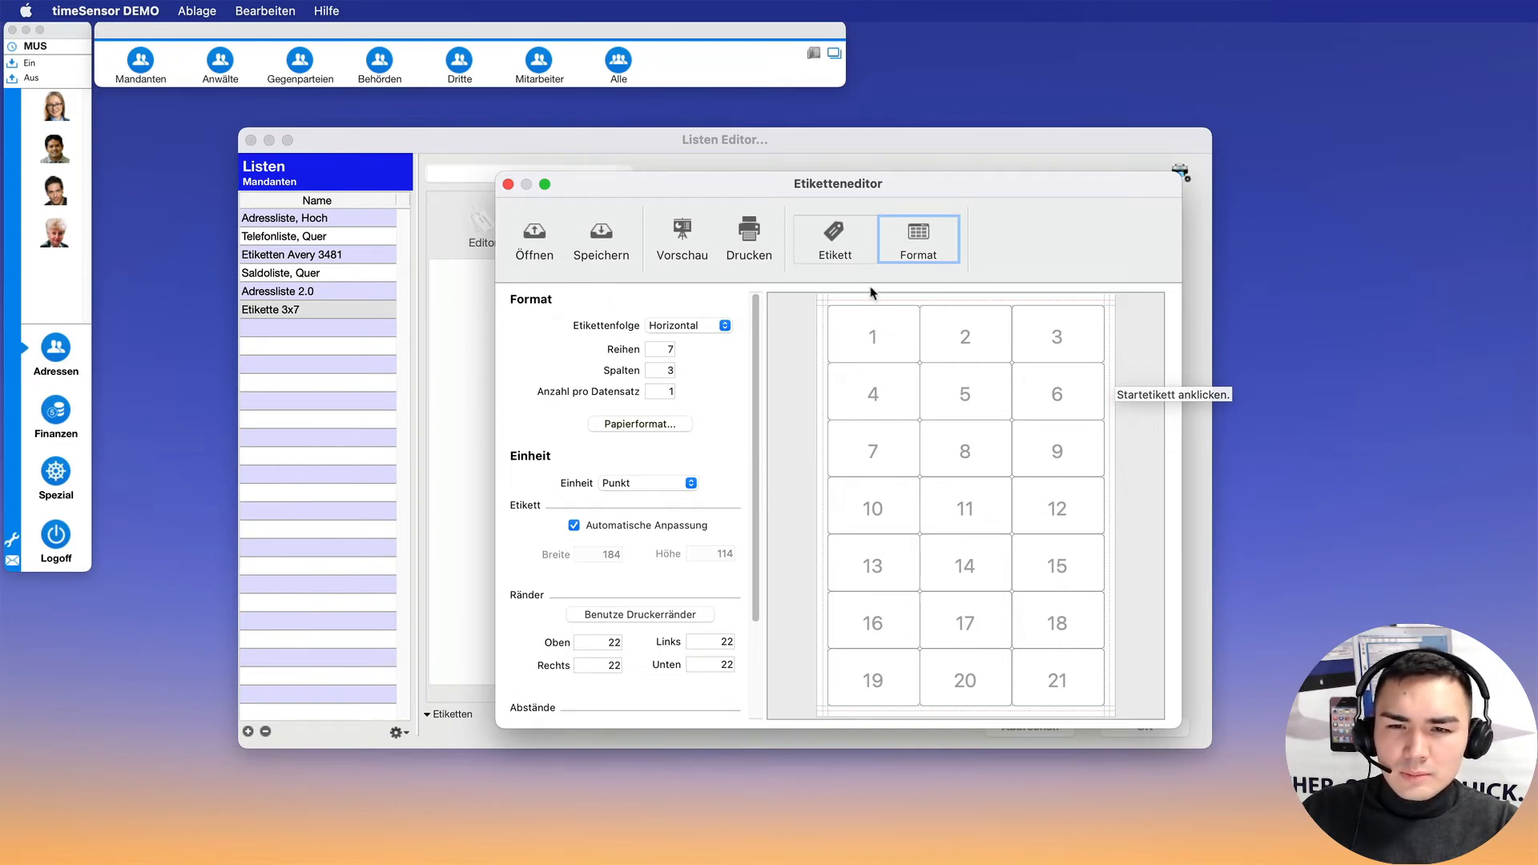
- Place the field Etikette Hauptadresse on the label as a large box filling most of its area
click(845, 241)
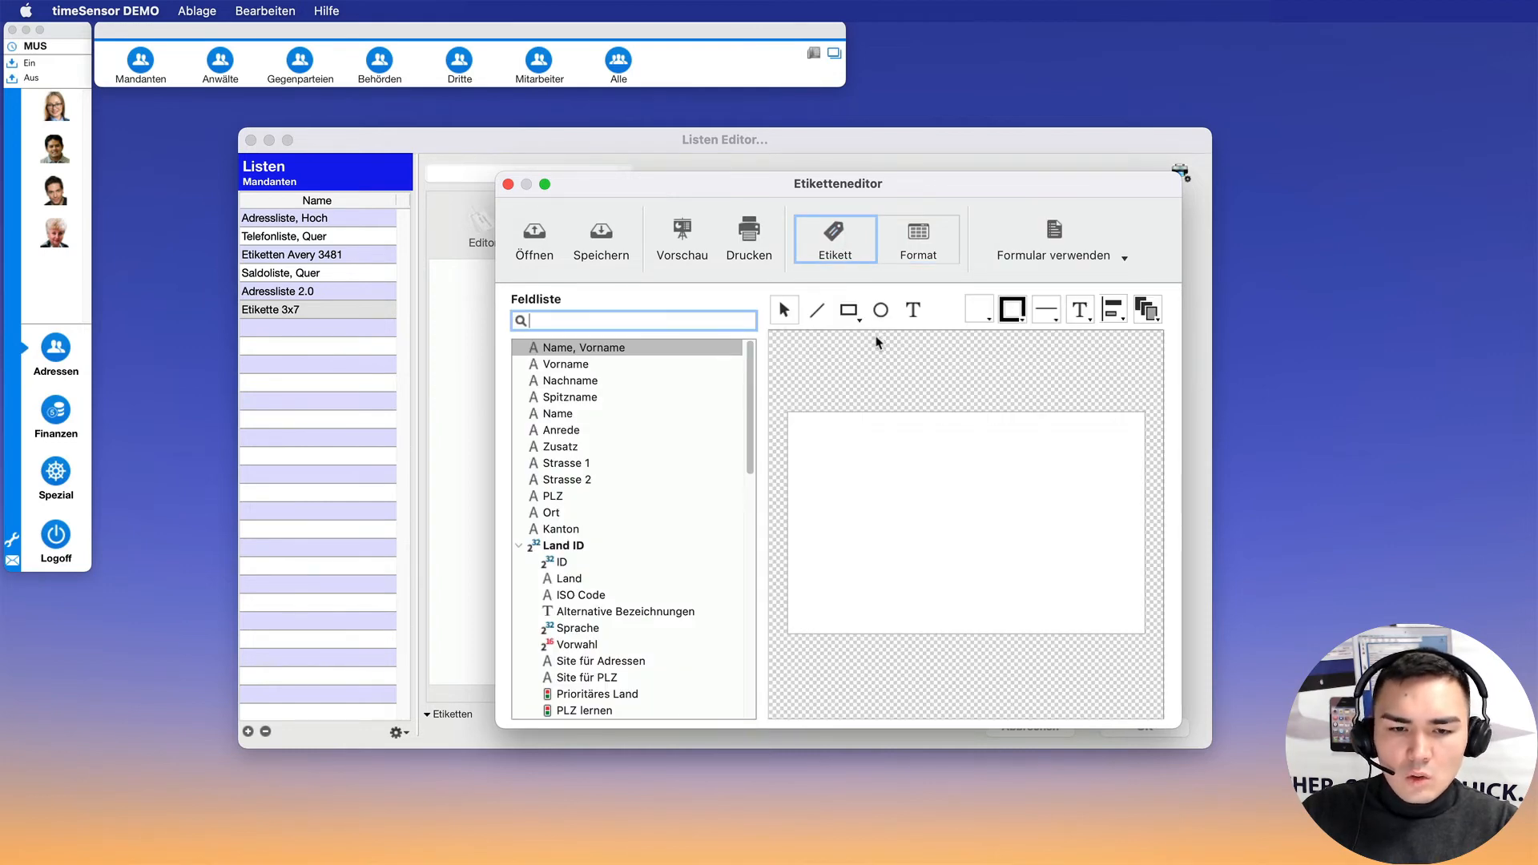
drag(751, 394, 753, 453)
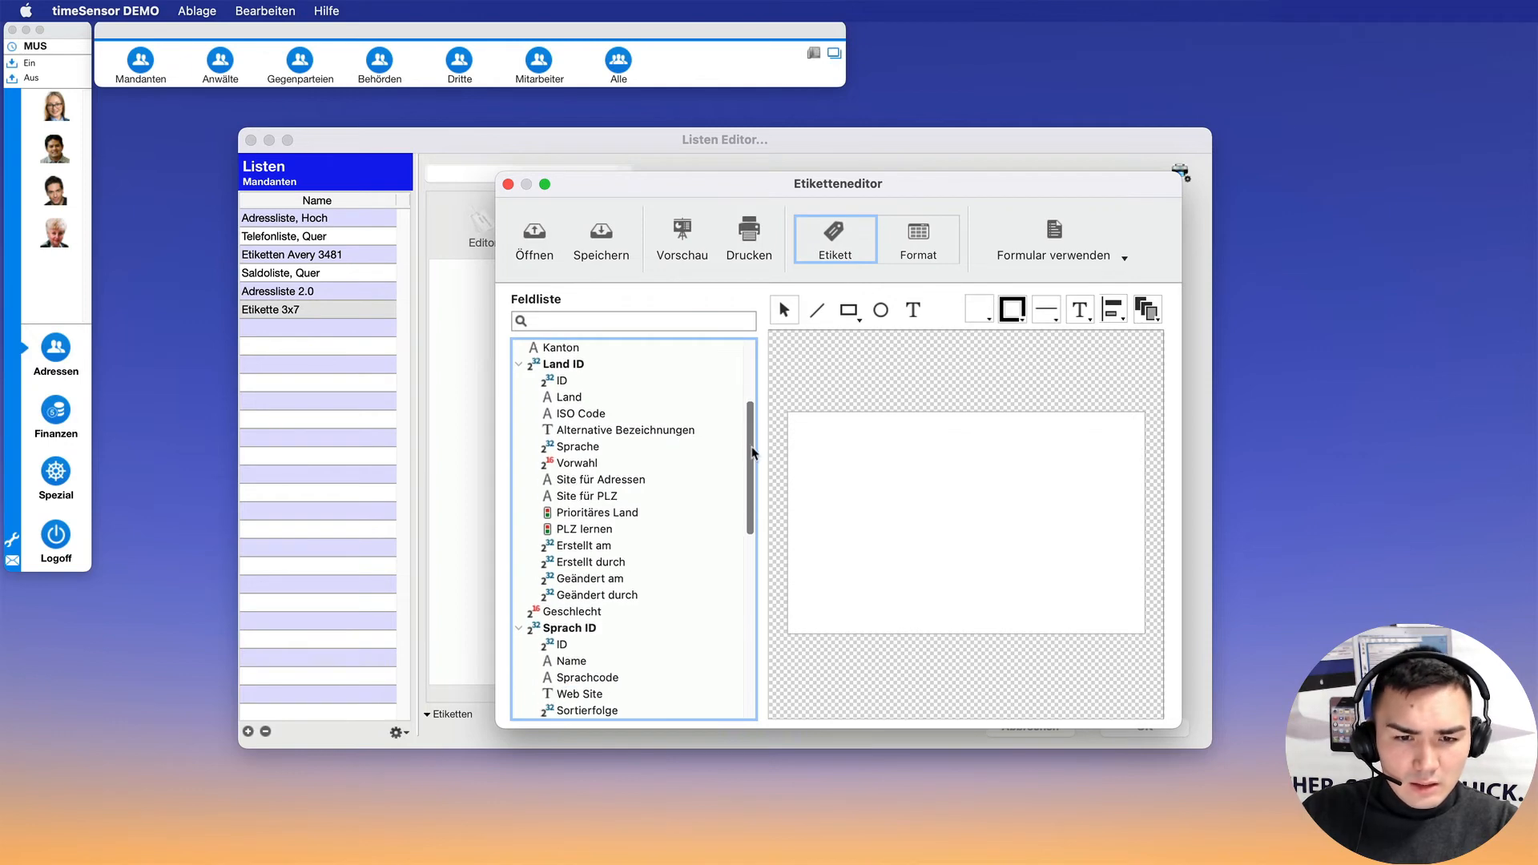
scroll(751, 456, down, 10)
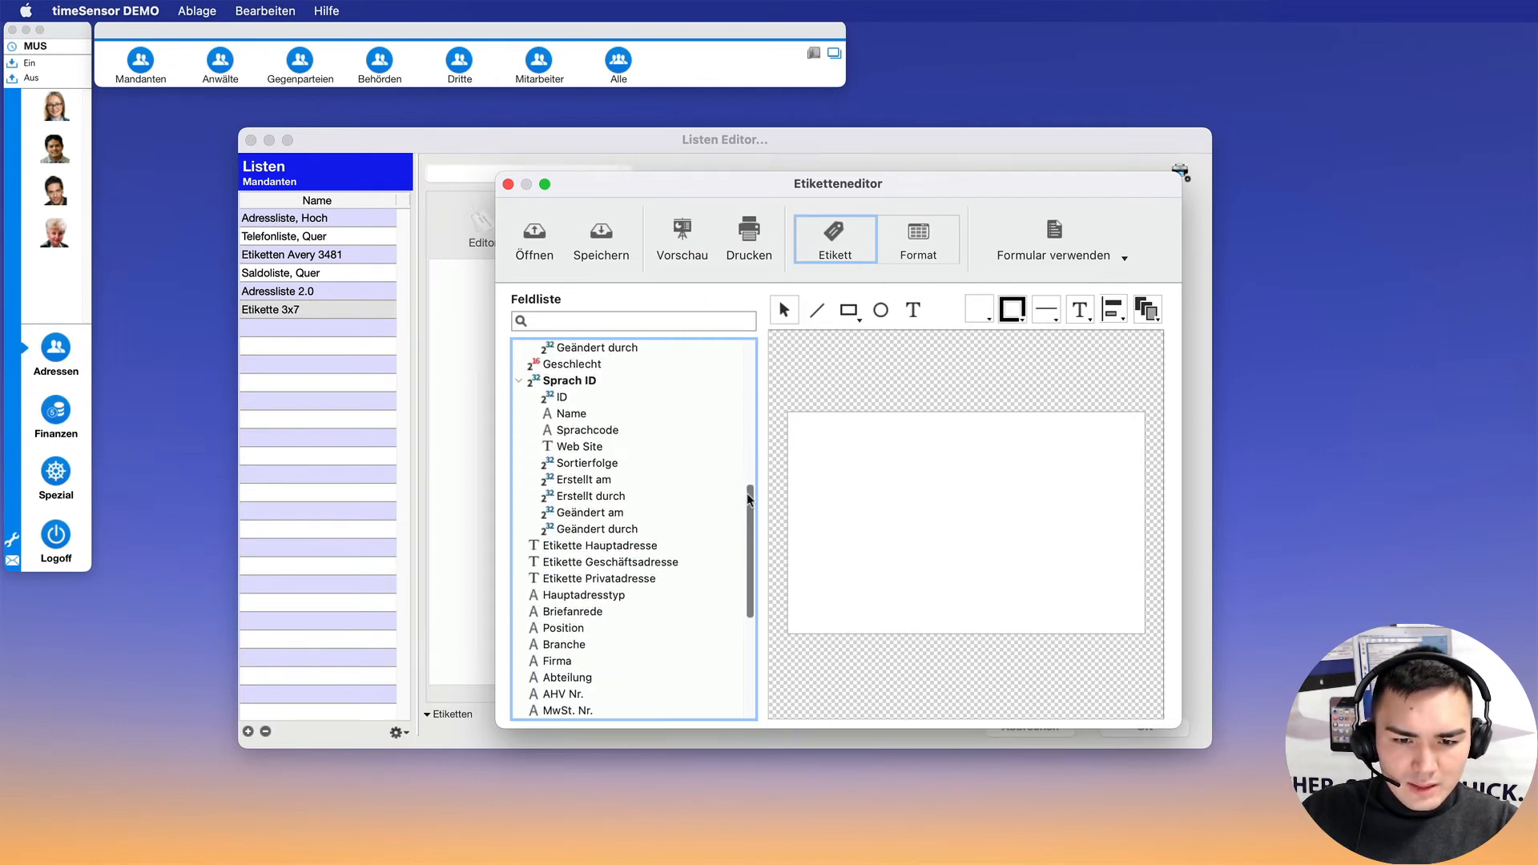
click(627, 545)
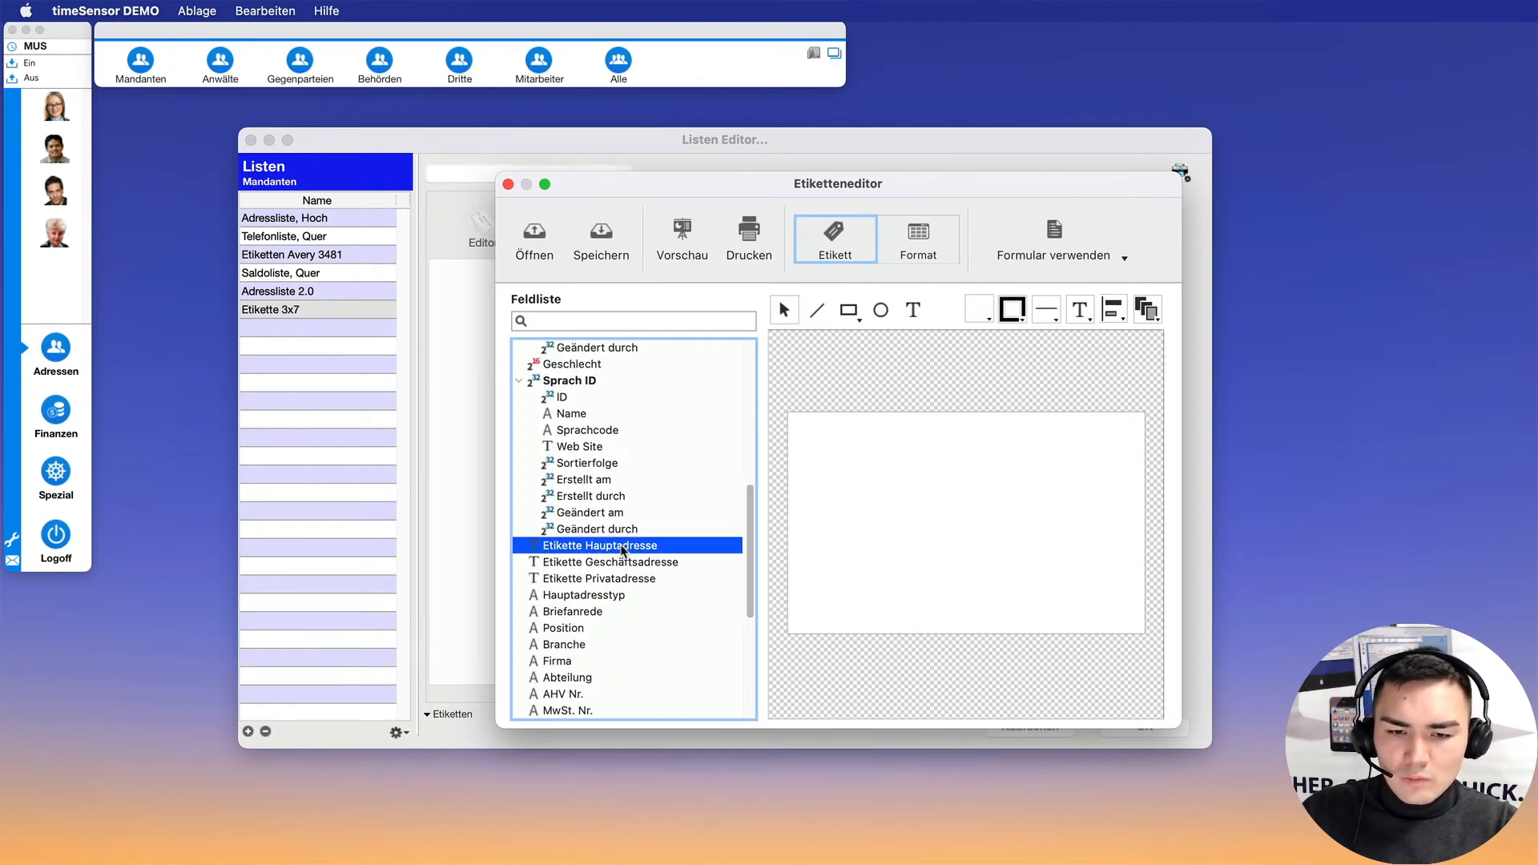
drag(910, 540, 966, 614)
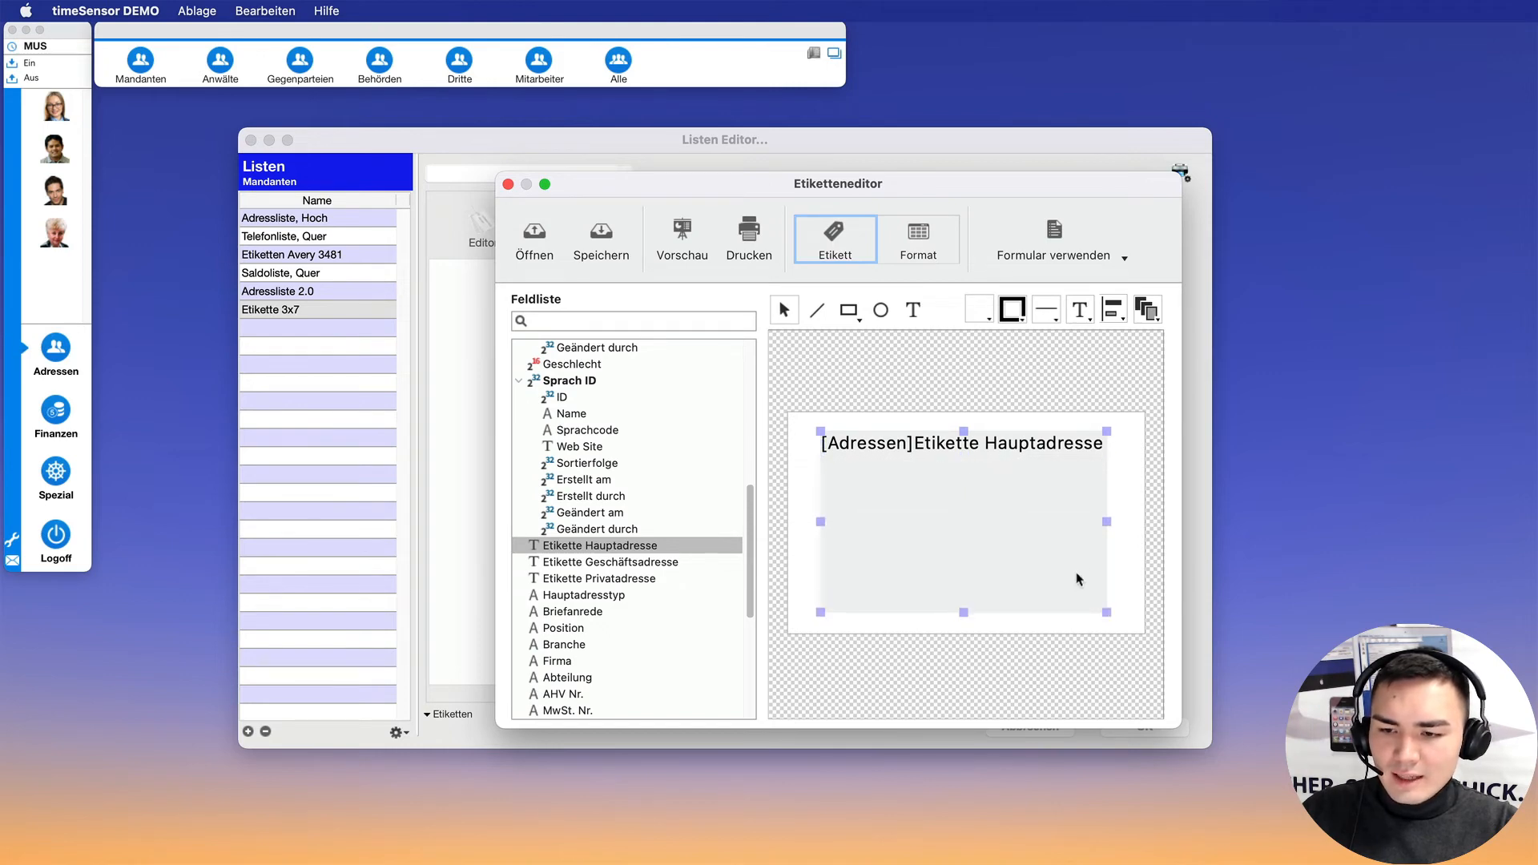
- Widen the Etikette Hauptadresse field on both sides and nudge it into an even position on the label
drag(1109, 526, 1125, 526)
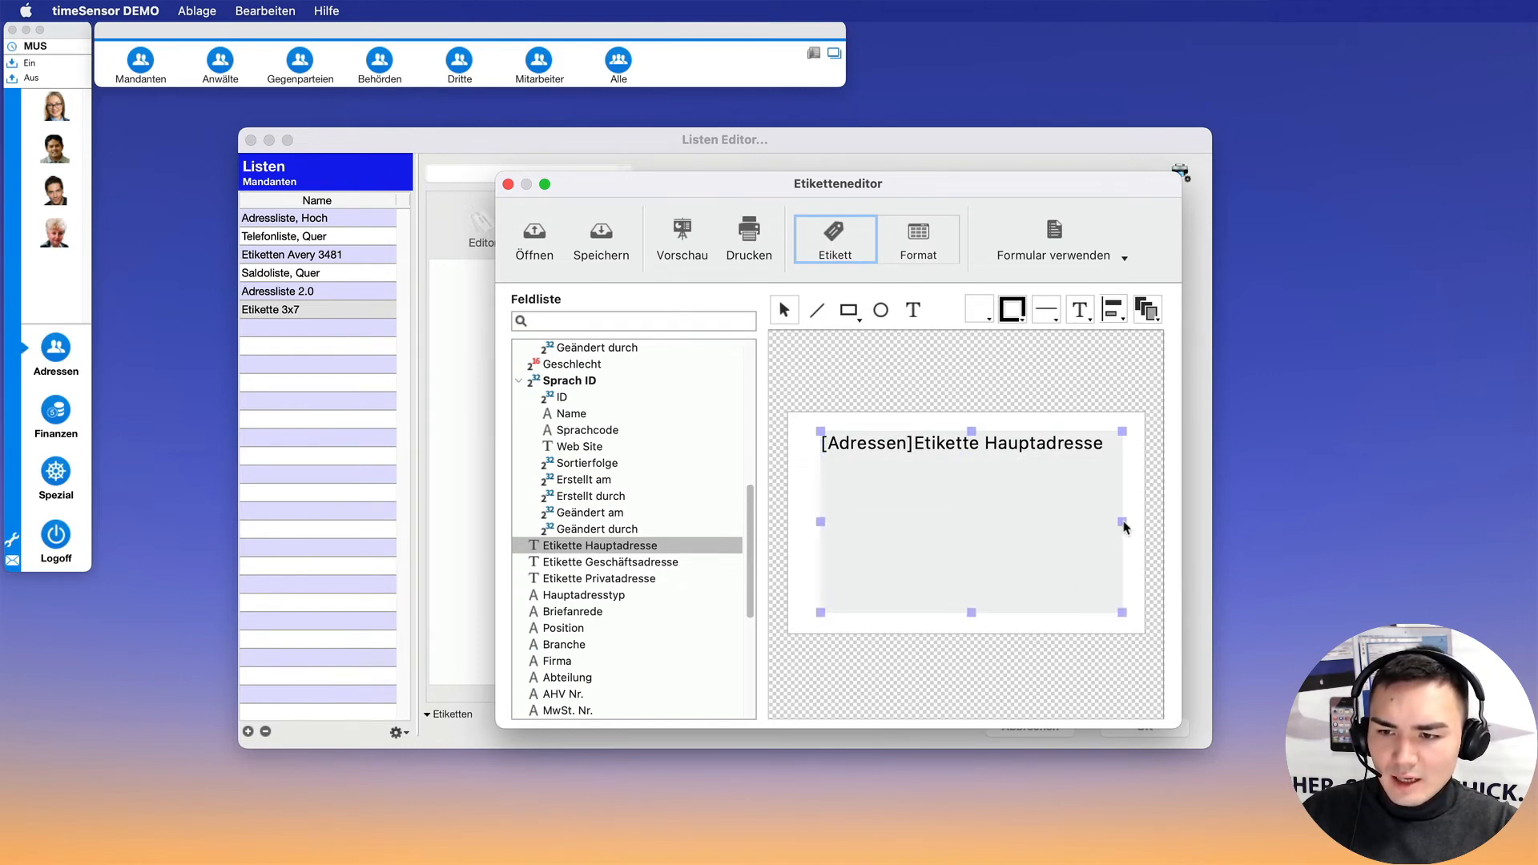
drag(819, 522, 811, 524)
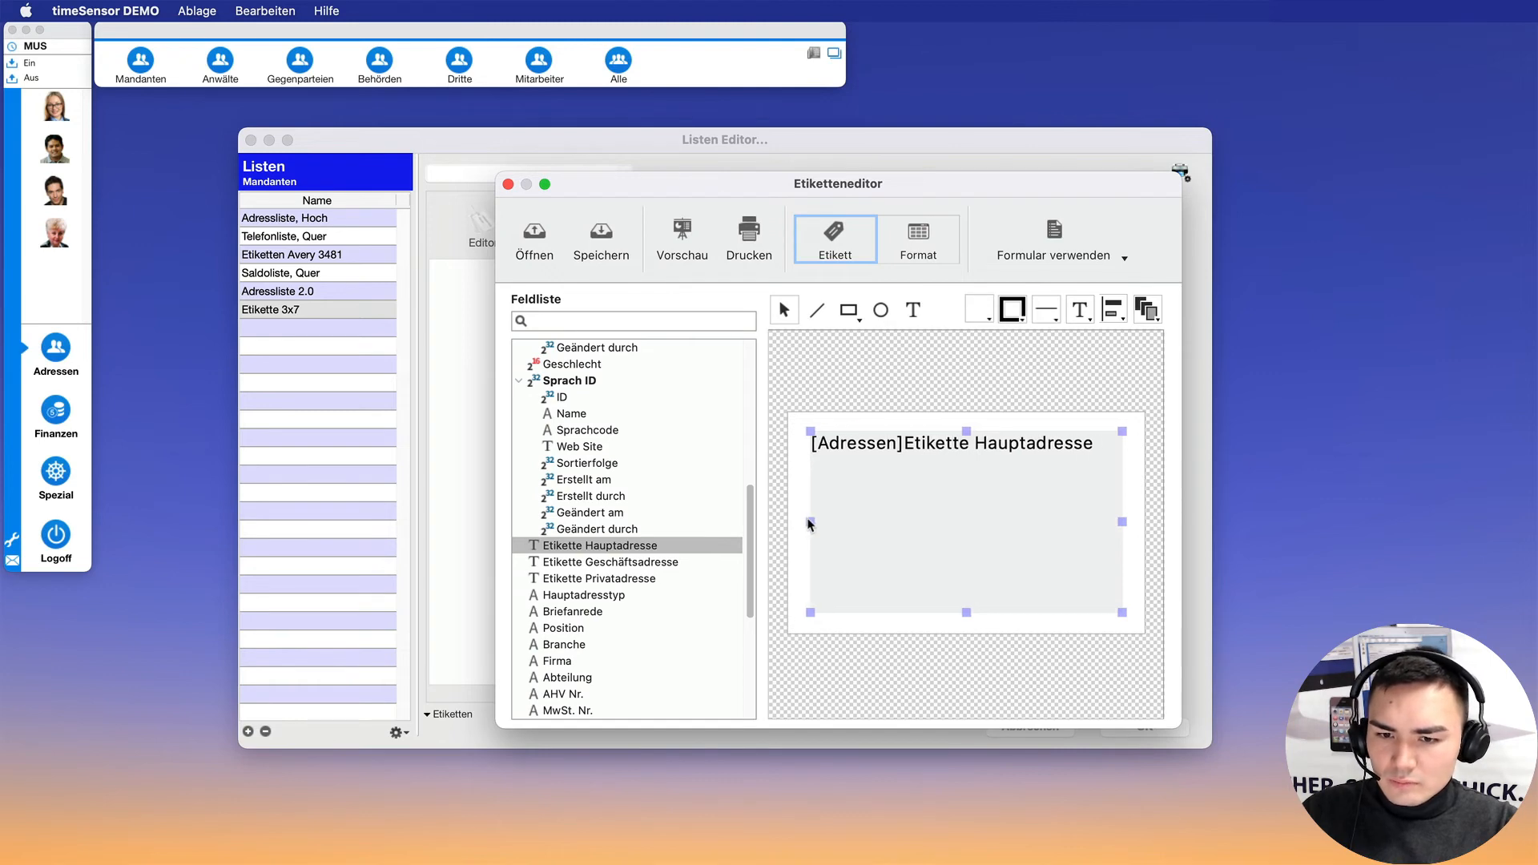
drag(944, 521, 943, 526)
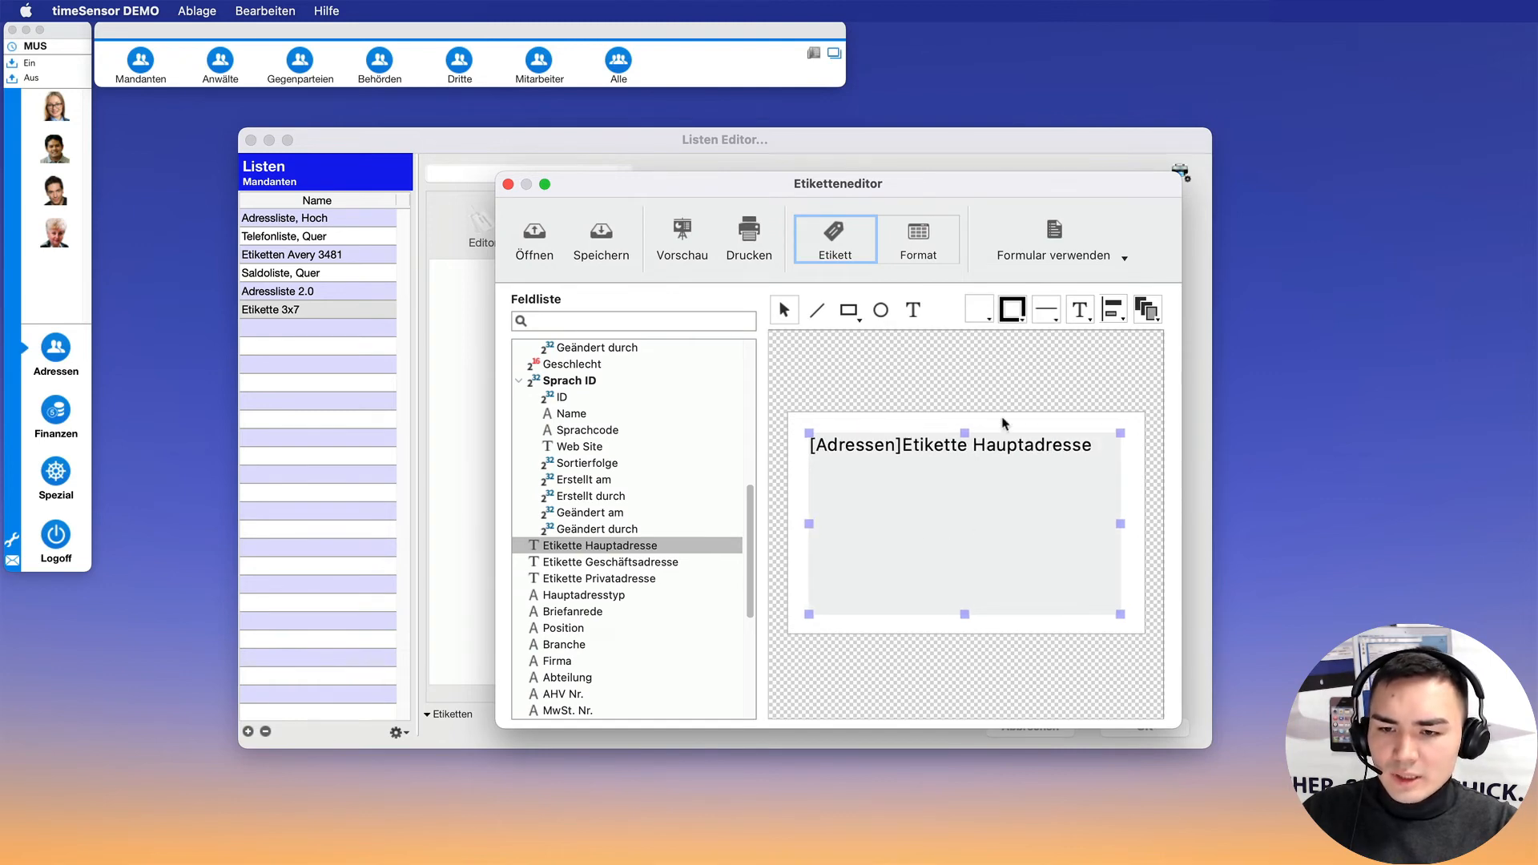
click(1000, 376)
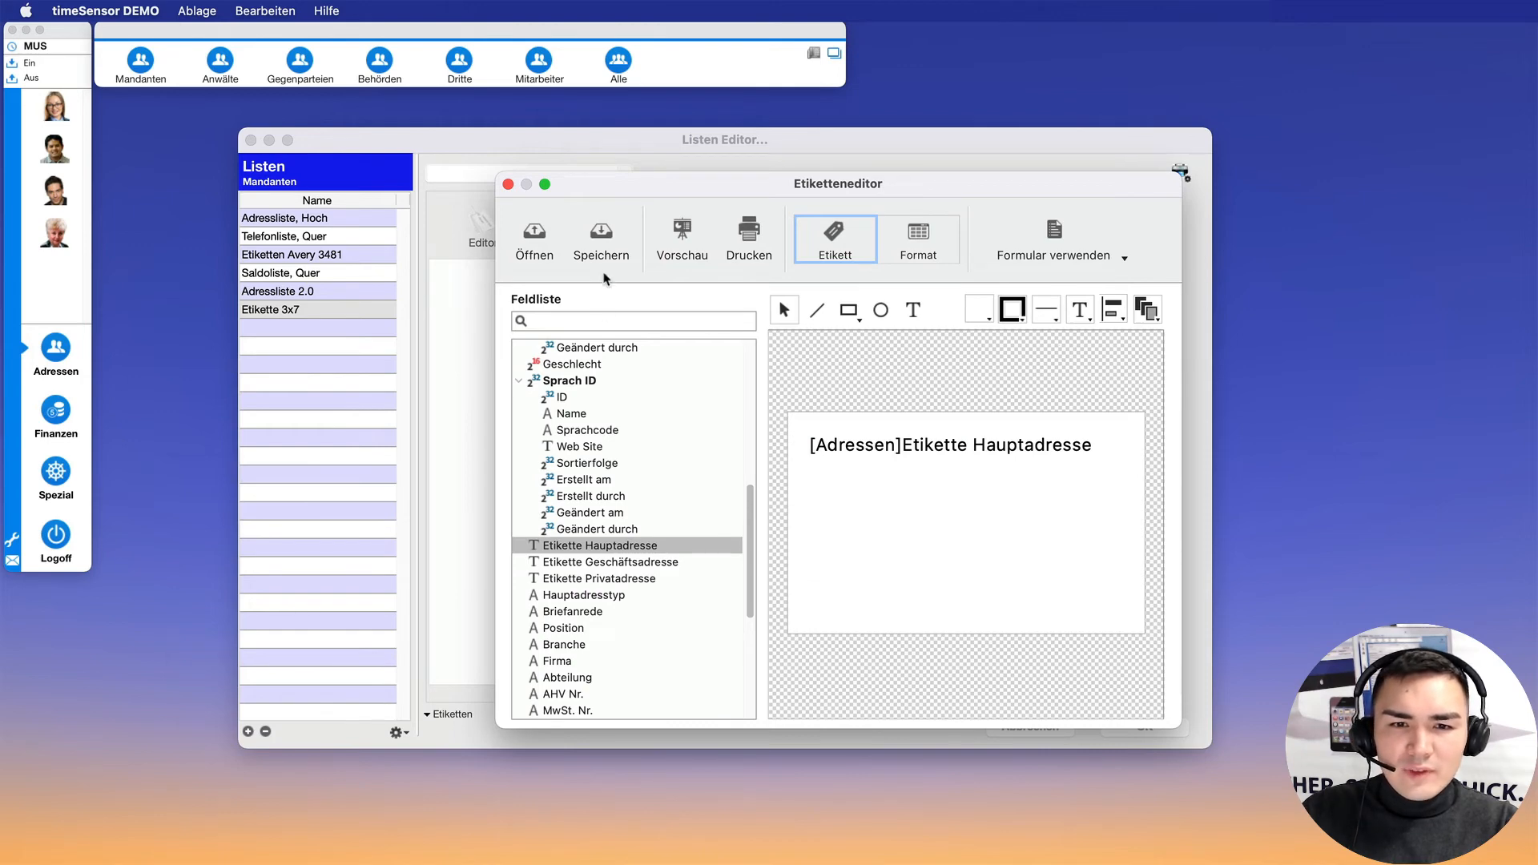
- Save the label design as etikette-3x7 in the Dokumente folder and close the label editor
click(601, 237)
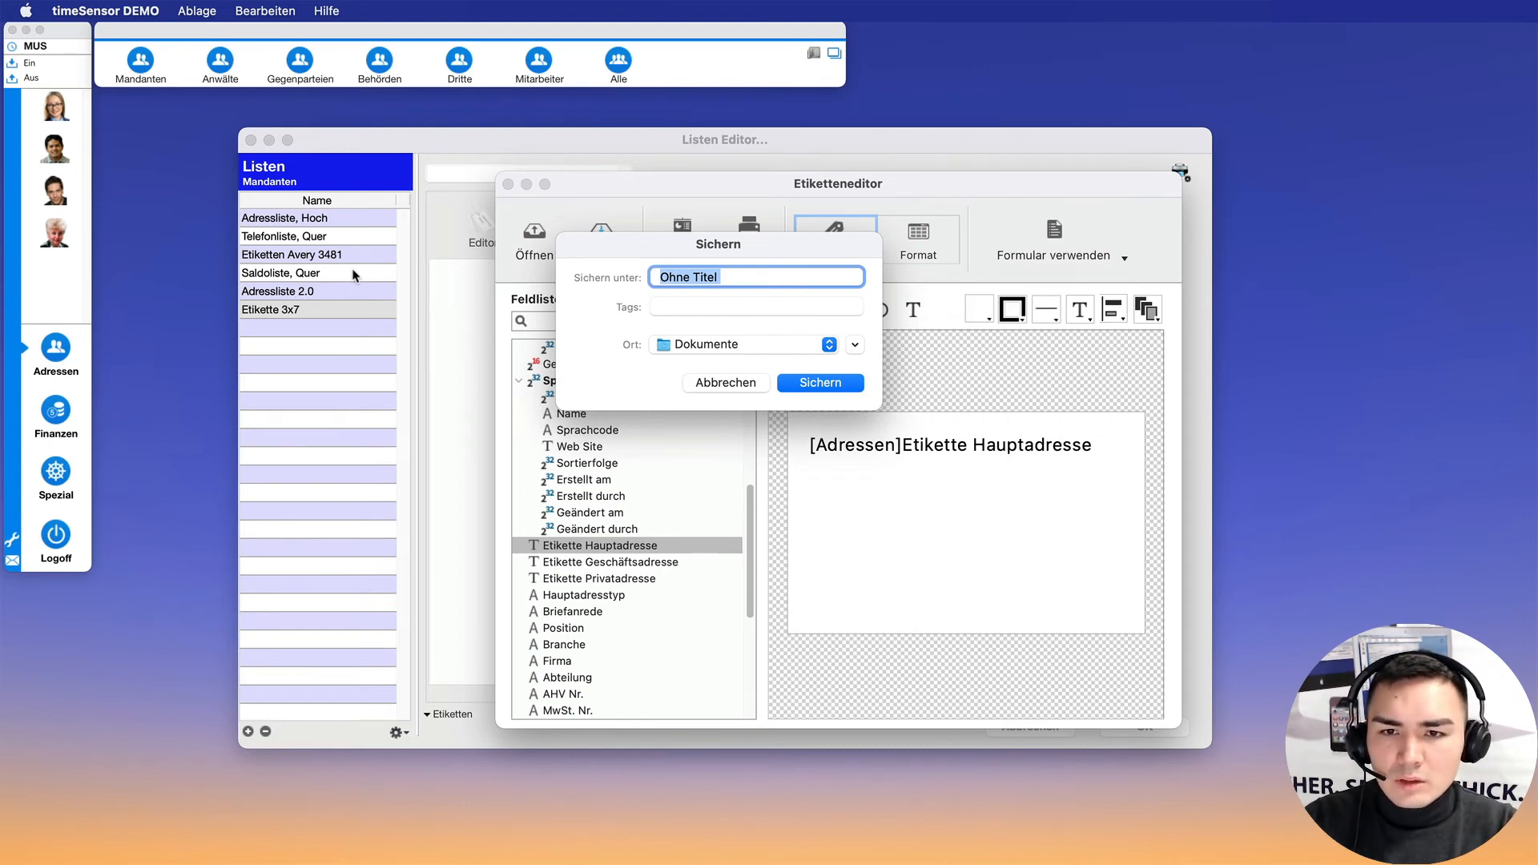
text(etikette-3x7)
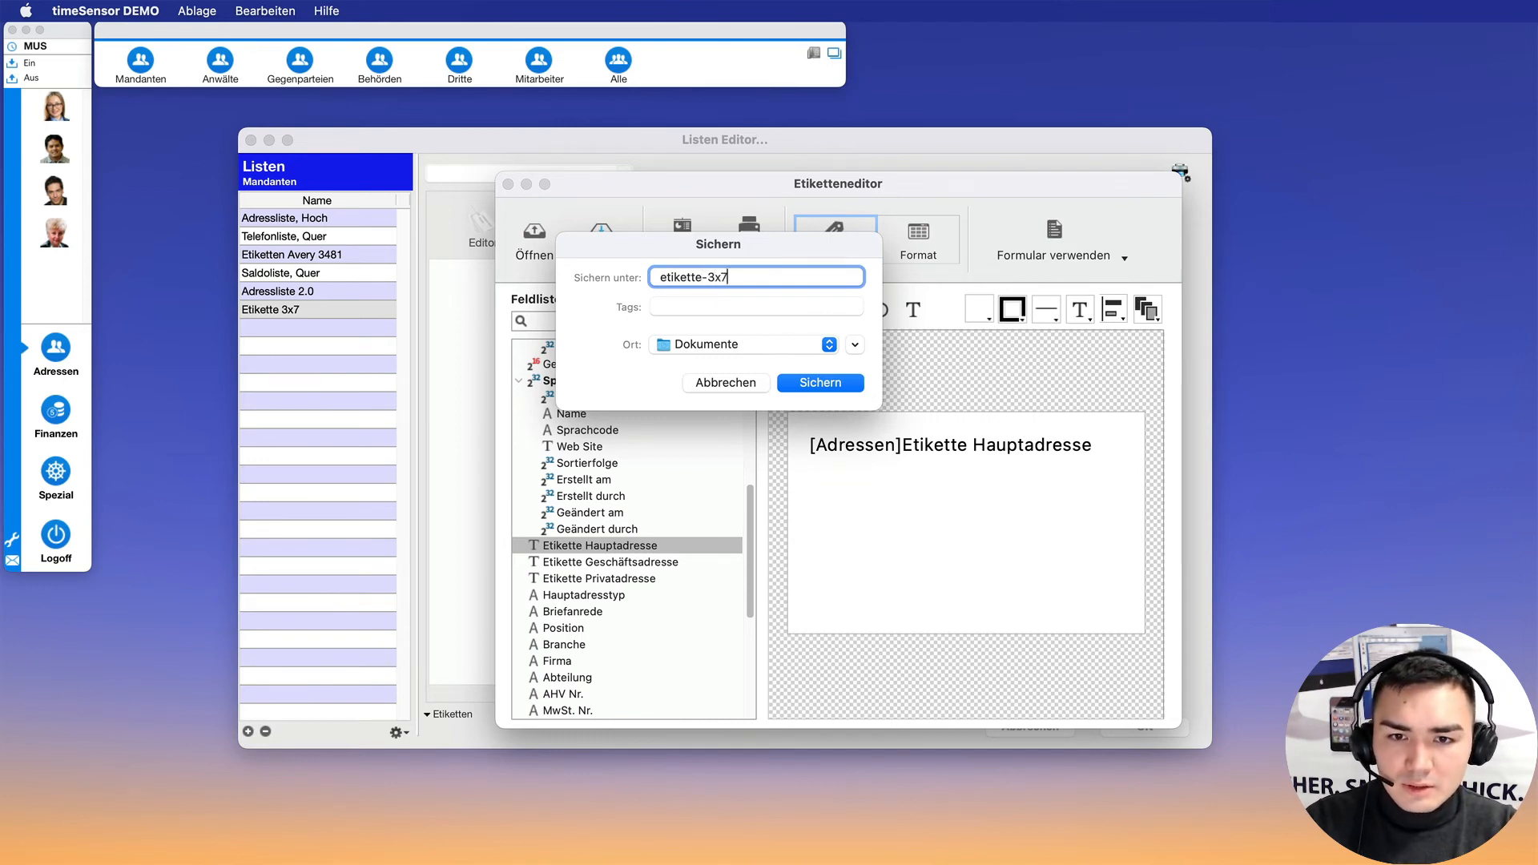
key(Return)
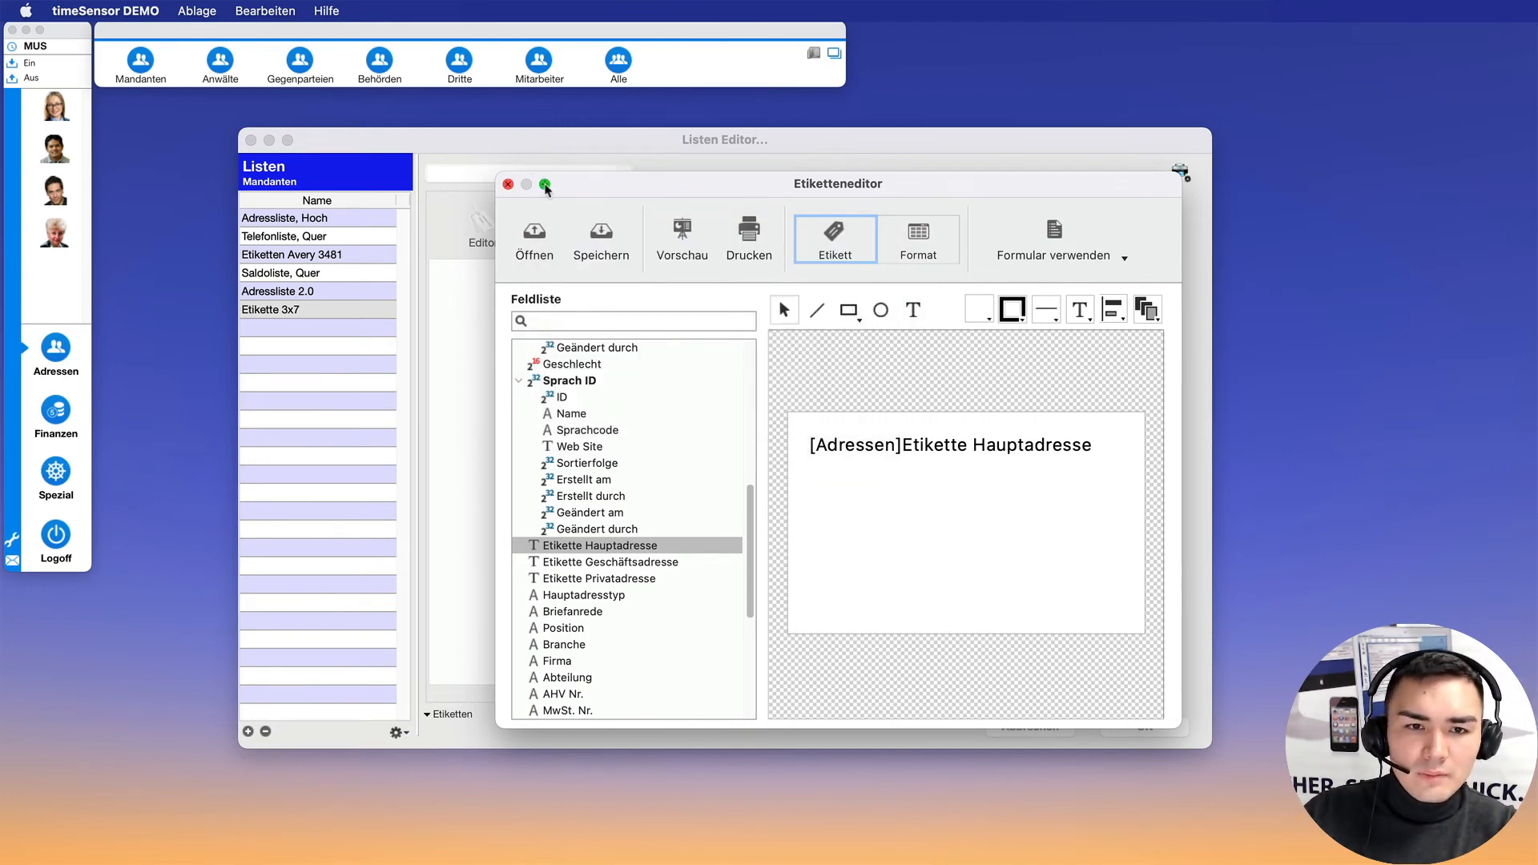
click(507, 184)
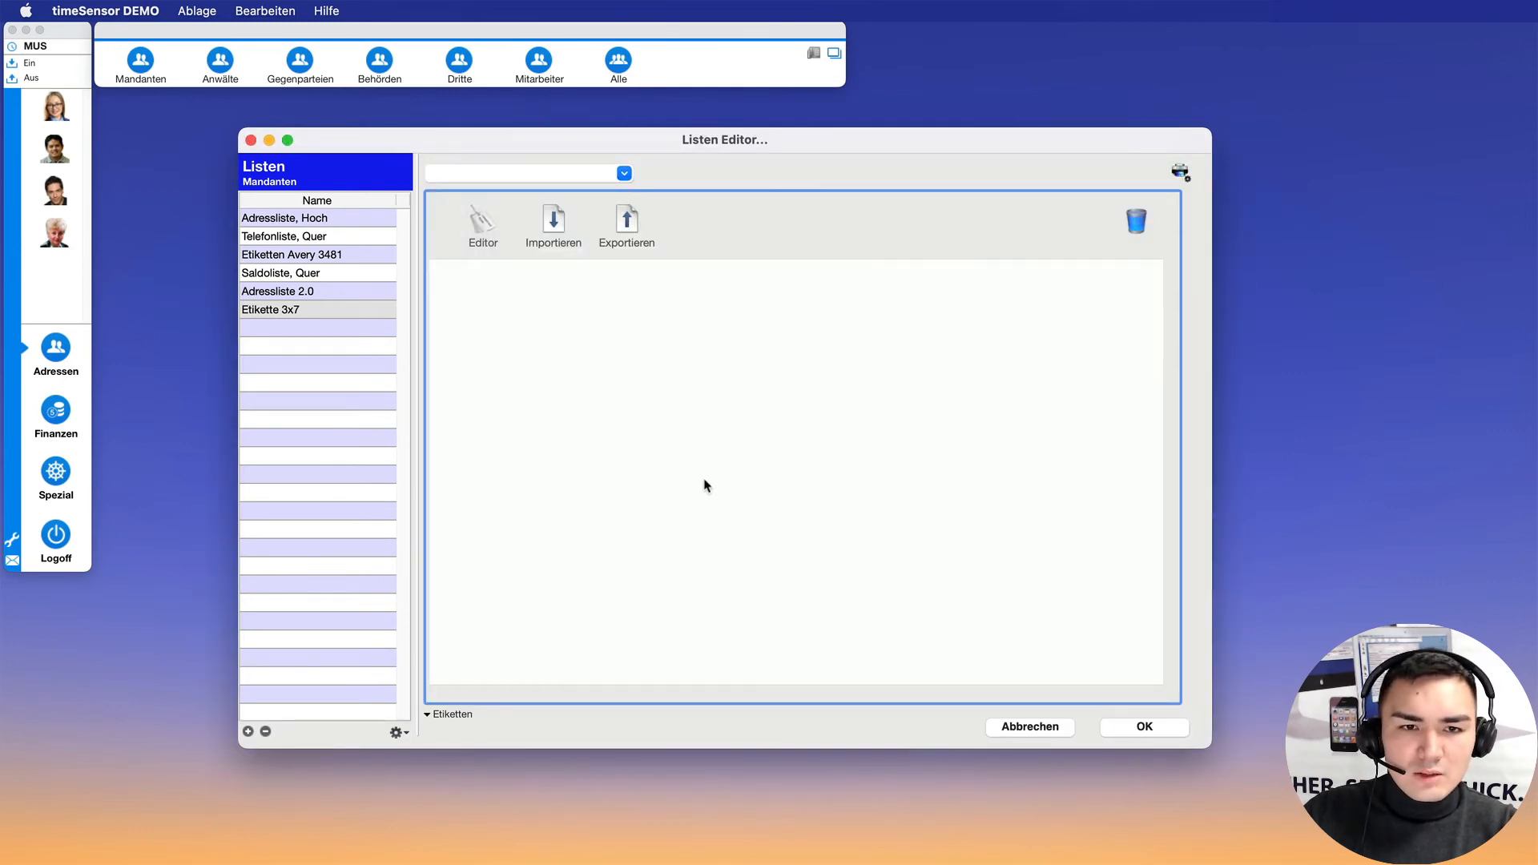
- Import the label file etikette-3x7.4lbp from Dokumente into the Etikette 3x7 list and accept the list changes
drag(835, 140, 810, 141)
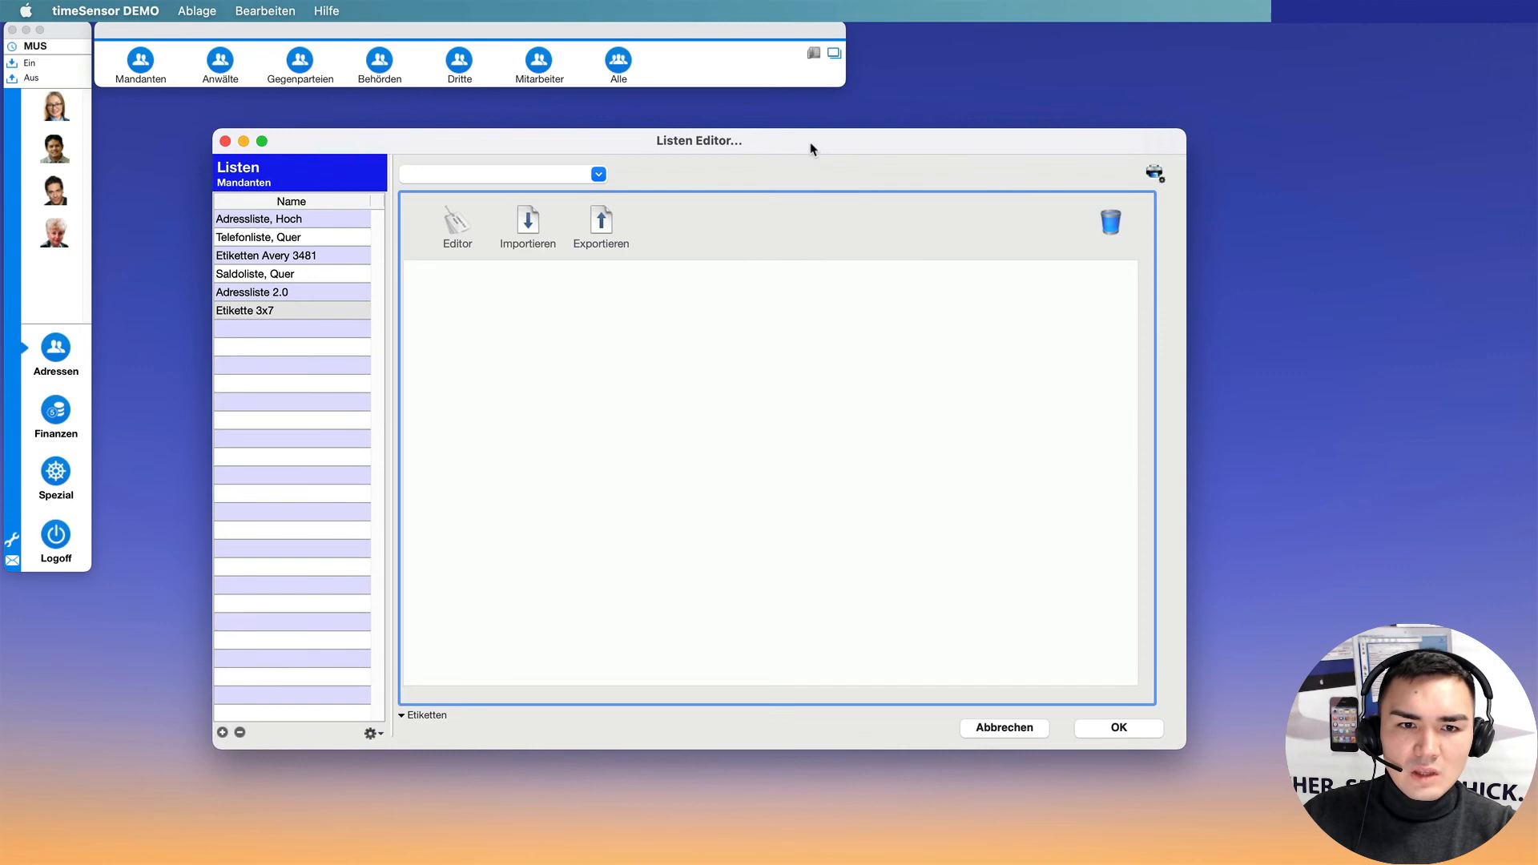
click(525, 210)
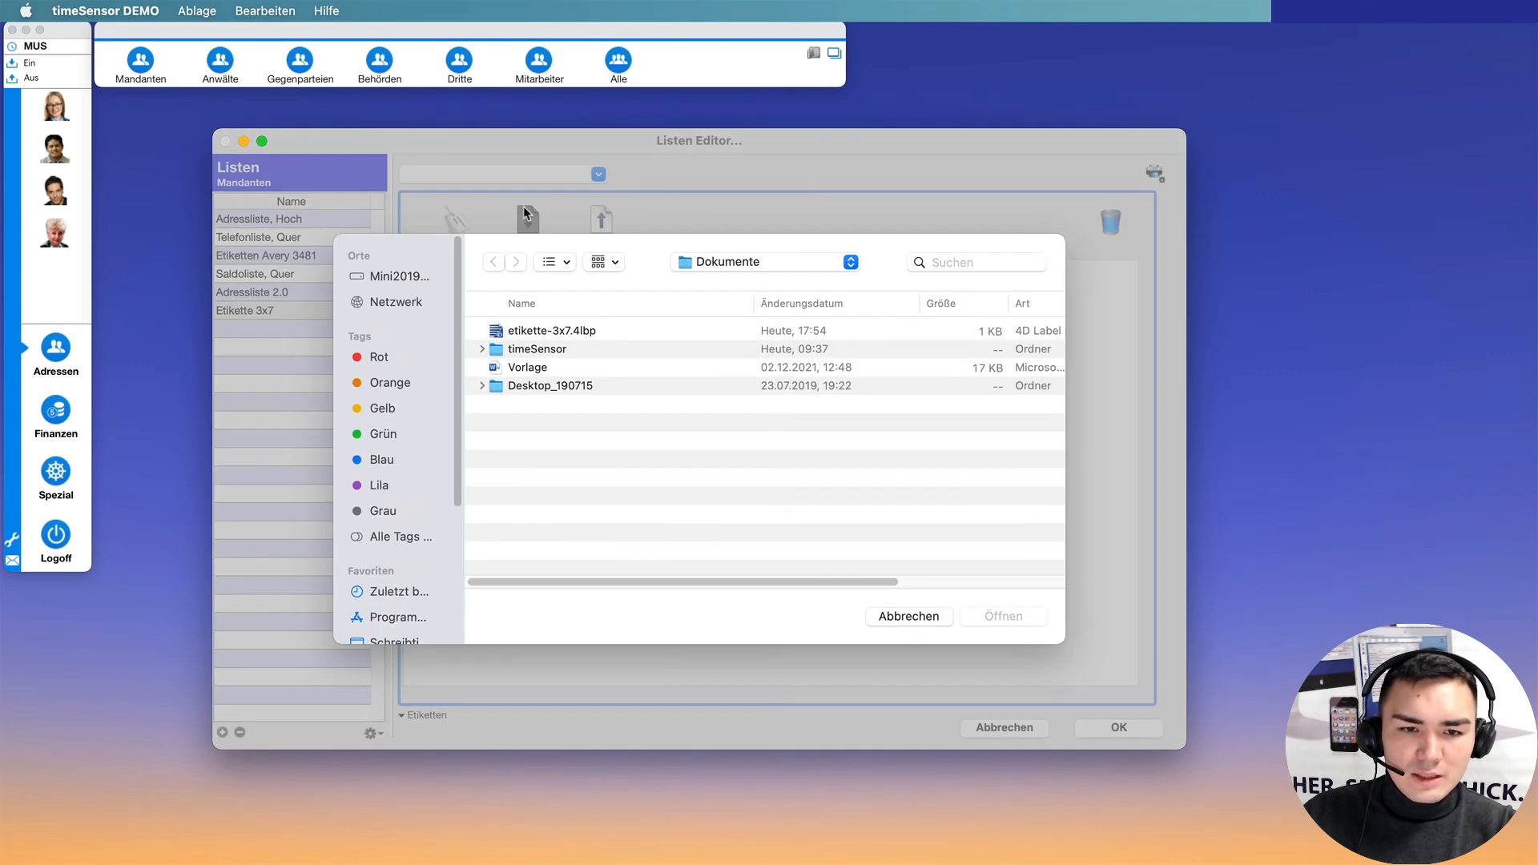
double_click(545, 333)
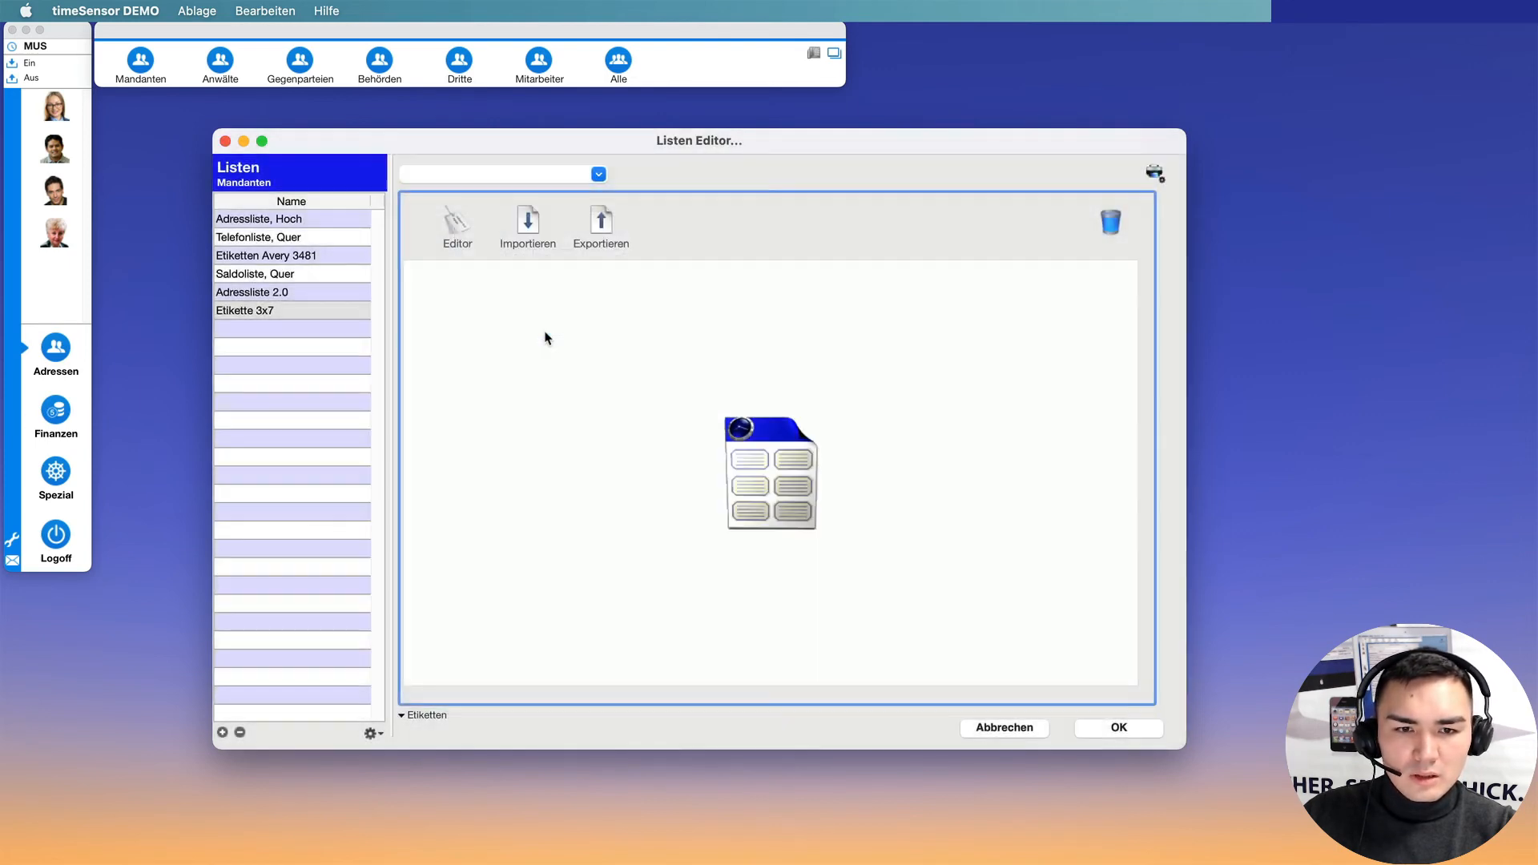
click(1120, 728)
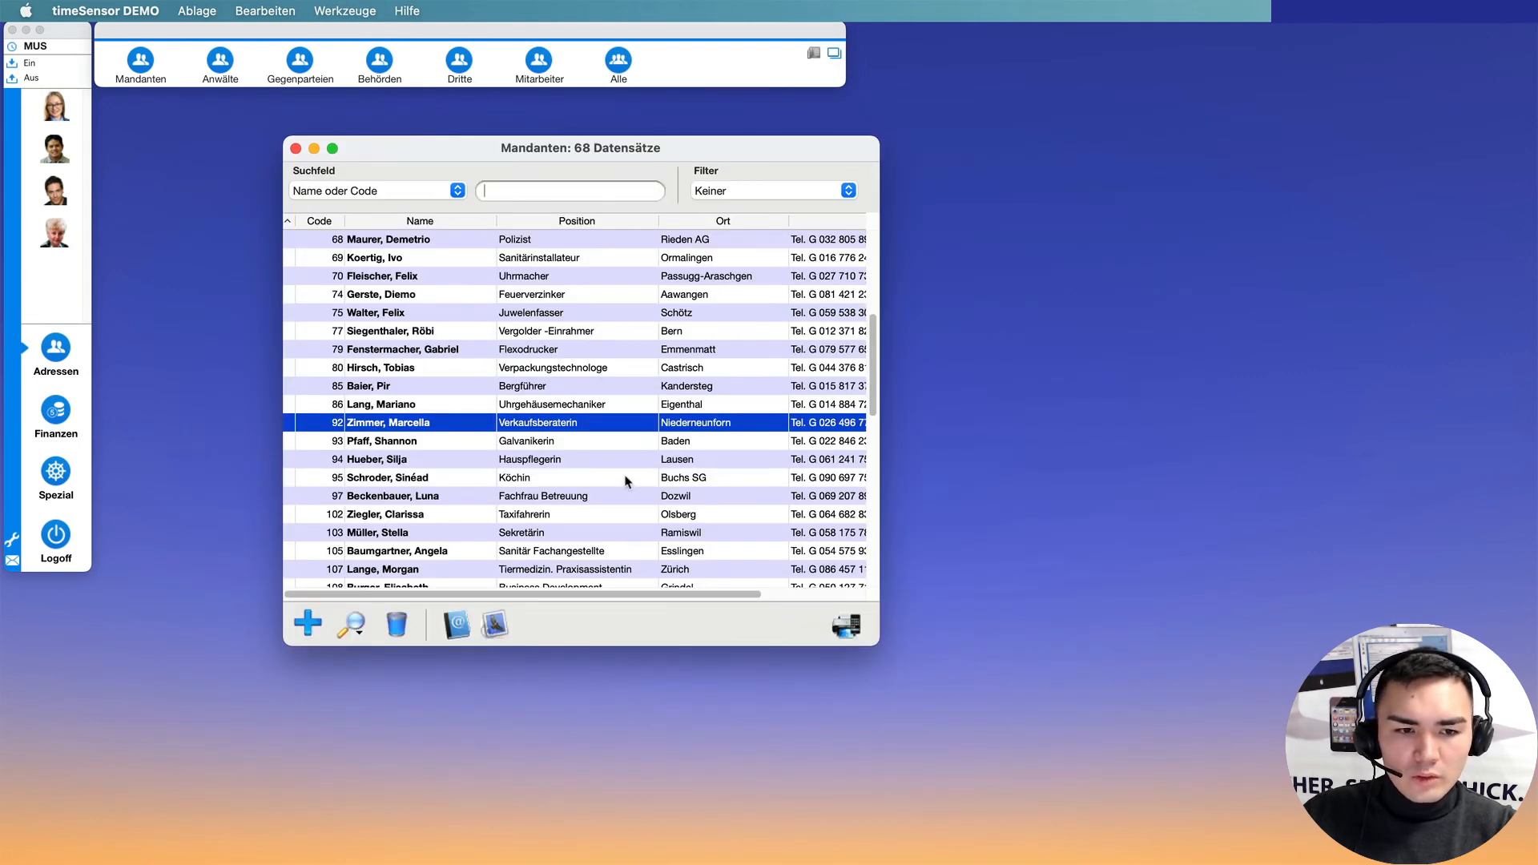
- Select a block of 13 consecutive clients in the Mandanten list
click(450, 349)
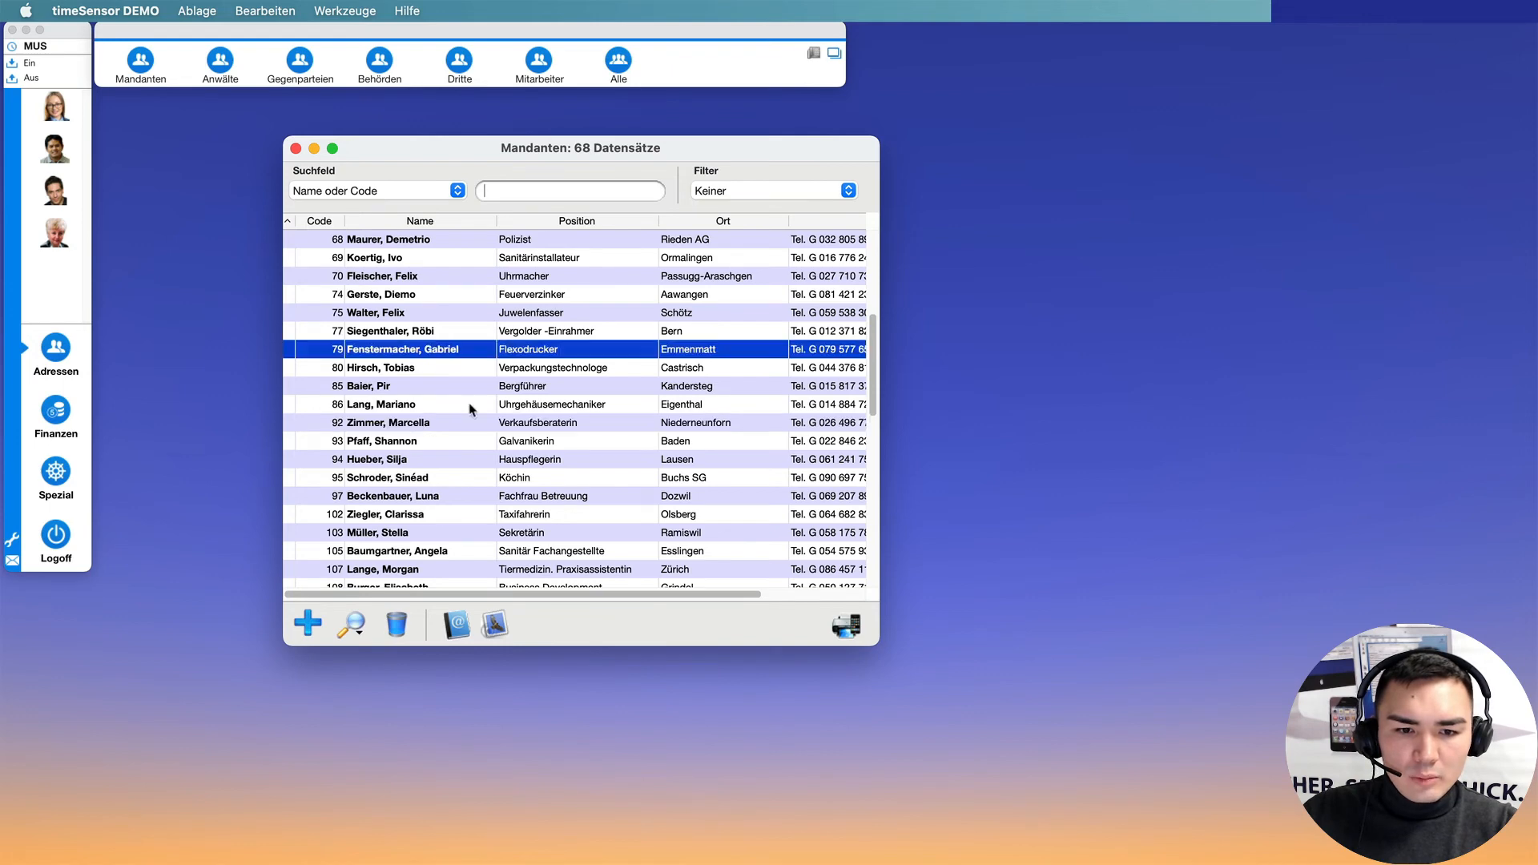
scroll(469, 409, down, 3)
shift+click(479, 479)
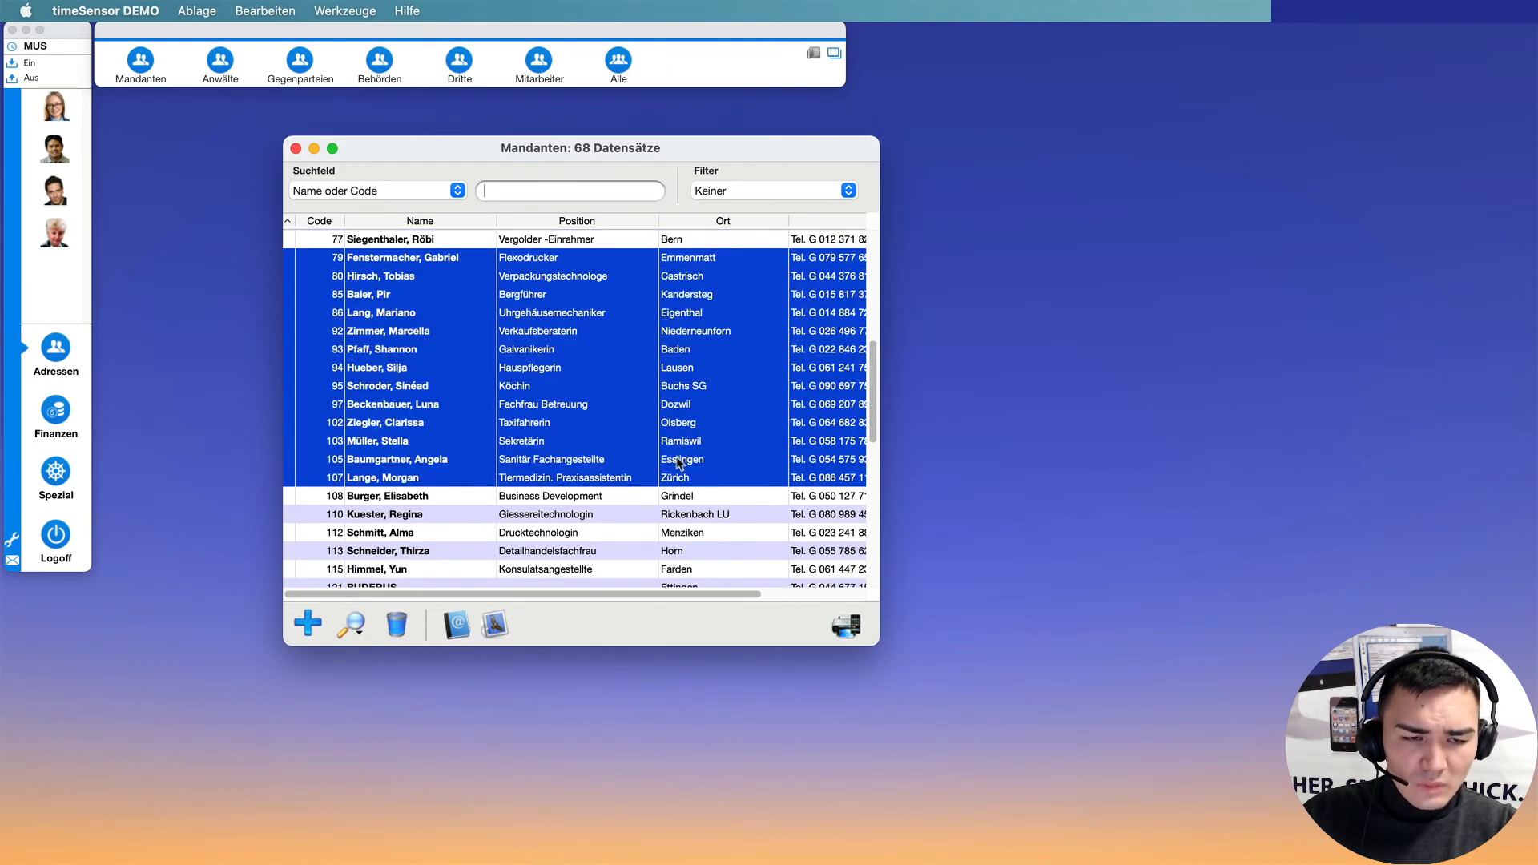
scroll(675, 463, up, 2)
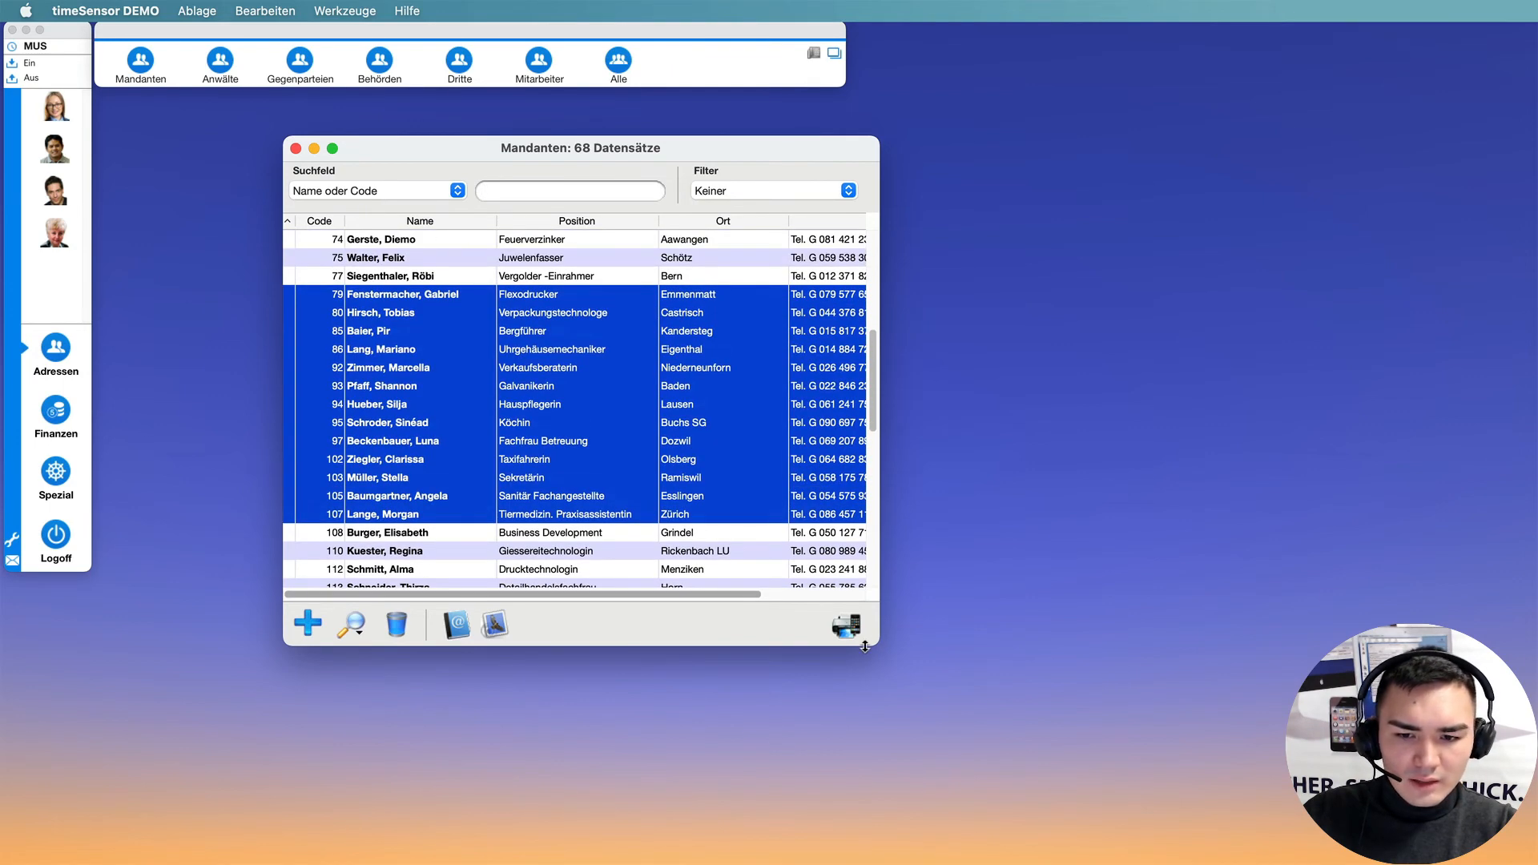
- Print the selected clients with the Etikette 3x7 list to a PDF preview, check the label sheet and close it
click(851, 625)
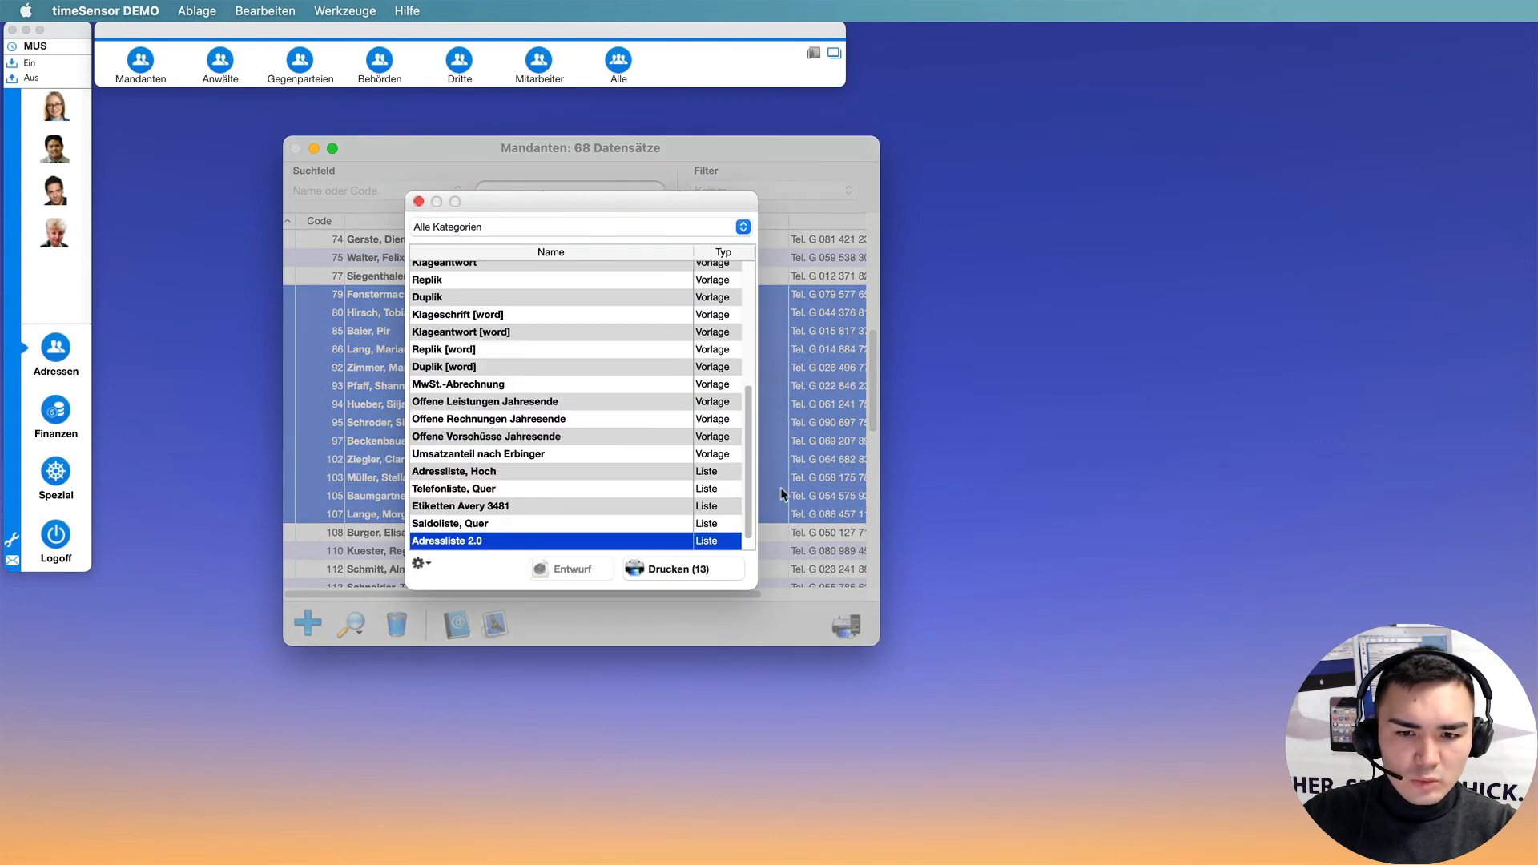
scroll(641, 513, down, 1)
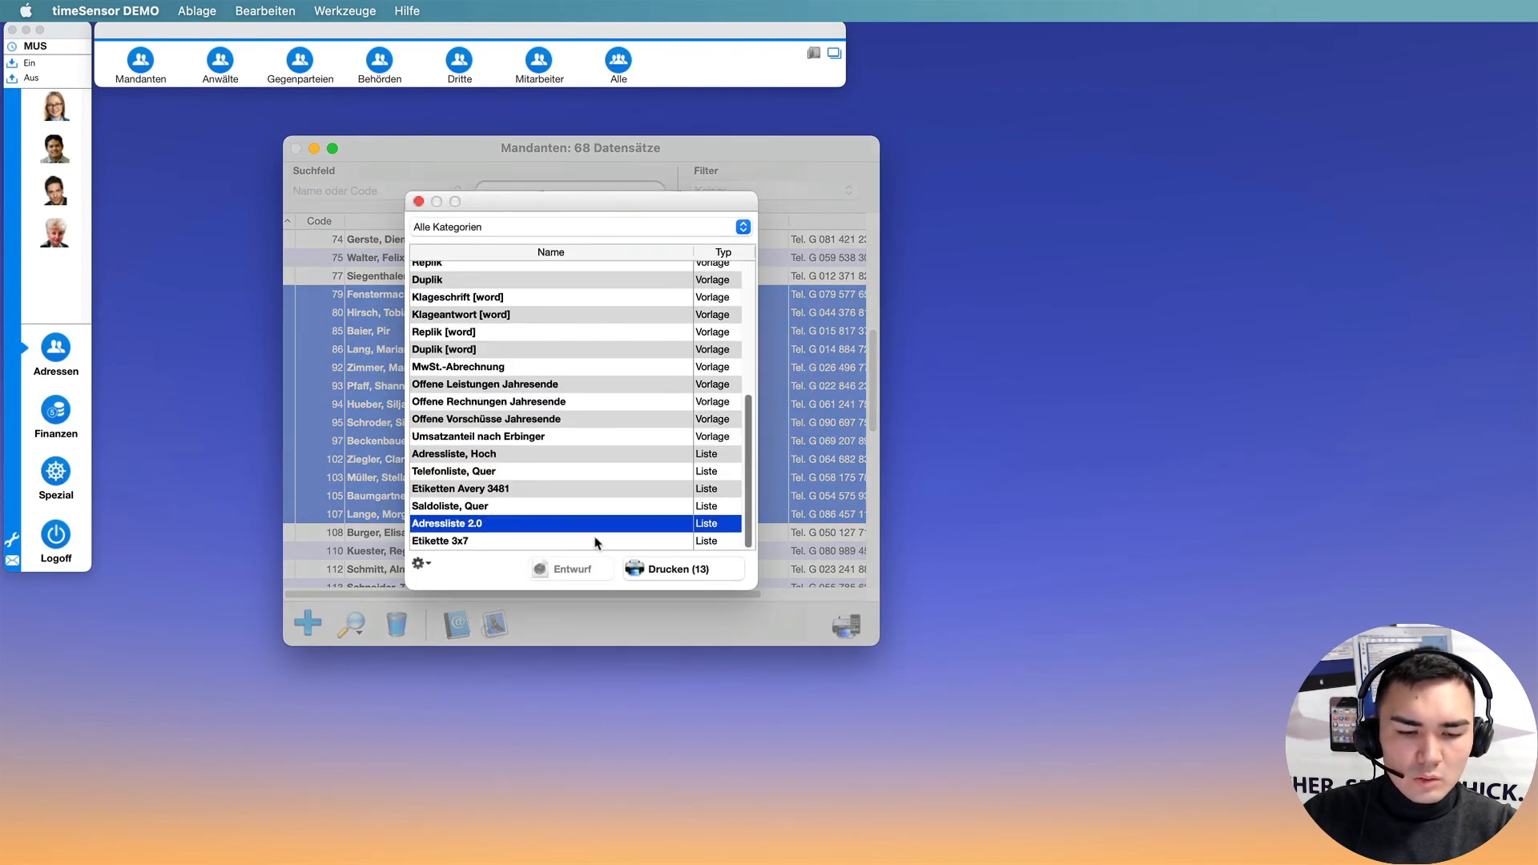
click(473, 542)
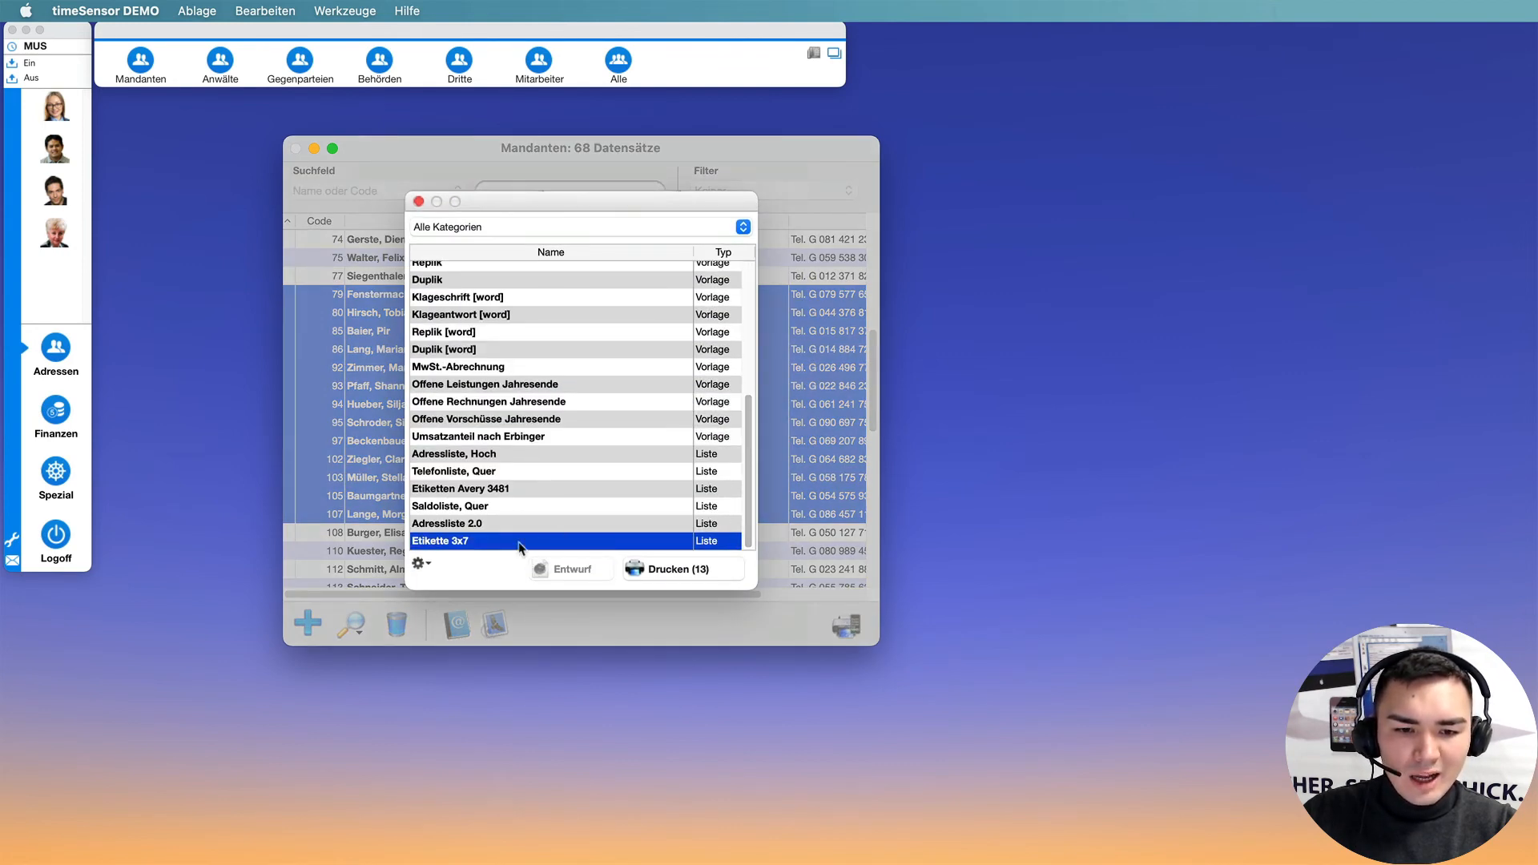
click(668, 571)
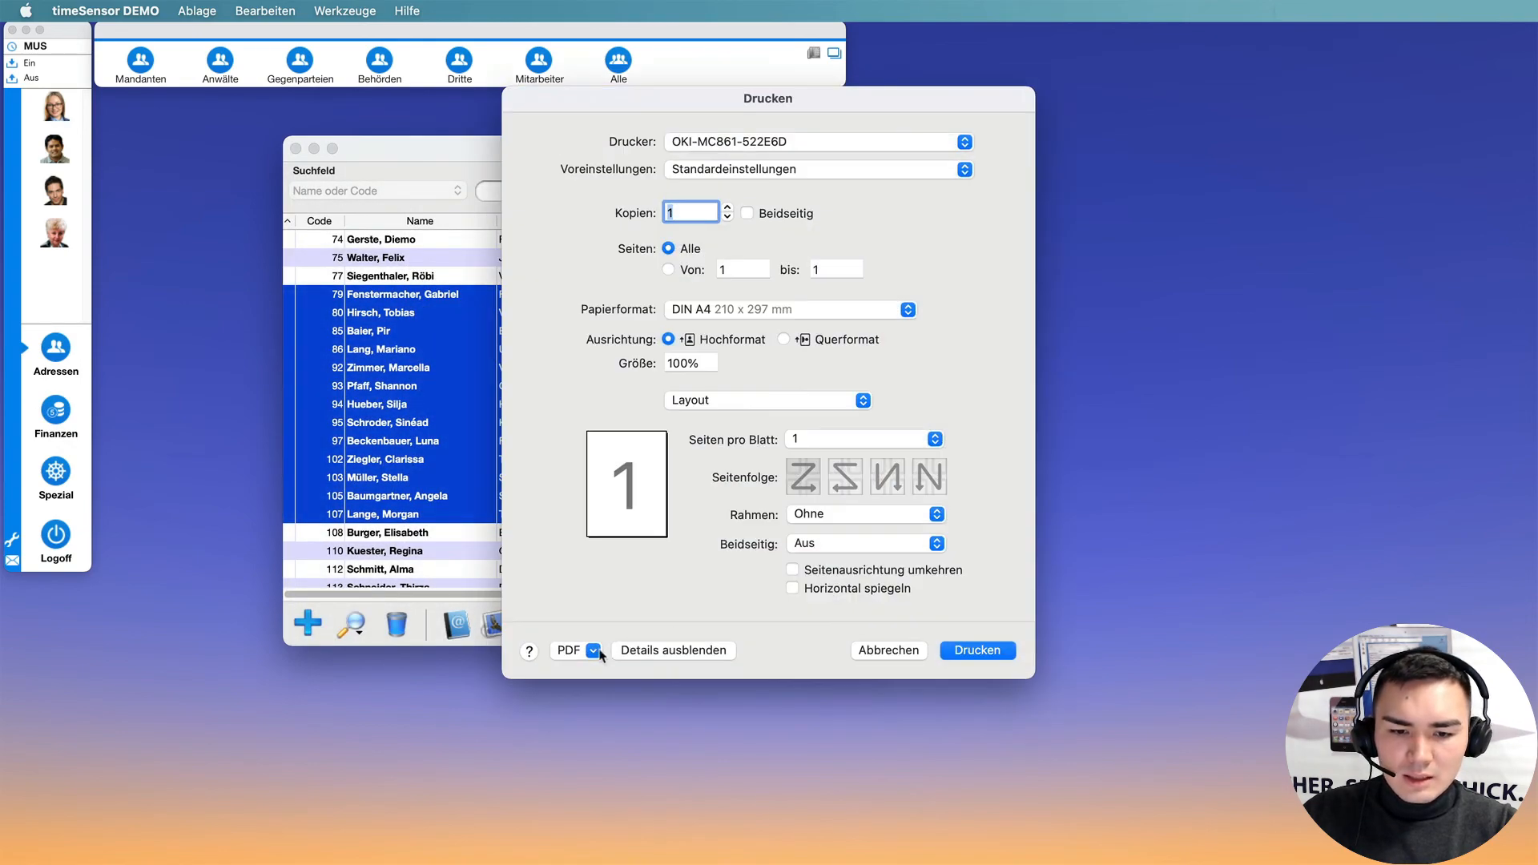
click(588, 650)
click(604, 675)
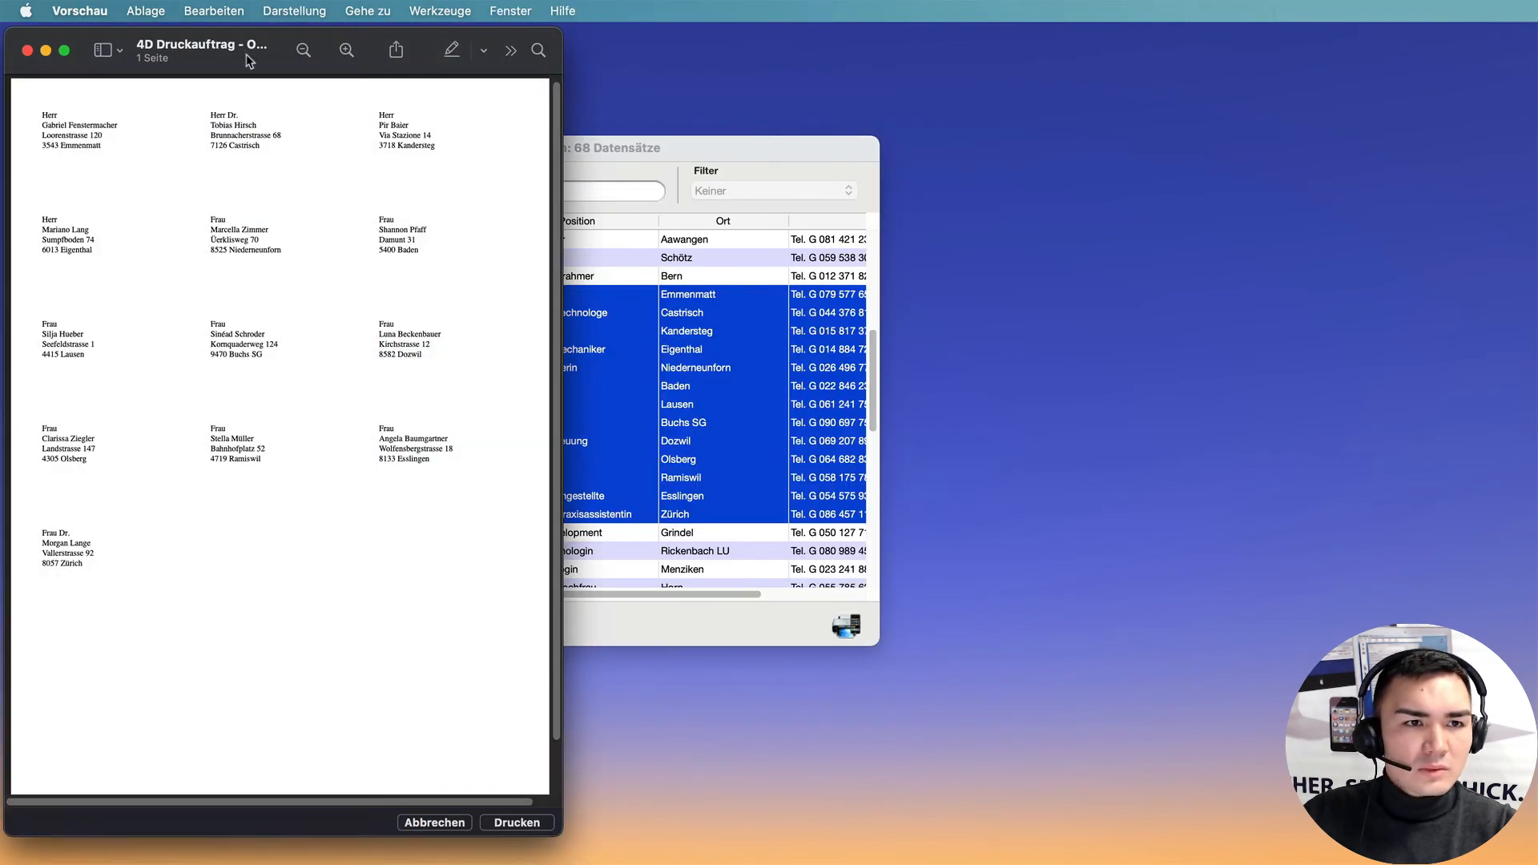
drag(248, 60, 674, 64)
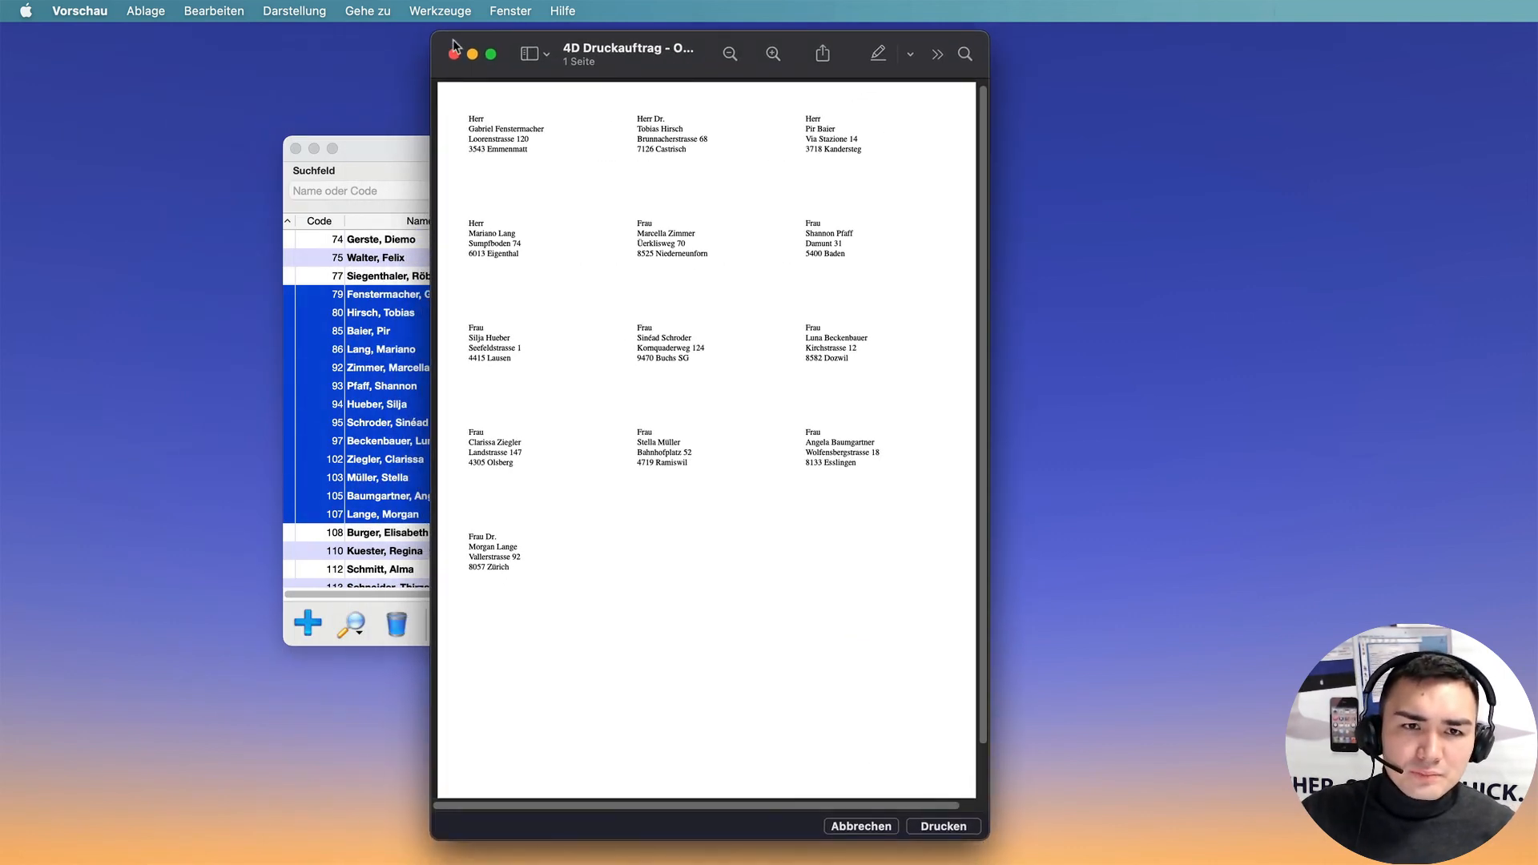
click(454, 54)
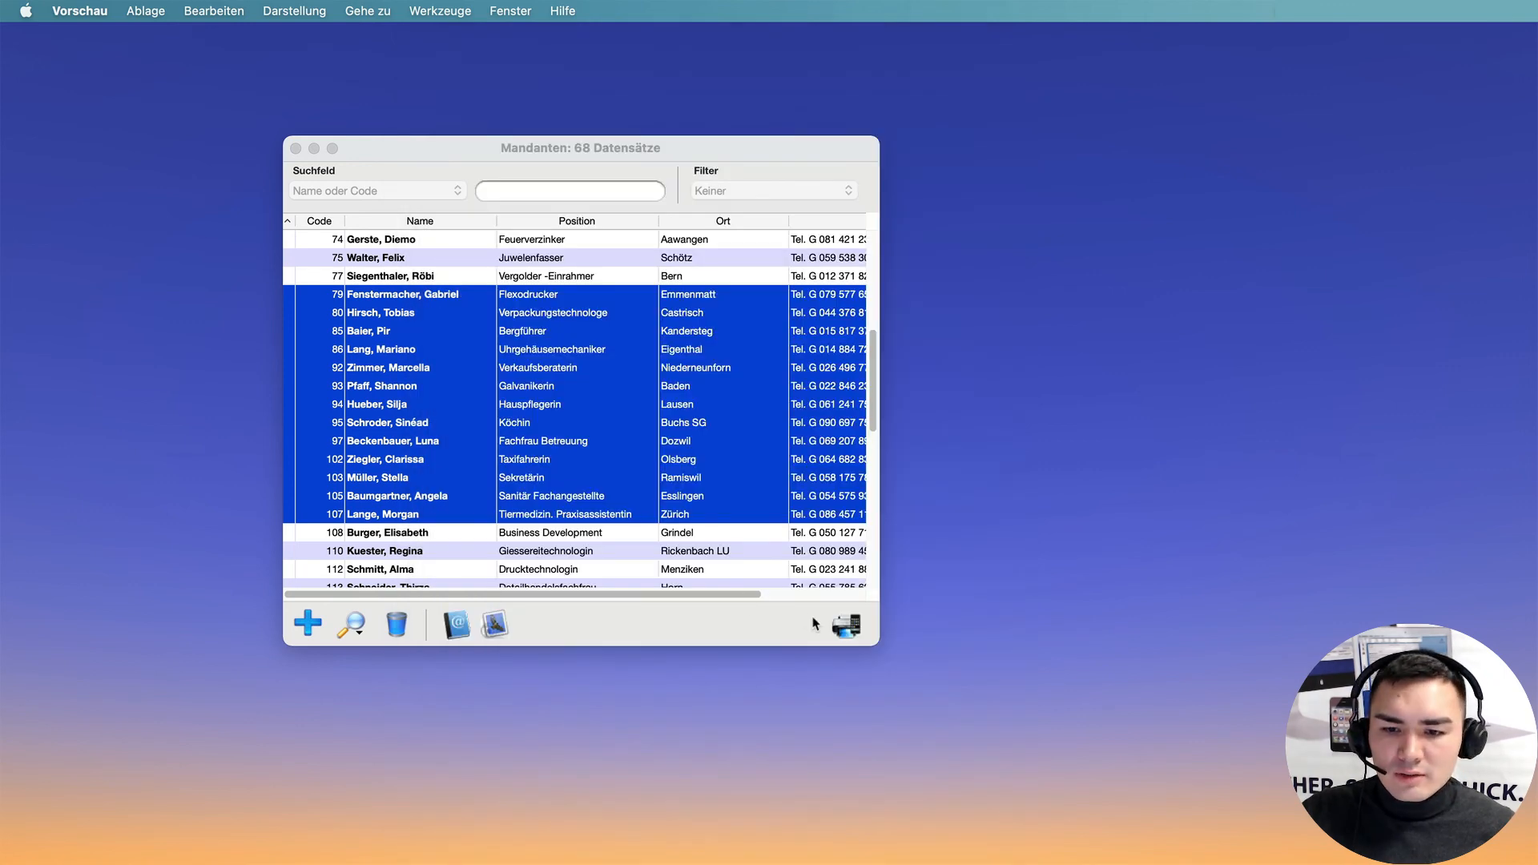
- Reopen the Etikette 3x7 list for editing from the print selection of the Mandanten window
click(837, 628)
click(842, 629)
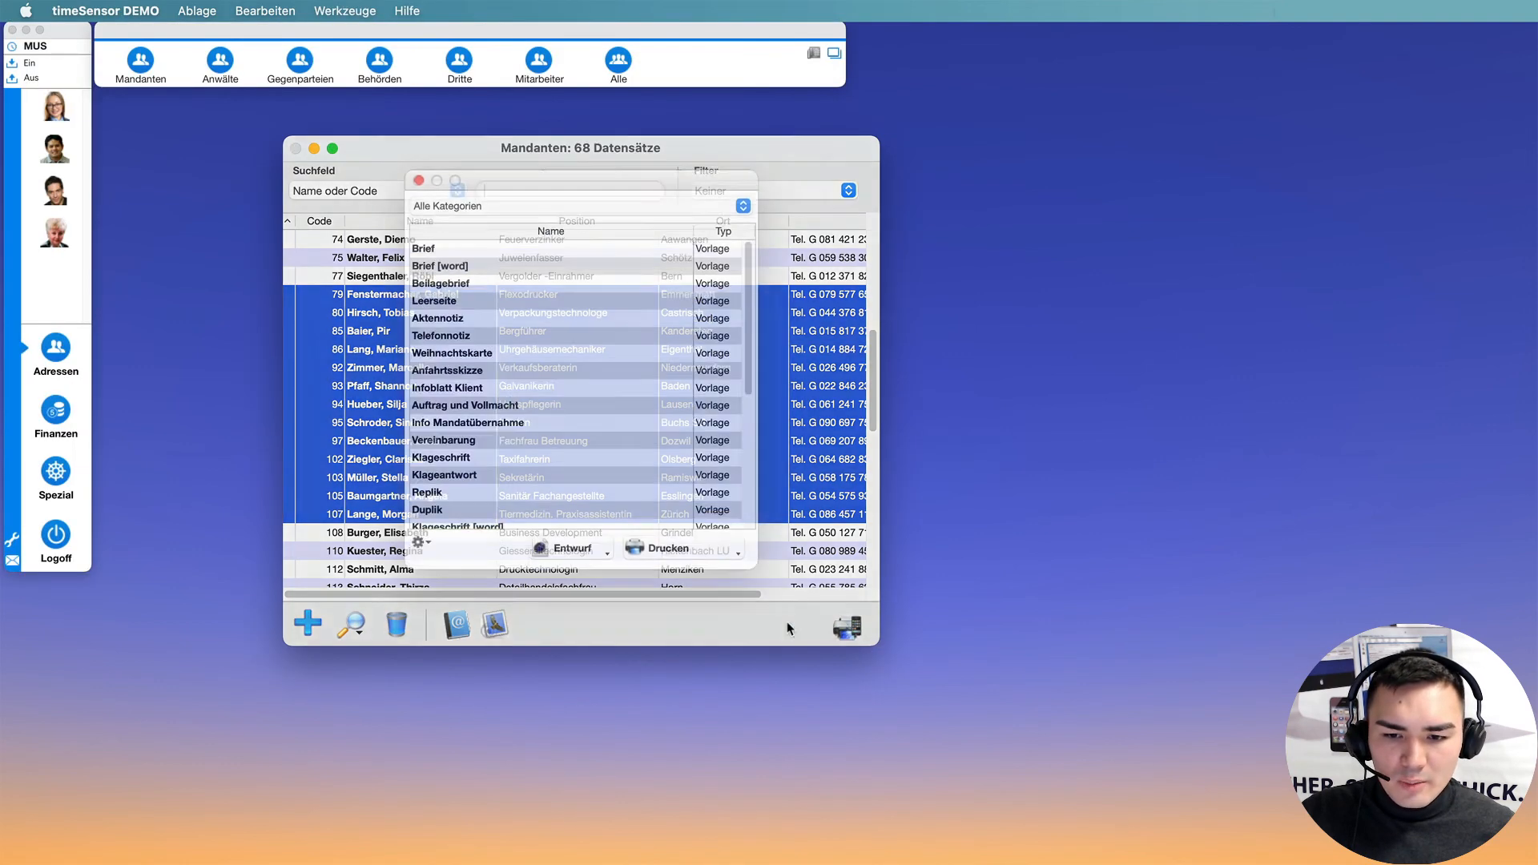
click(419, 563)
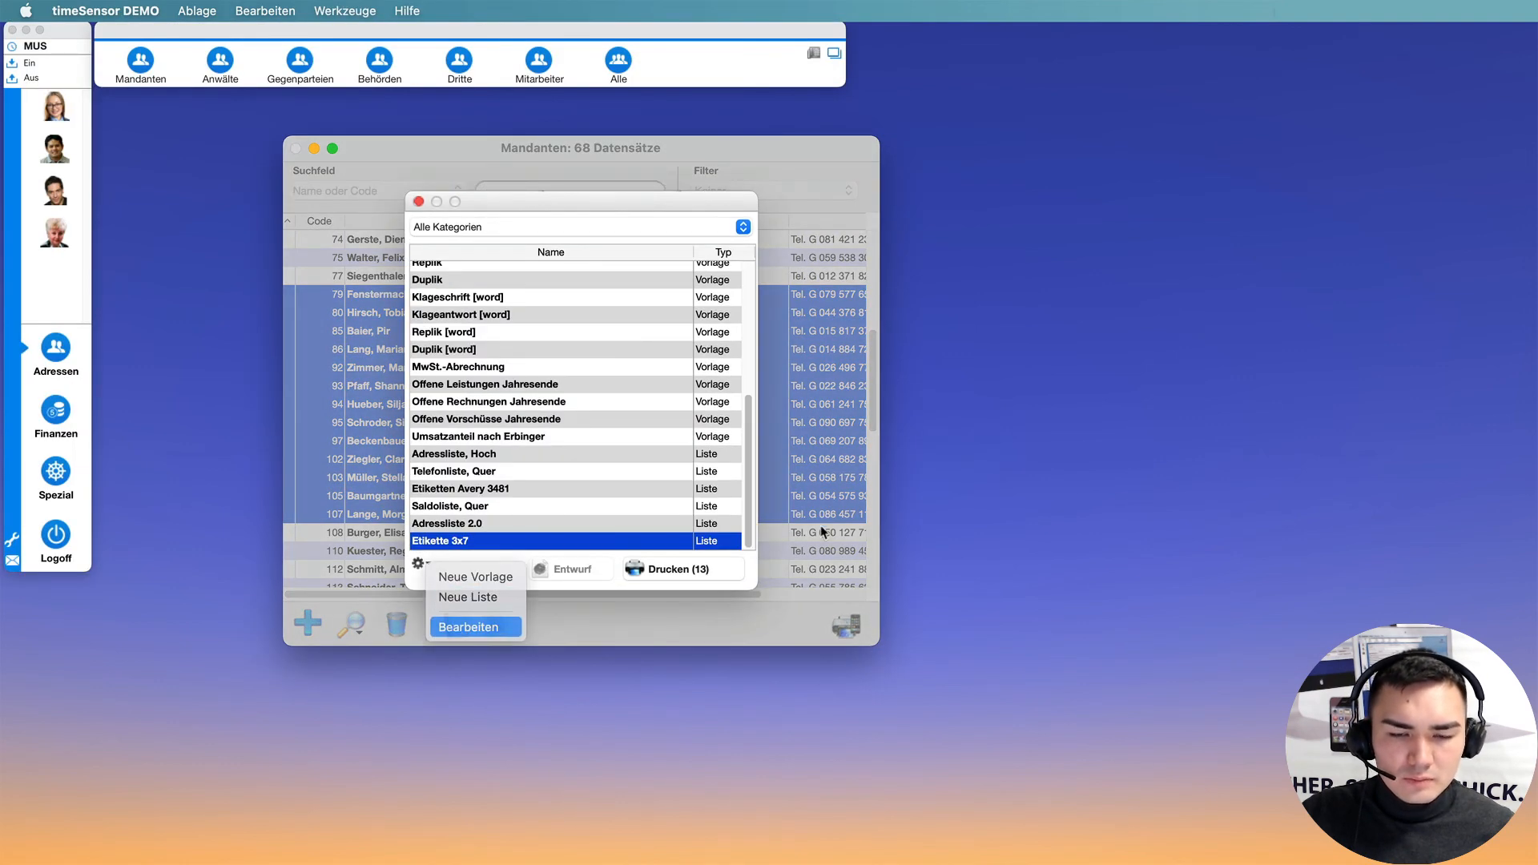
click(452, 625)
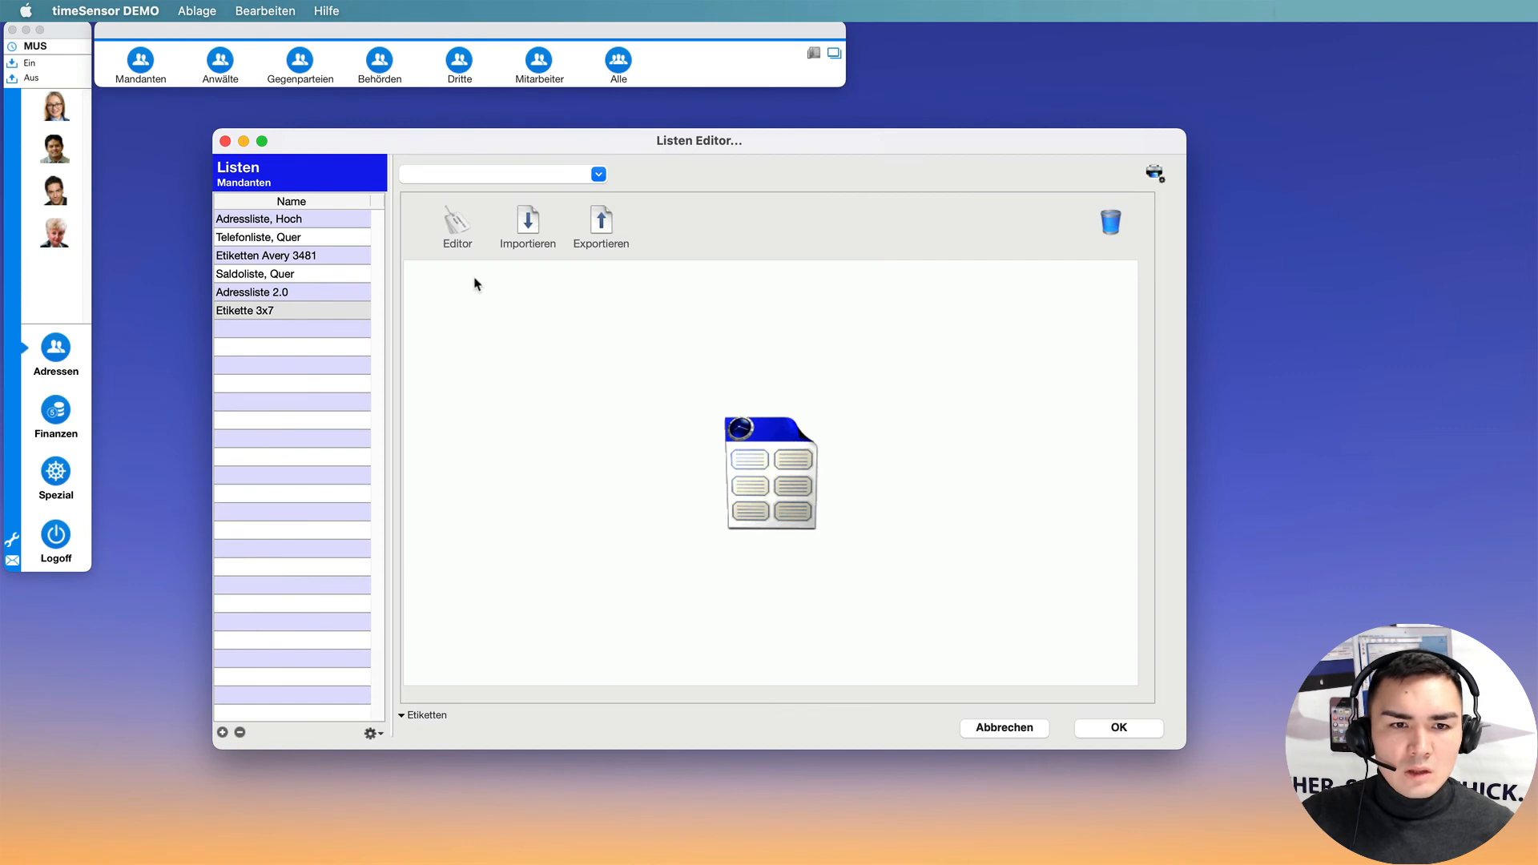
- Load the saved label template etikette-3x7.4lbp from Dokumente into the label editor
click(453, 225)
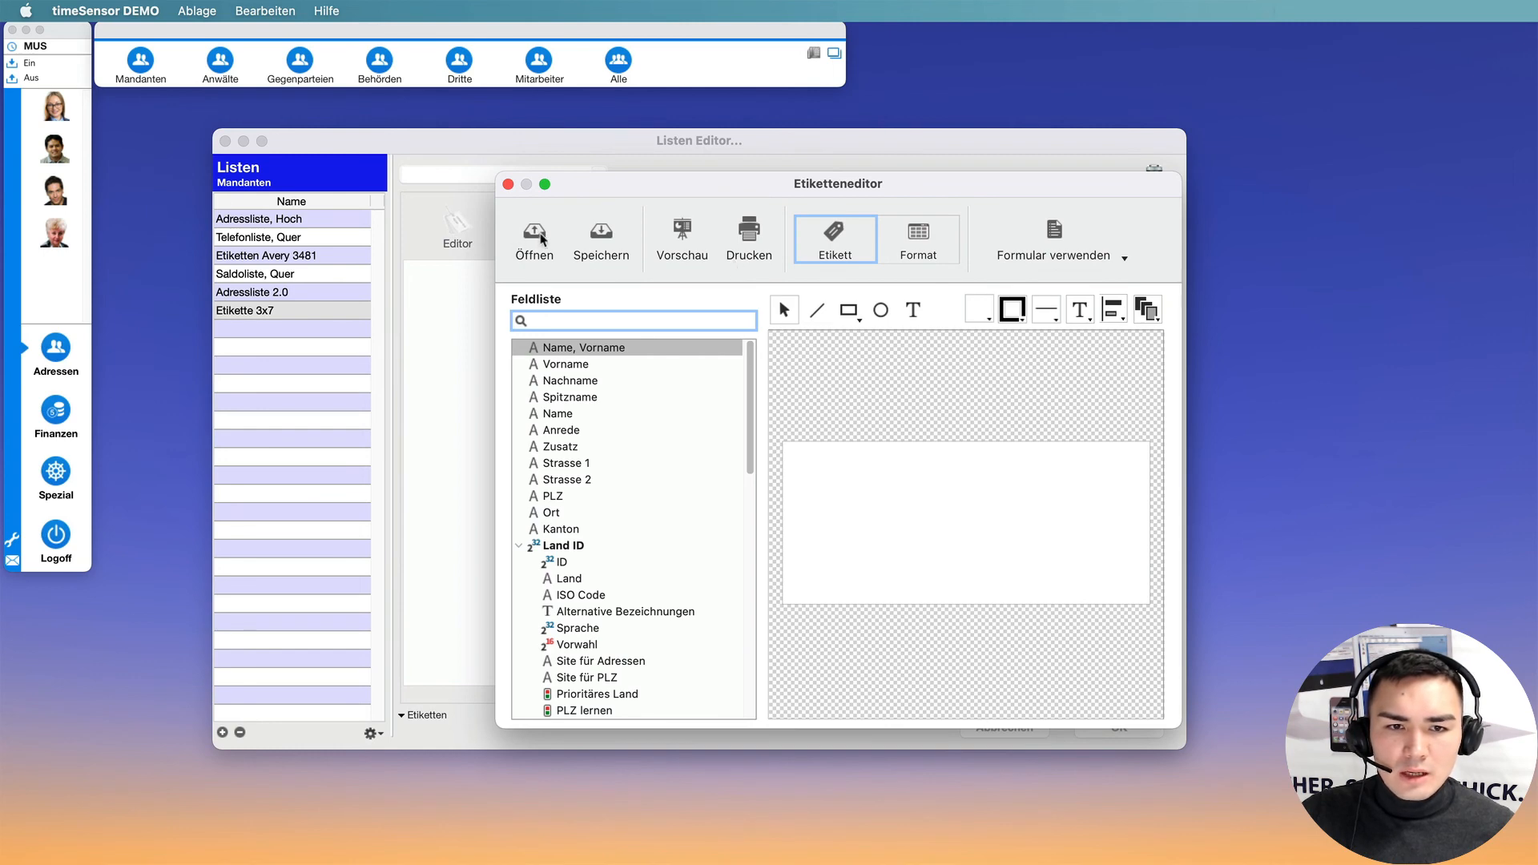
click(535, 234)
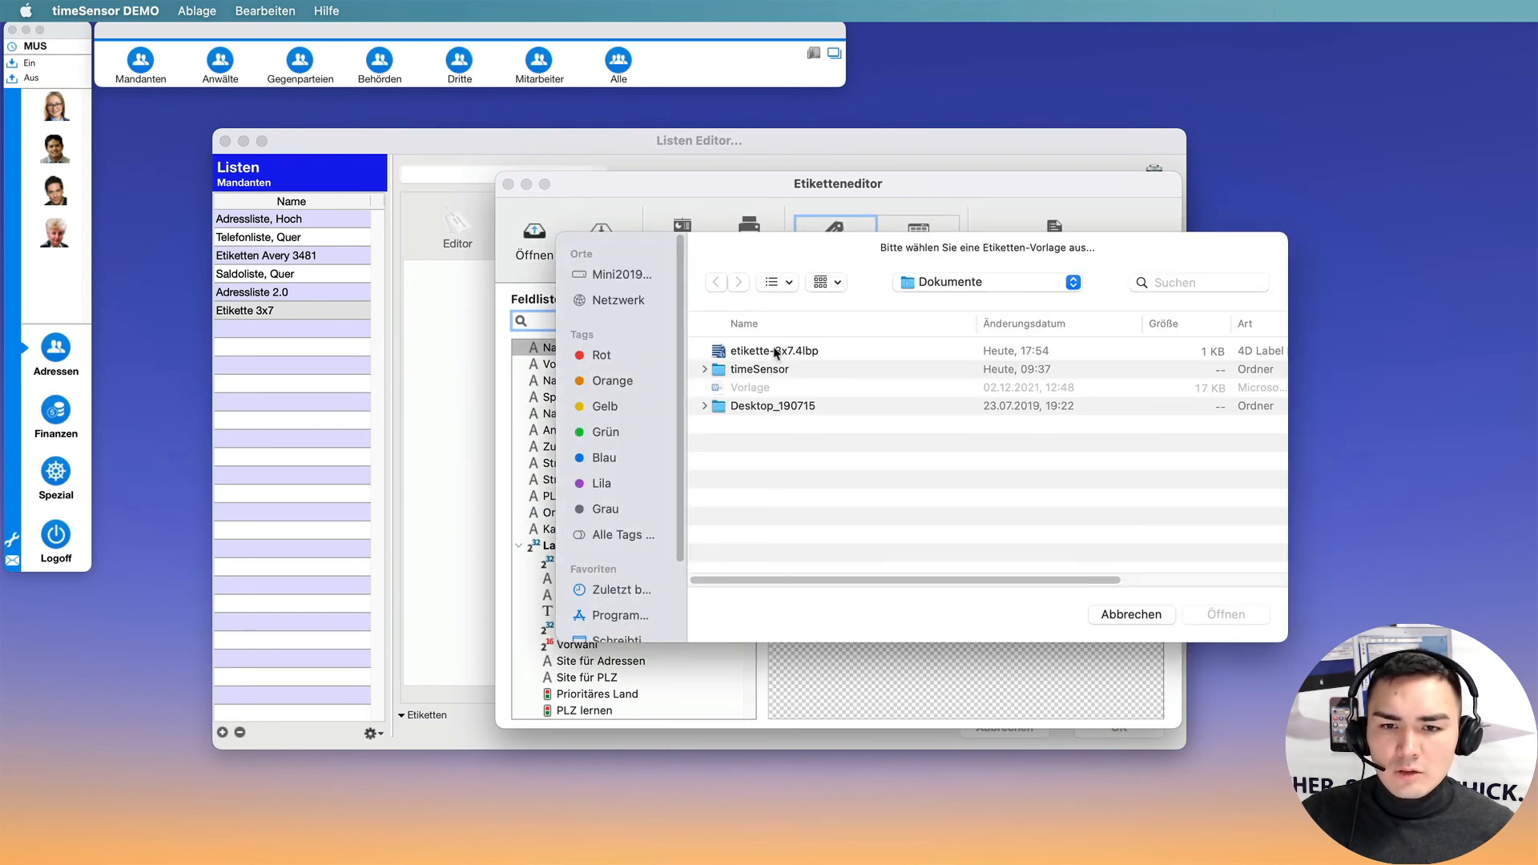
click(775, 353)
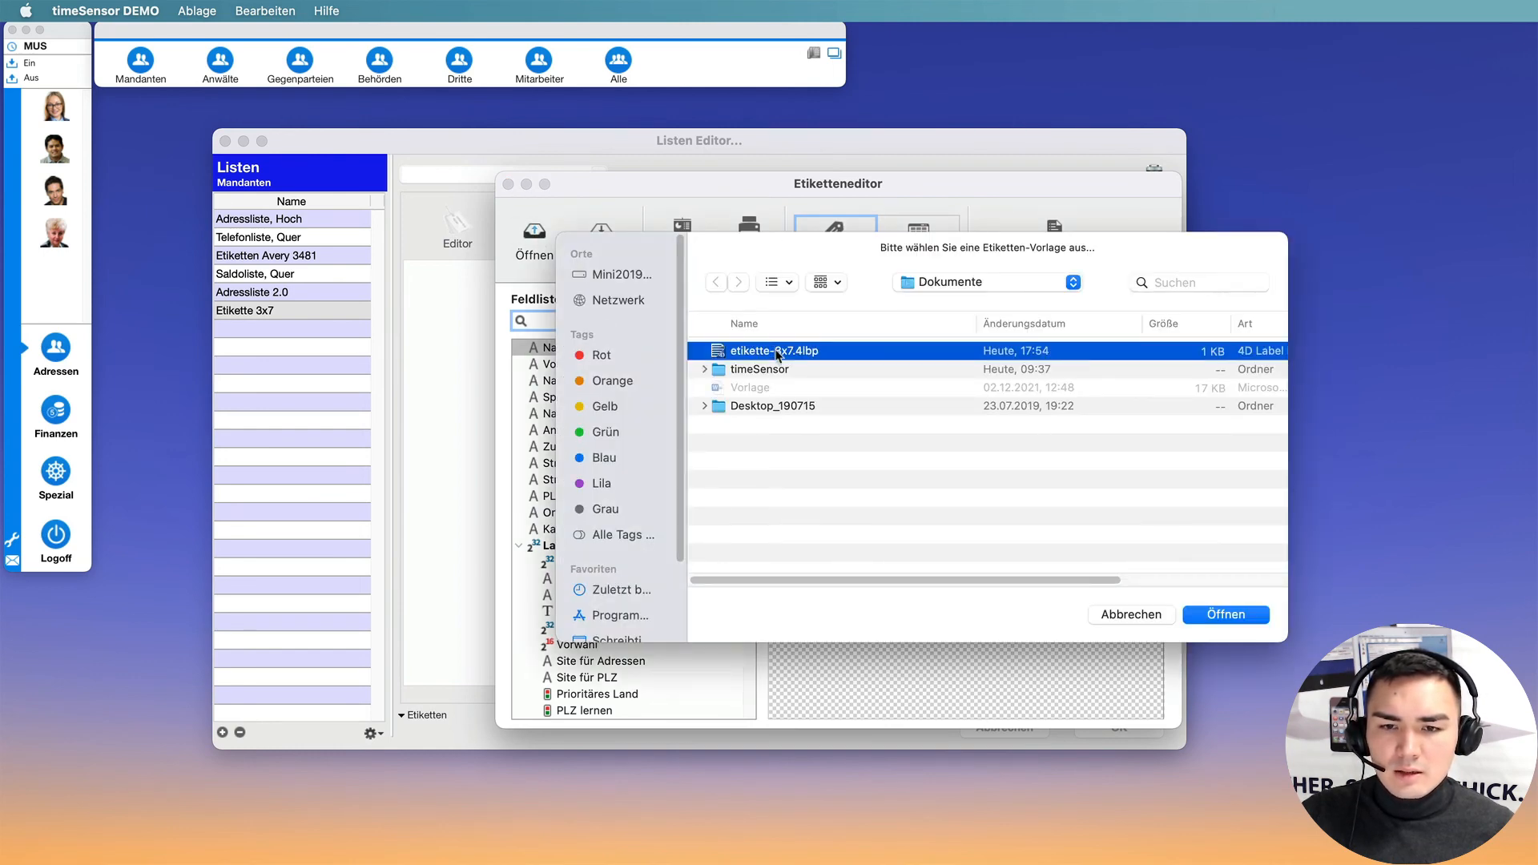
double_click(776, 352)
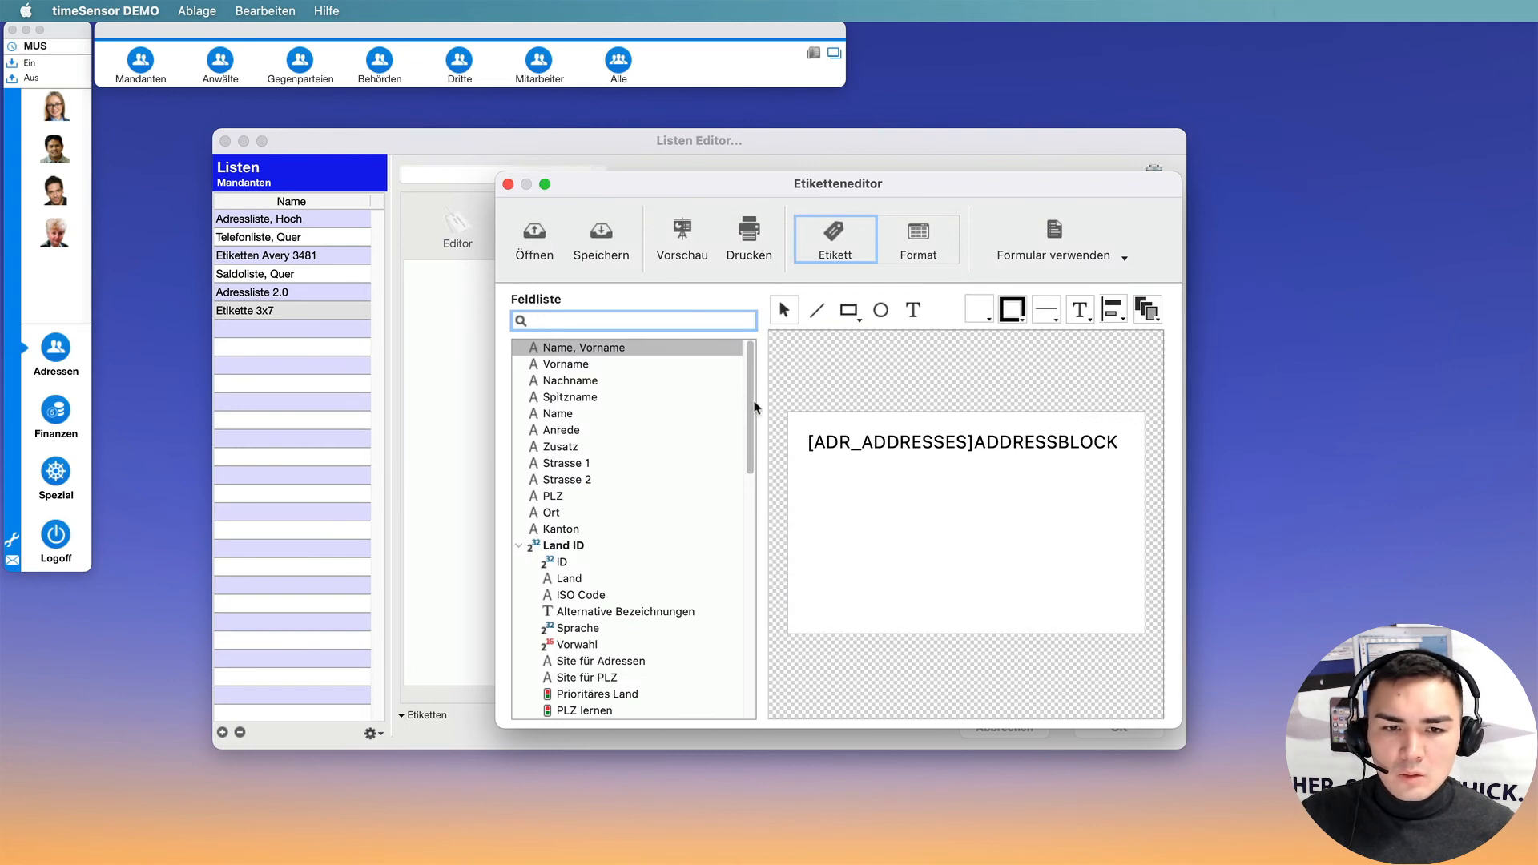
- Set the font of the address block on the label to Arial and close the font selection
click(933, 450)
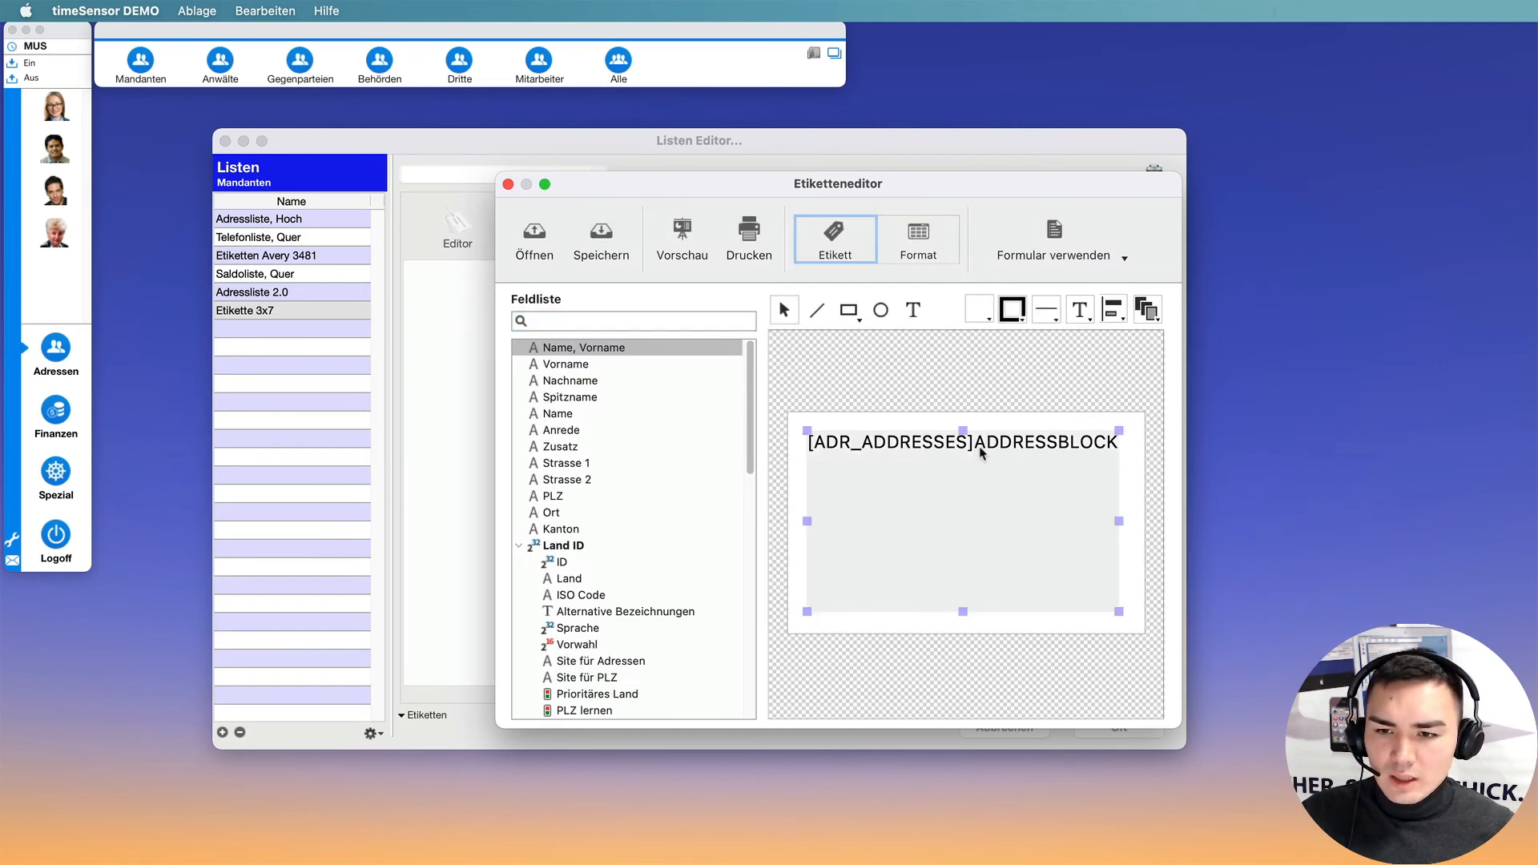
right_click(913, 460)
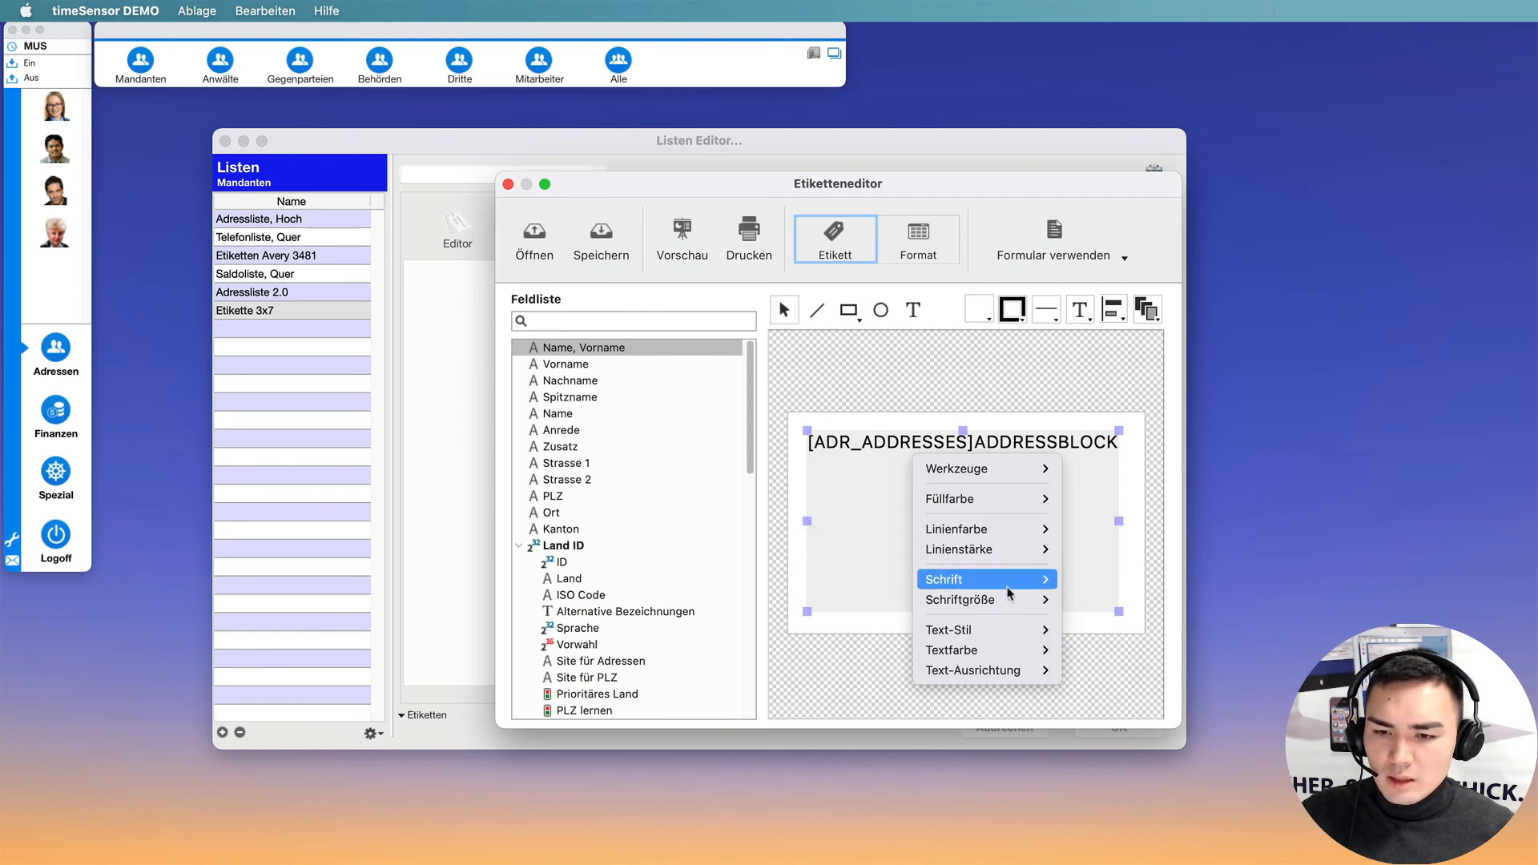
mouse_move(1007, 588)
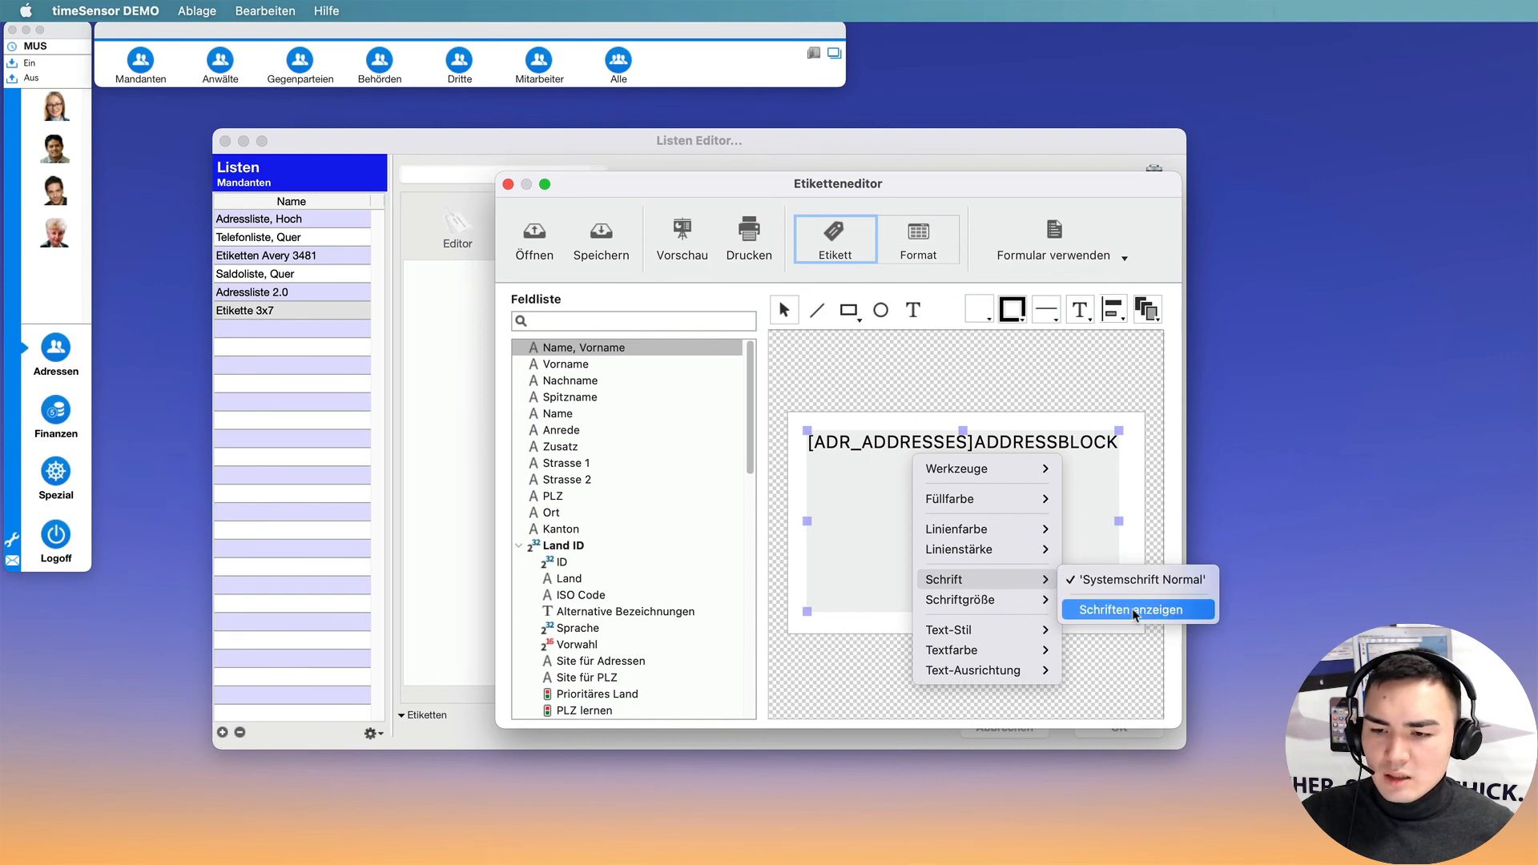
click(1088, 608)
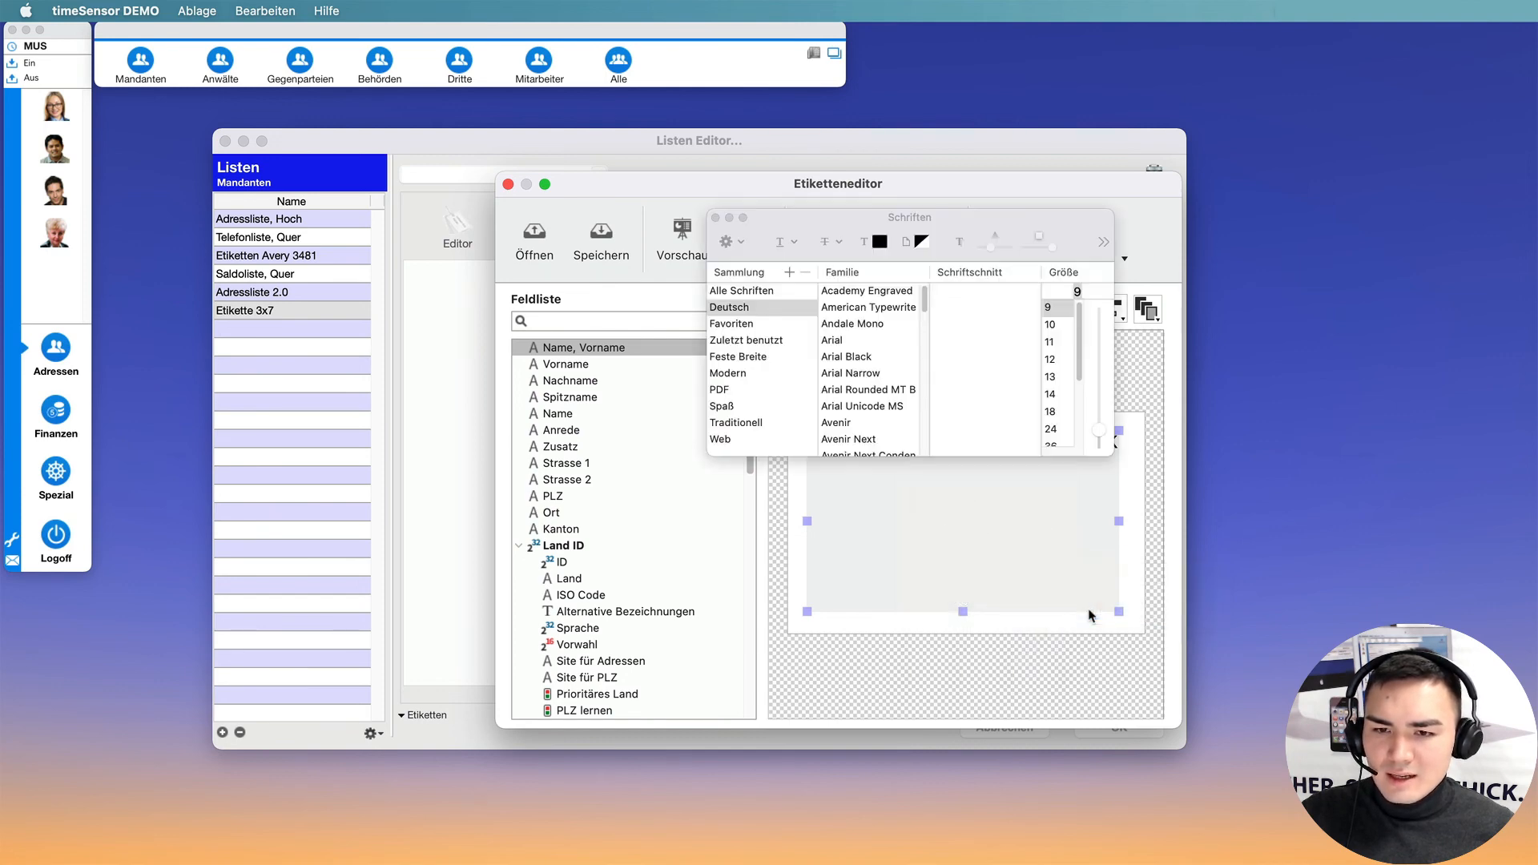
click(841, 344)
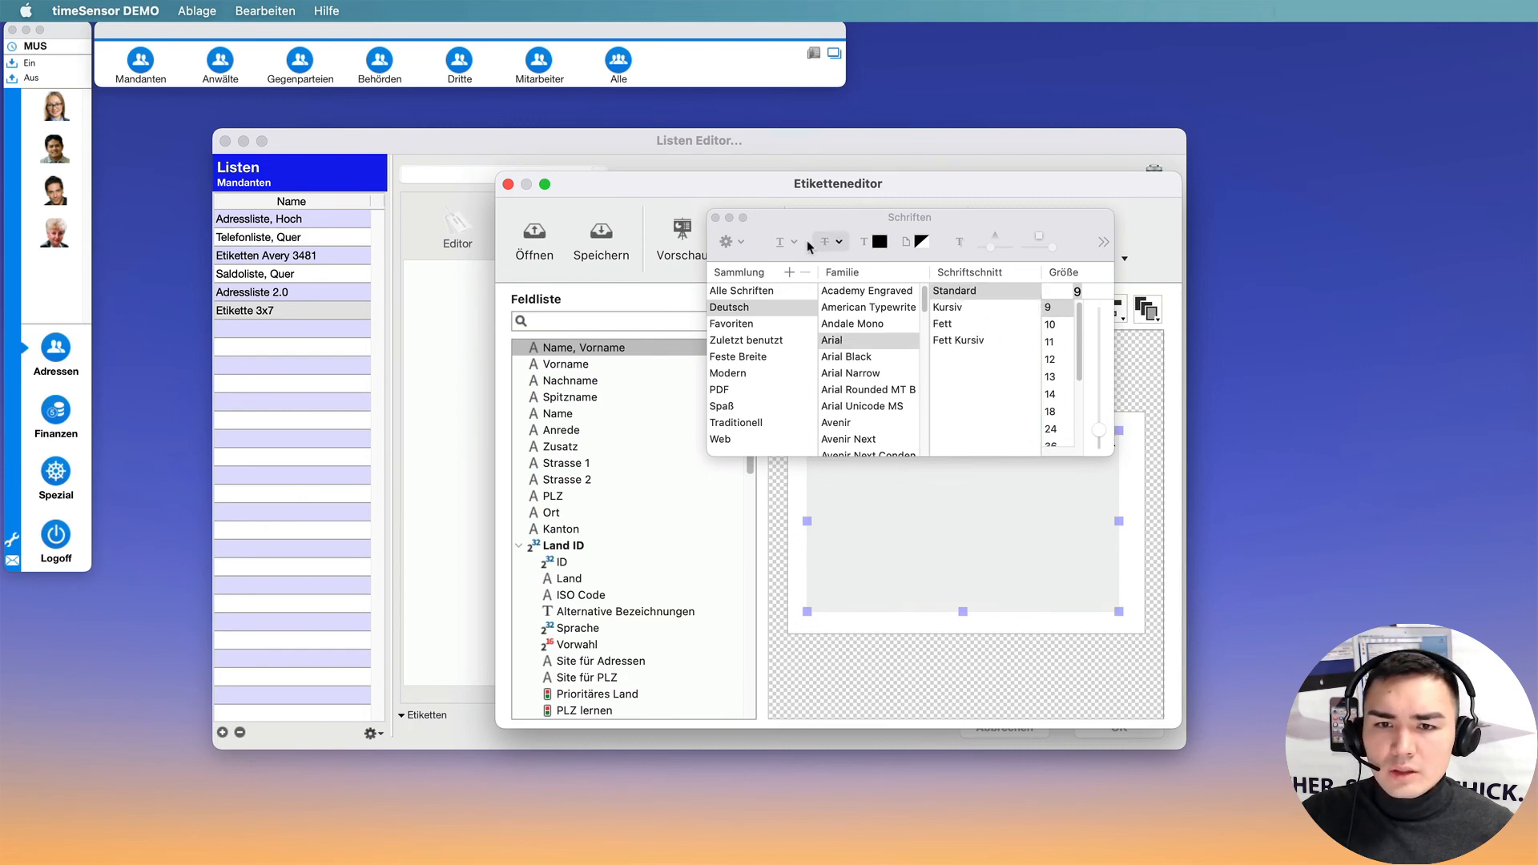
click(716, 218)
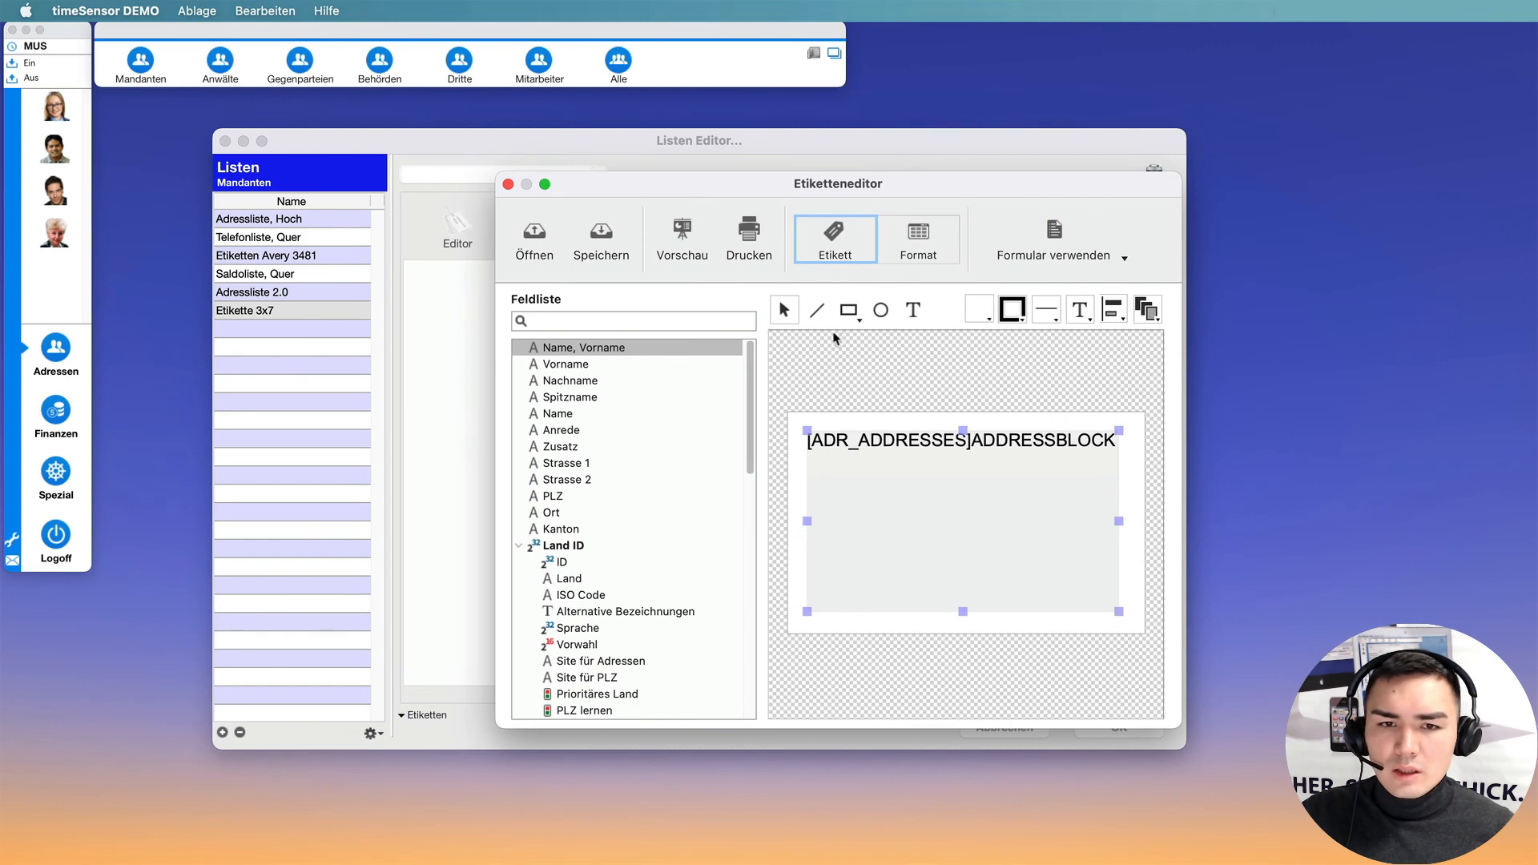
- Save the Arial version of the label as etikette-3x7 in the Dokumente folder and close the label editor
click(598, 242)
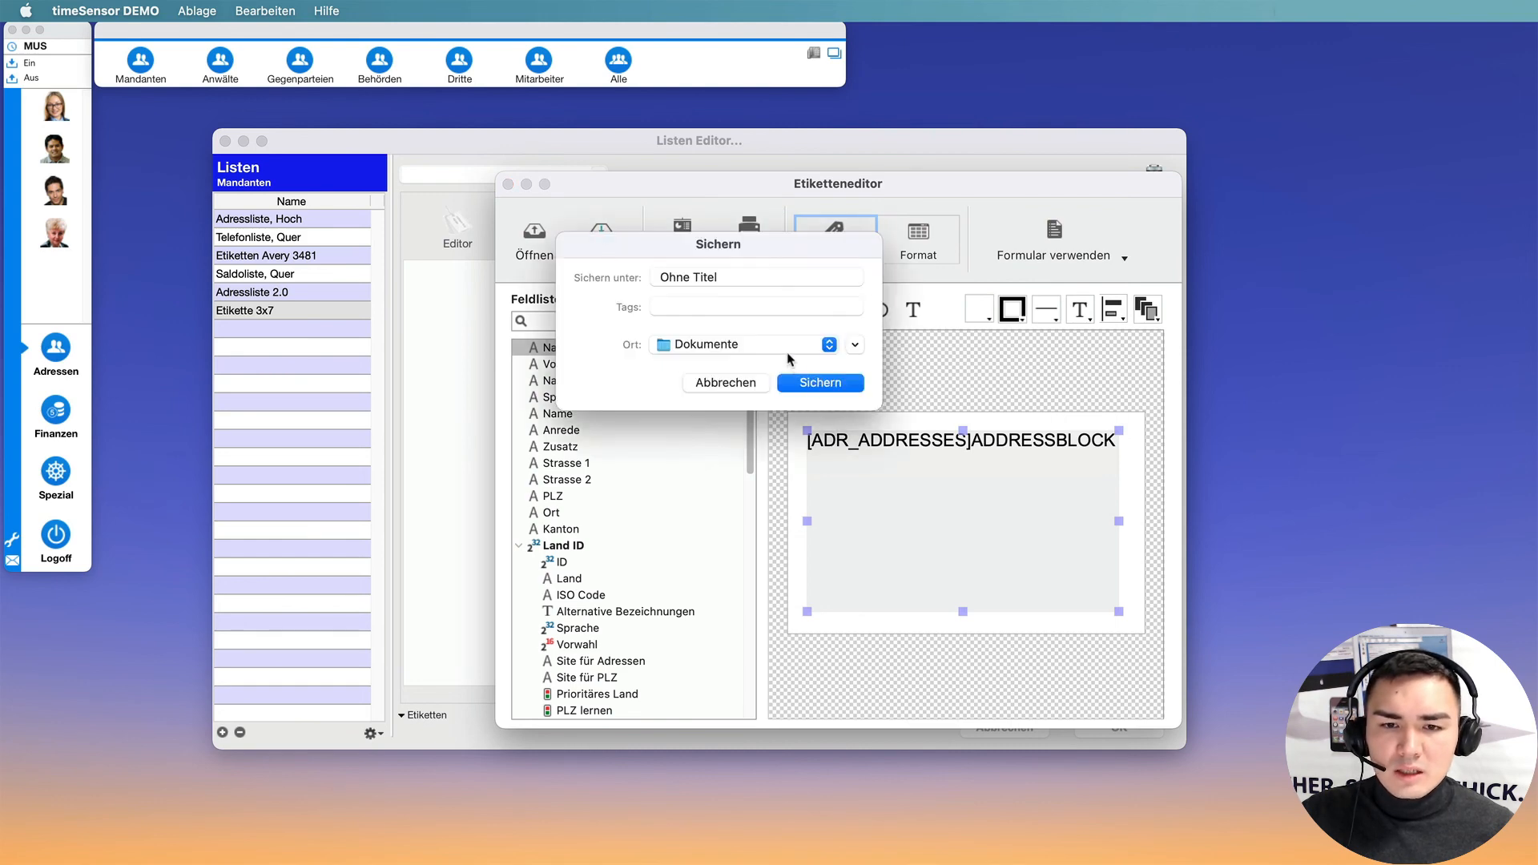
click(777, 344)
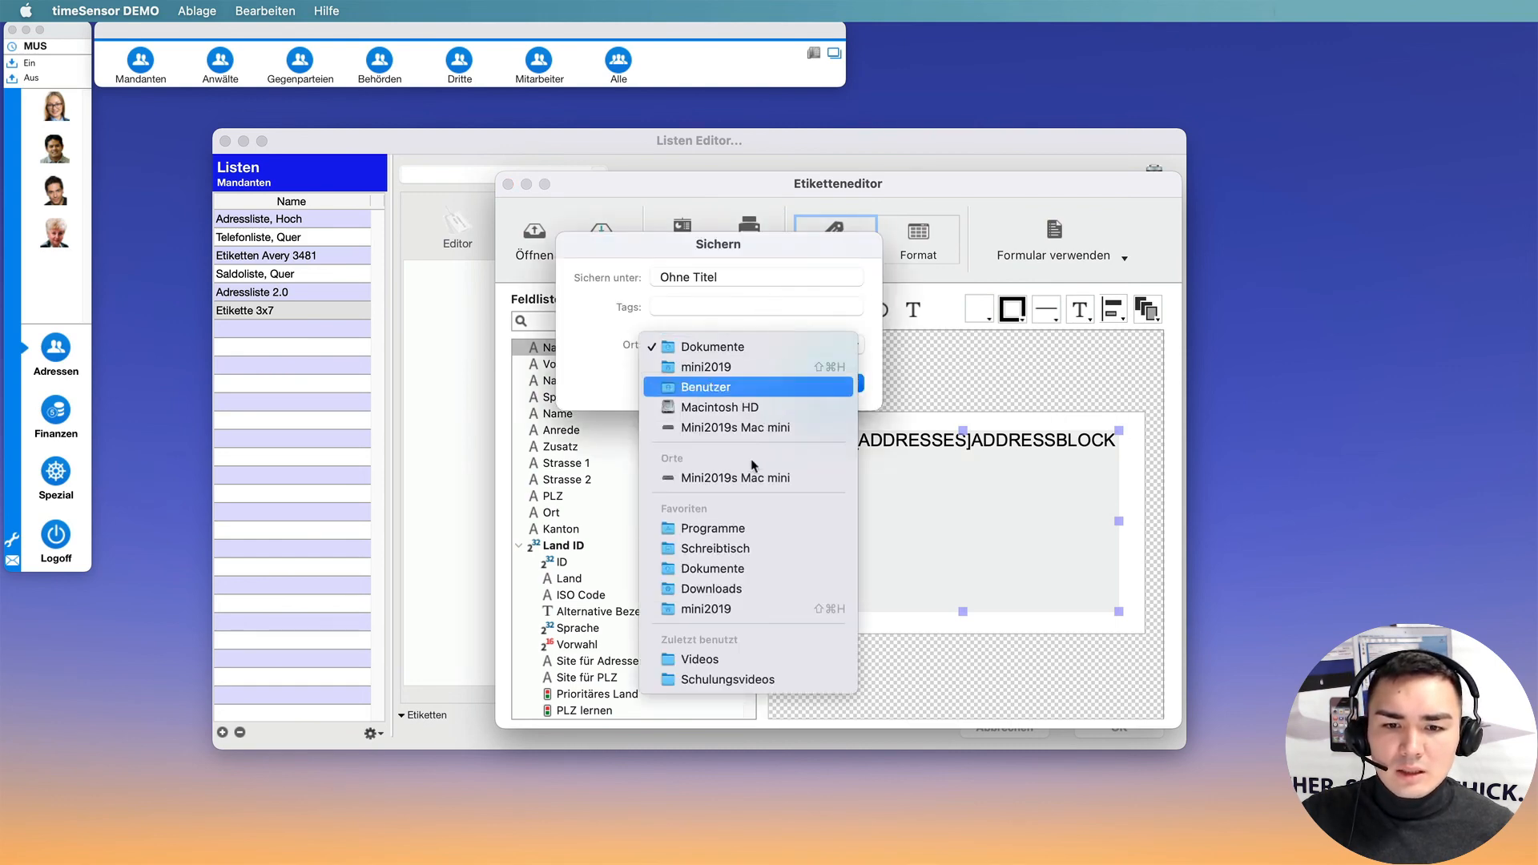
click(751, 305)
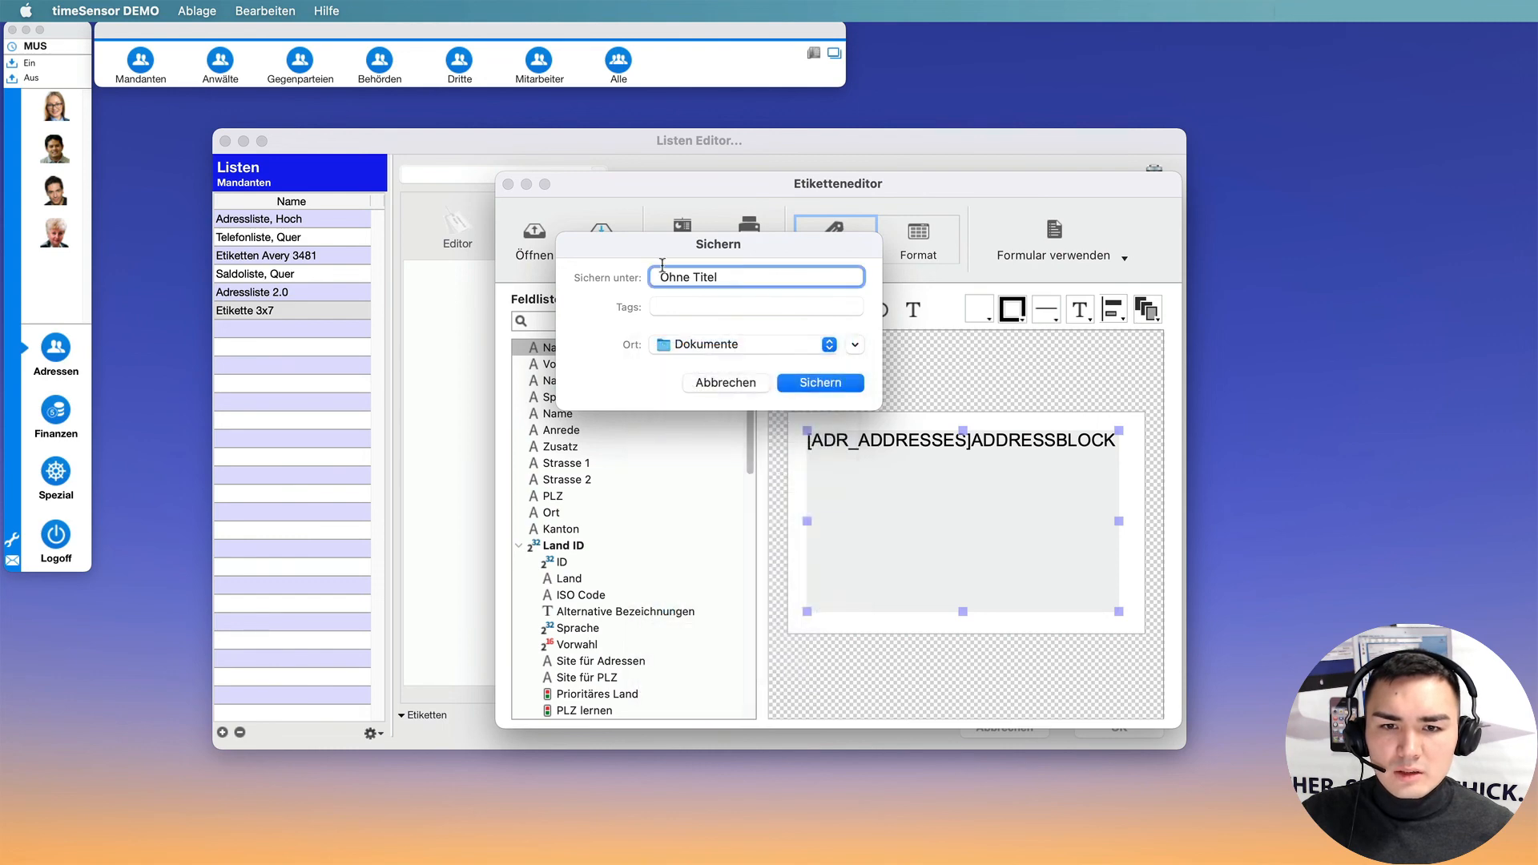
text(e)
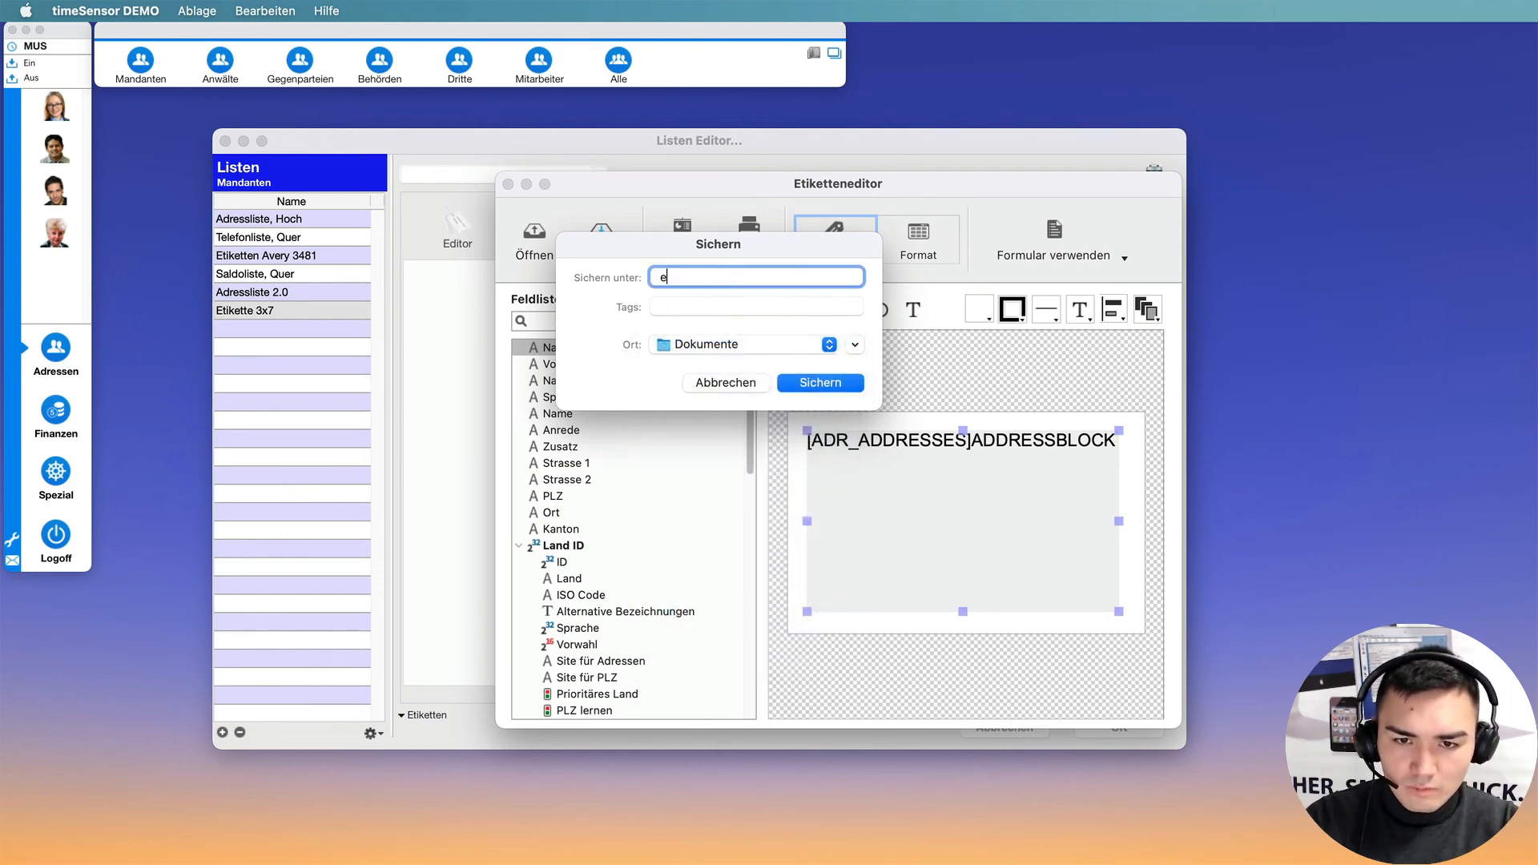
text(tikette-)
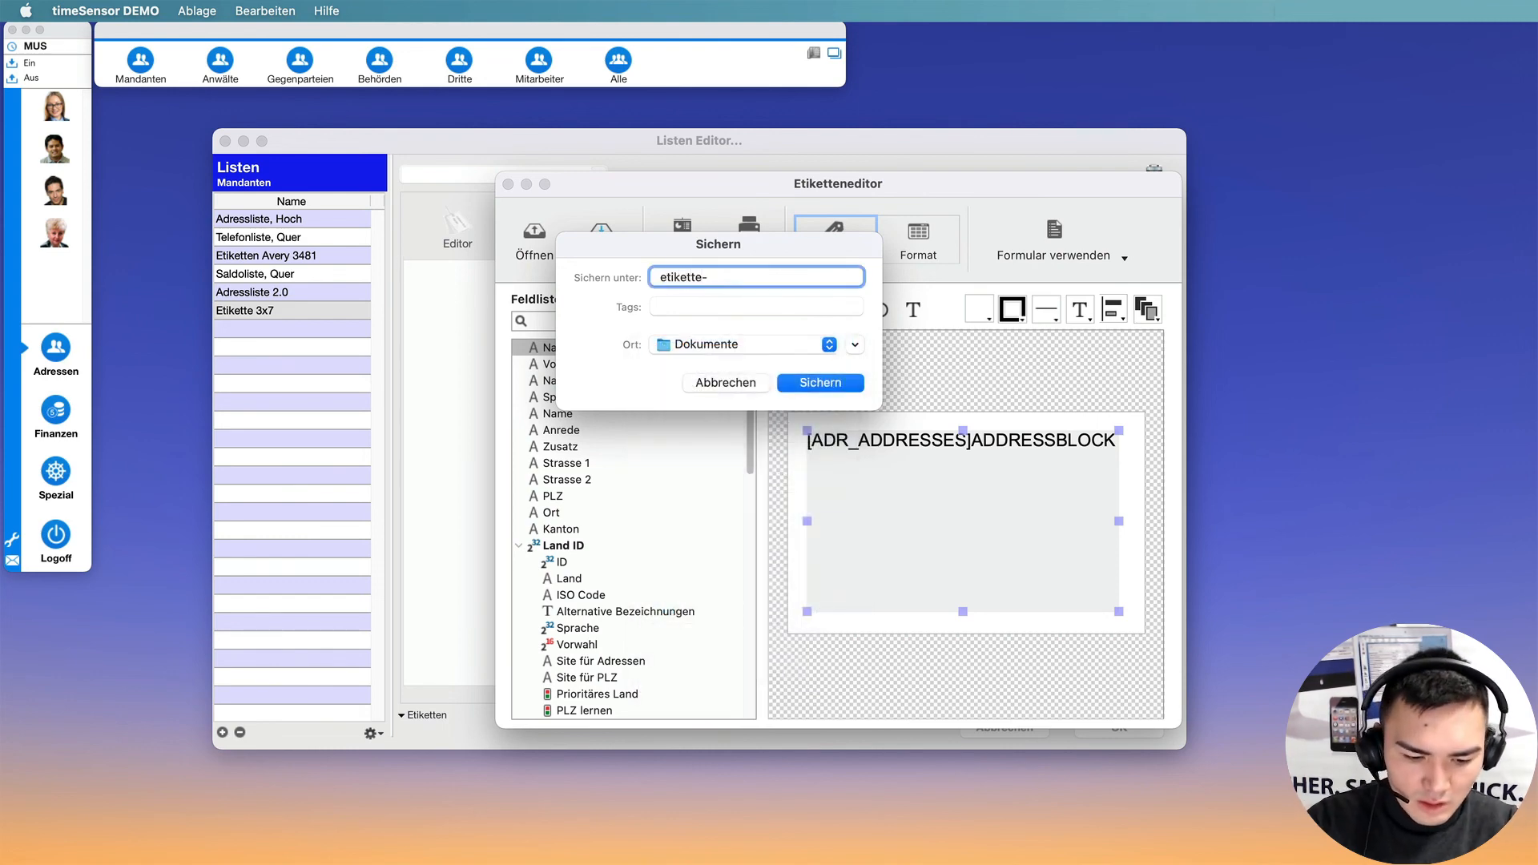
text(3x7)
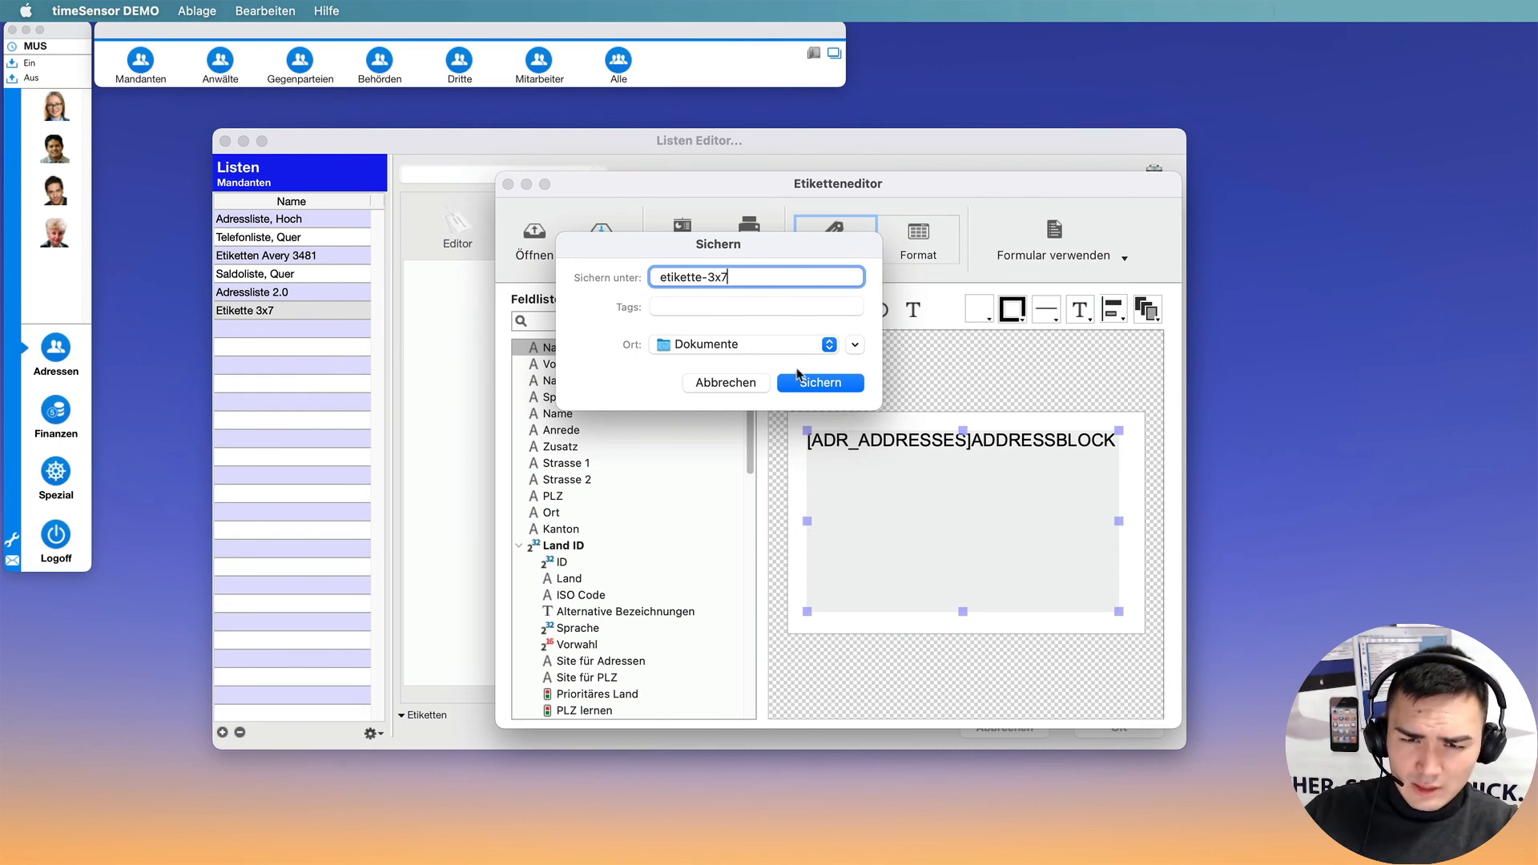
click(831, 384)
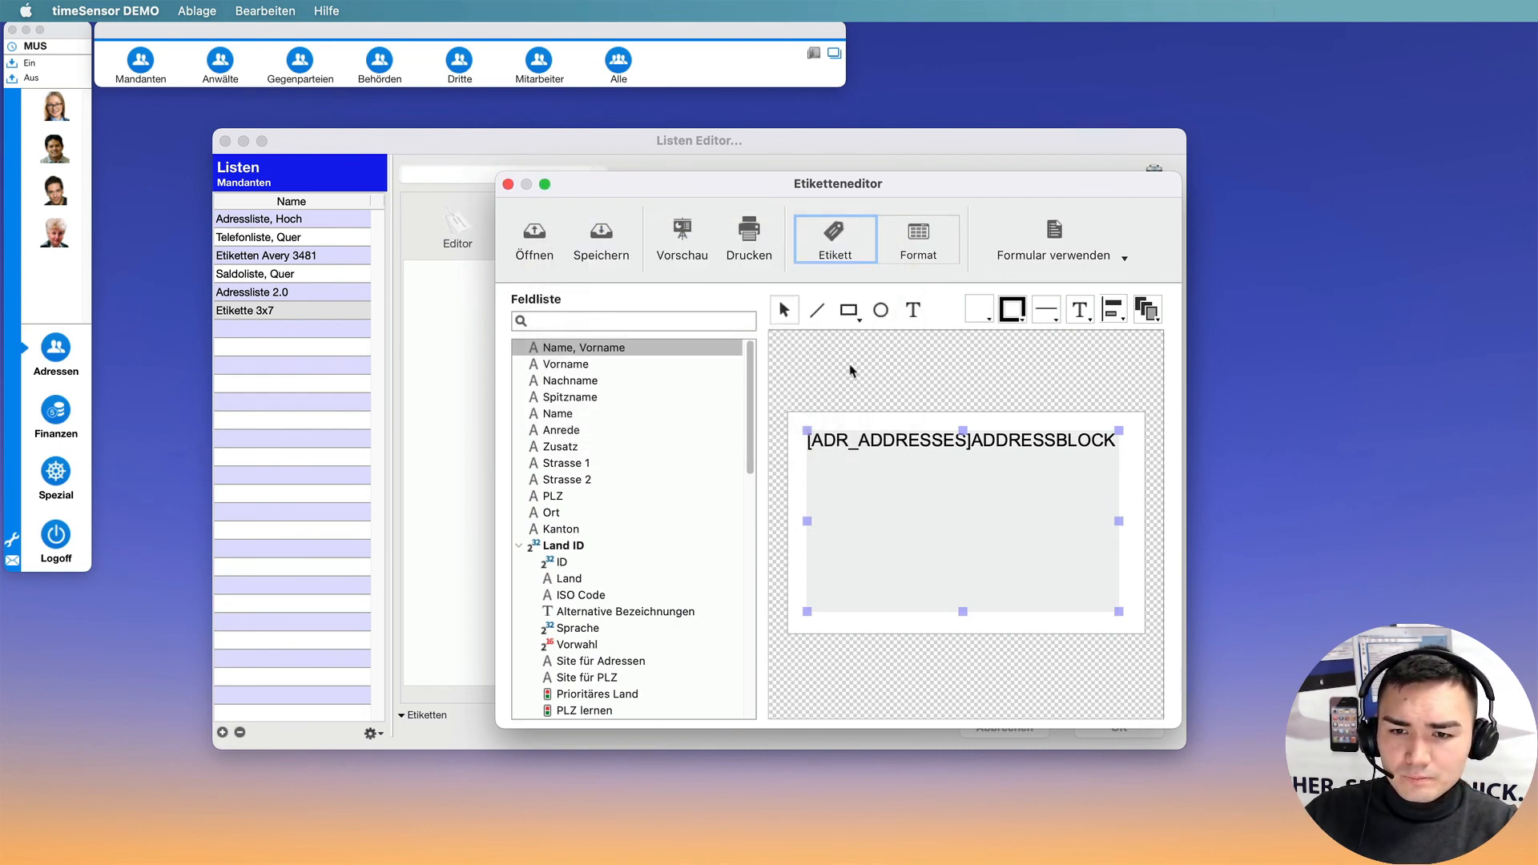
click(508, 185)
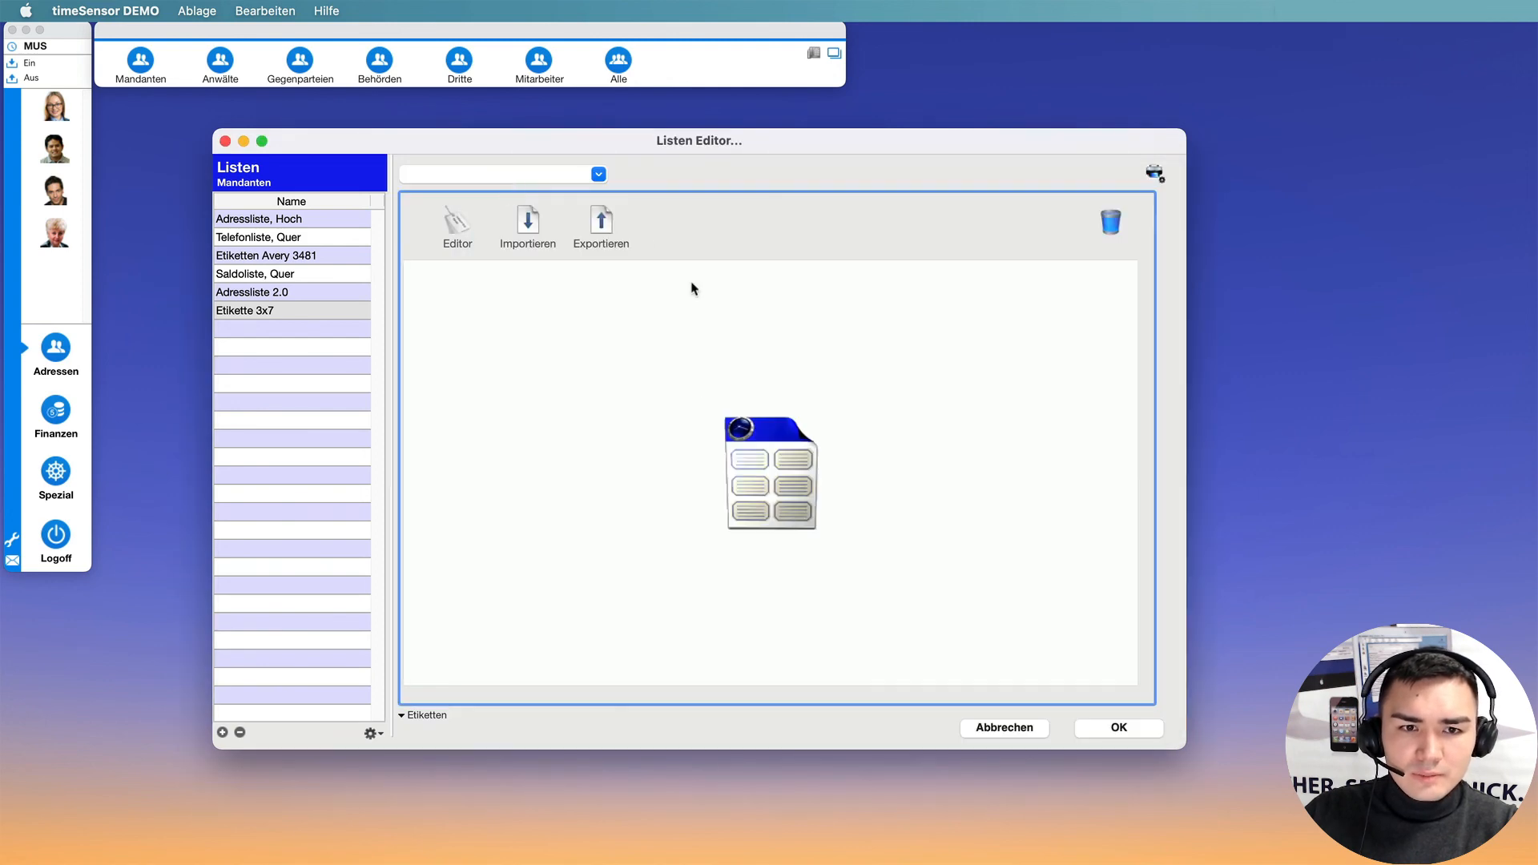
- Import the label file etikette-3x7.4lbp from Dokumente into the Etikette 3x7 list and confirm the list editor
click(530, 214)
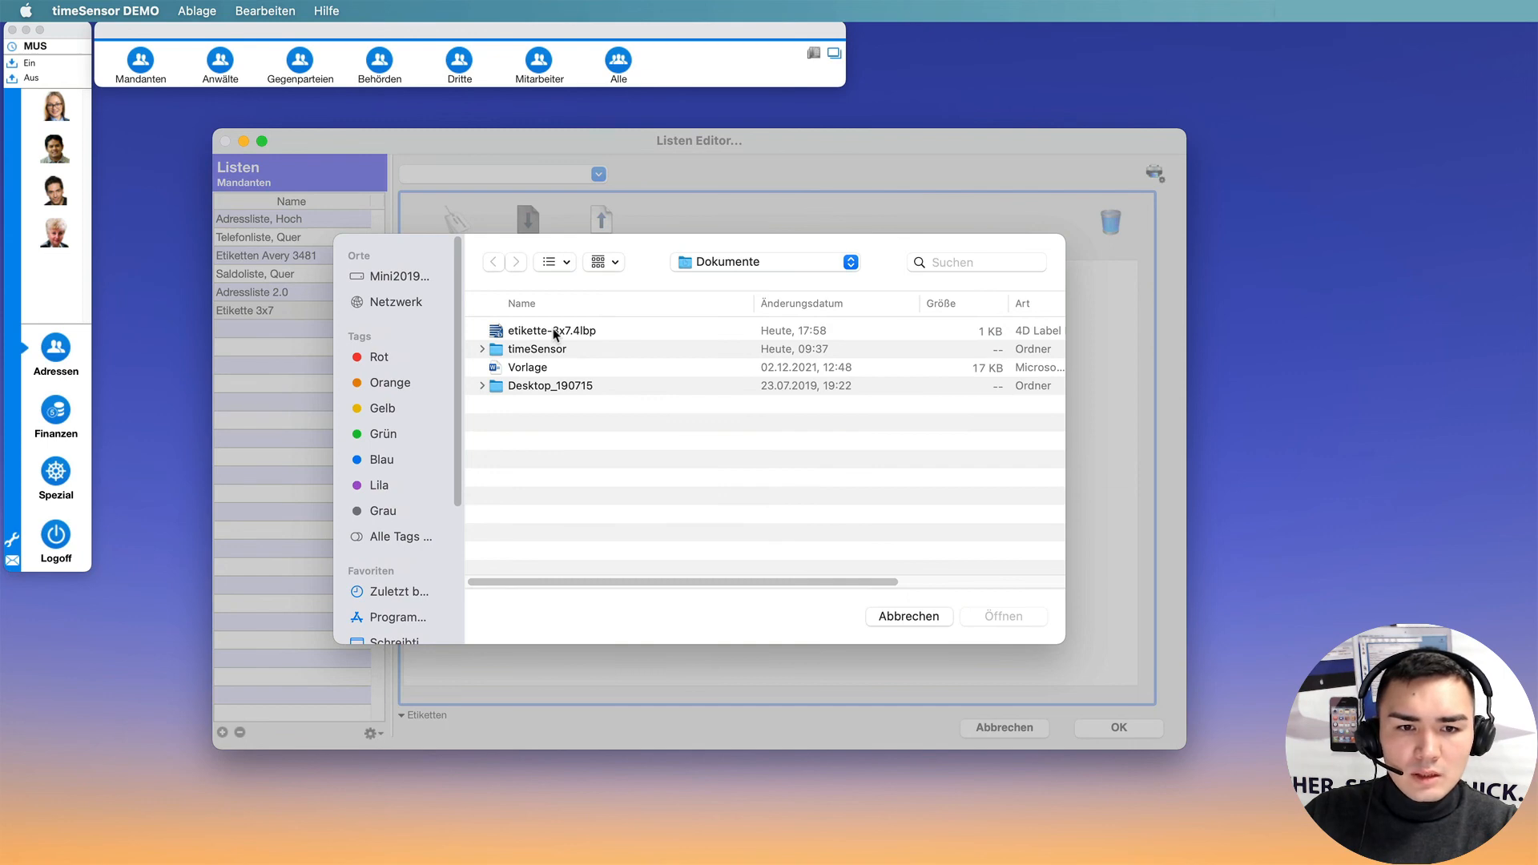
double_click(552, 331)
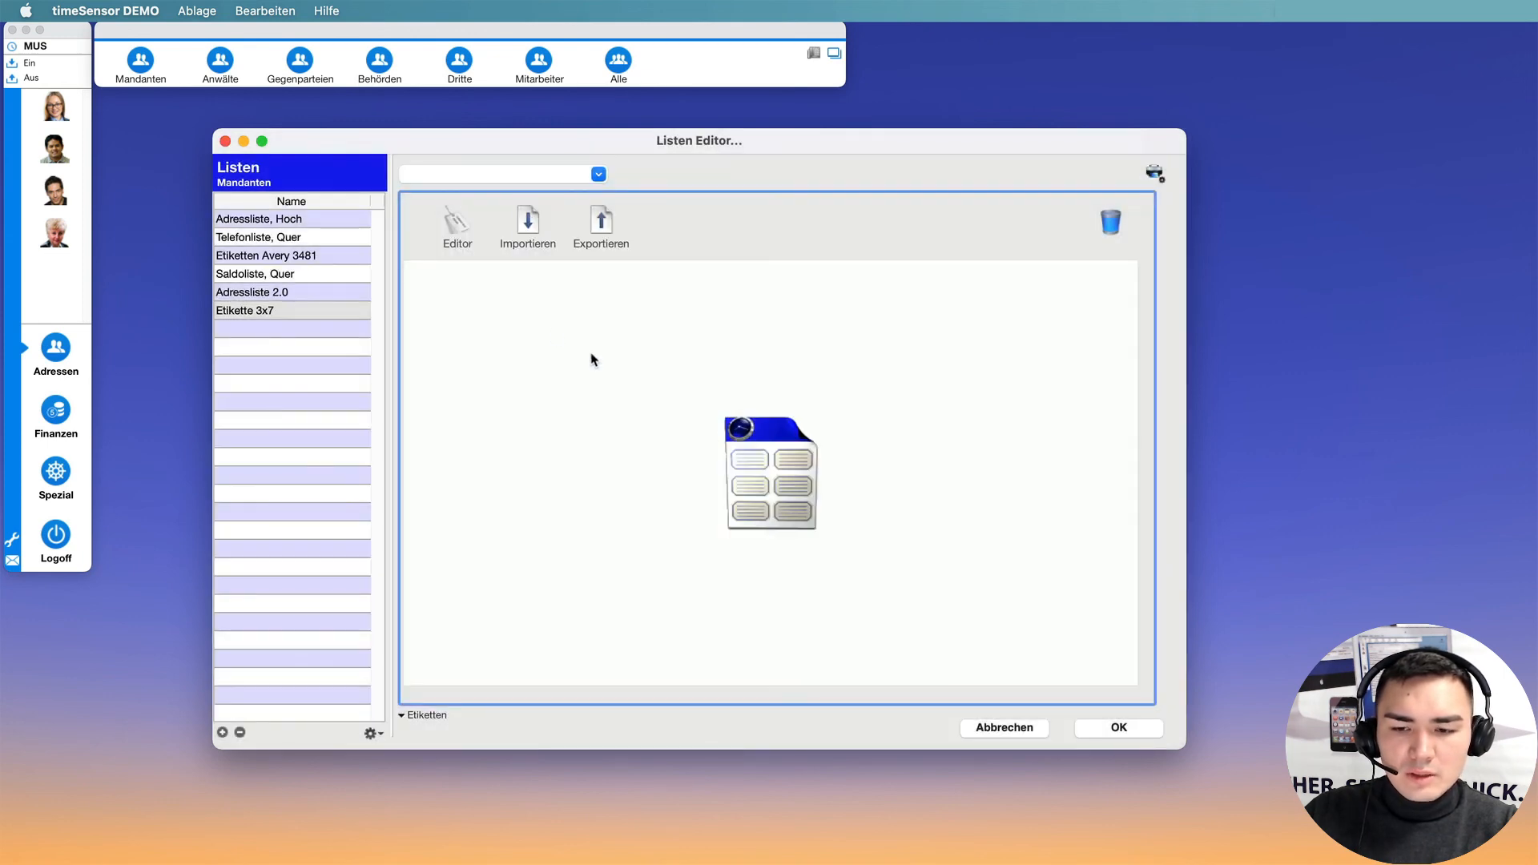
click(1120, 726)
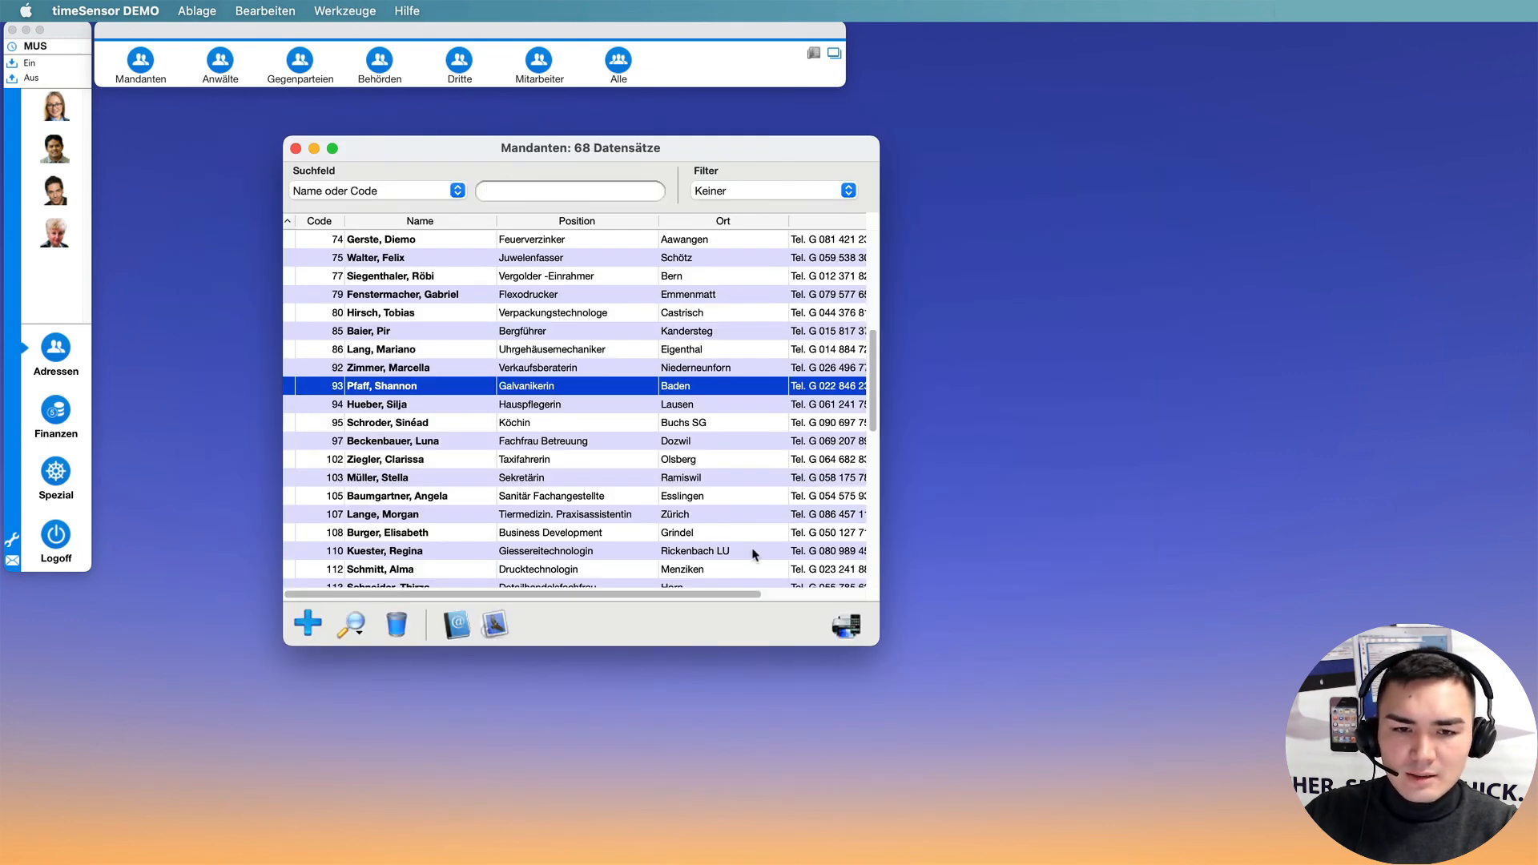
- Select a consecutive block of 16 clients, open their Etikette 3x7 label printout in Vorschau and move the preview window clear for checking
click(522, 295)
shift+click(486, 569)
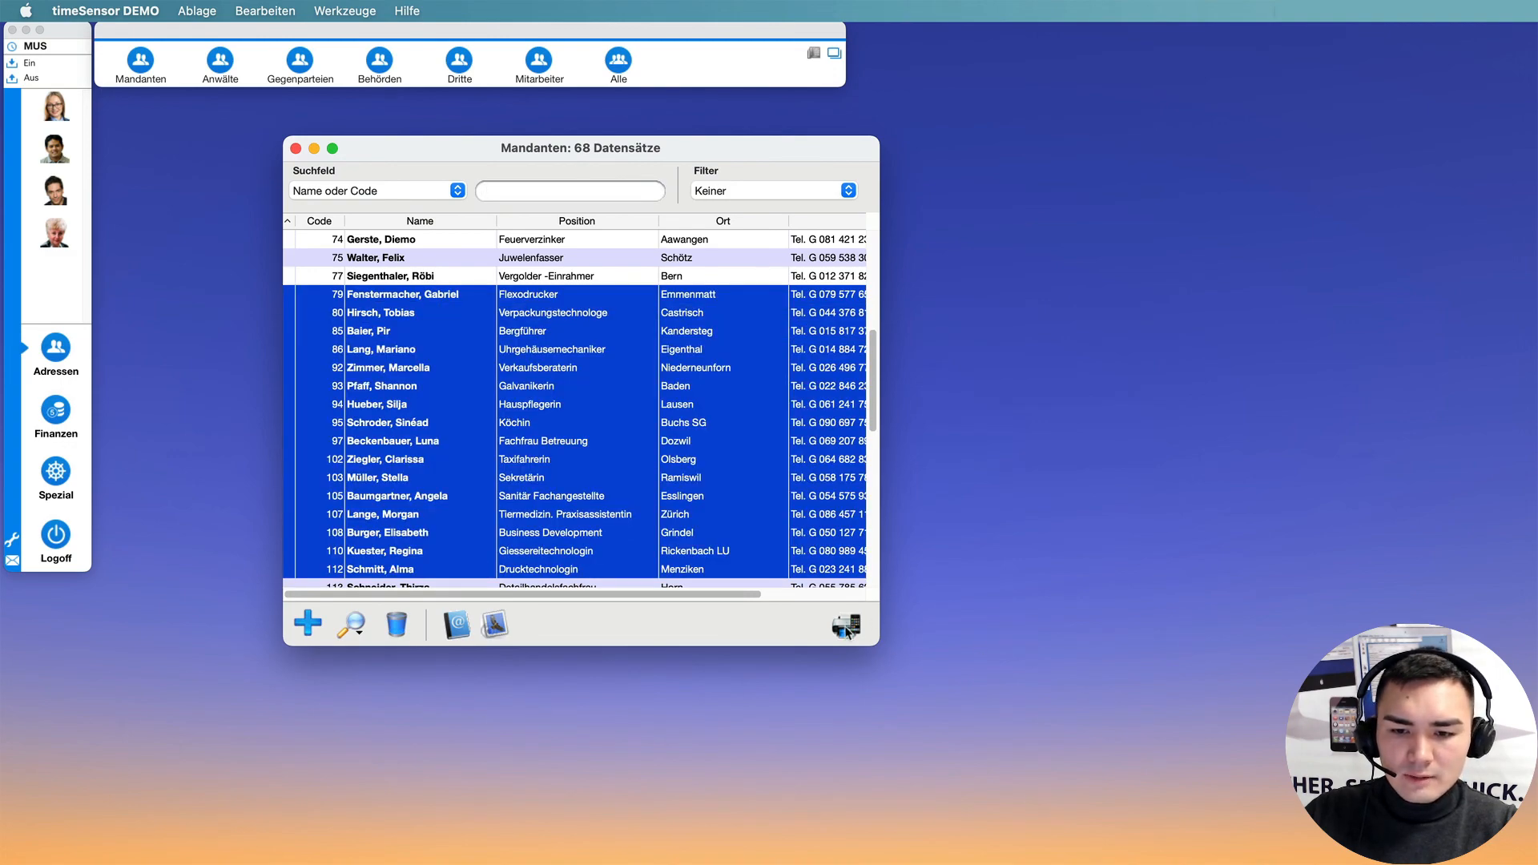
click(847, 625)
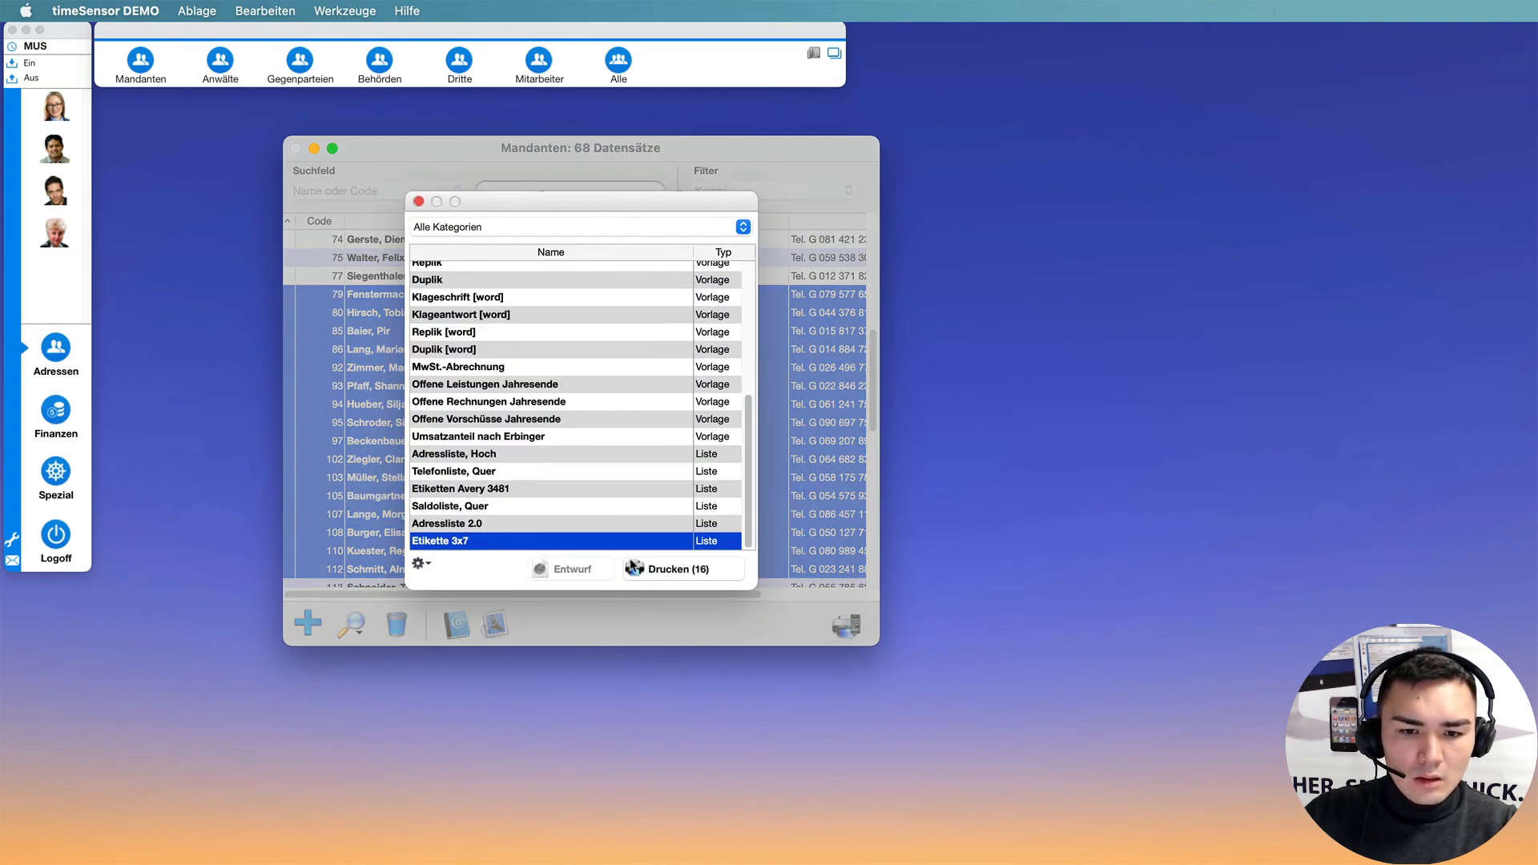
click(633, 567)
click(597, 650)
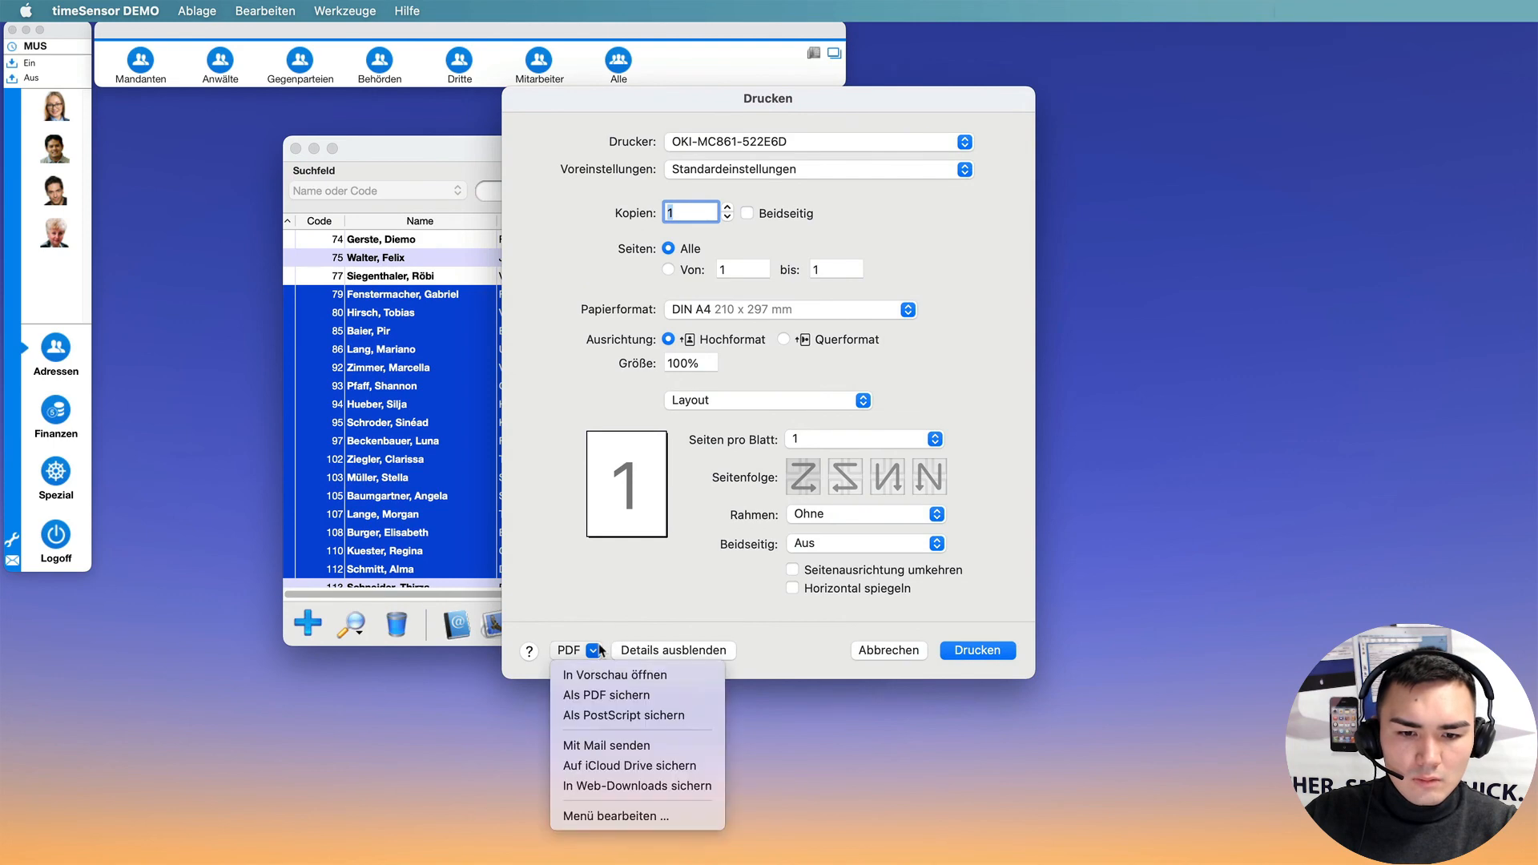
click(607, 676)
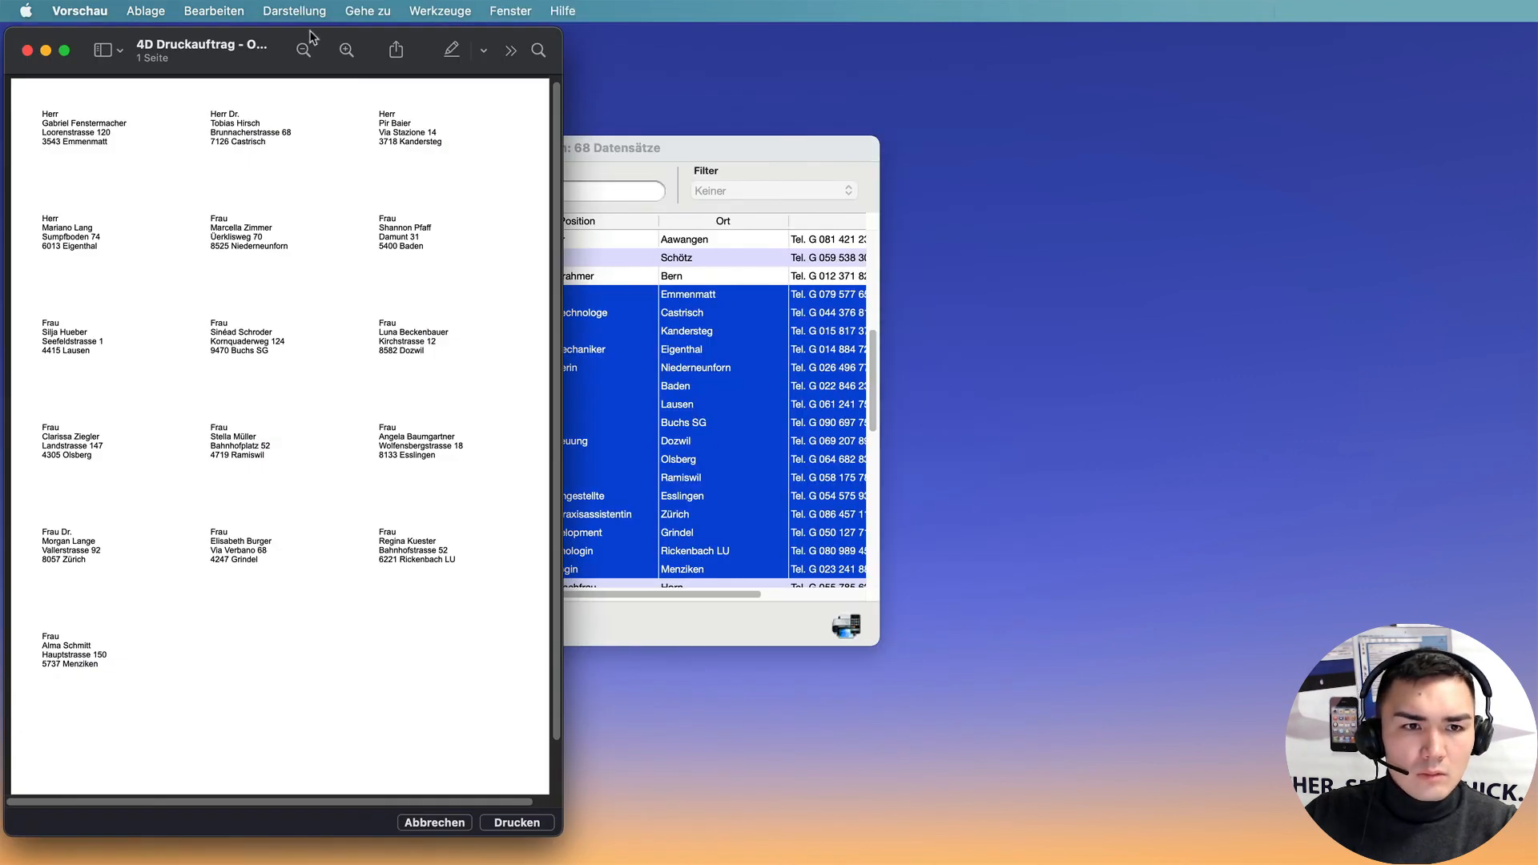
drag(245, 44, 712, 50)
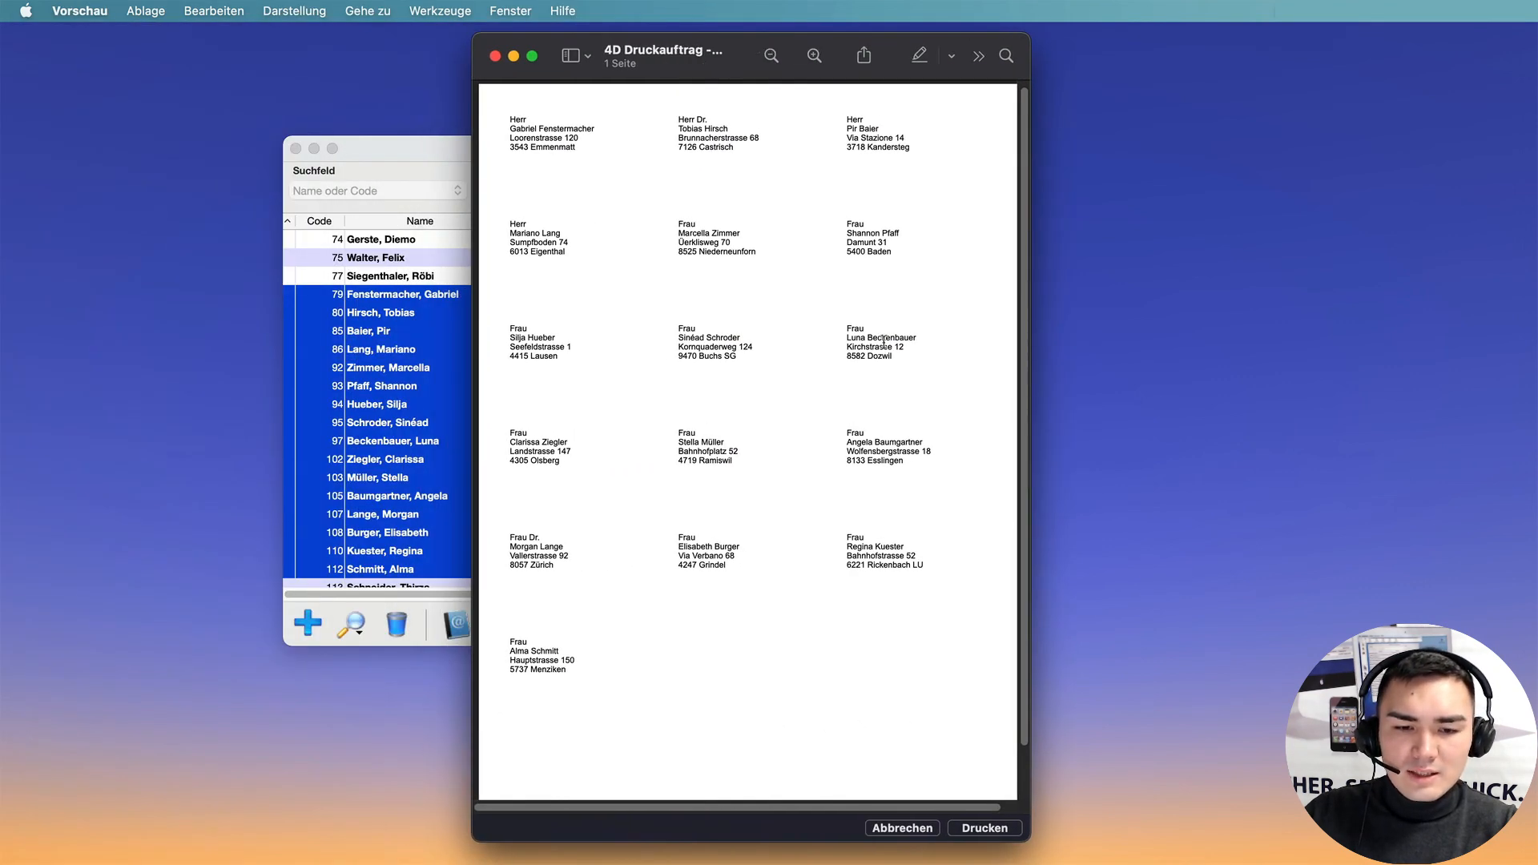